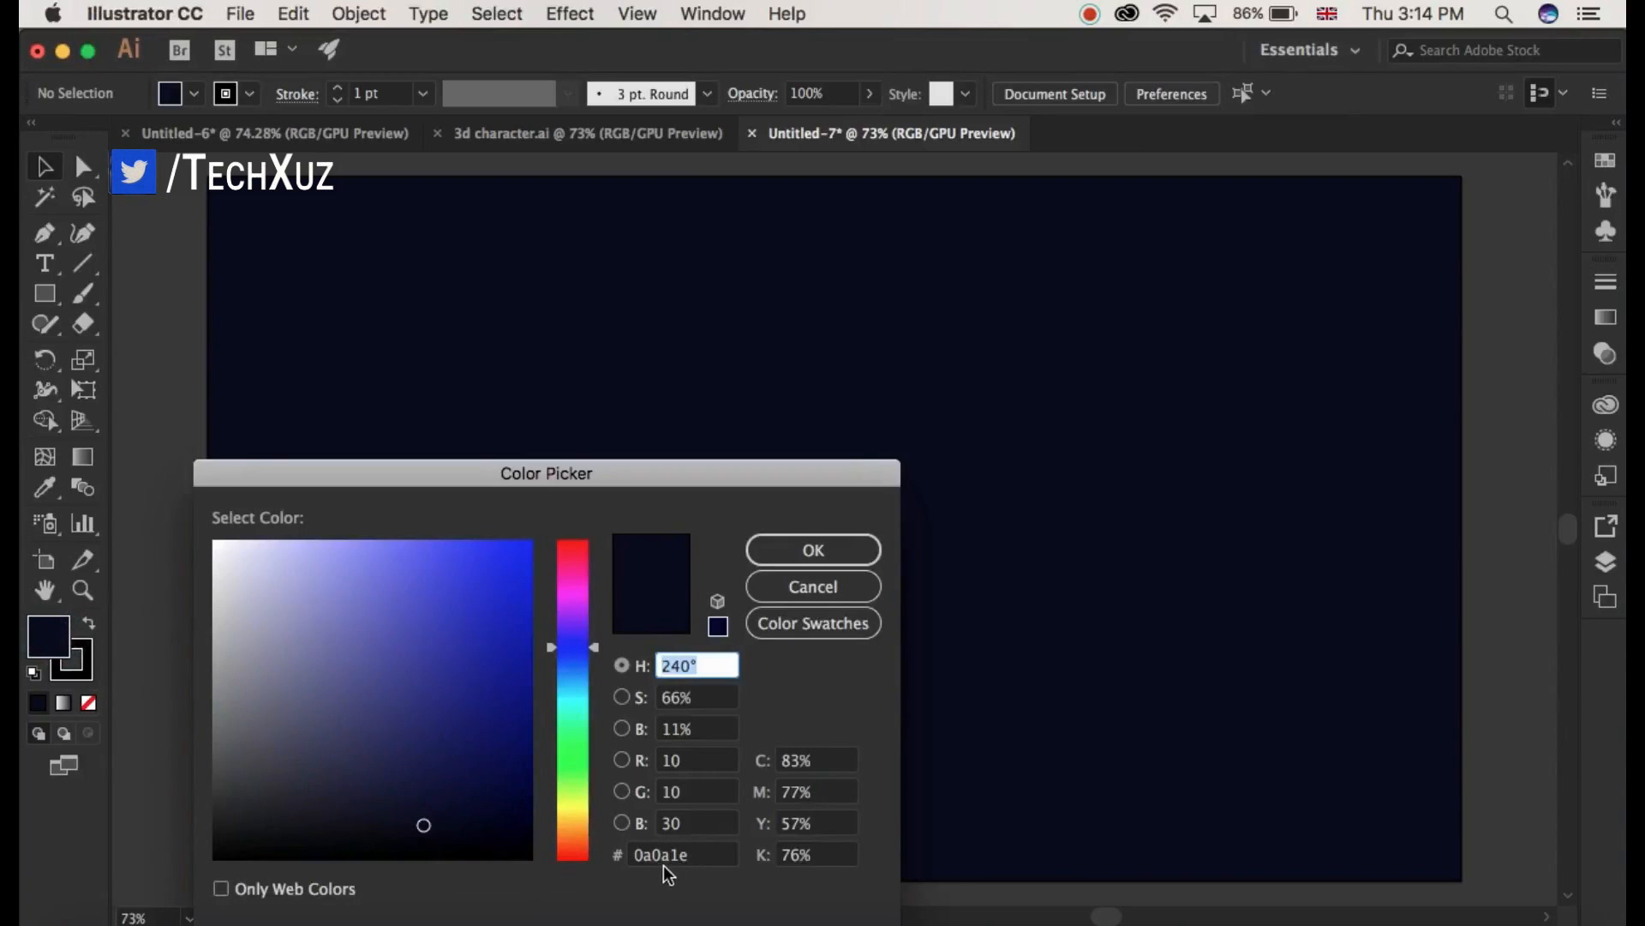
# Accept the 0a0a1e background color, view the finished night-scene illustration in Untitled-6, and return to Untitled-7.
pyautogui.click(842, 564)
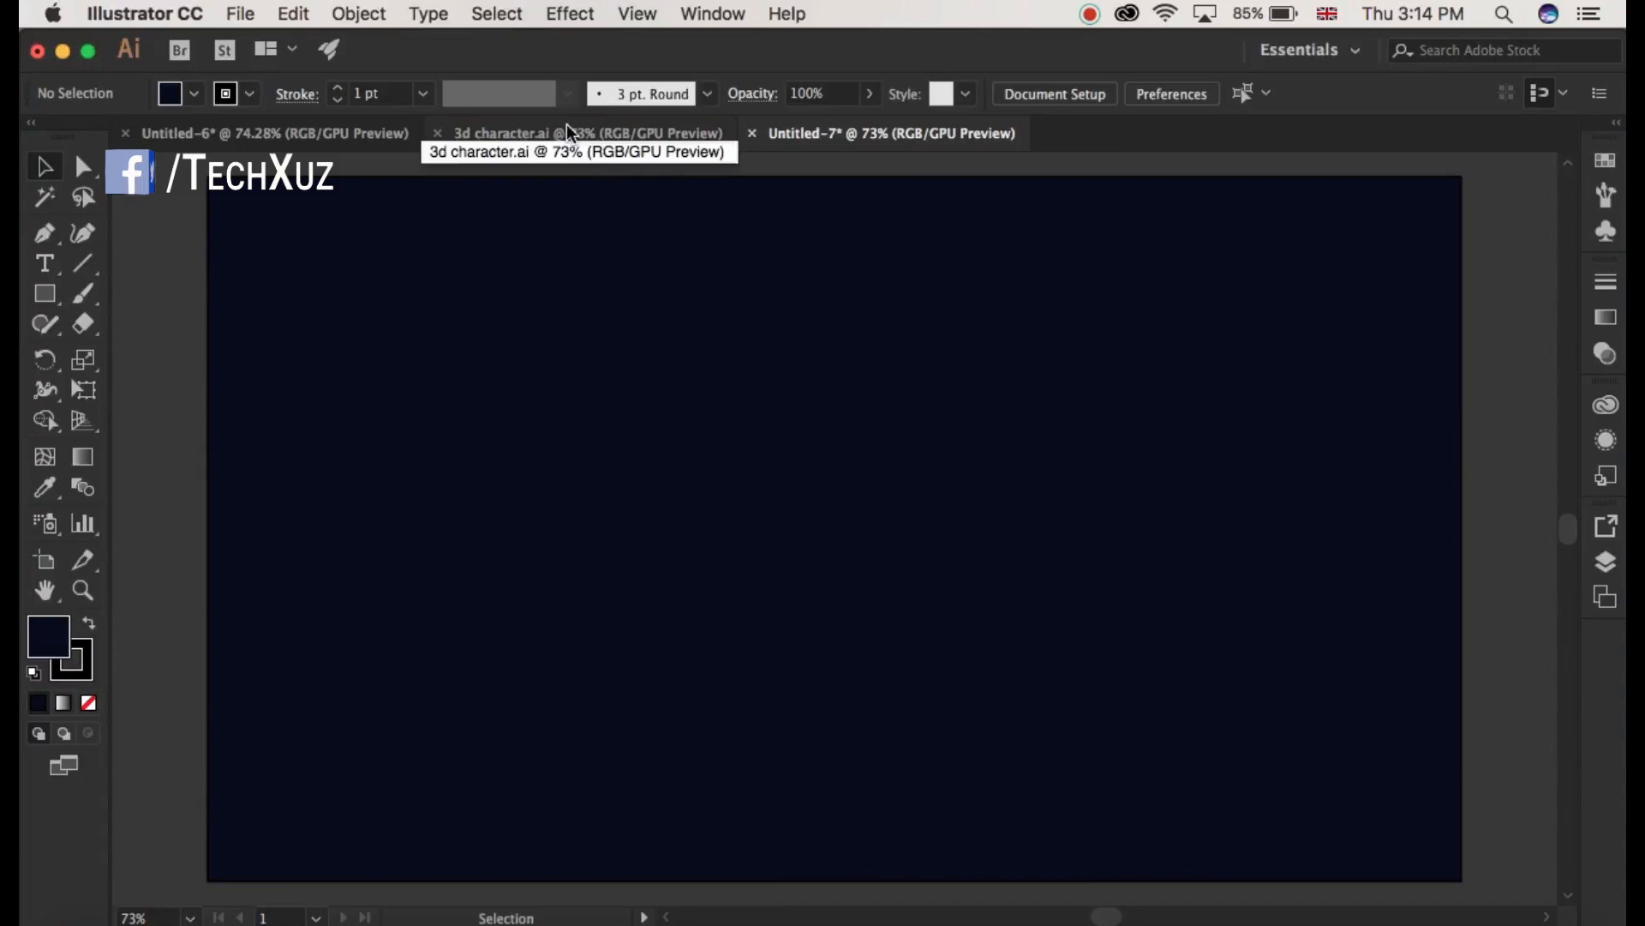
pyautogui.click(285, 132)
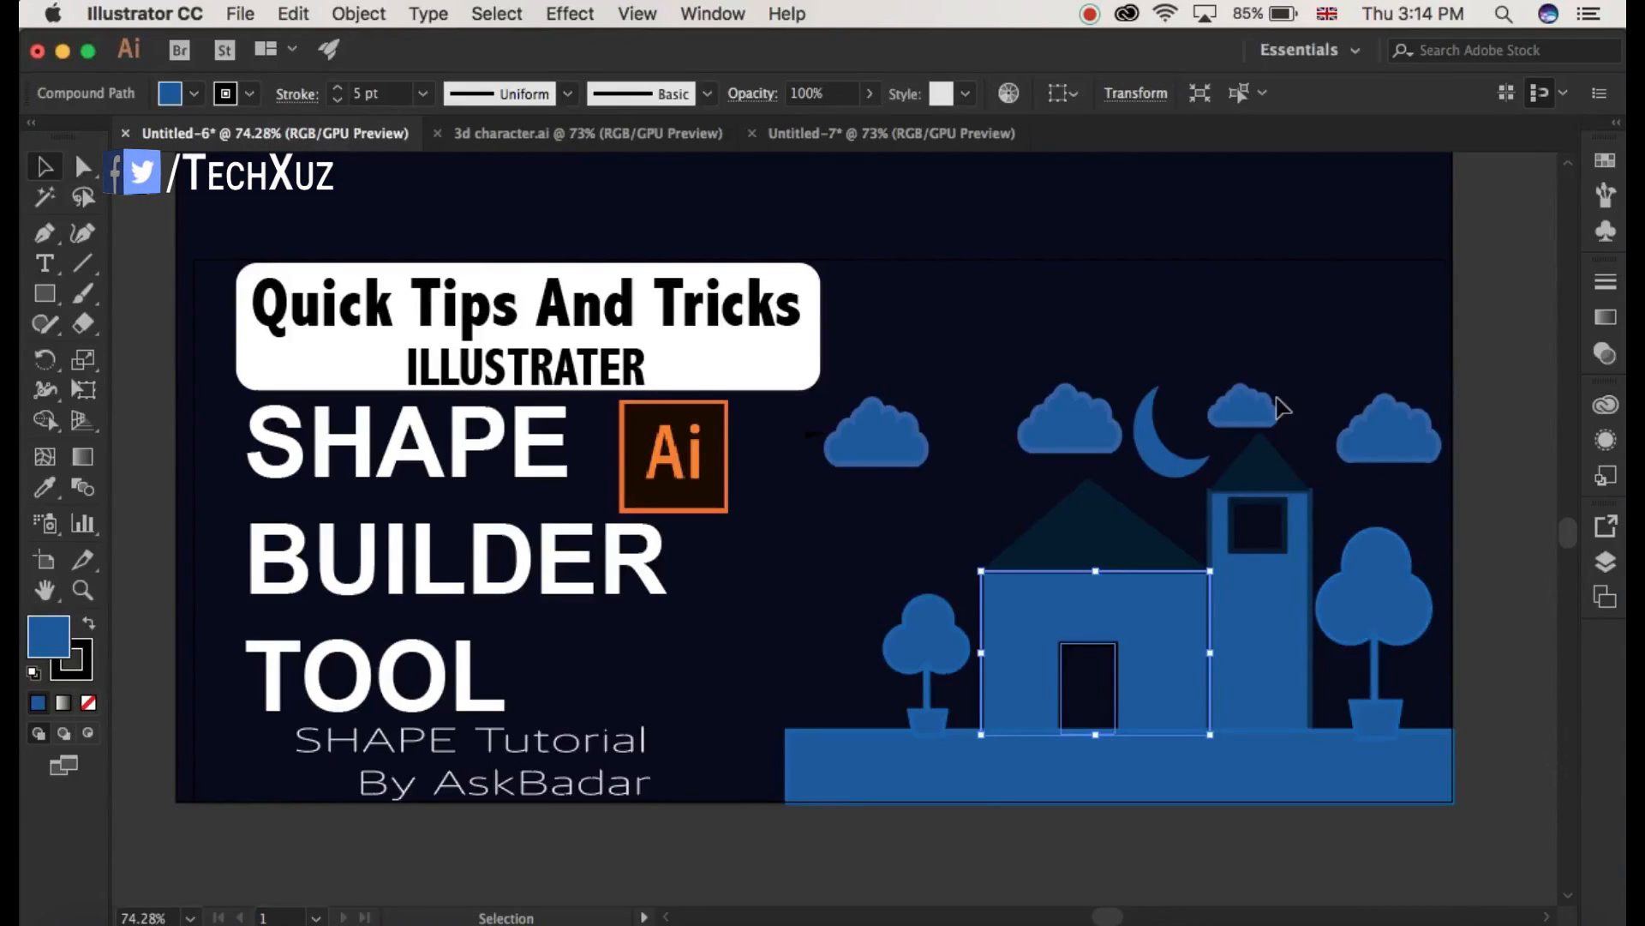
pyautogui.click(1213, 312)
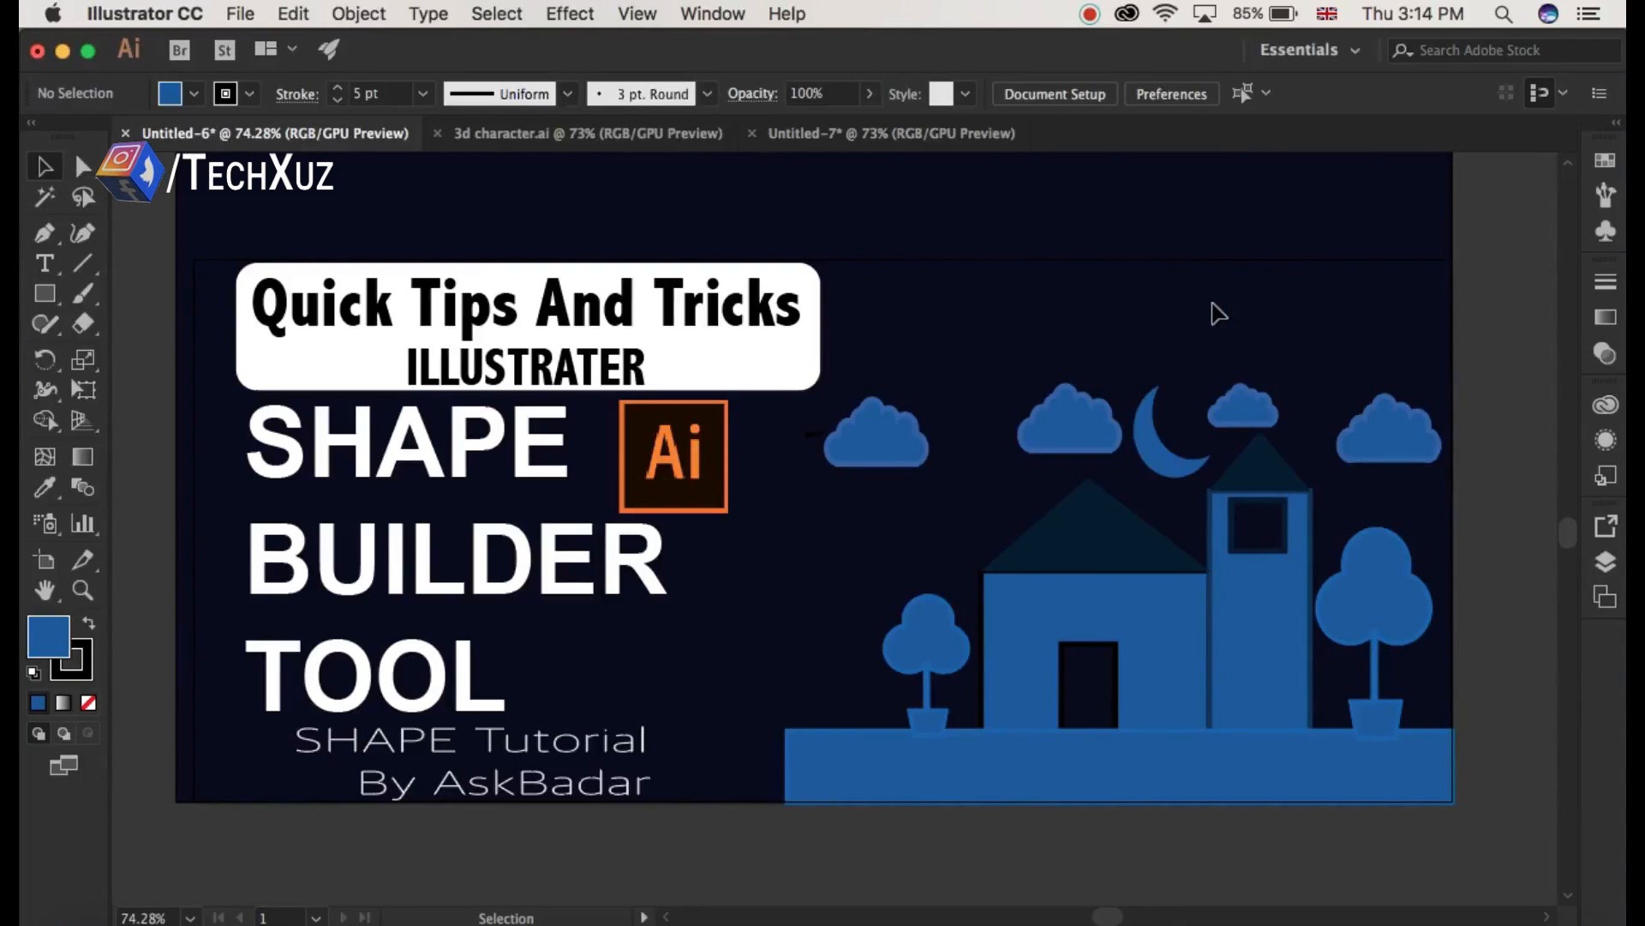
pyautogui.click(898, 132)
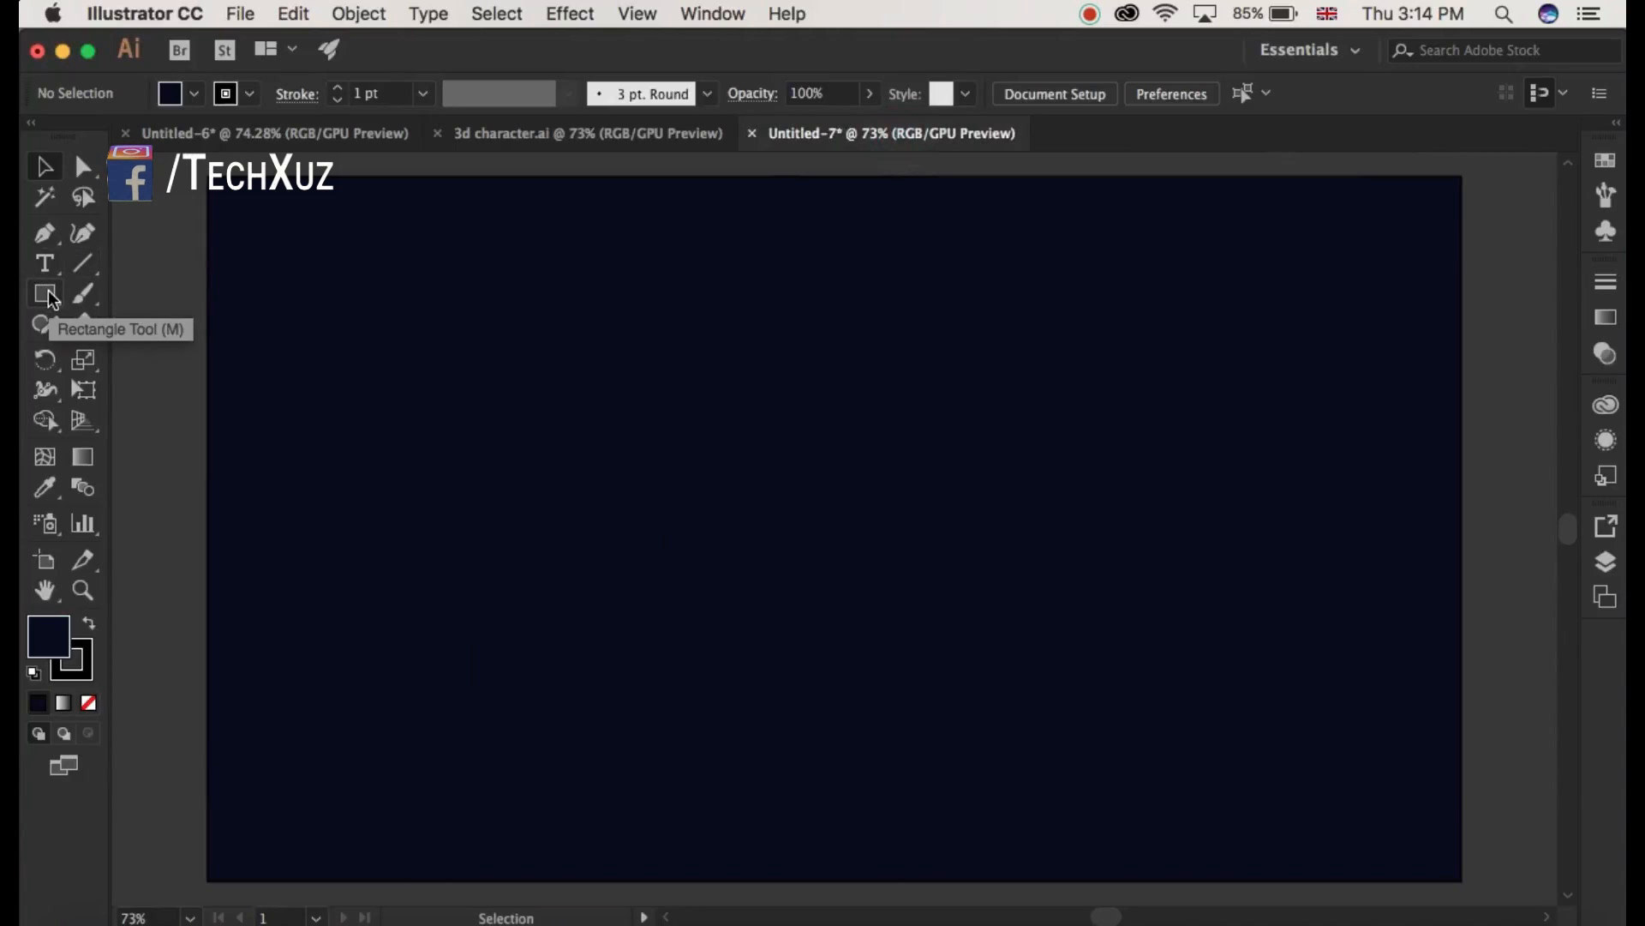
# Activate the Ellipse tool and set the fill color to hex 1856a0.
pyautogui.click(48, 293)
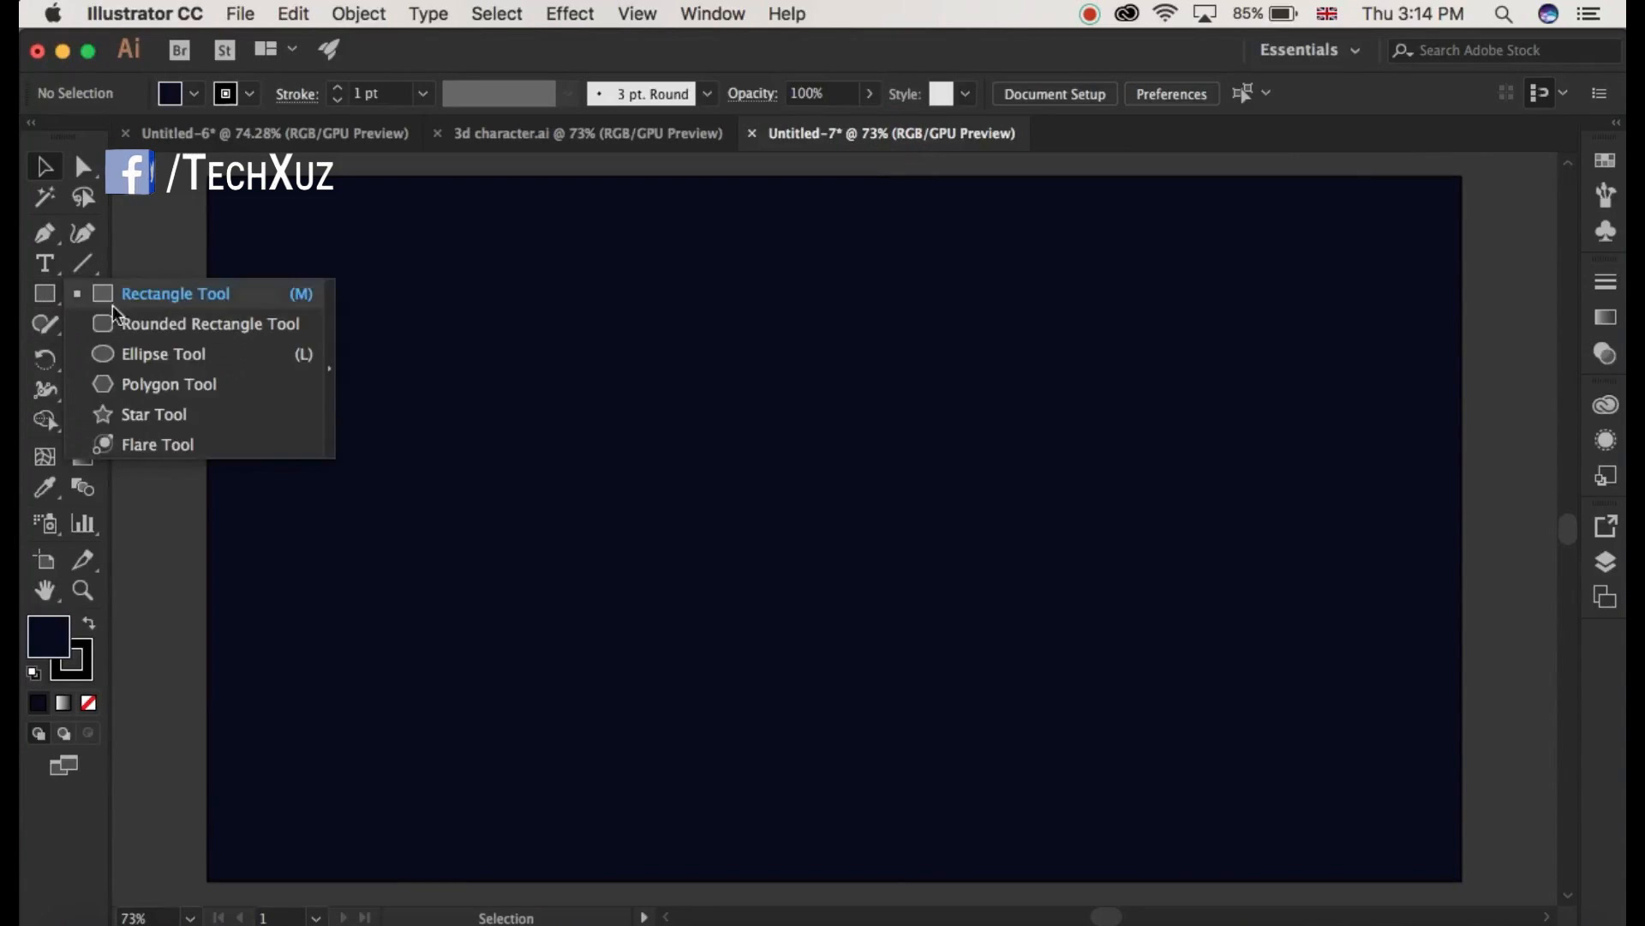
pyautogui.click(194, 352)
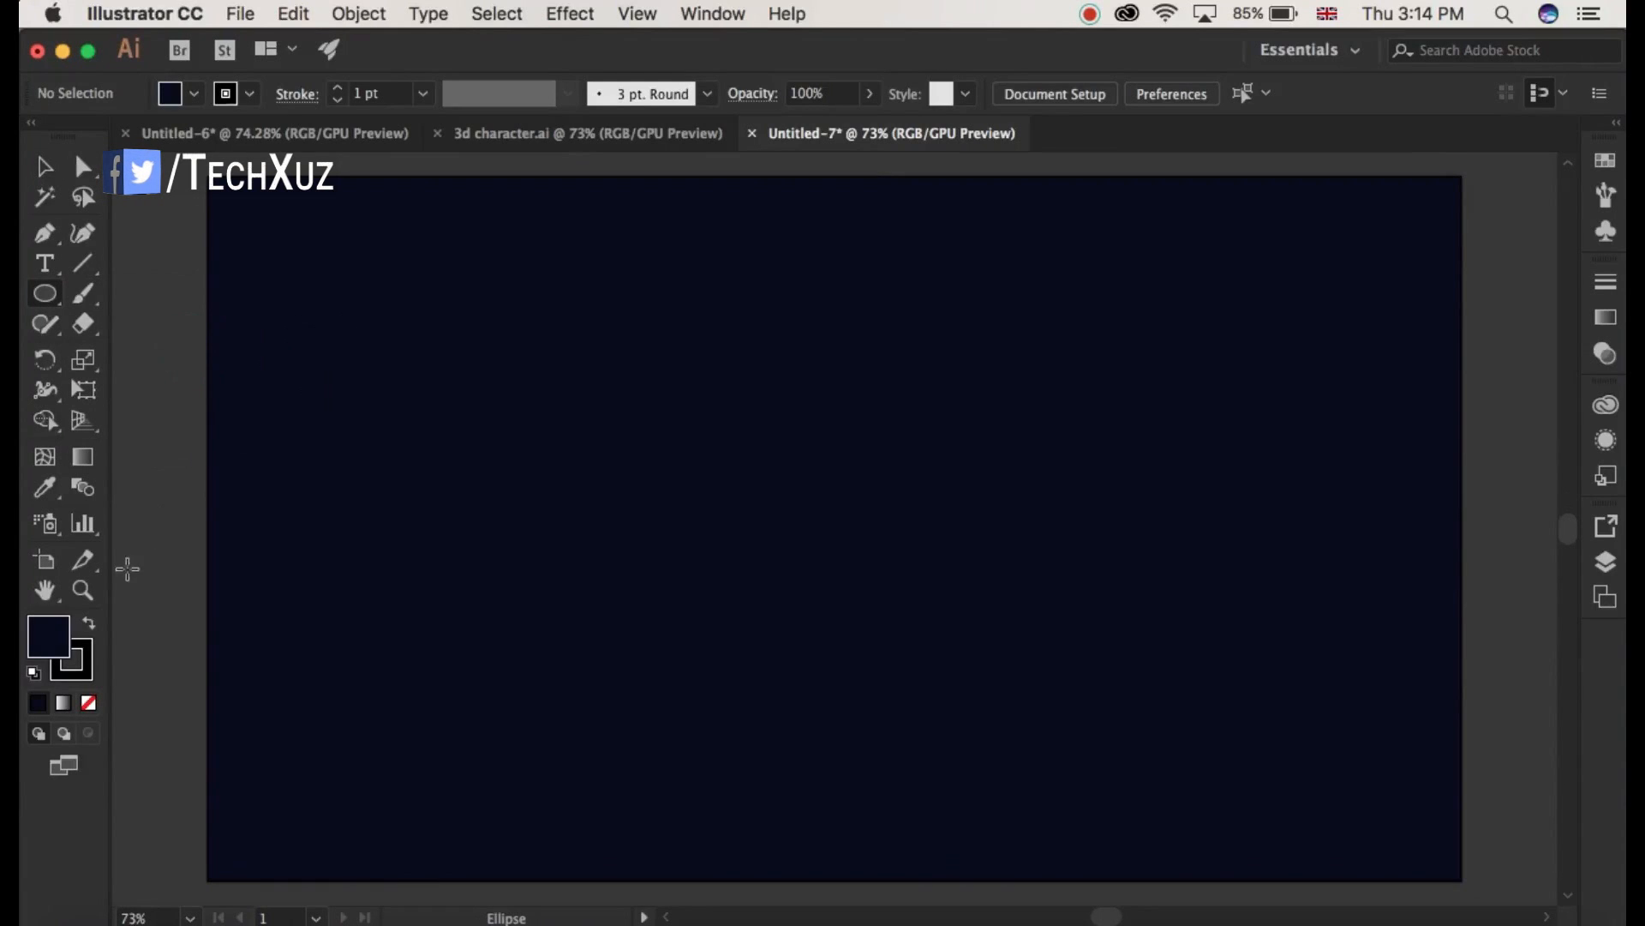
pyautogui.doubleClick(60, 631)
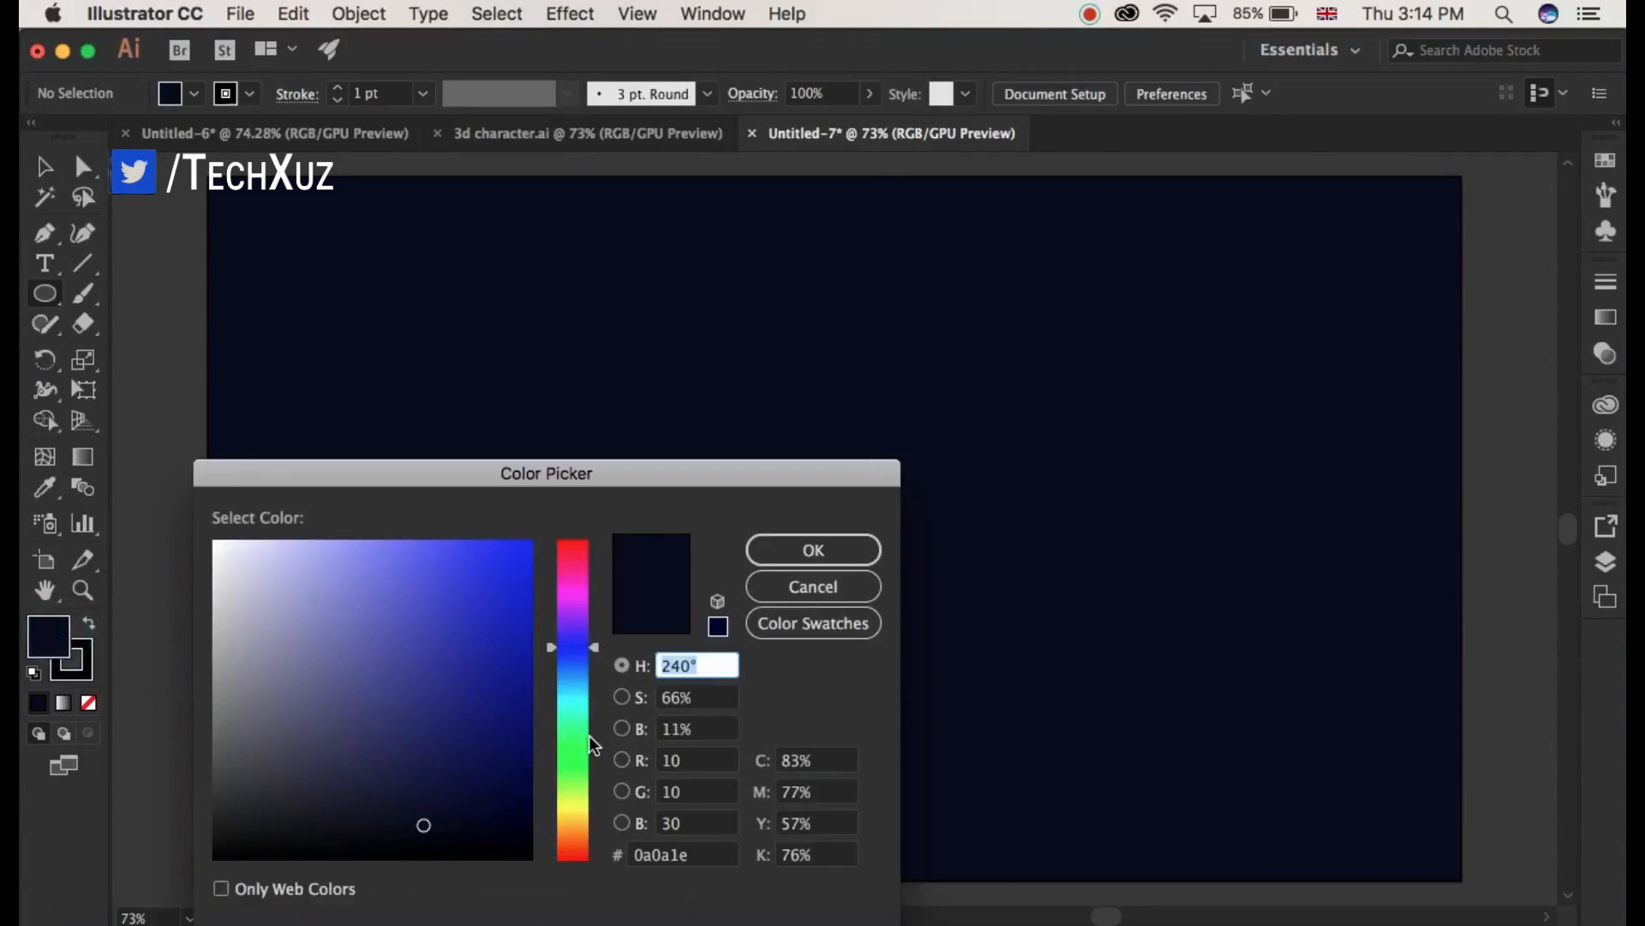
pyautogui.click(691, 853)
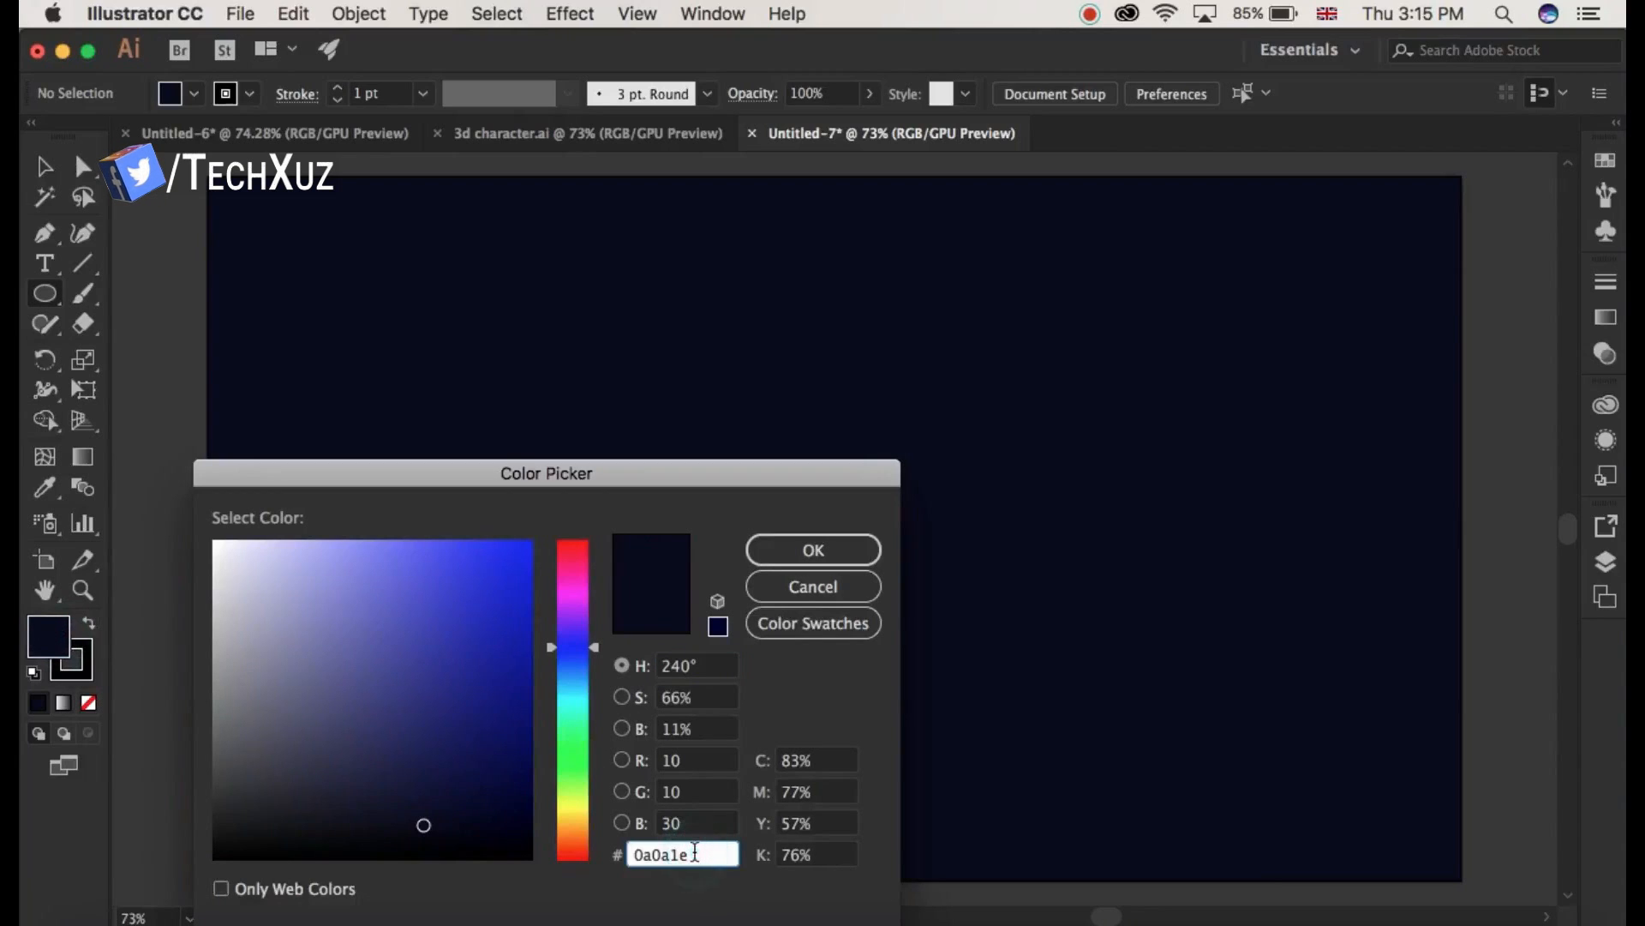
pyautogui.doubleClick(673, 853)
pyautogui.write('1856a0')
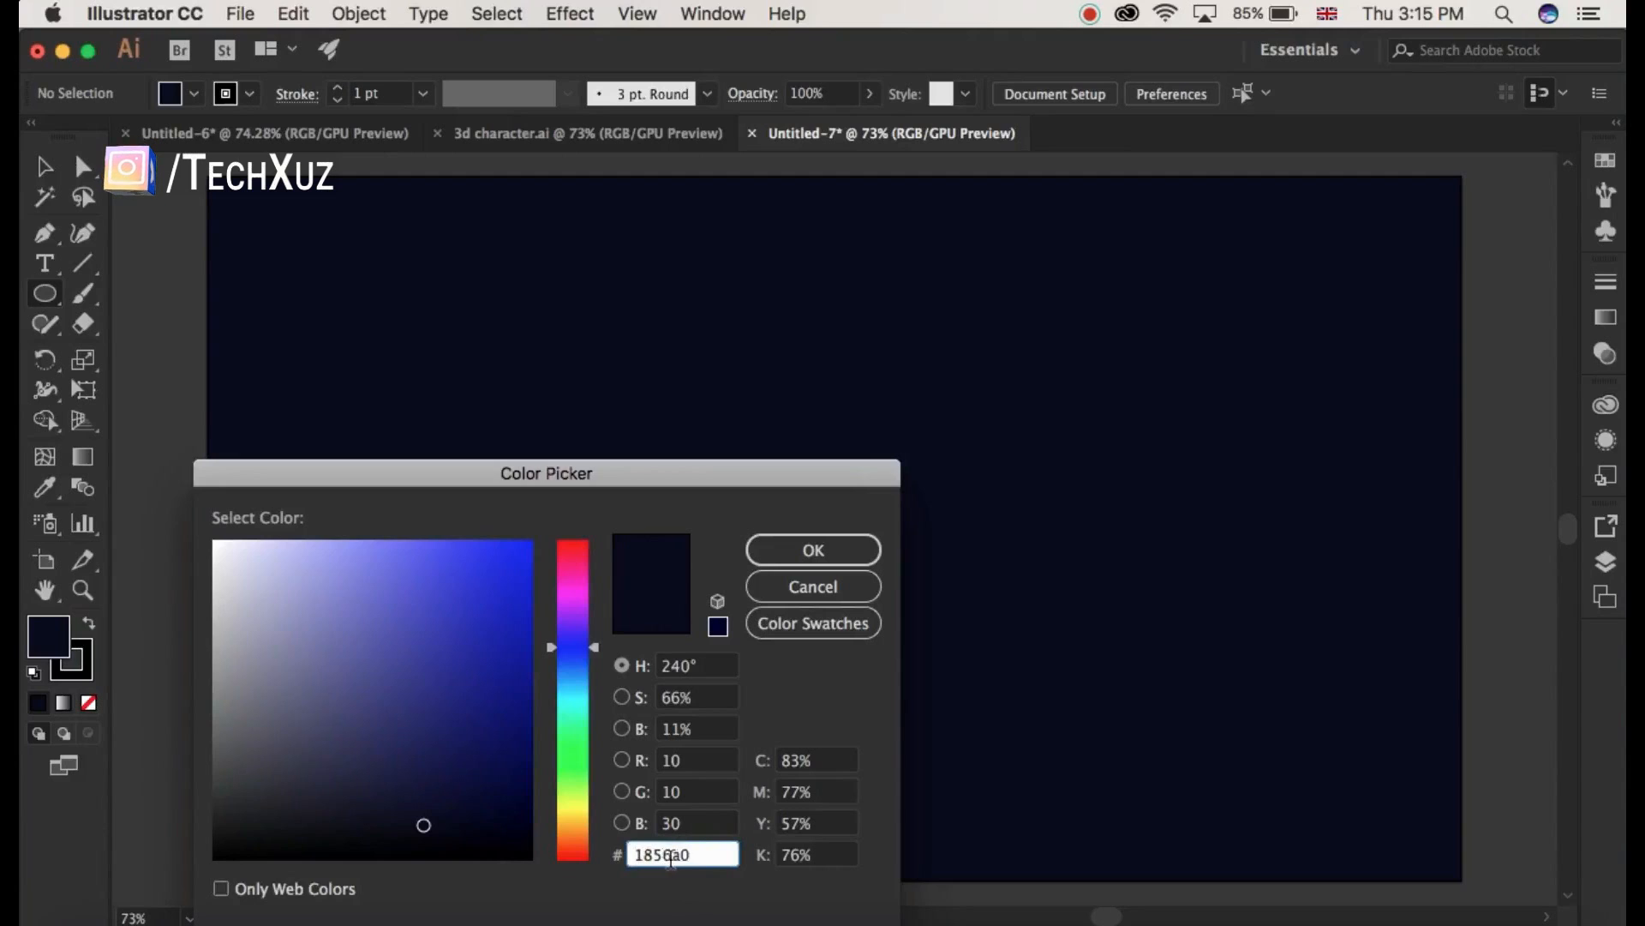
pyautogui.click(821, 557)
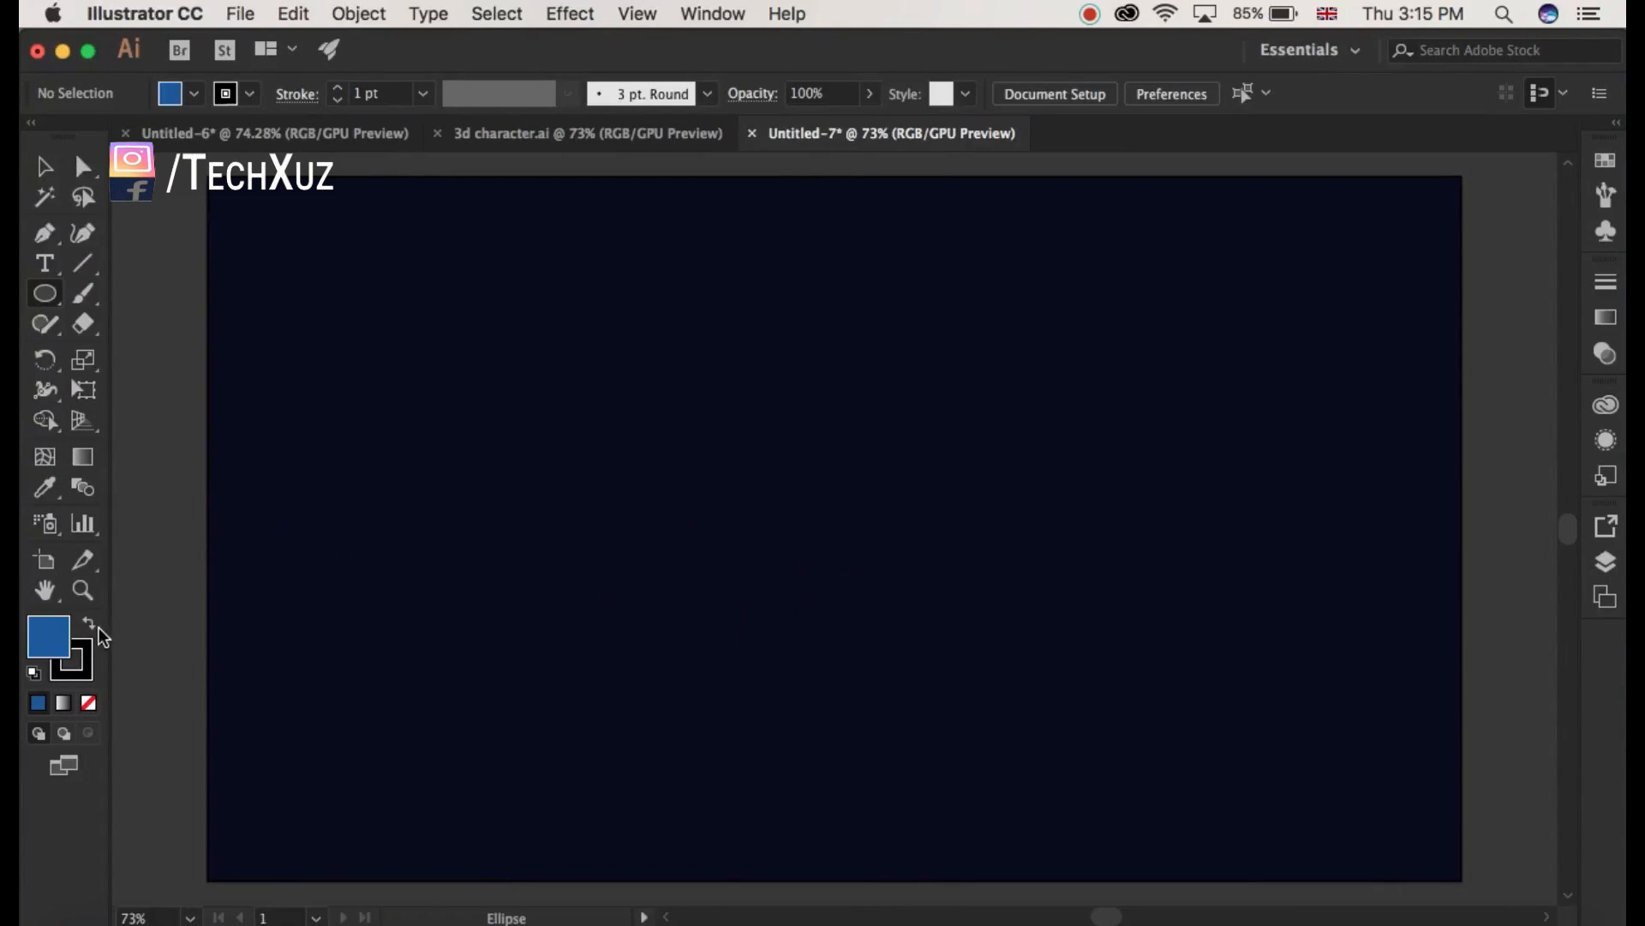
# Draw a circle in the upper-left part of the artboard, with the blue as its fill and no stroke.
pyautogui.click(91, 626)
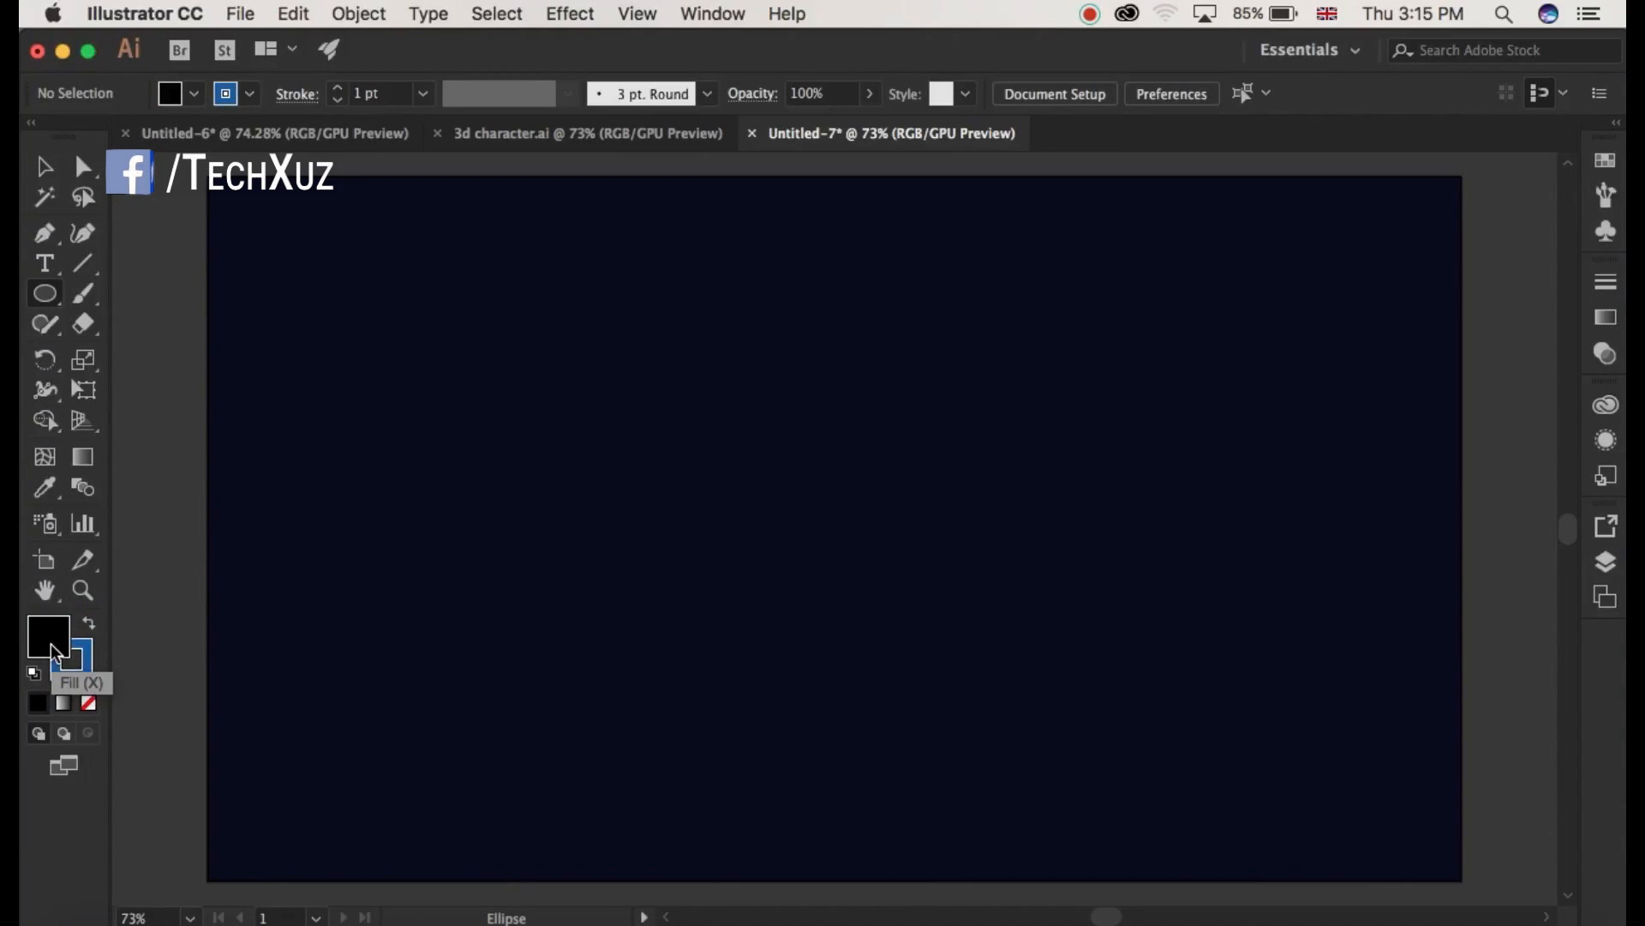
pyautogui.click(85, 702)
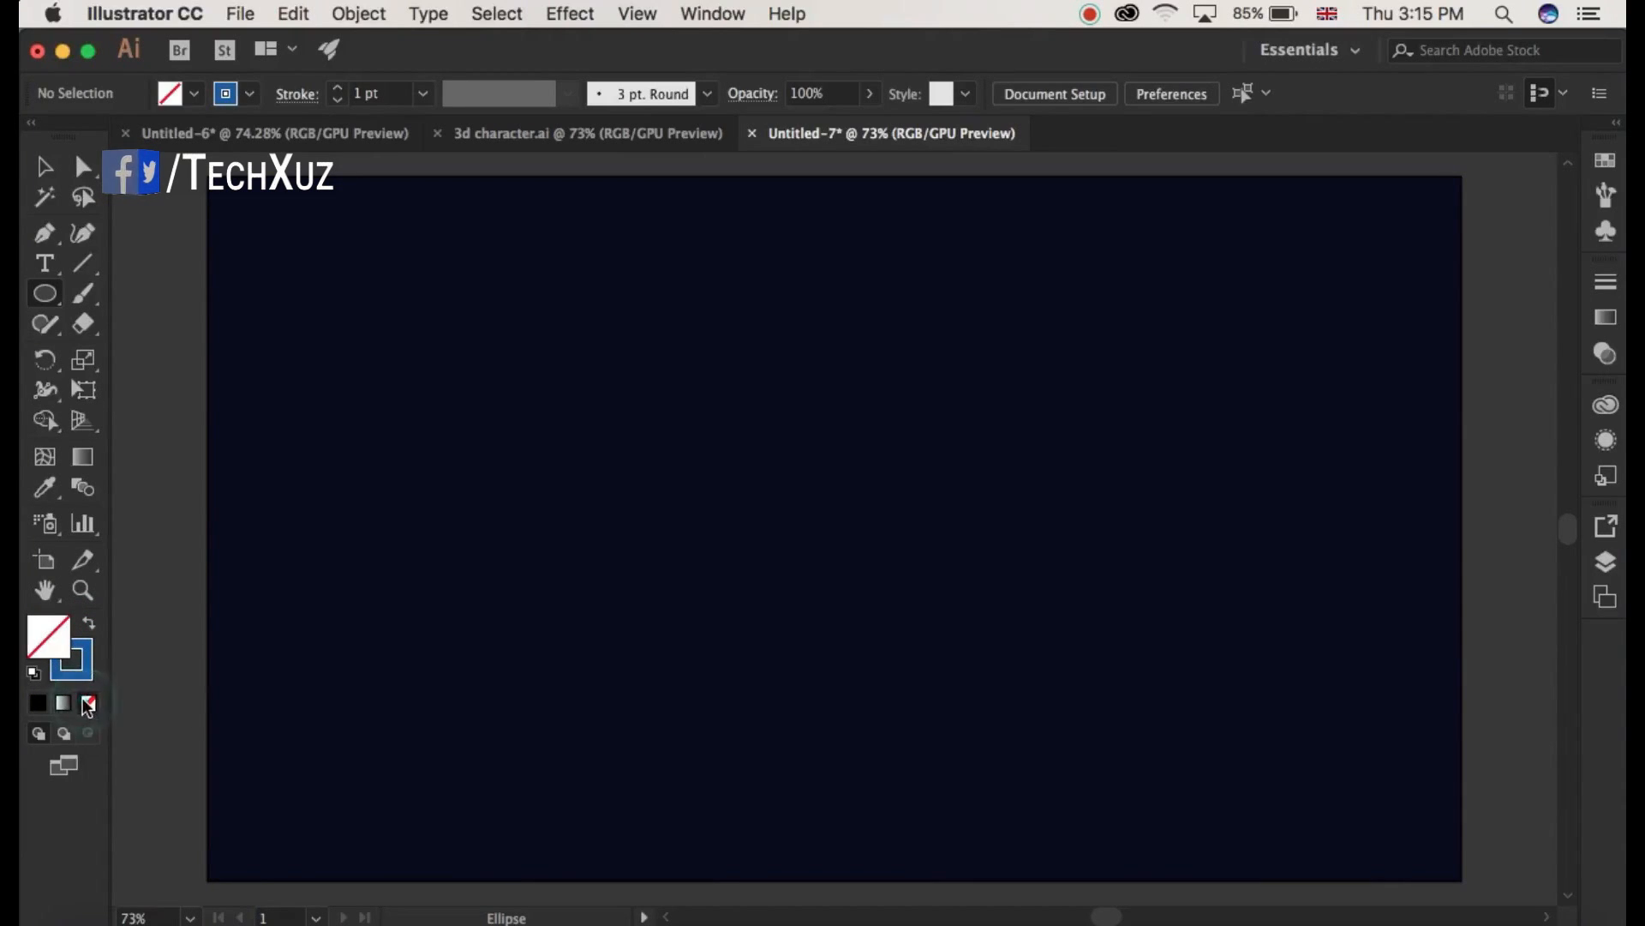
pyautogui.moveTo(327, 301)
pyautogui.mouseDown()
pyautogui.moveTo(434, 449)
pyautogui.moveTo(590, 572)
pyautogui.mouseUp()
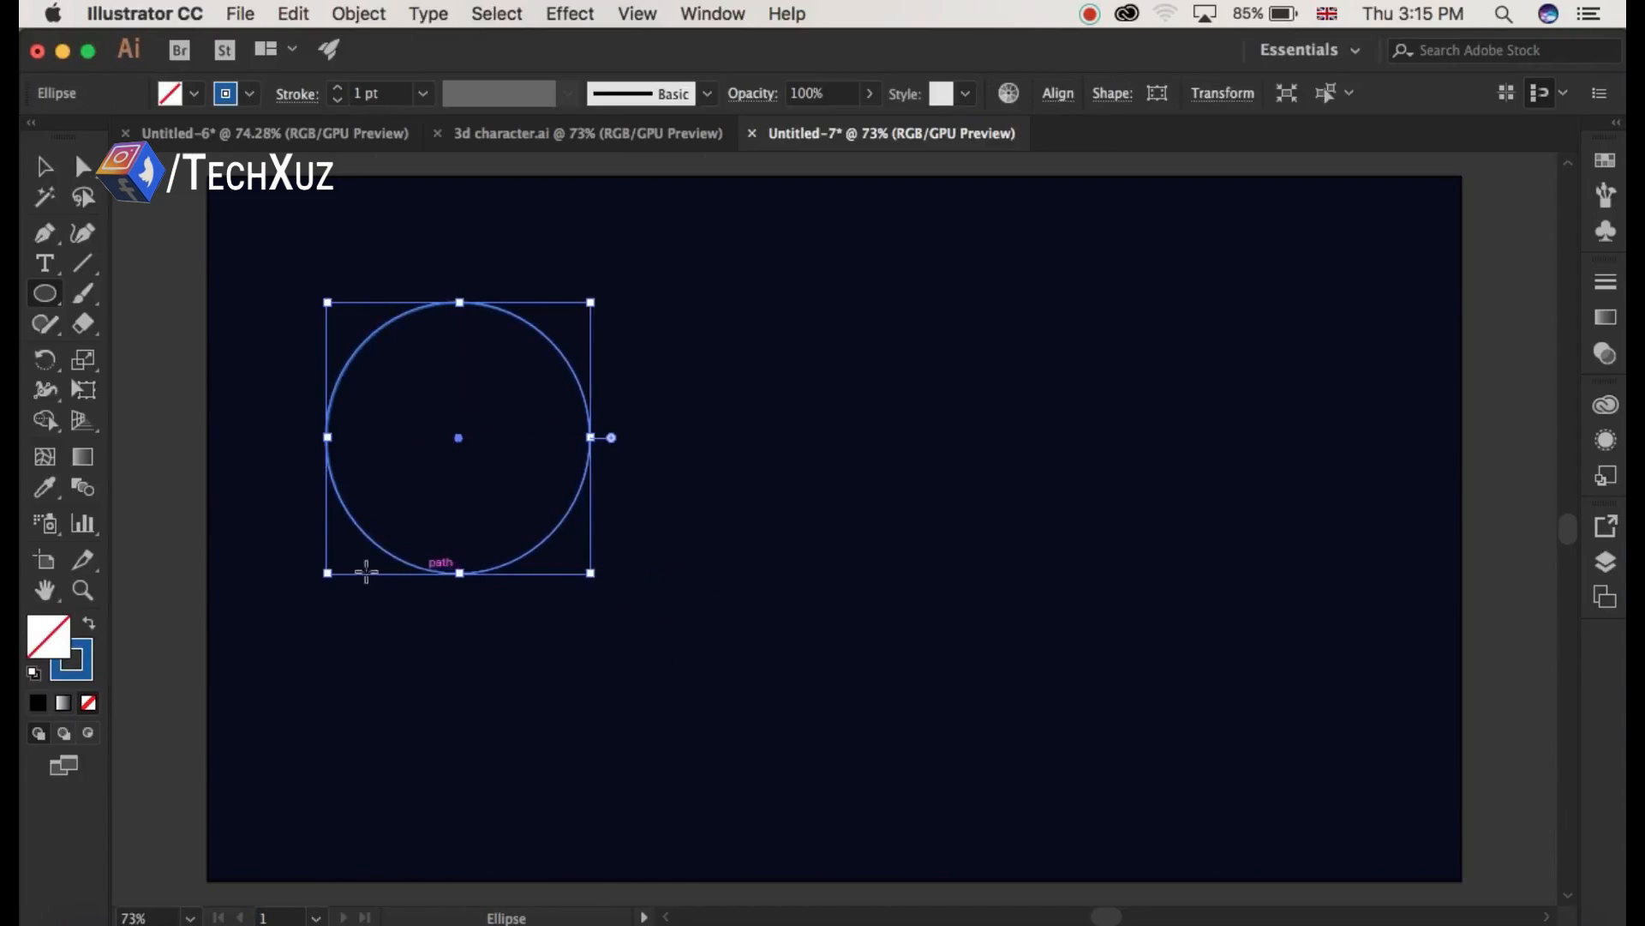
pyautogui.click(89, 625)
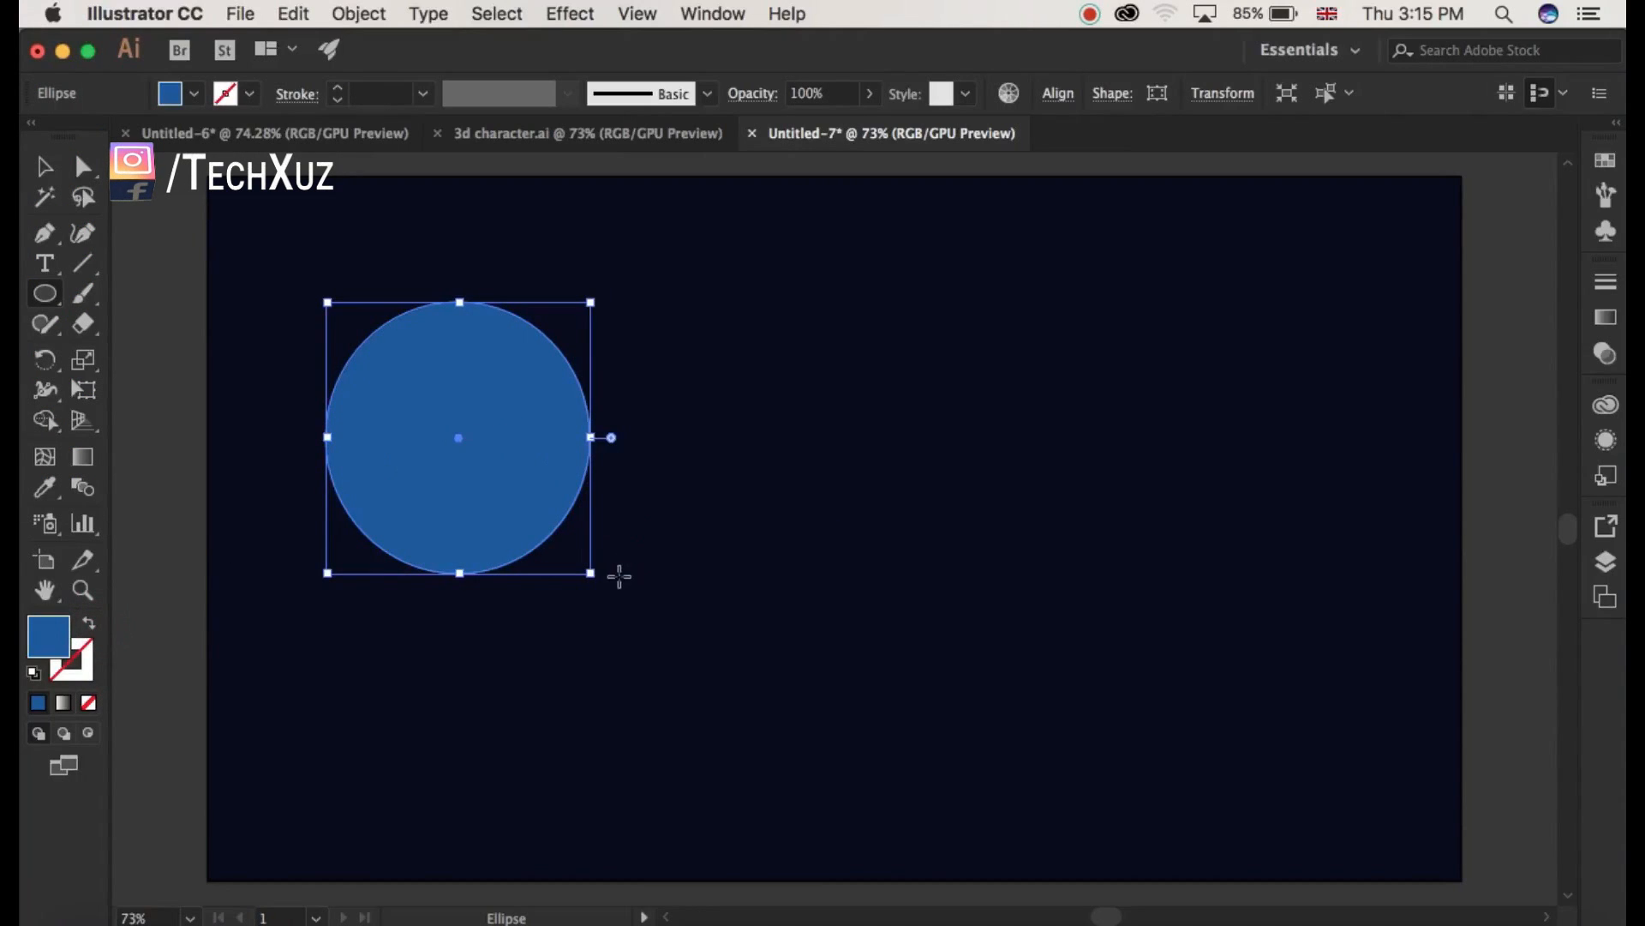
pyautogui.moveTo(588, 569); pyautogui.dragTo(591, 565)
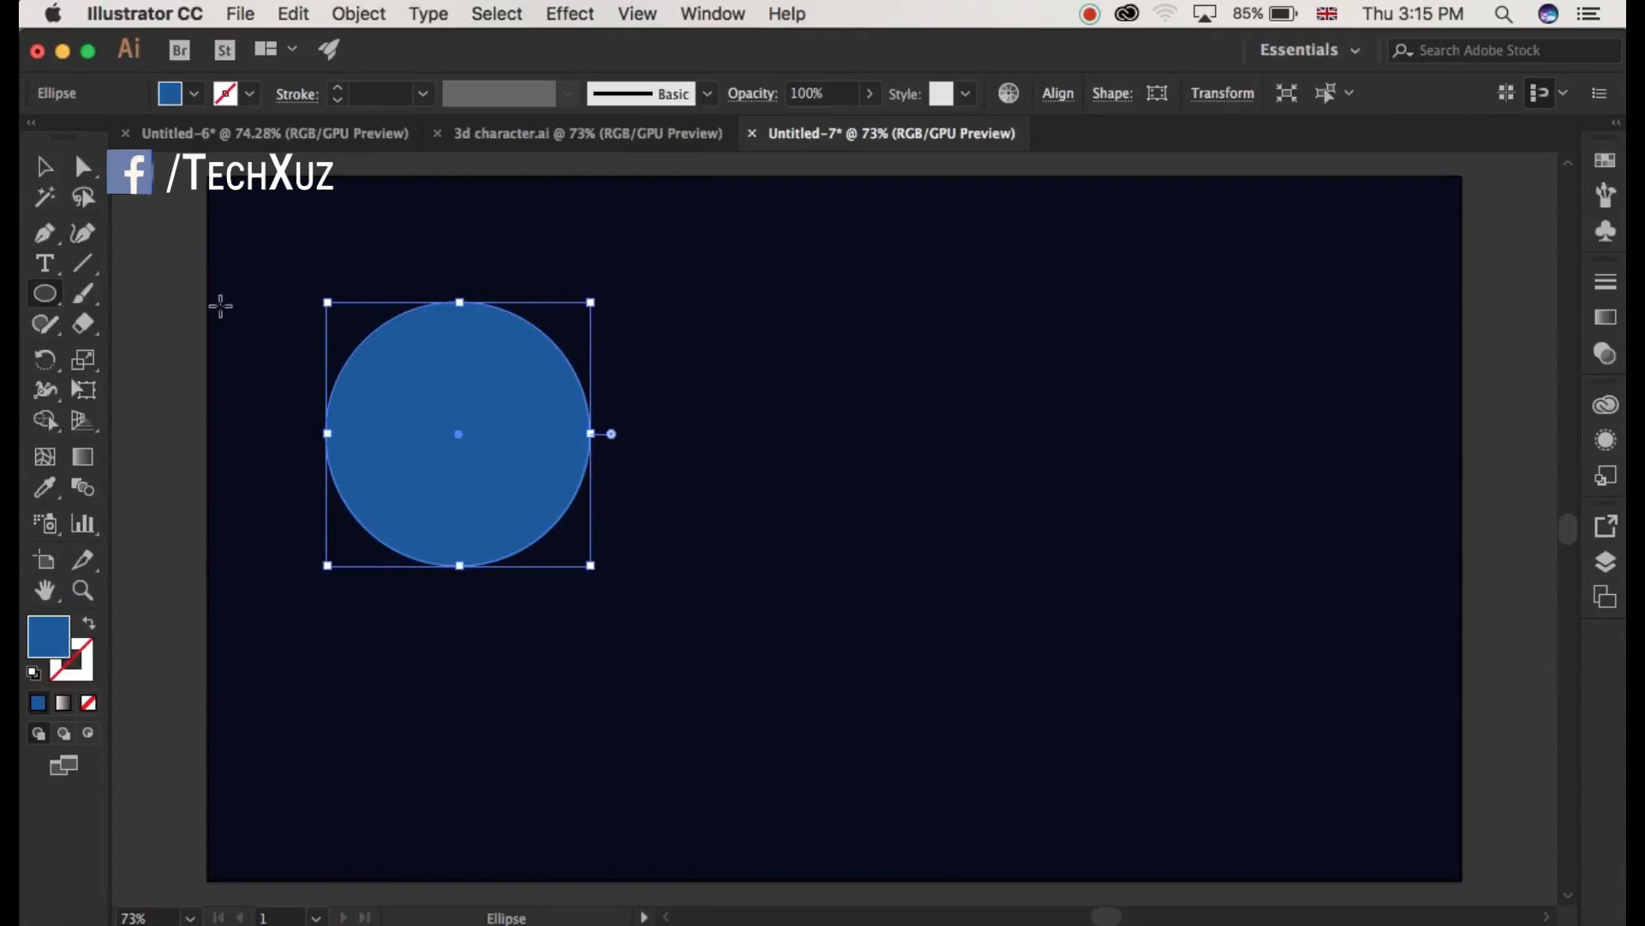
# Duplicate the blue circle slightly to its right so the two circles largely overlap.
pyautogui.click(48, 171)
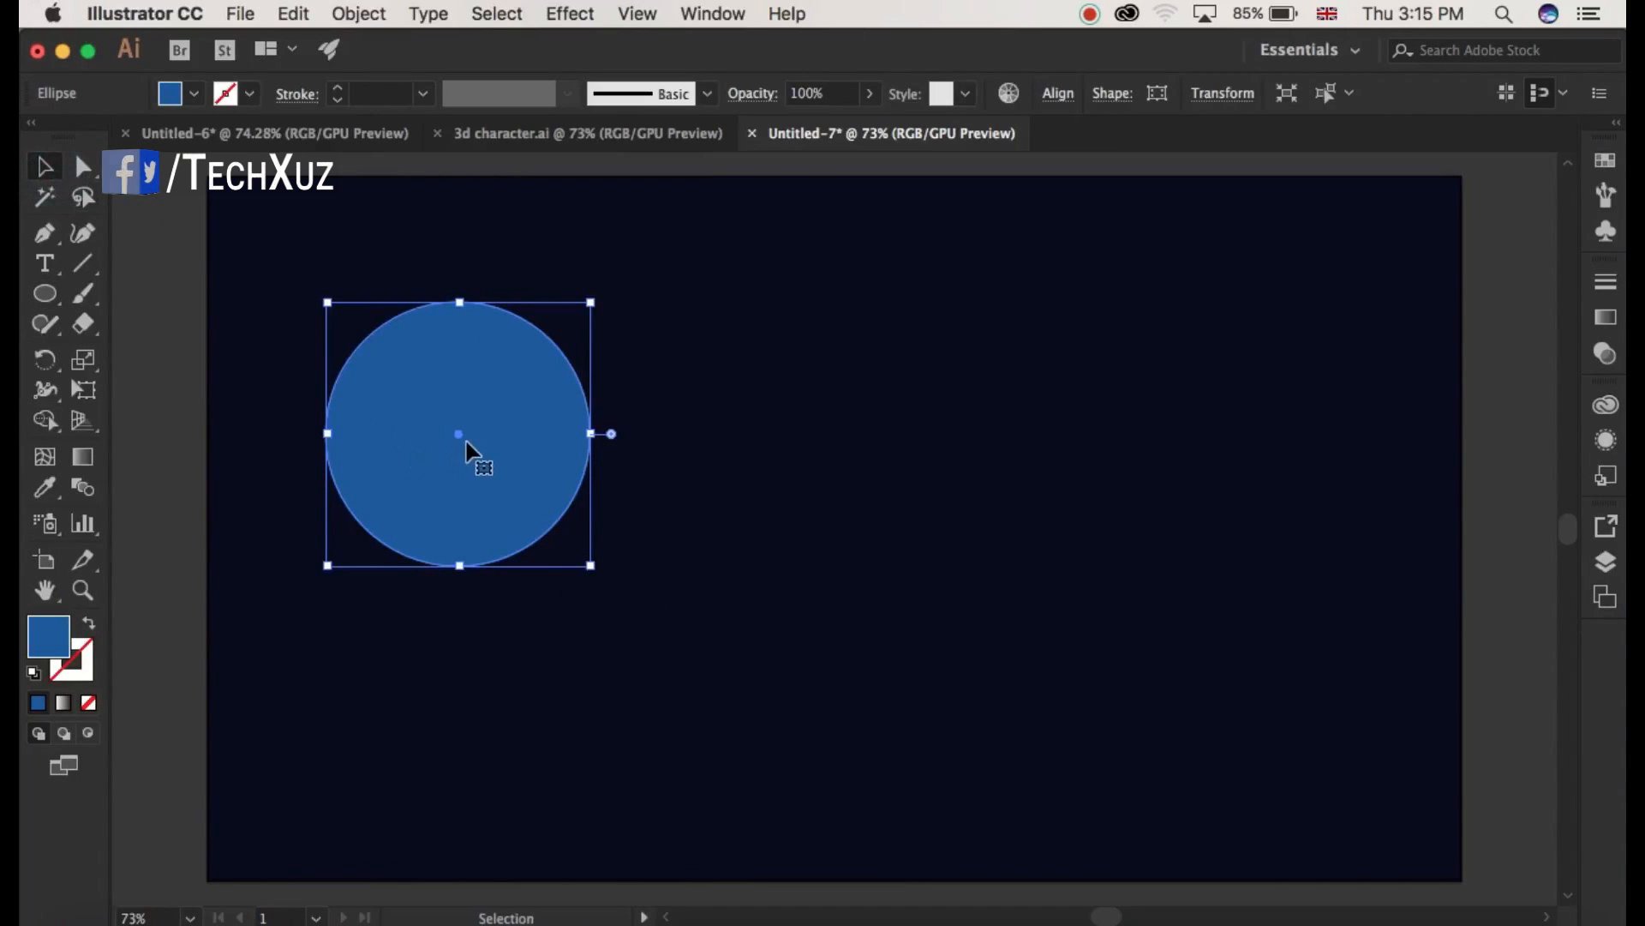
pyautogui.moveTo(460, 439); pyautogui.dragTo(521, 444)
pyautogui.click(789, 420)
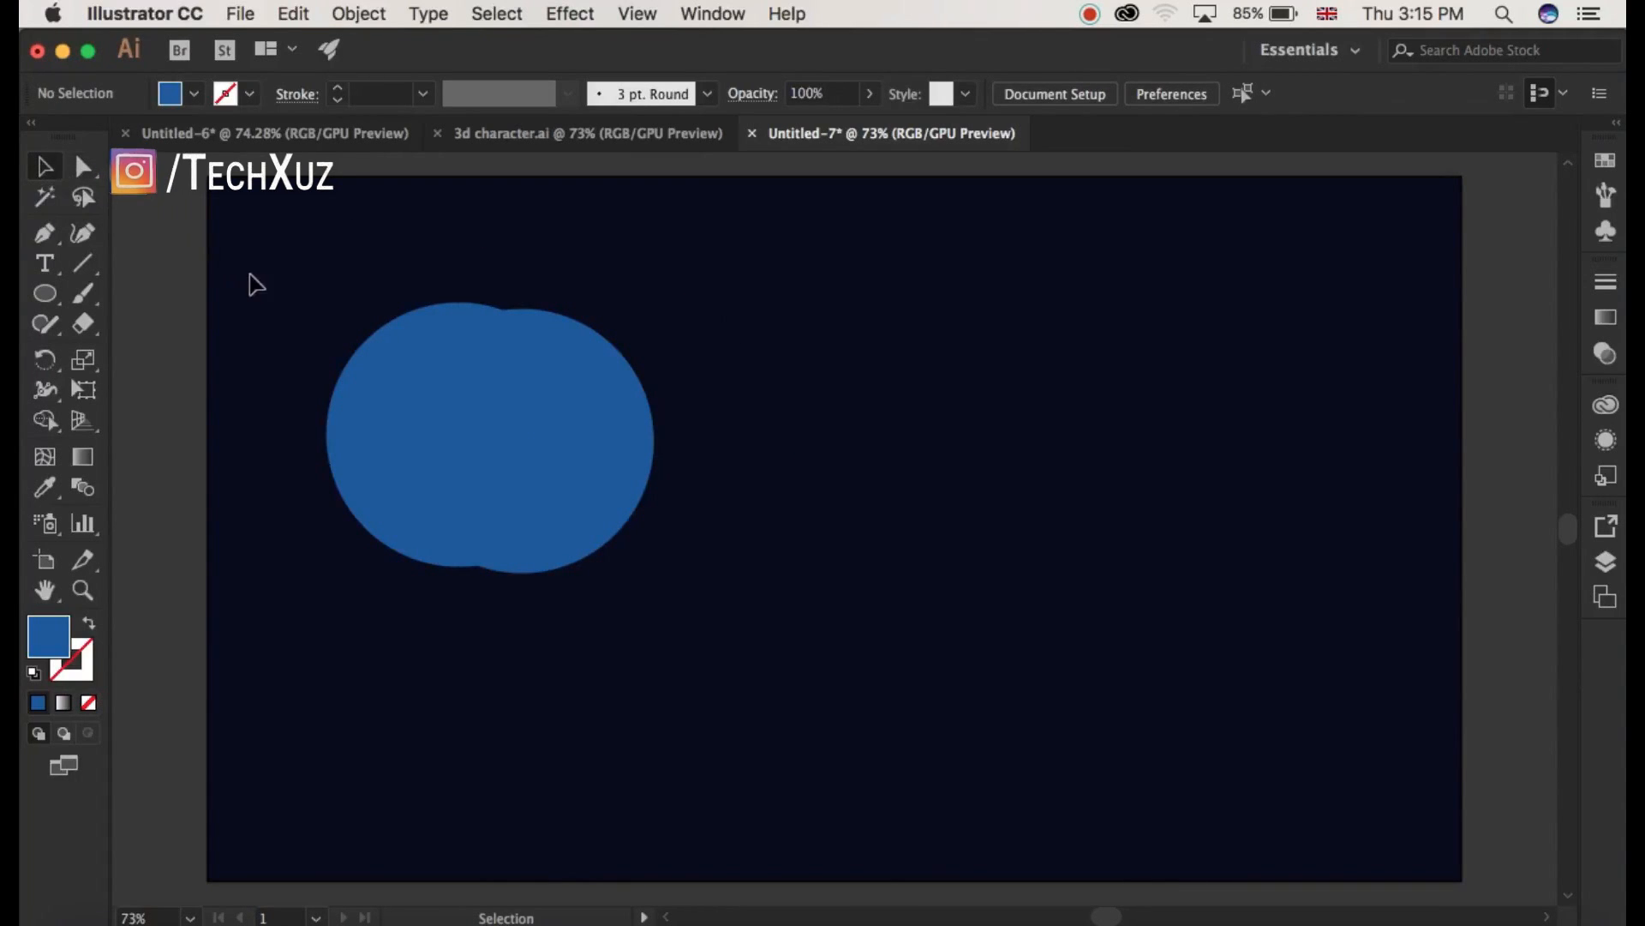
# With Shape Builder and no fill, merge the overlap and right-hand region of both circles, leaving a blue crescent.
pyautogui.moveTo(249, 275); pyautogui.dragTo(716, 650)
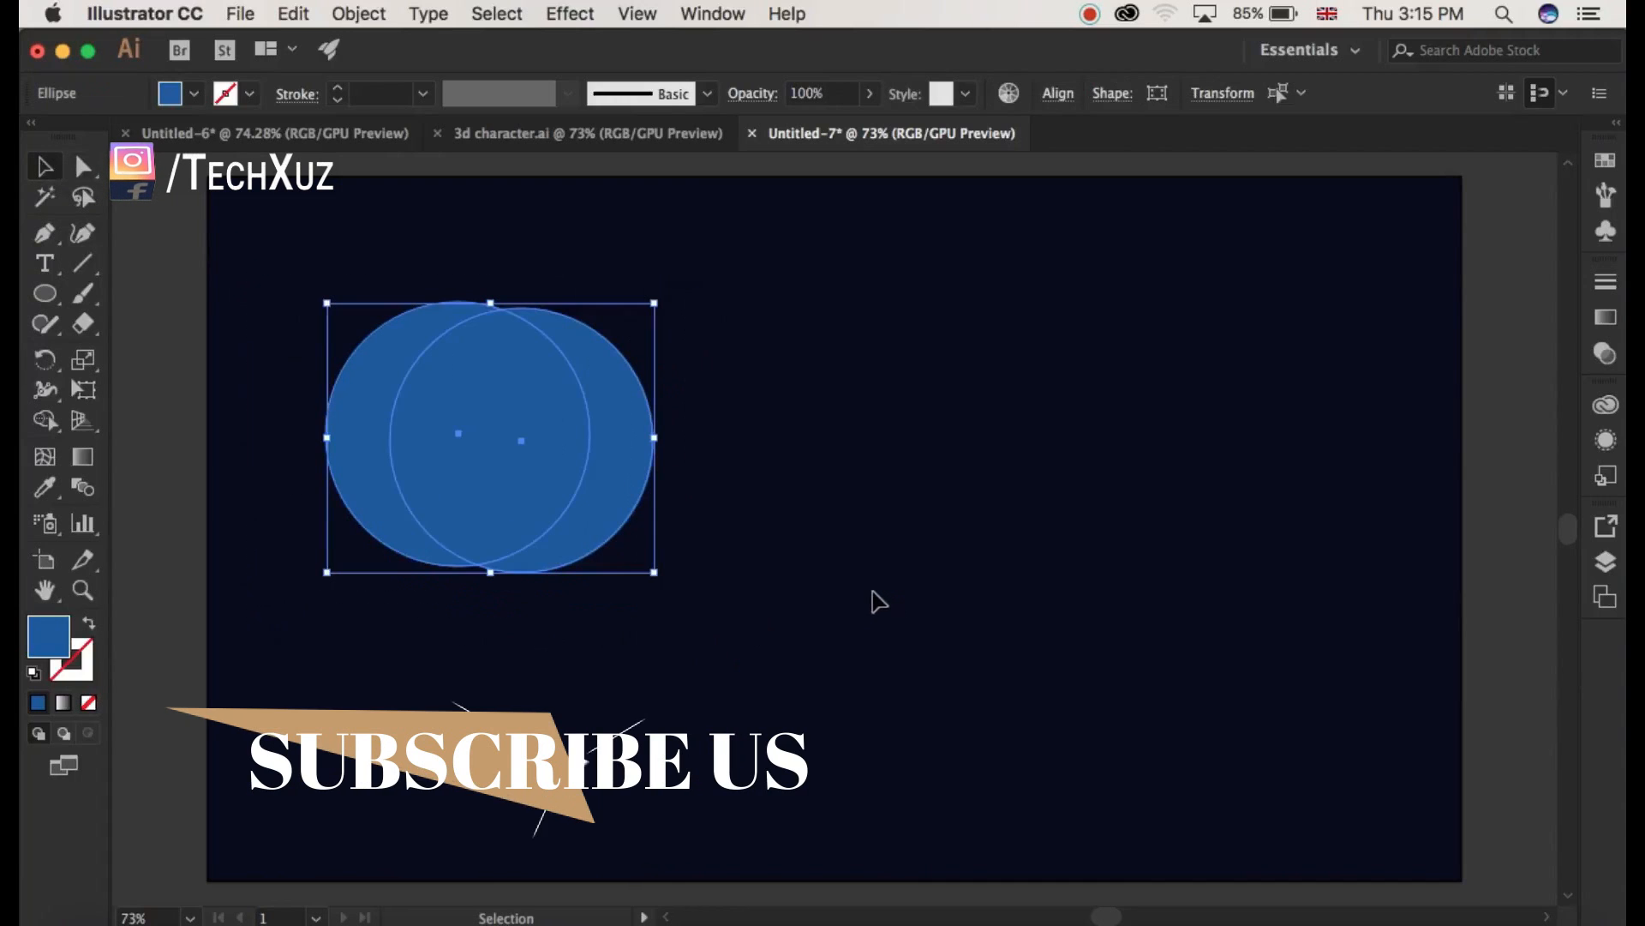
pyautogui.click(54, 425)
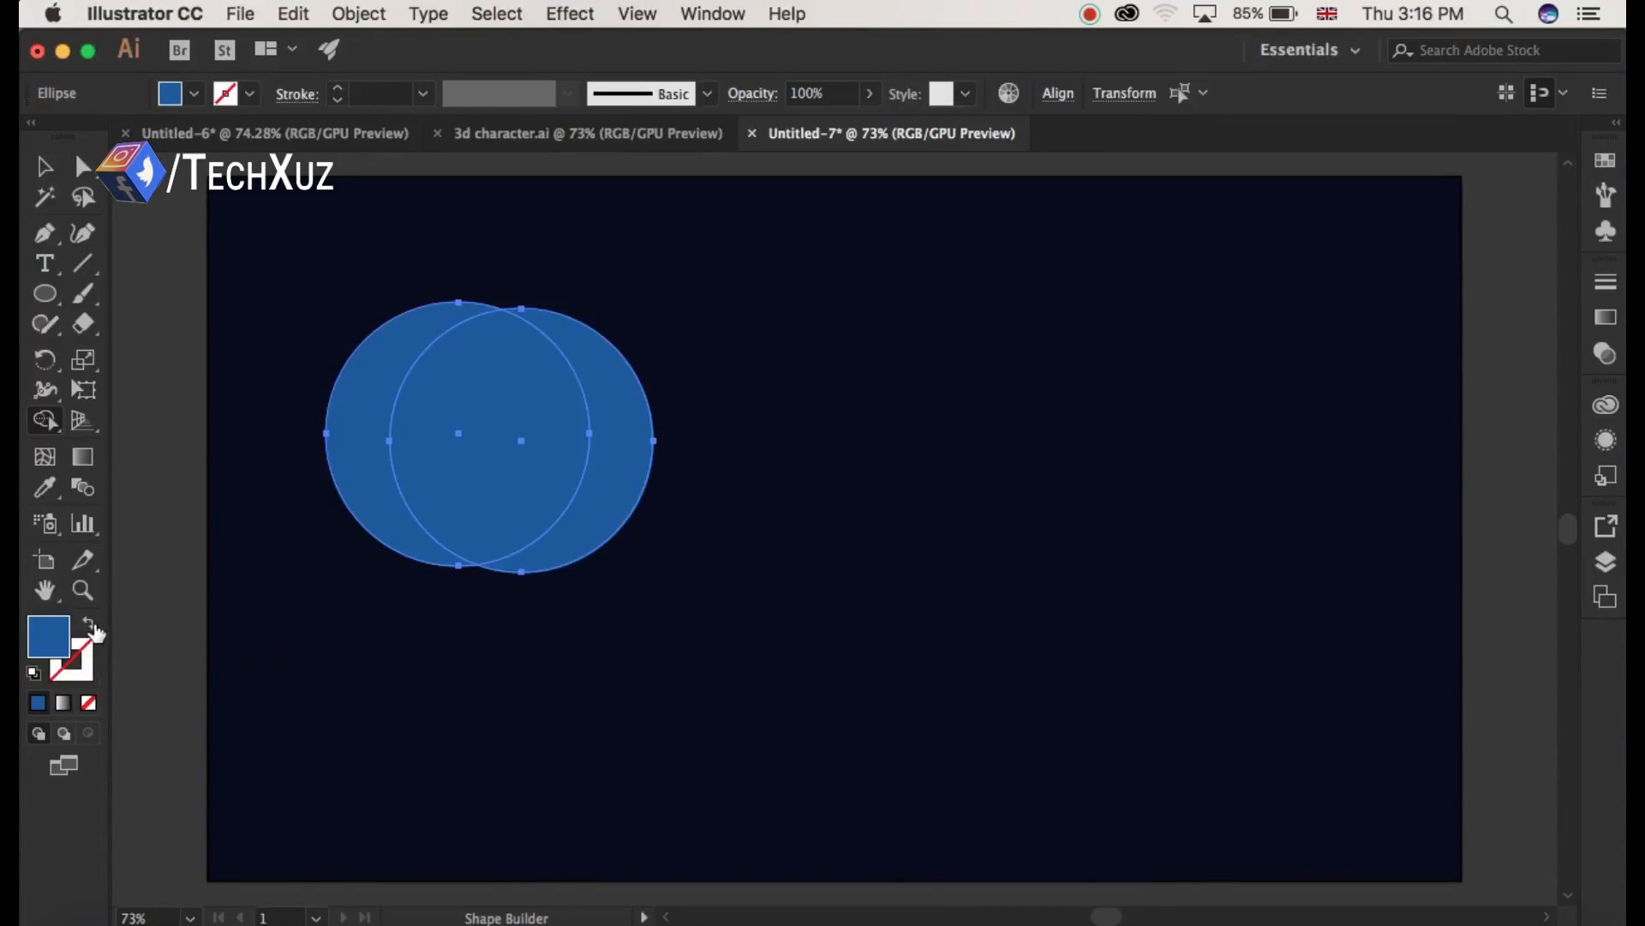
pyautogui.click(97, 630)
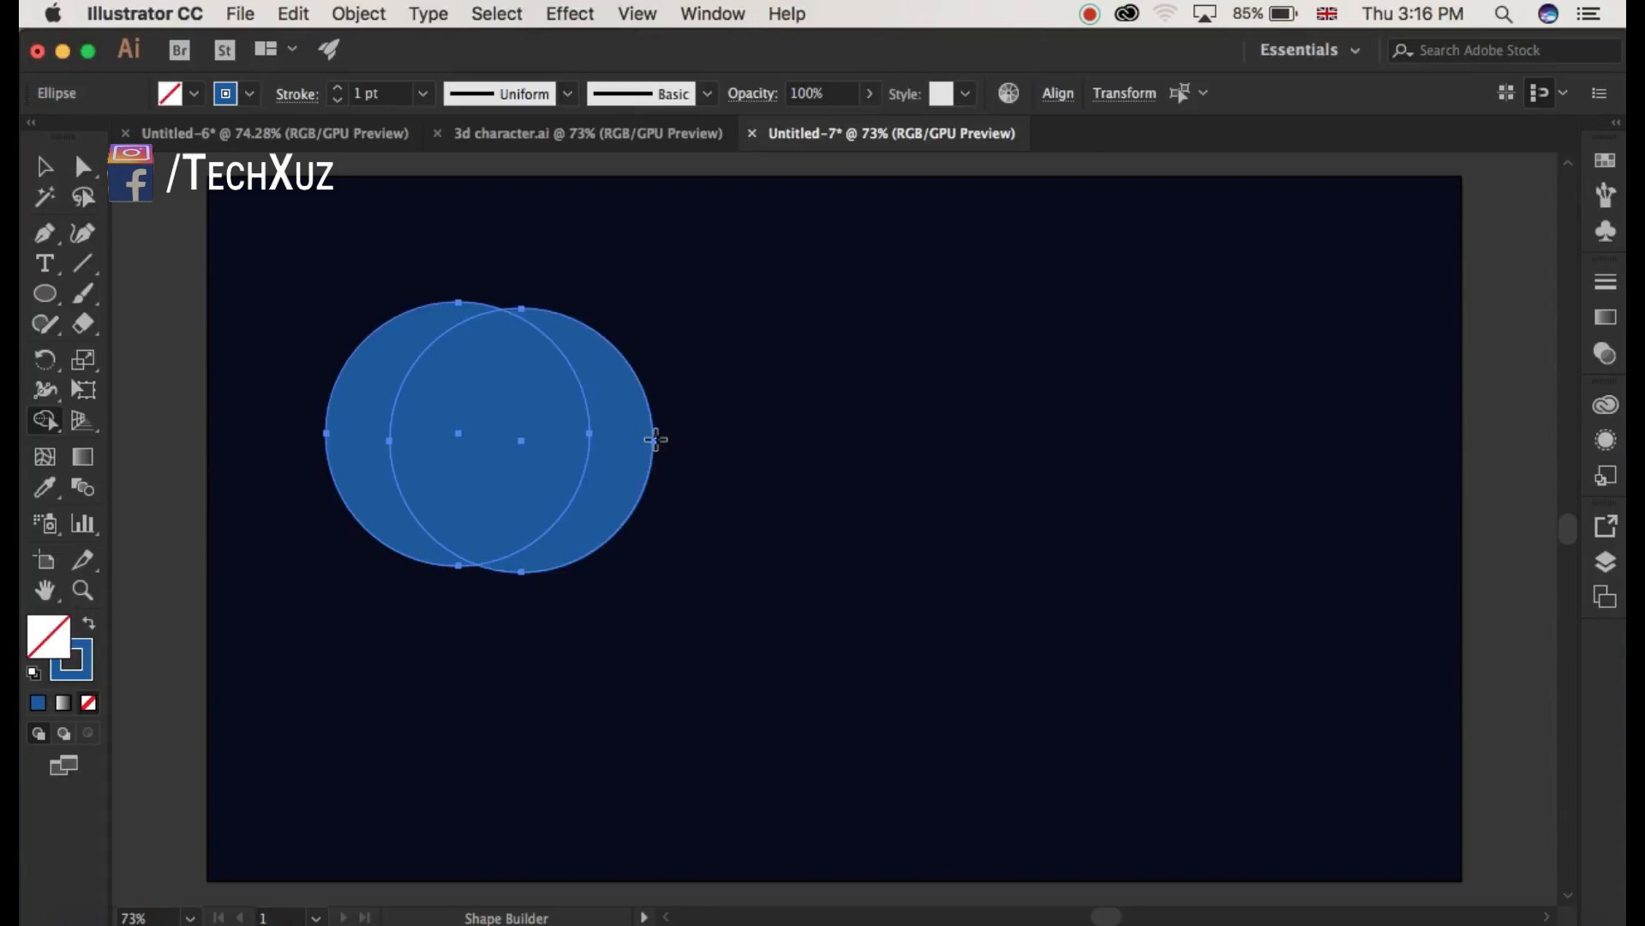
pyautogui.moveTo(653, 439); pyautogui.dragTo(524, 446)
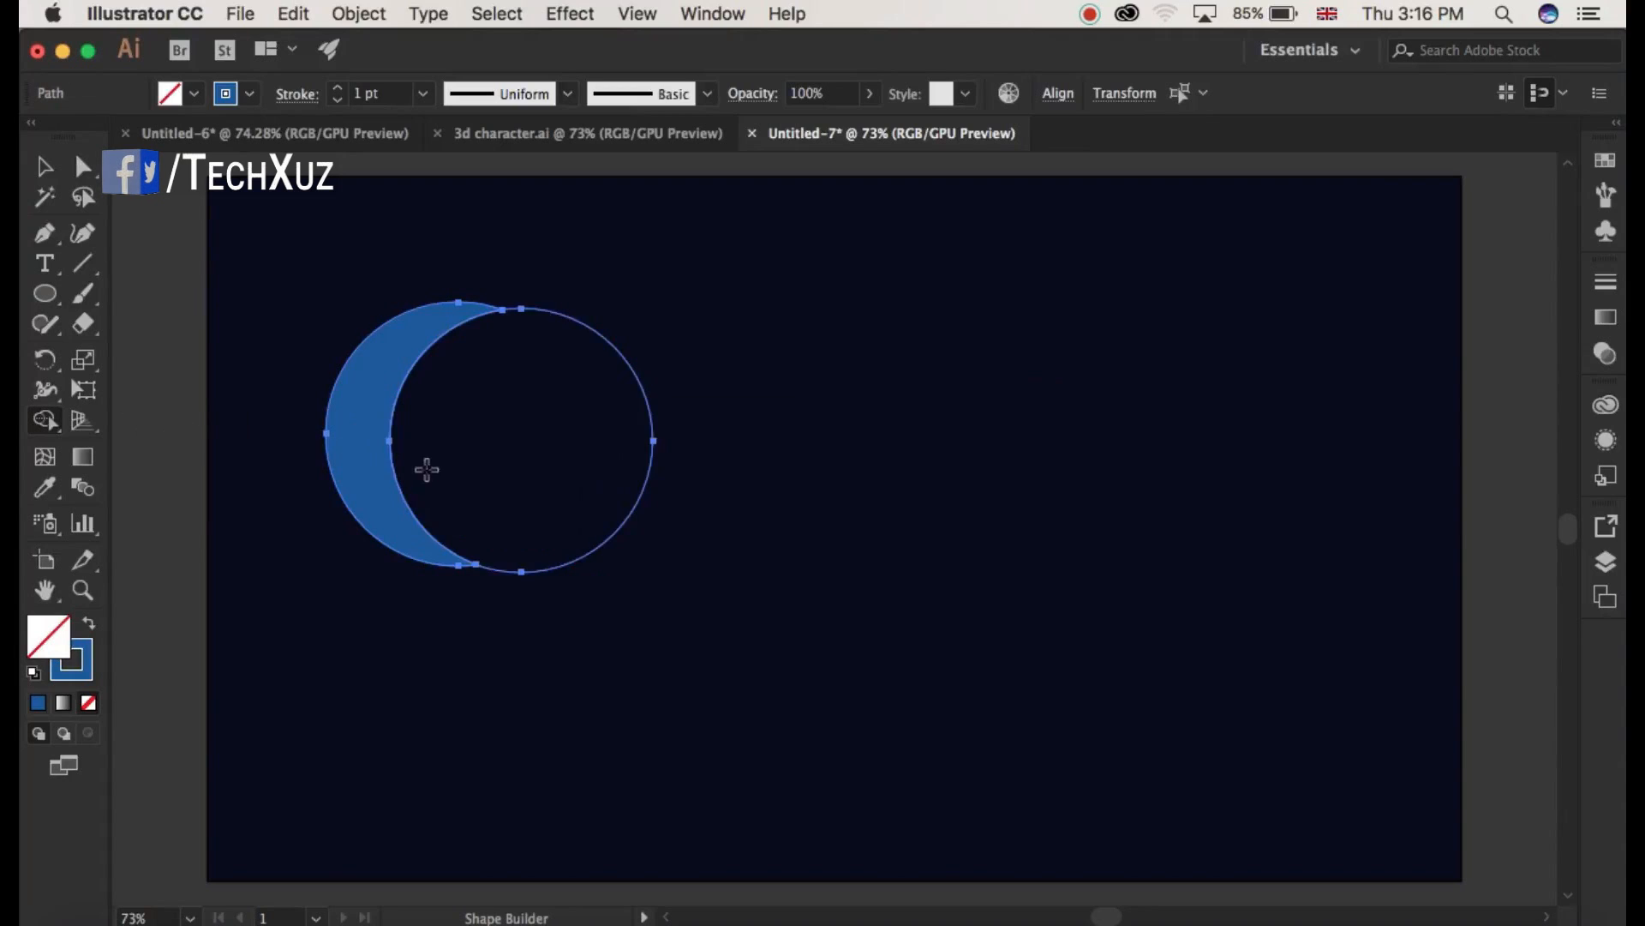
# Move the crescent moon into the artboard's upper-left corner and scale it down to about three quarters of its size.
pyautogui.click(45, 171)
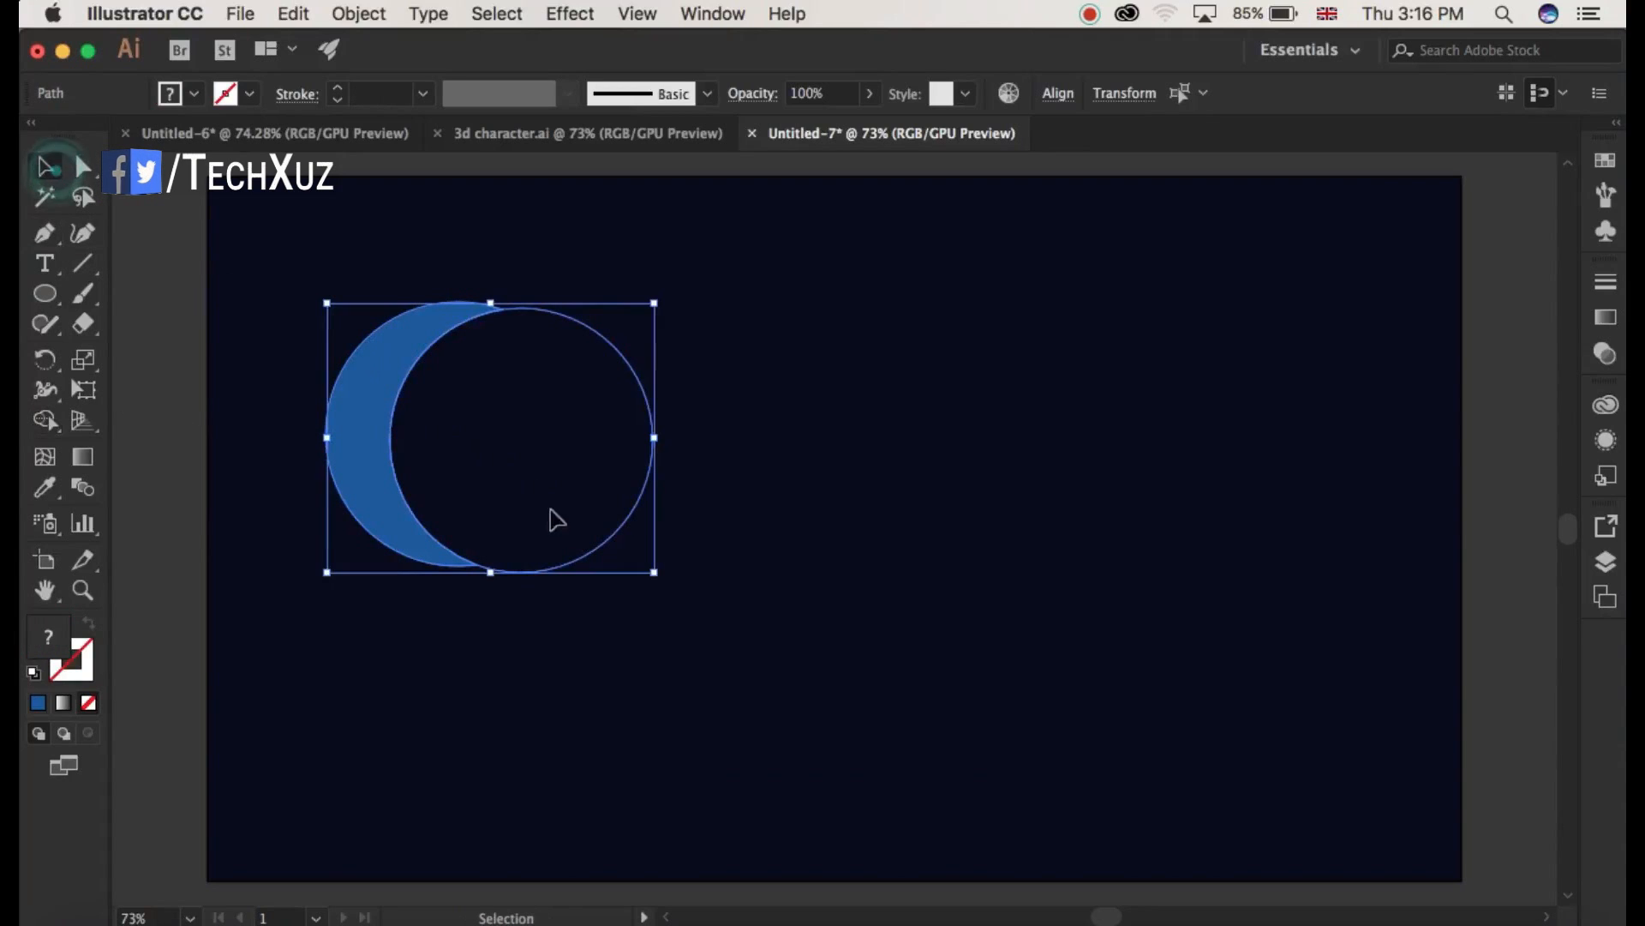
pyautogui.click(428, 674)
pyautogui.moveTo(381, 423); pyautogui.dragTo(300, 341)
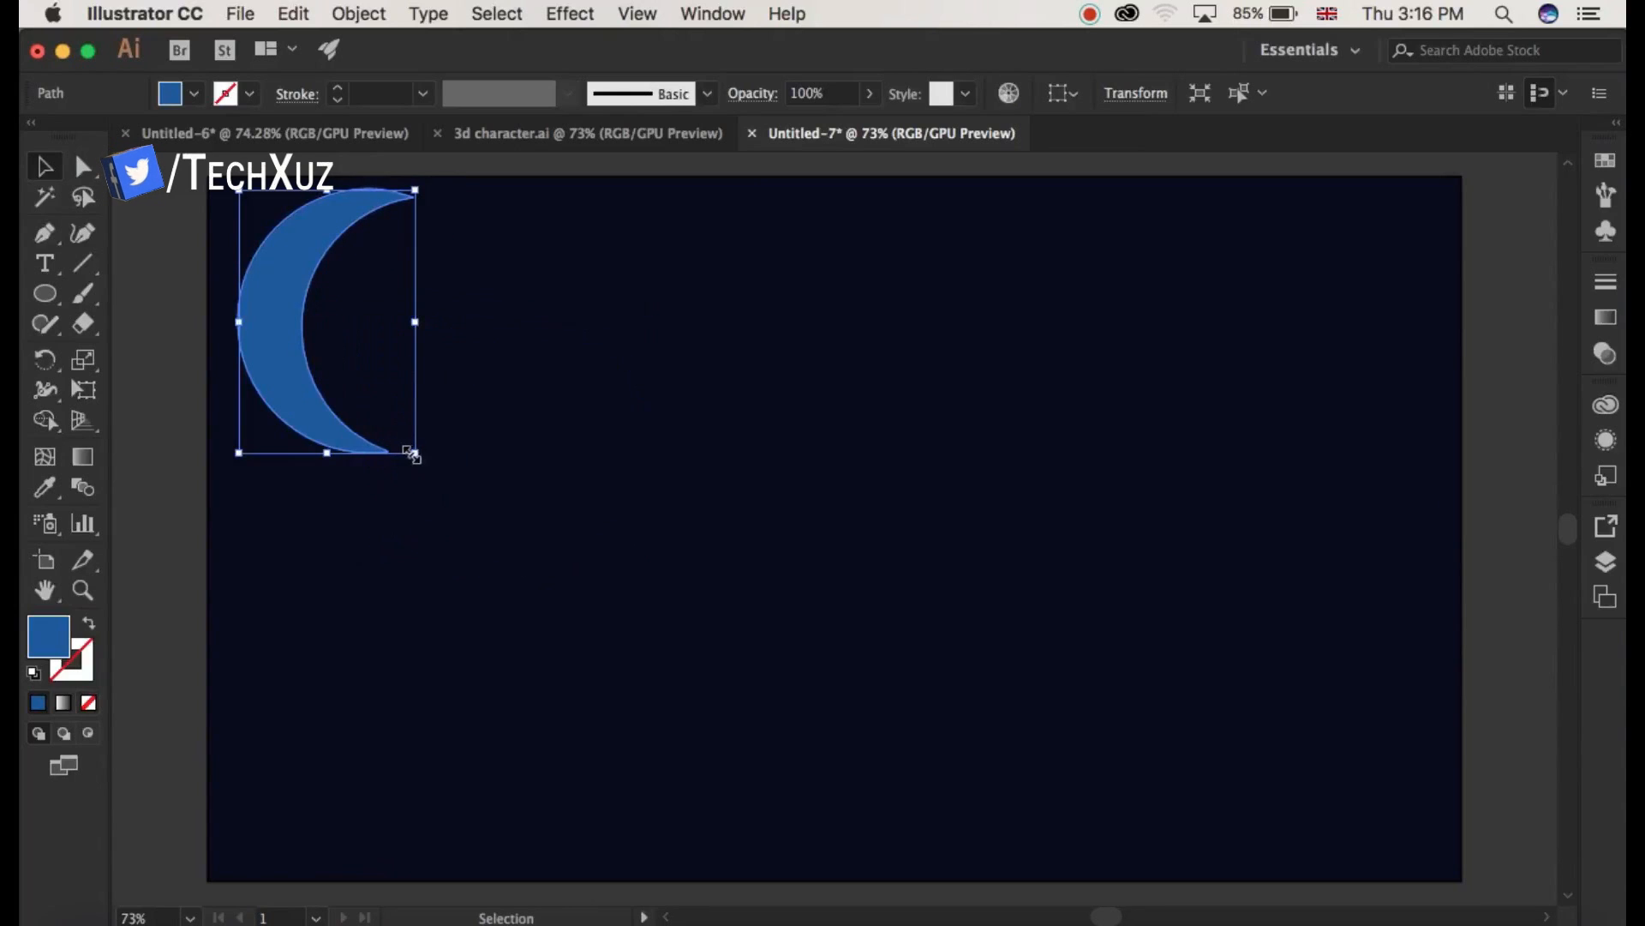
pyautogui.moveTo(414, 452); pyautogui.dragTo(369, 386)
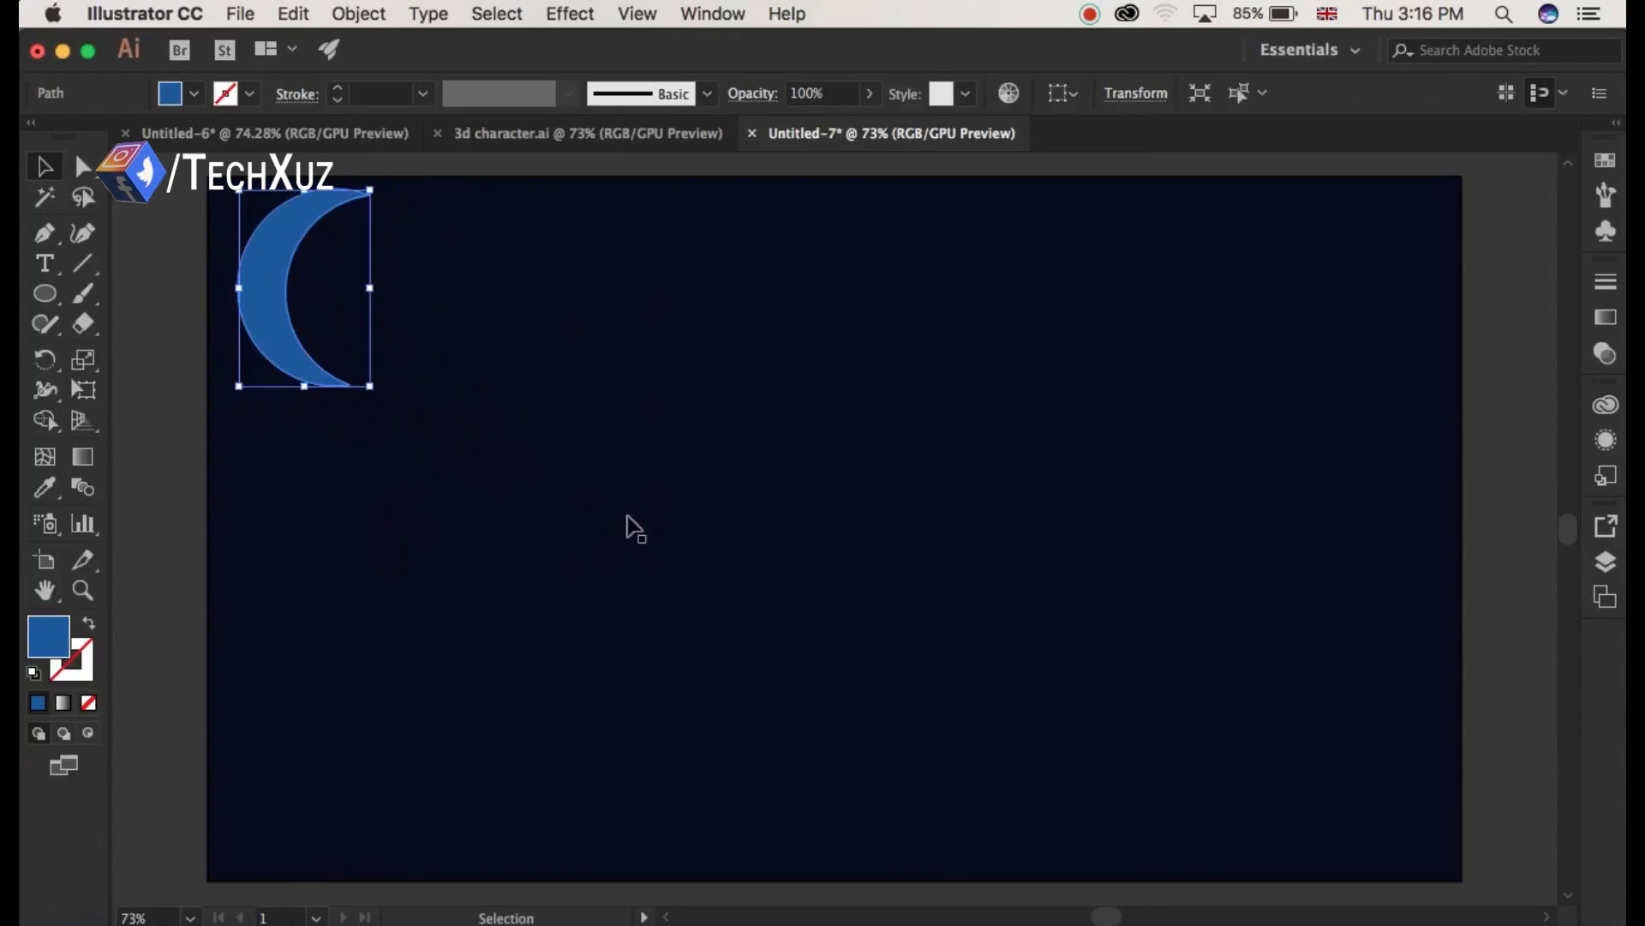
# Delete the leftover unfilled circle beside the crescent moon.
pyautogui.click(645, 525)
pyautogui.moveTo(753, 326); pyautogui.dragTo(411, 635)
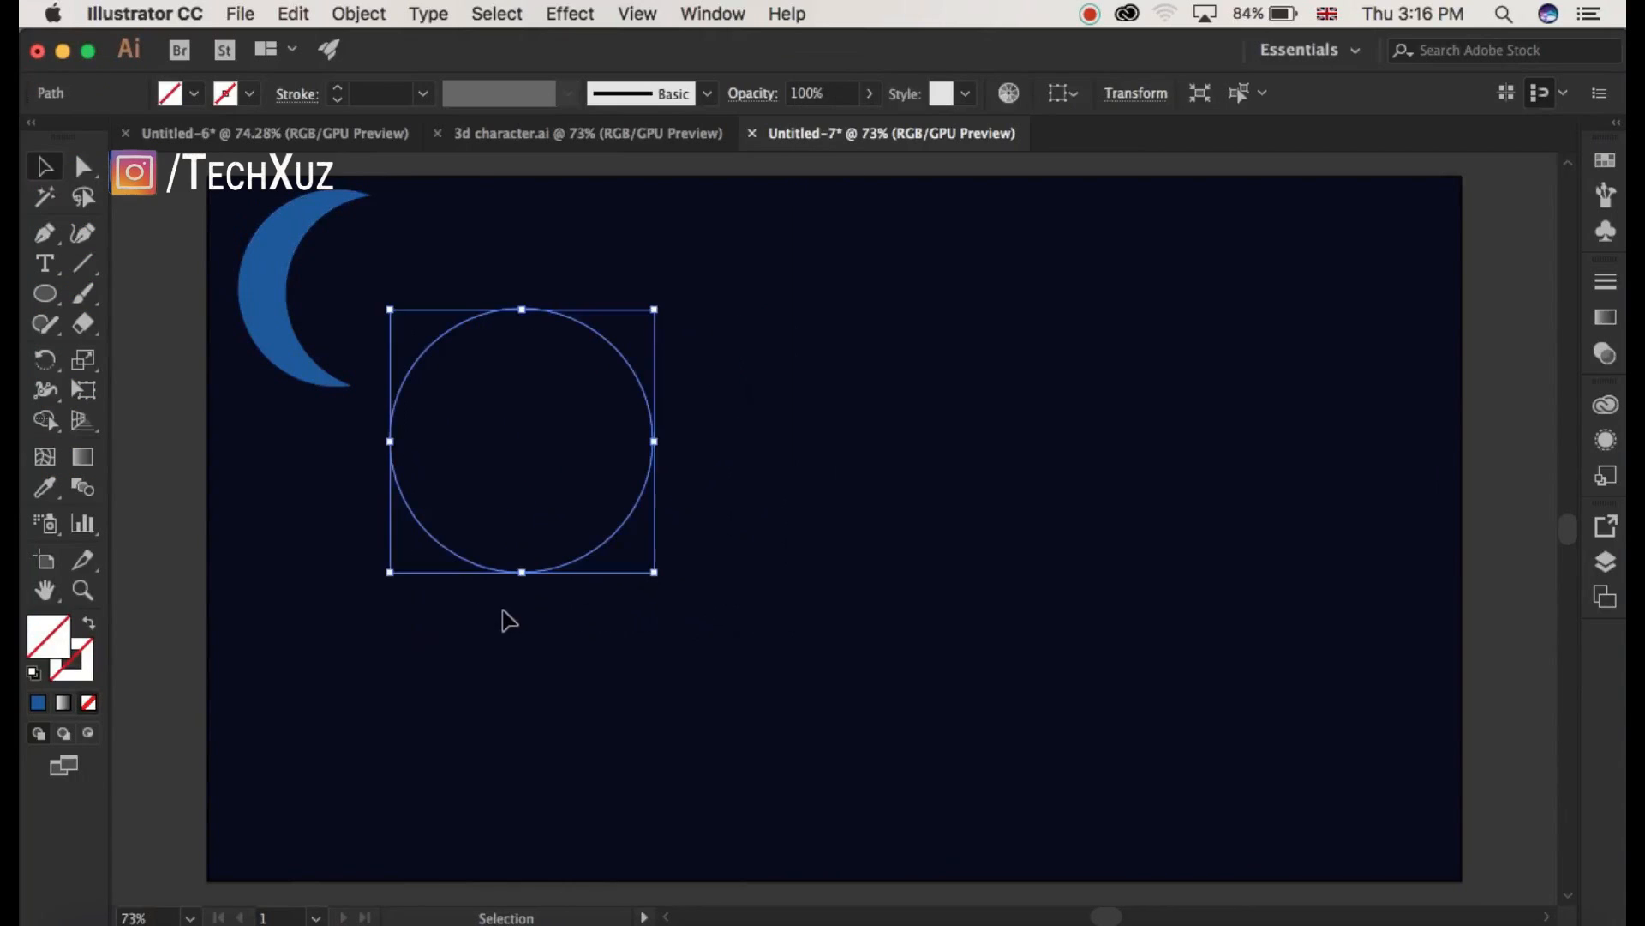
pyautogui.click(294, 15)
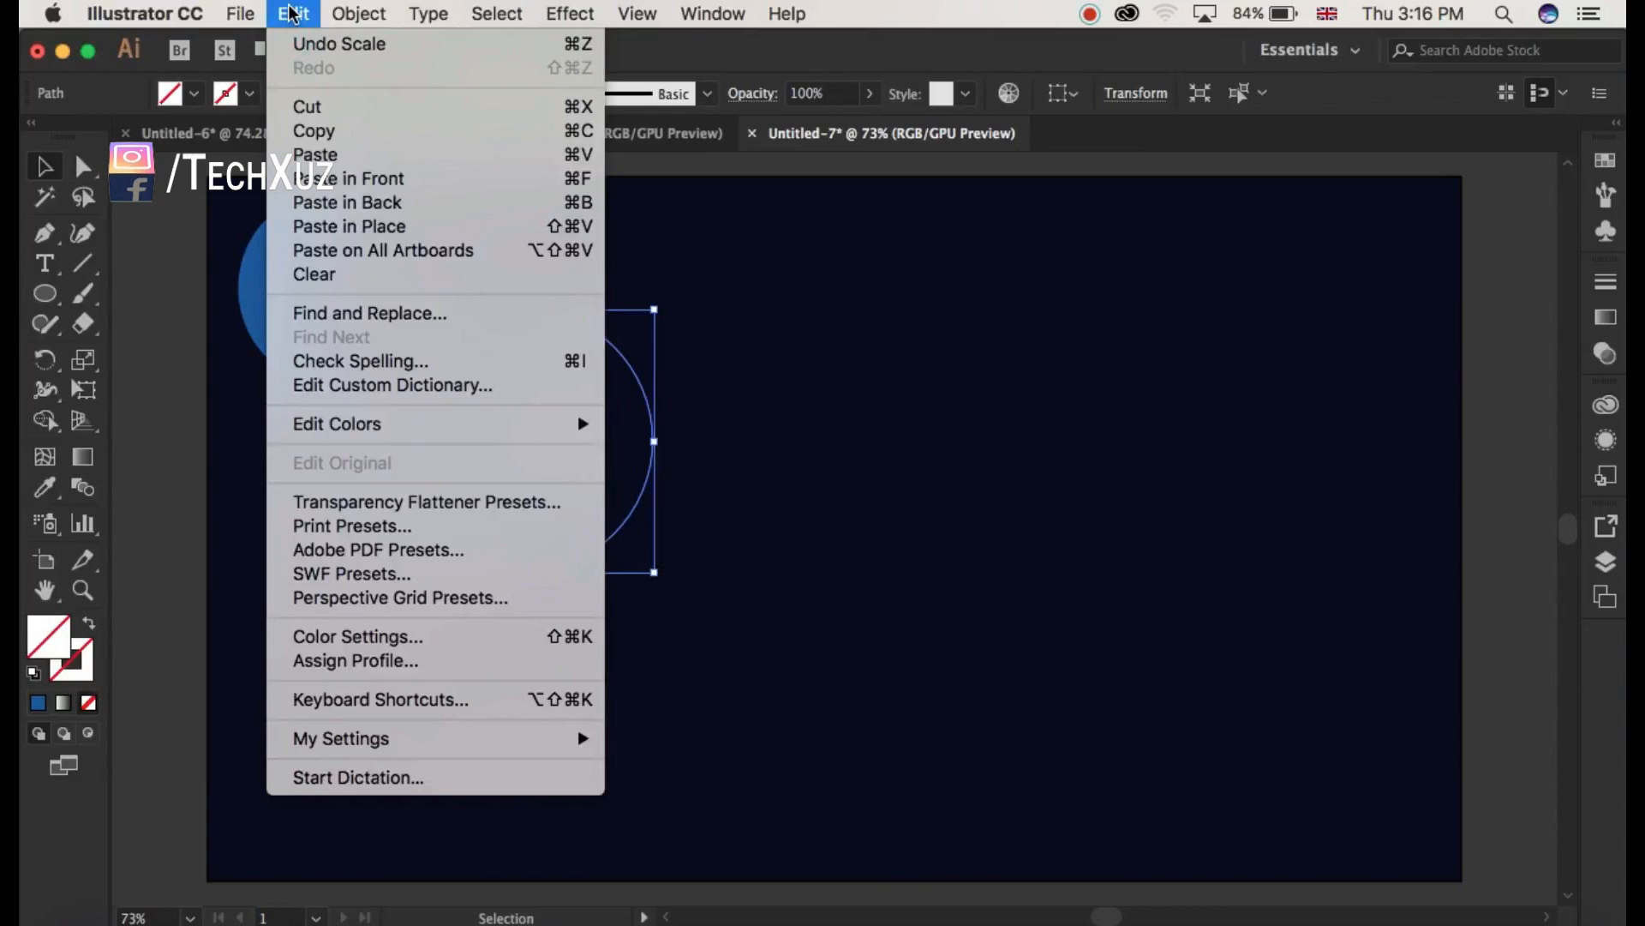
pyautogui.click(339, 274)
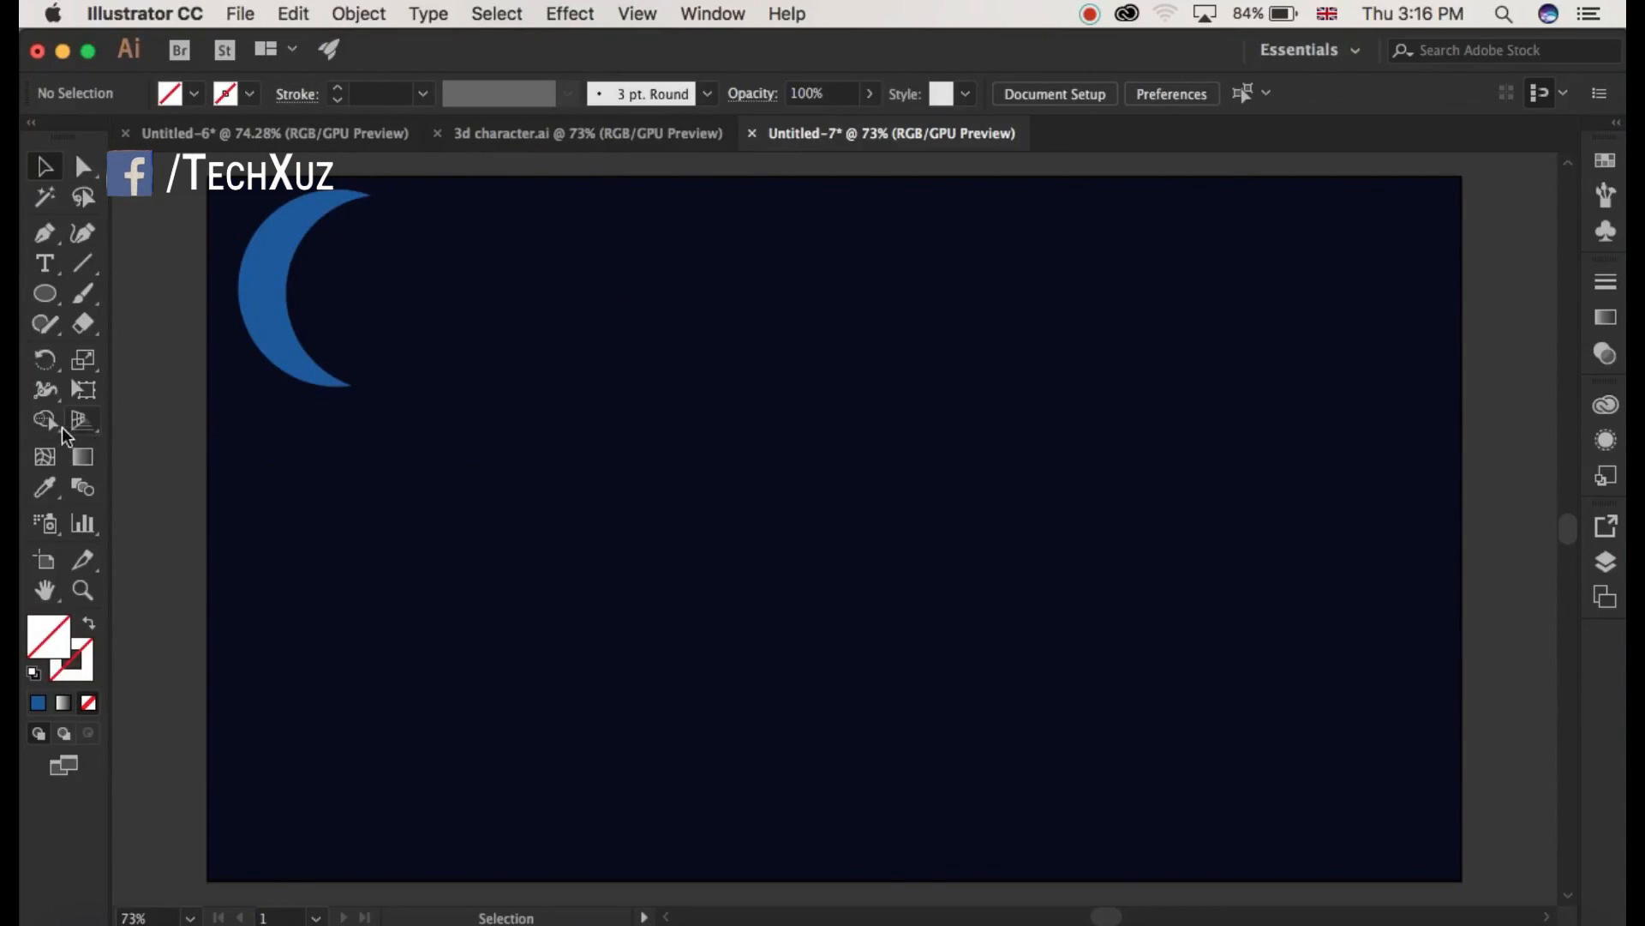
# Draw a small ellipse to the lower right of the moon and fill it with blue 1856a0.
pyautogui.click(50, 302)
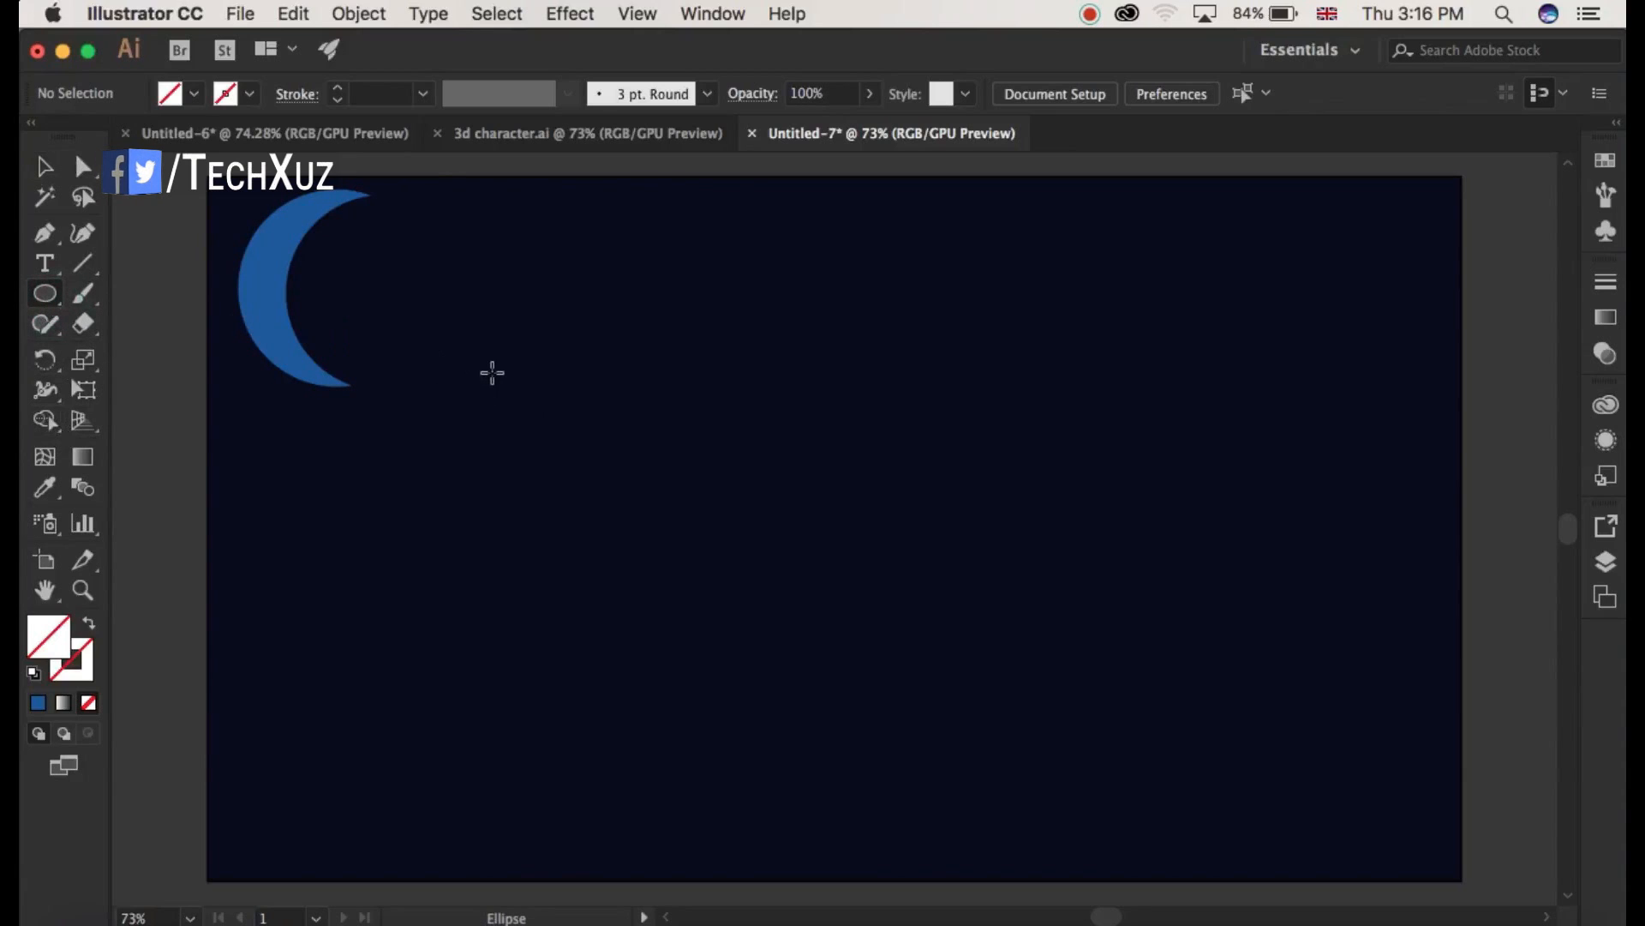
pyautogui.moveTo(493, 373); pyautogui.dragTo(613, 500)
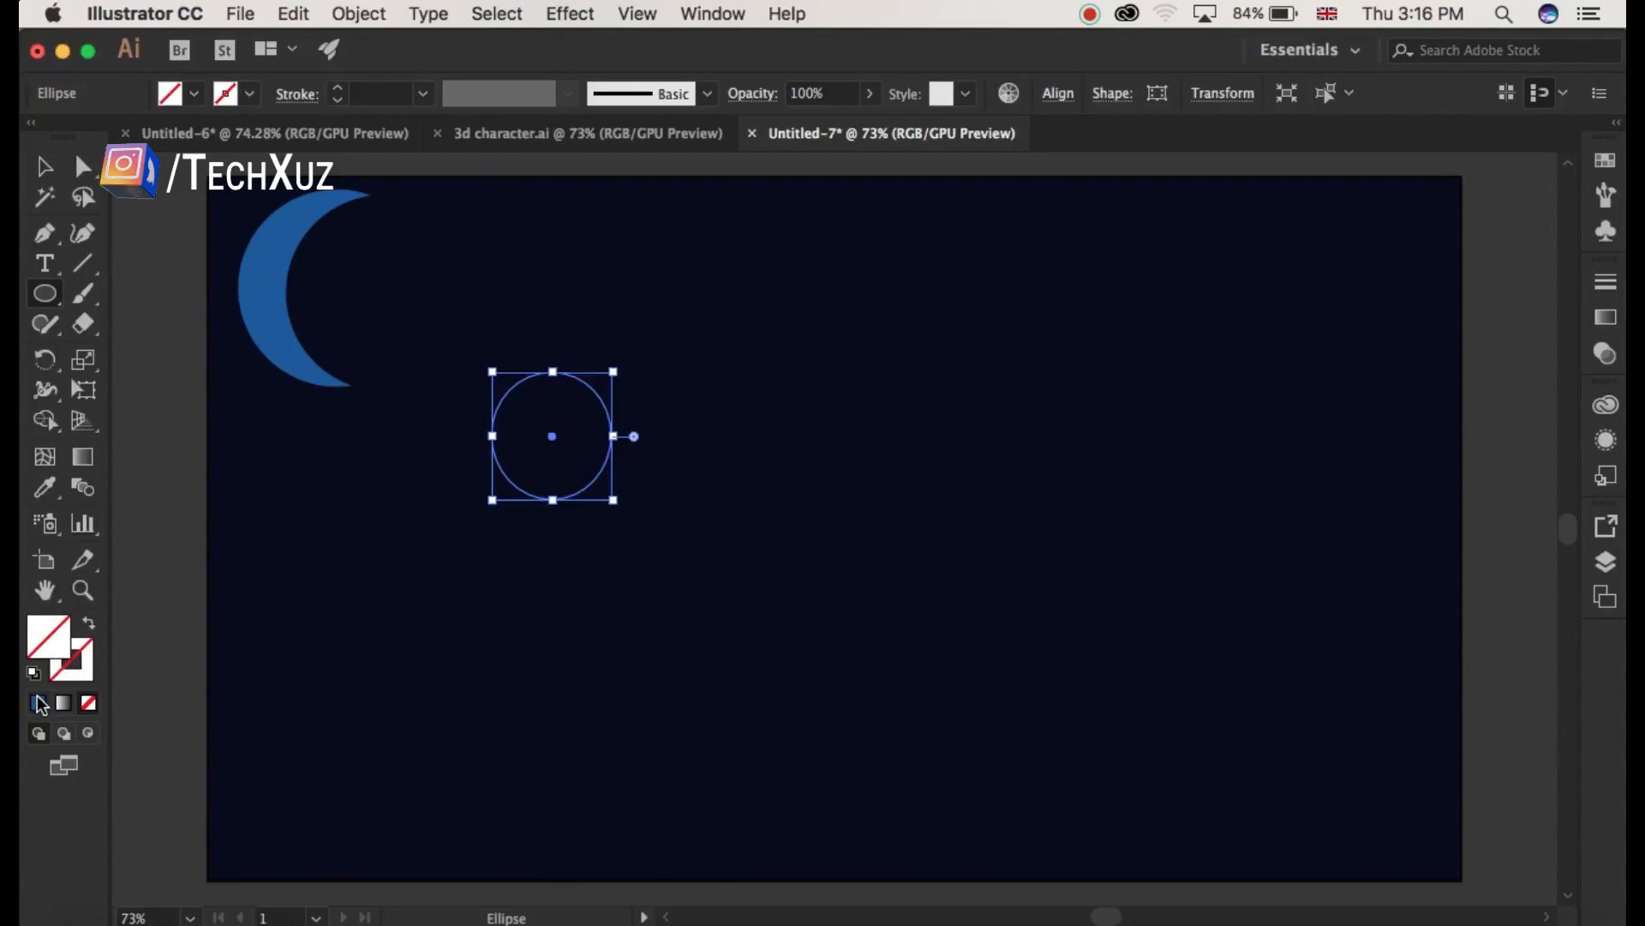
pyautogui.click(38, 702)
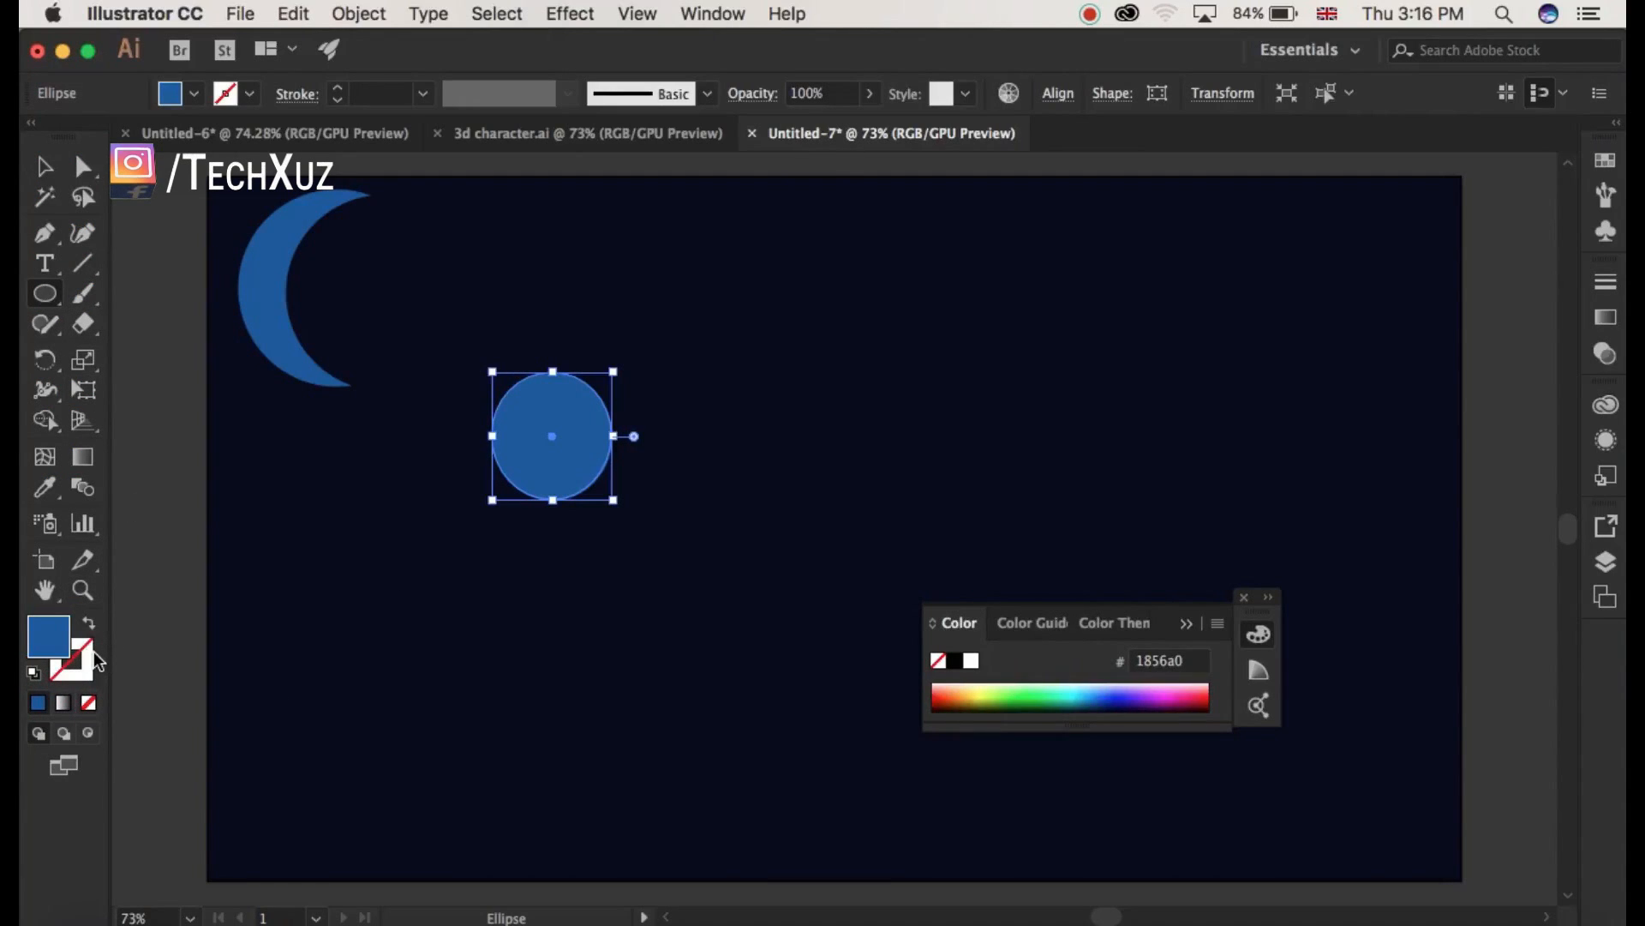
pyautogui.click(1245, 598)
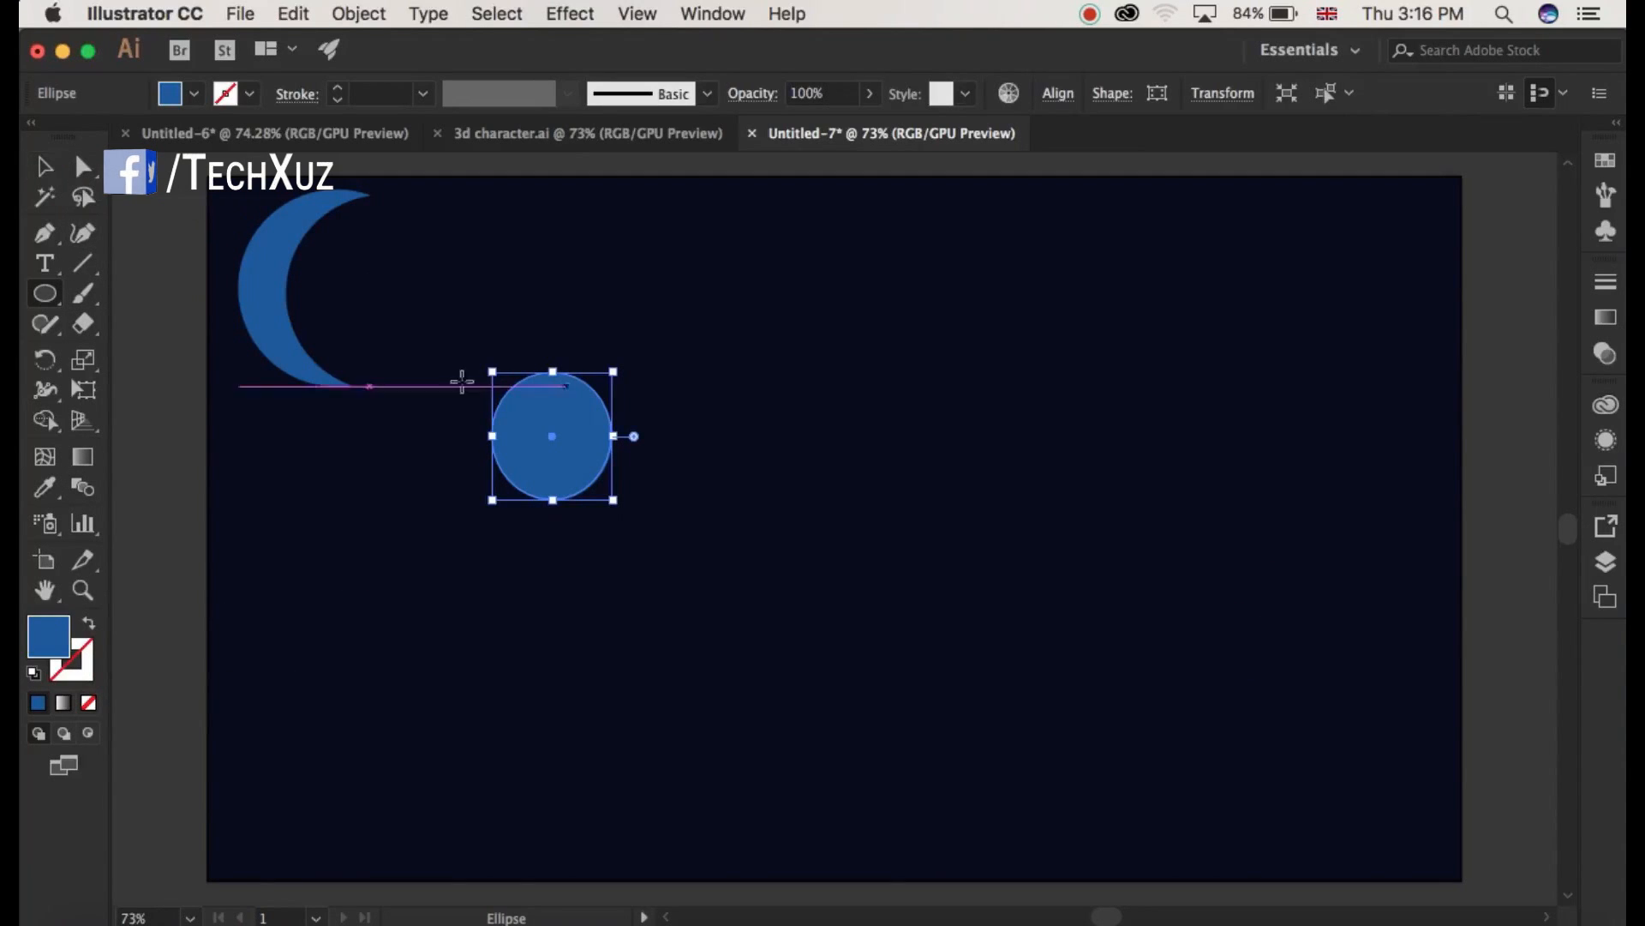
# Duplicate the small blue ellipse to its right and again above the pair, forming an overlapping three-lobed cluster.
pyautogui.click(45, 167)
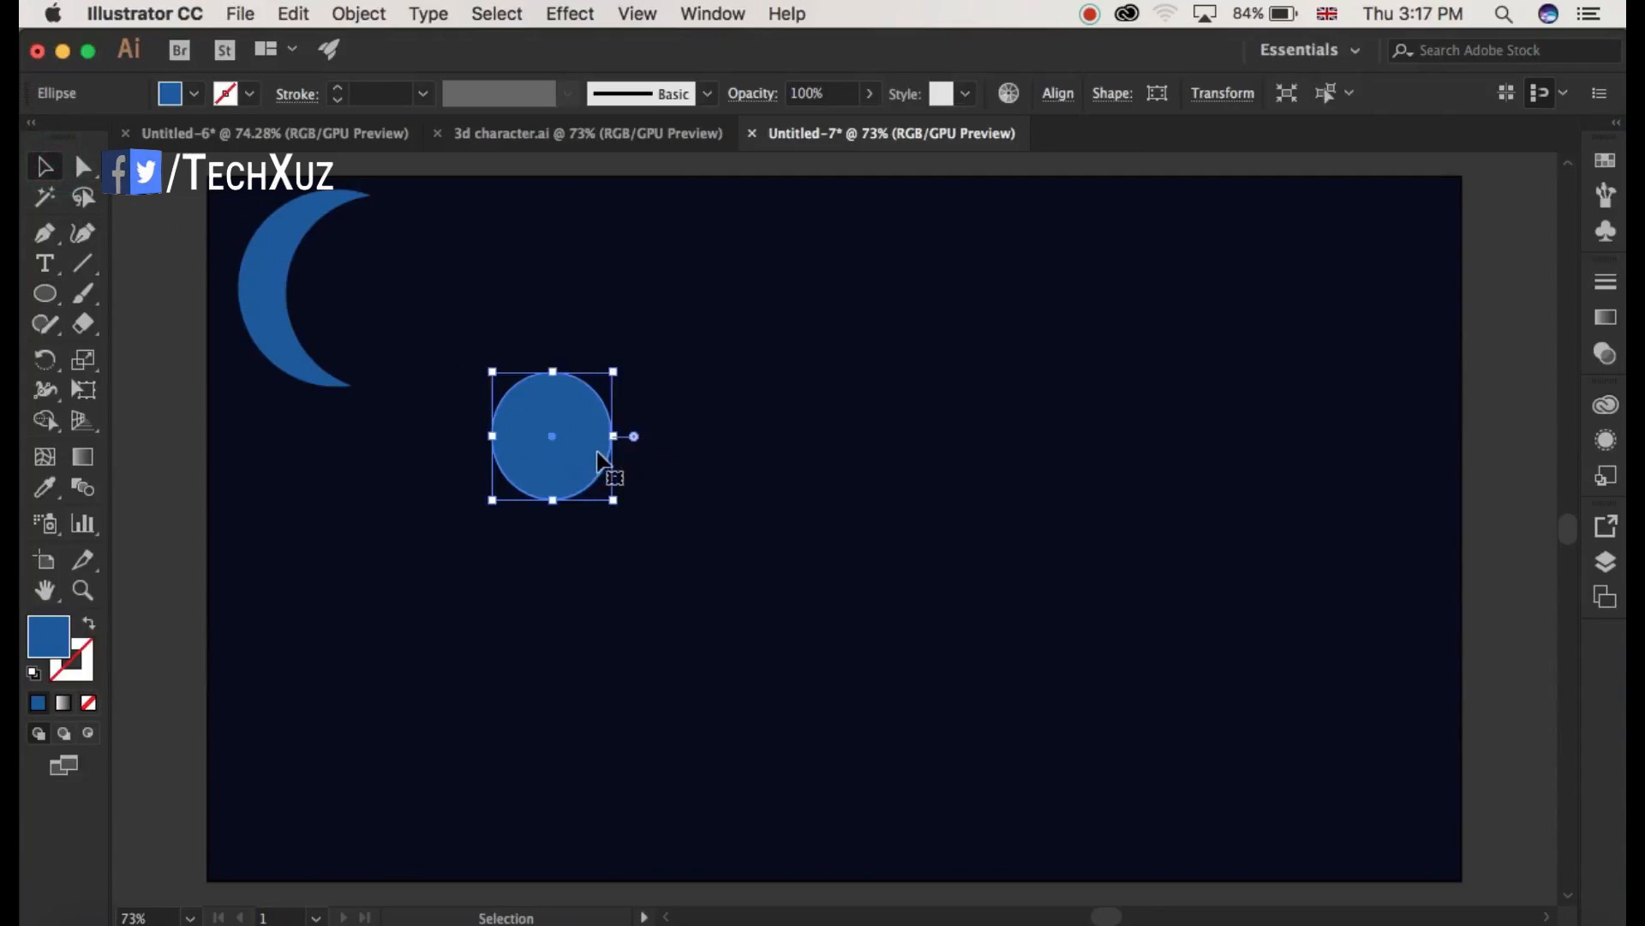
pyautogui.moveTo(551, 437); pyautogui.dragTo(646, 439)
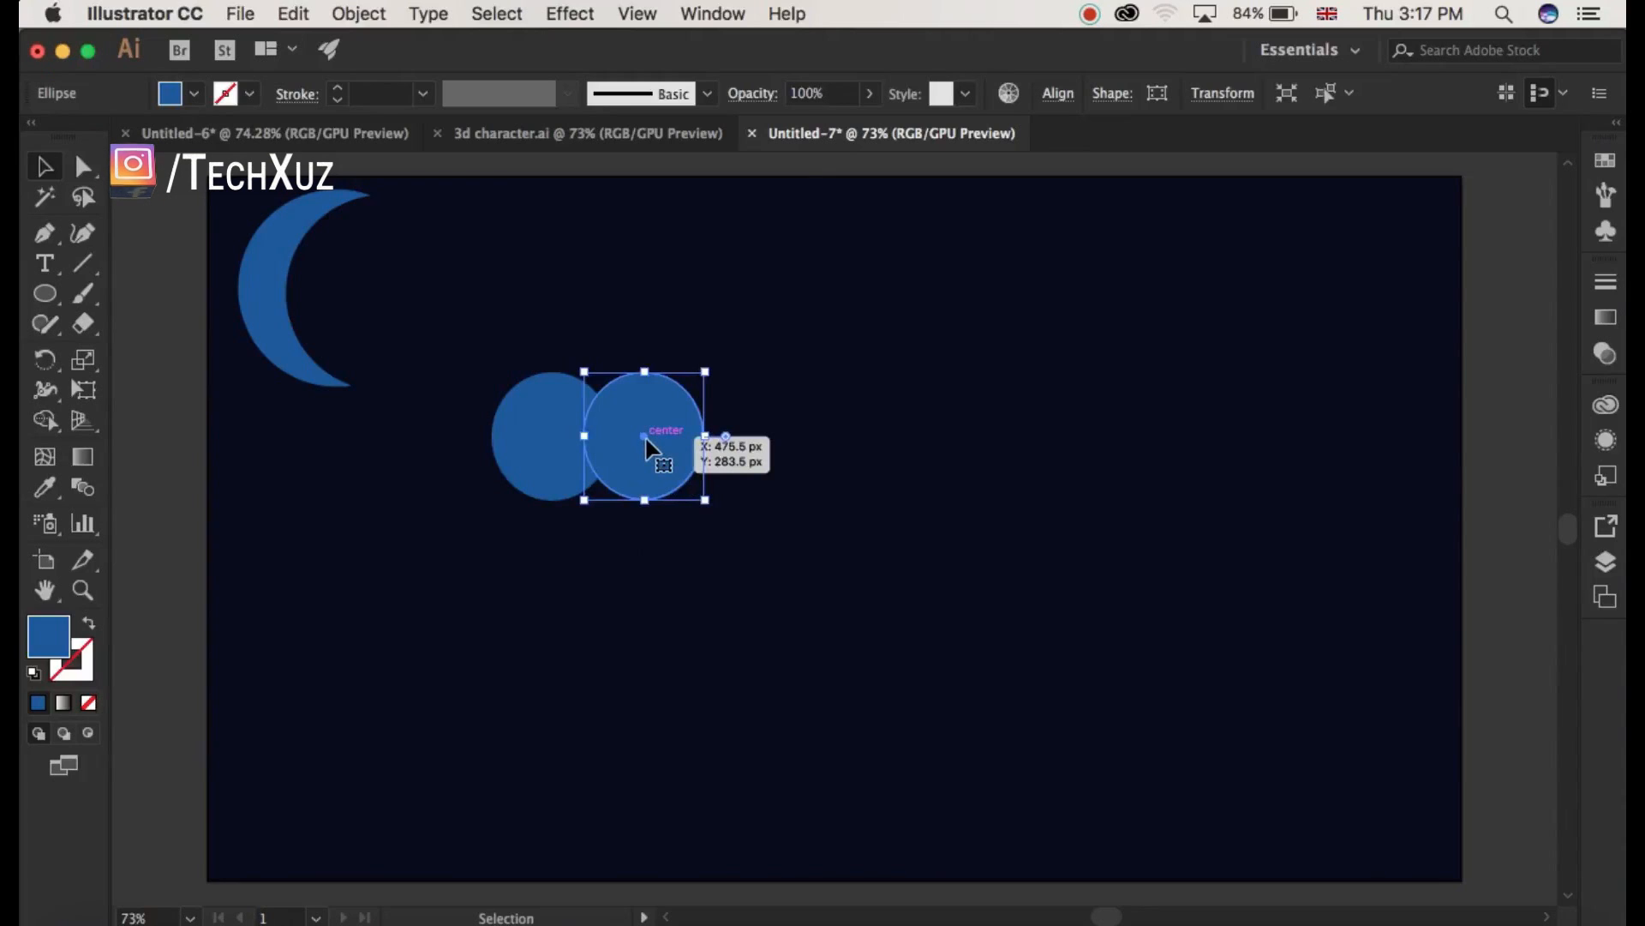
pyautogui.moveTo(645, 439); pyautogui.dragTo(597, 346)
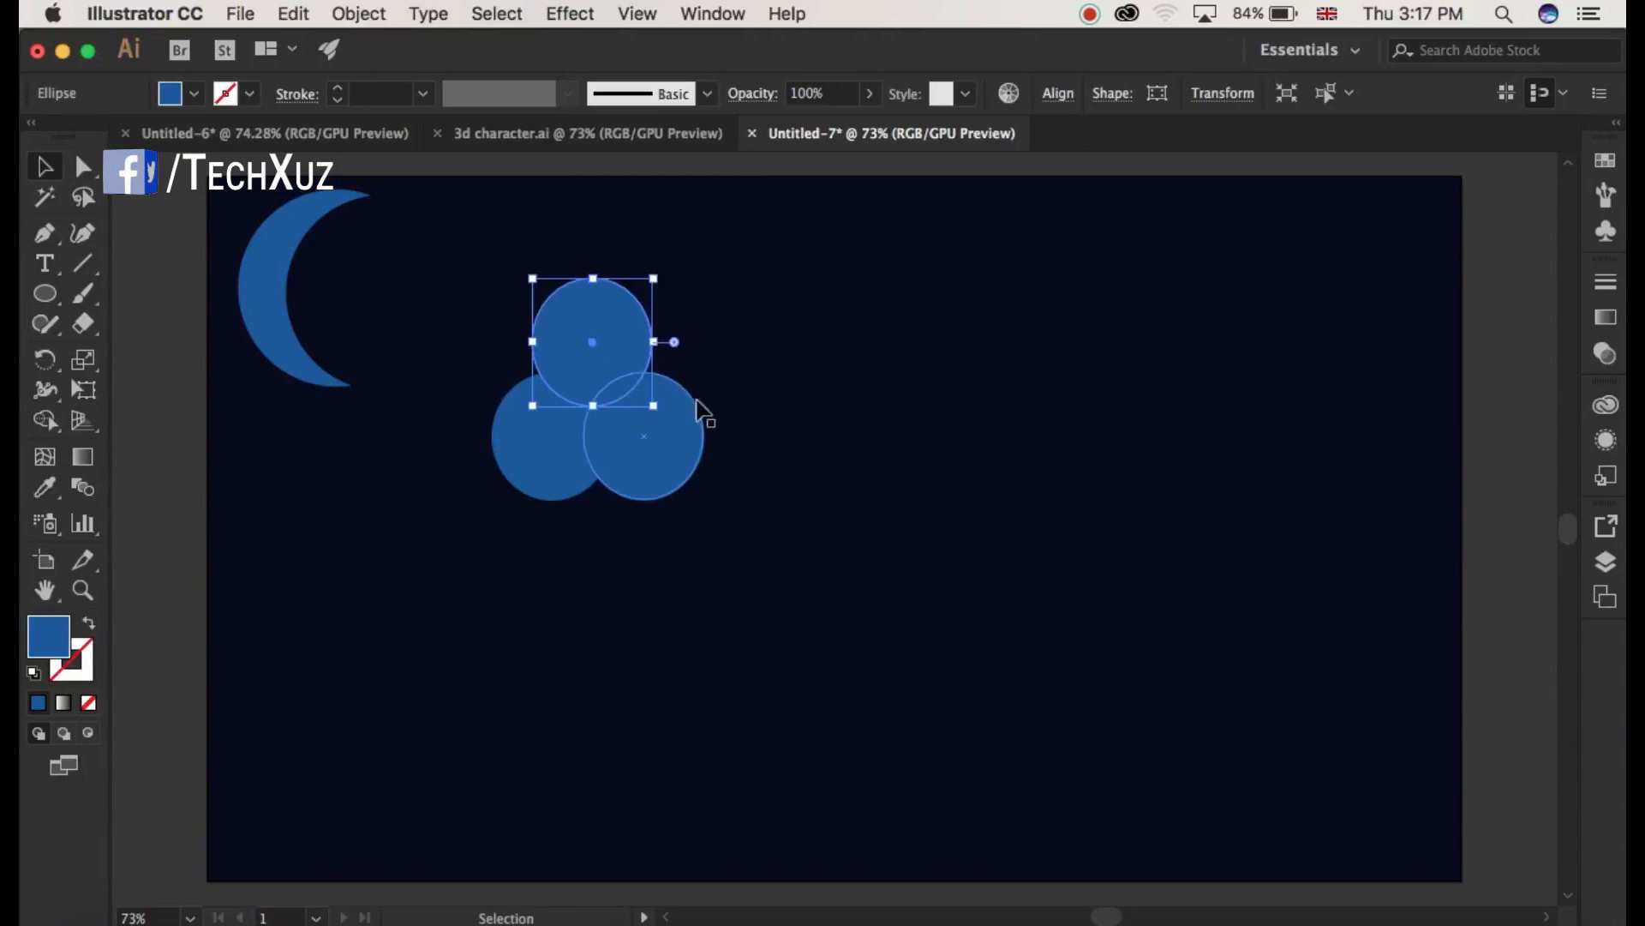
pyautogui.click(738, 397)
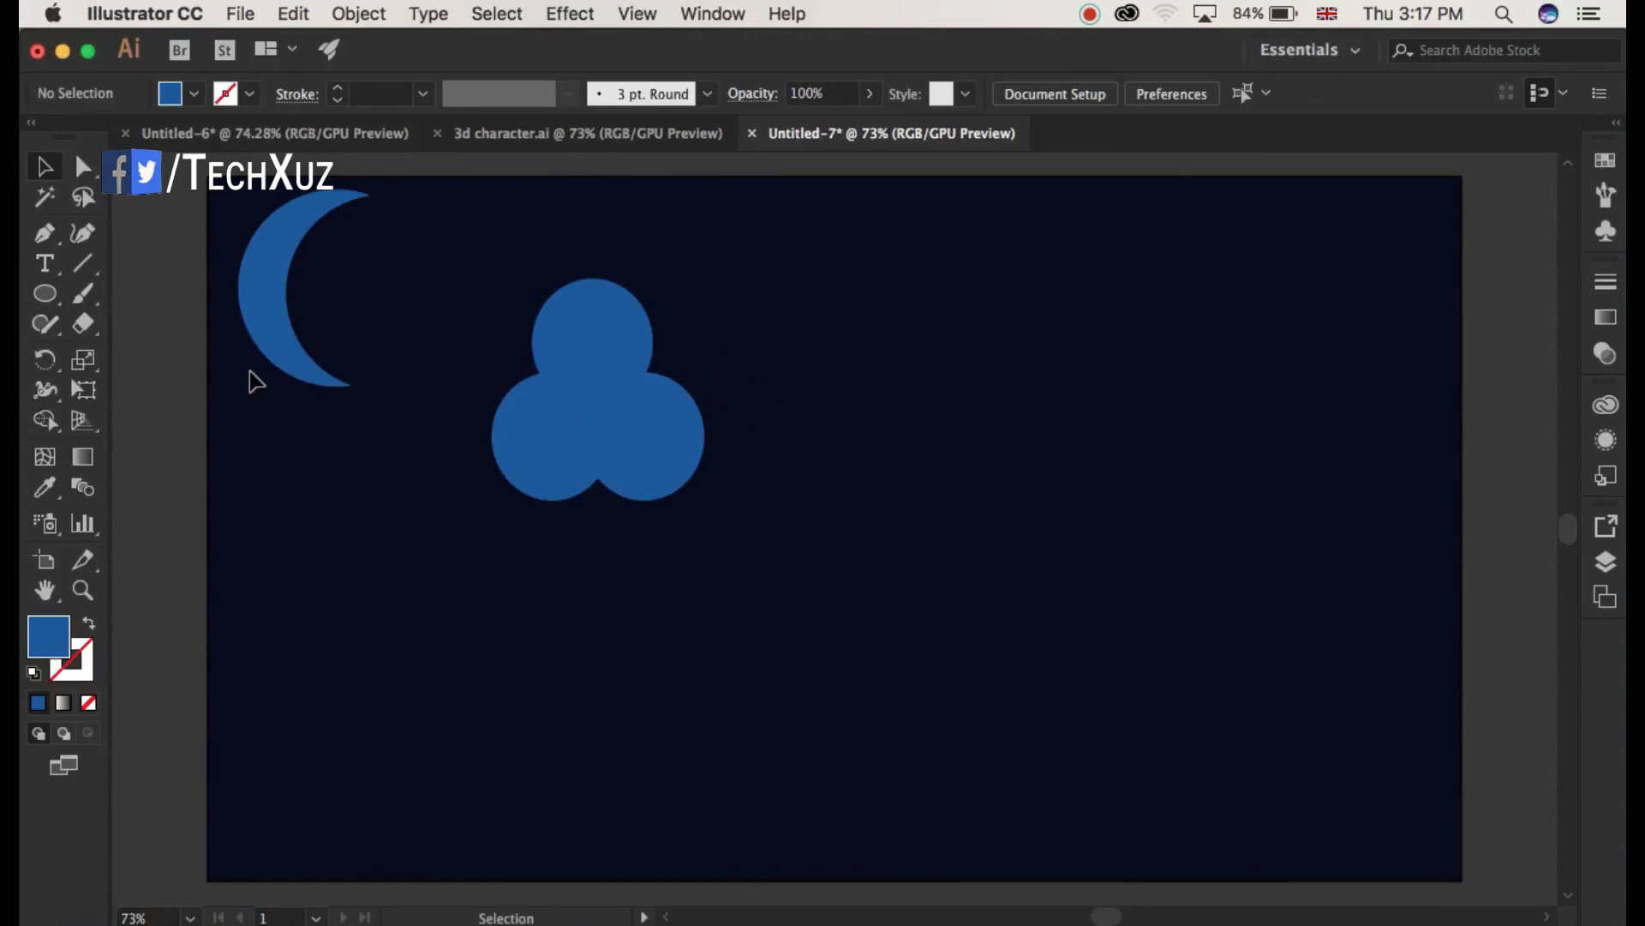
# Merge the three overlapping ellipses into a single cloverleaf outline with the Shape Builder tool.
pyautogui.moveTo(451, 289); pyautogui.dragTo(537, 385)
pyautogui.moveTo(663, 512); pyautogui.dragTo(770, 560)
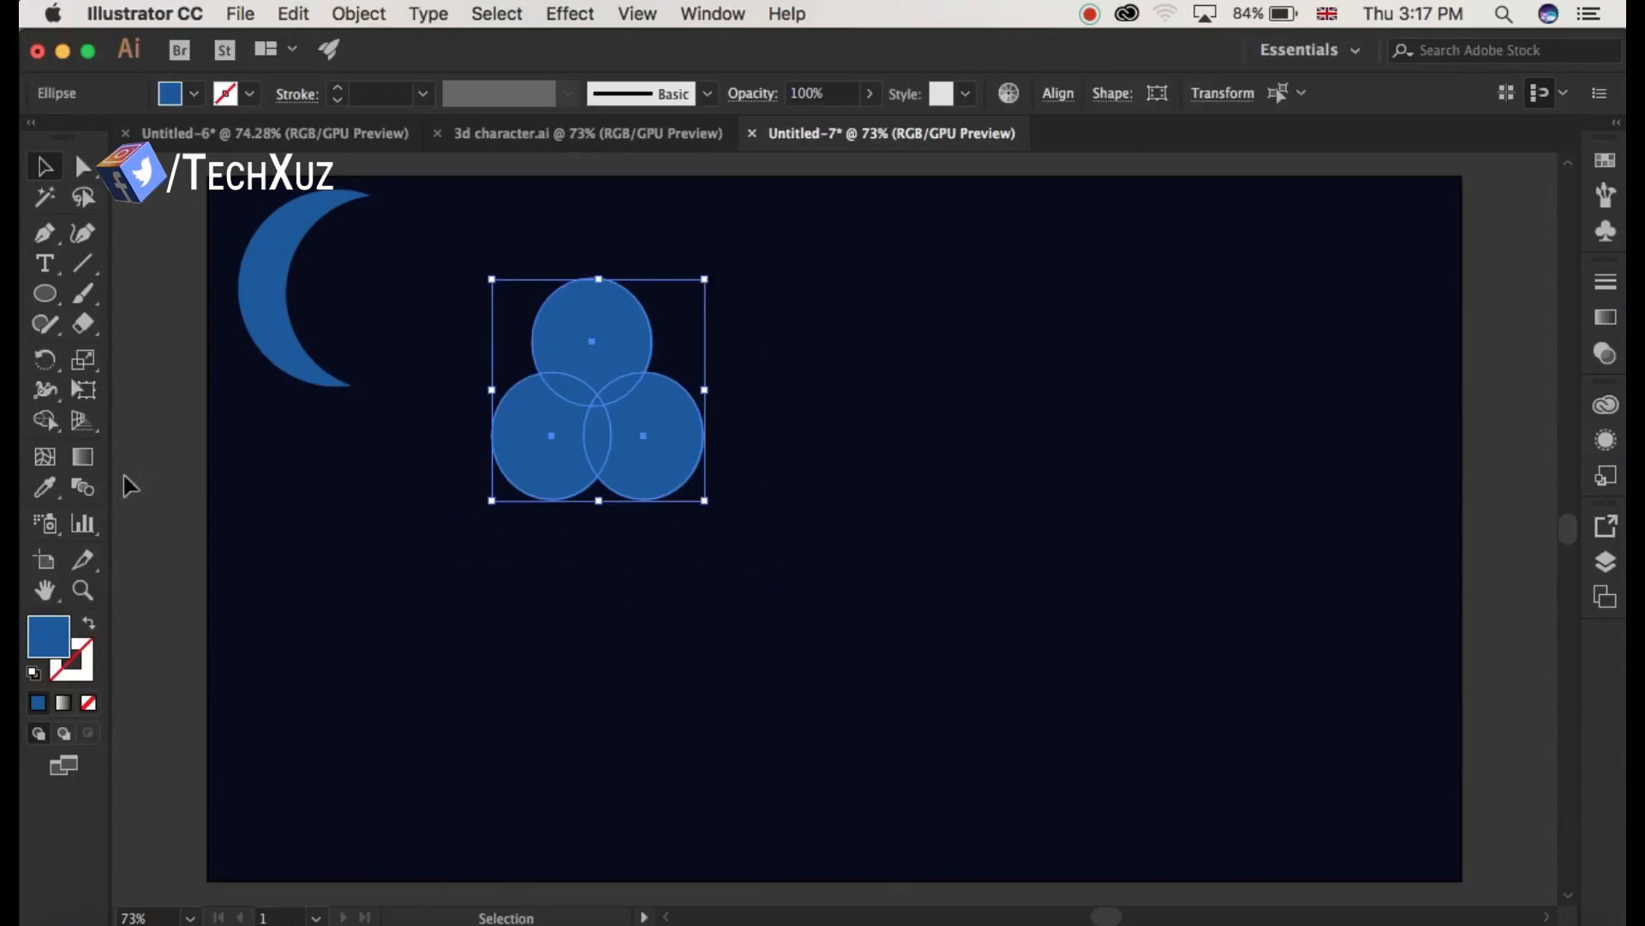
pyautogui.hotkey('shift', 'm')
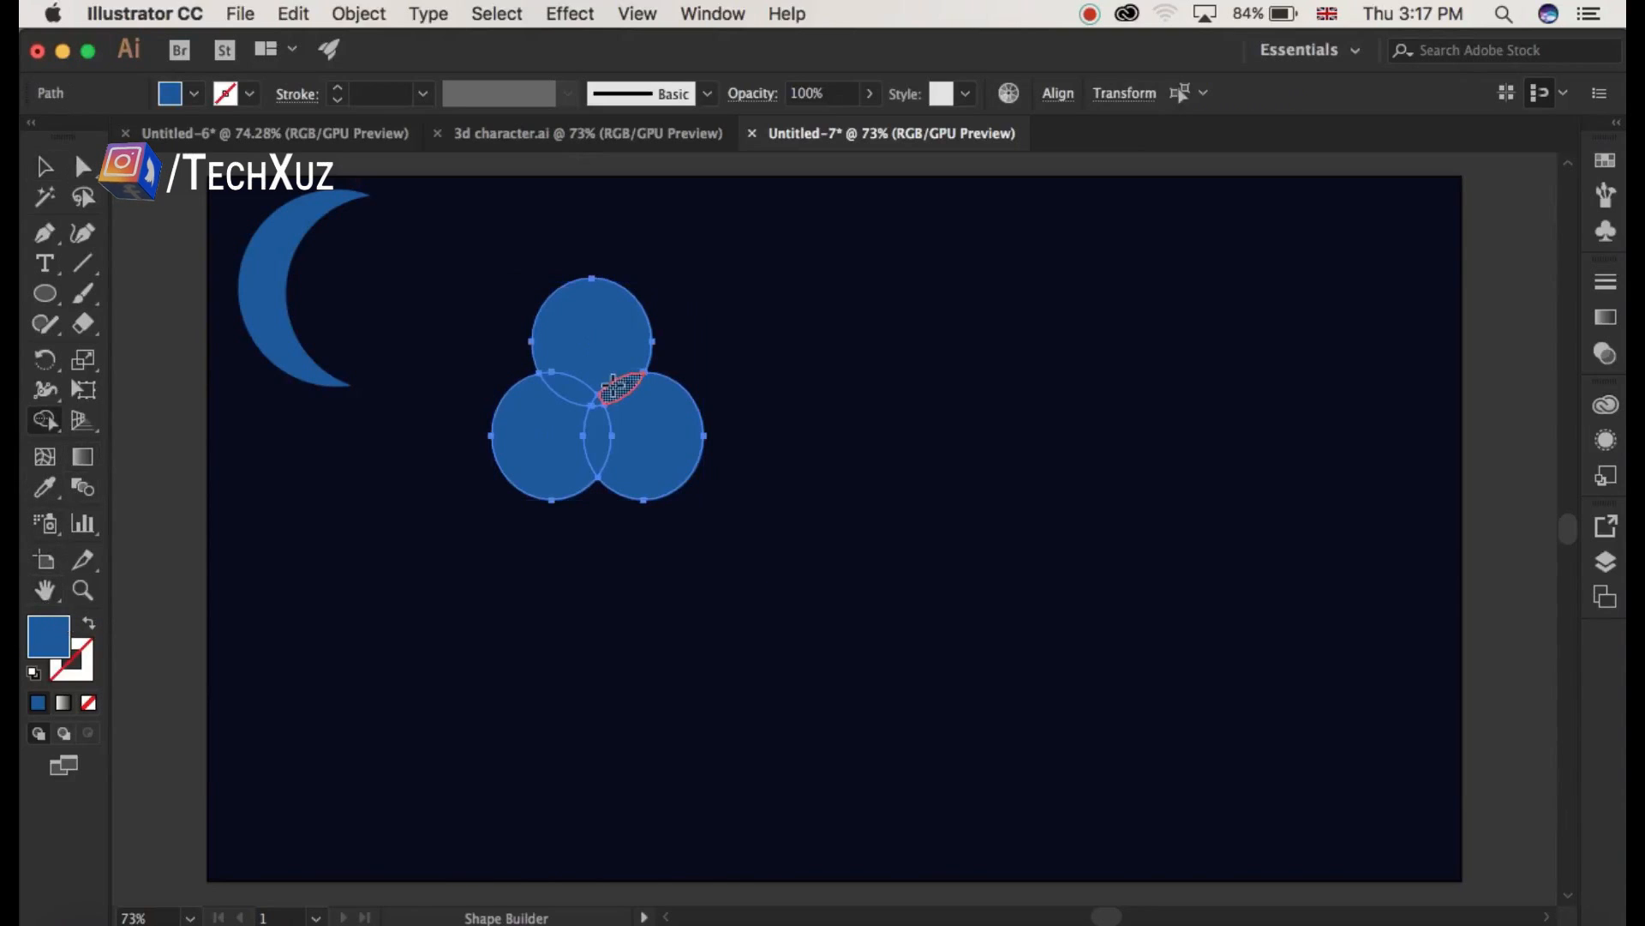
pyautogui.click(89, 624)
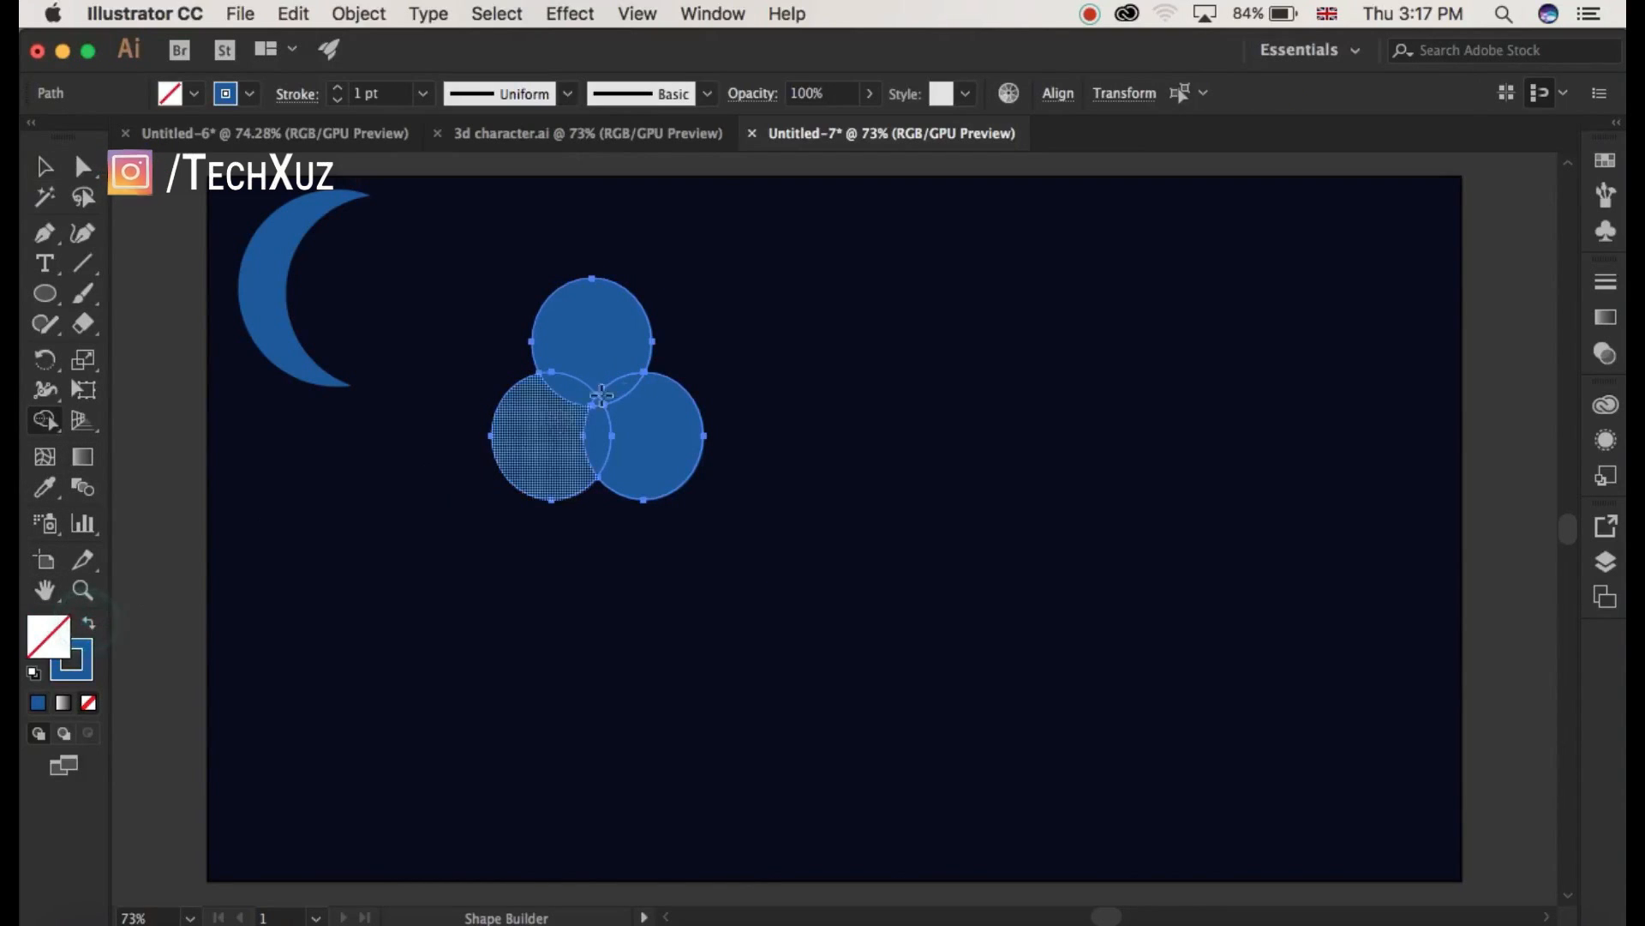
pyautogui.moveTo(630, 386)
pyautogui.mouseDown()
pyautogui.moveTo(594, 395)
pyautogui.moveTo(635, 379)
pyautogui.moveTo(548, 440)
pyautogui.moveTo(527, 478)
pyautogui.moveTo(658, 481)
pyautogui.moveTo(675, 466)
pyautogui.moveTo(583, 444)
pyautogui.mouseUp()
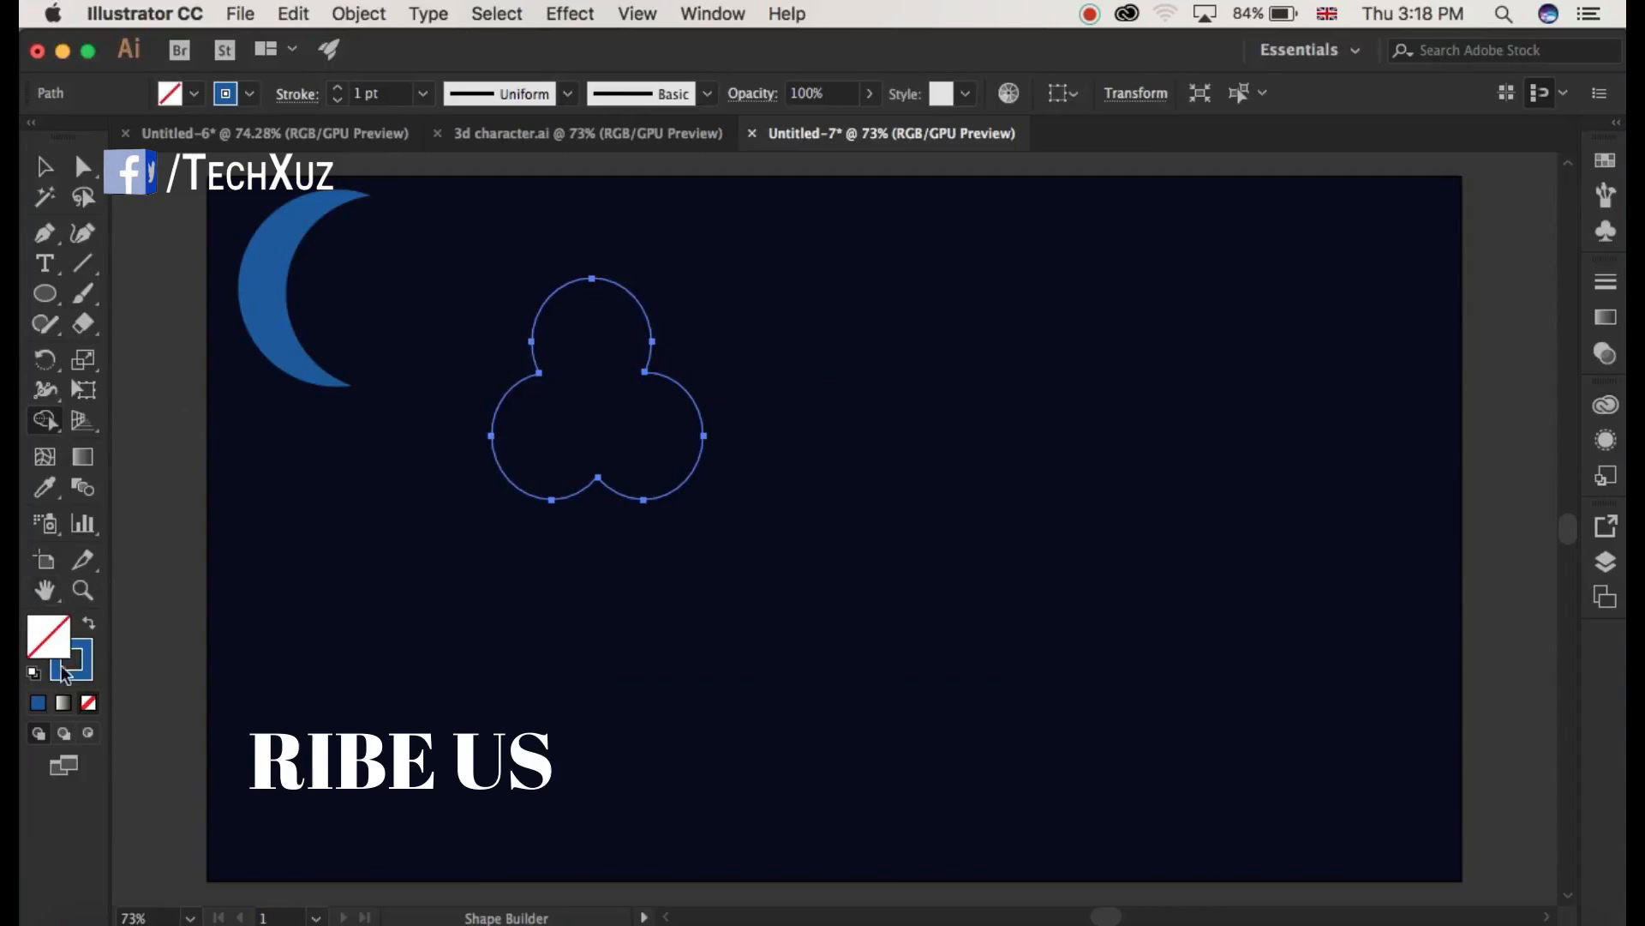
# Fill the merged cloverleaf shape with blue 1856a0 and give it no stroke.
pyautogui.click(89, 623)
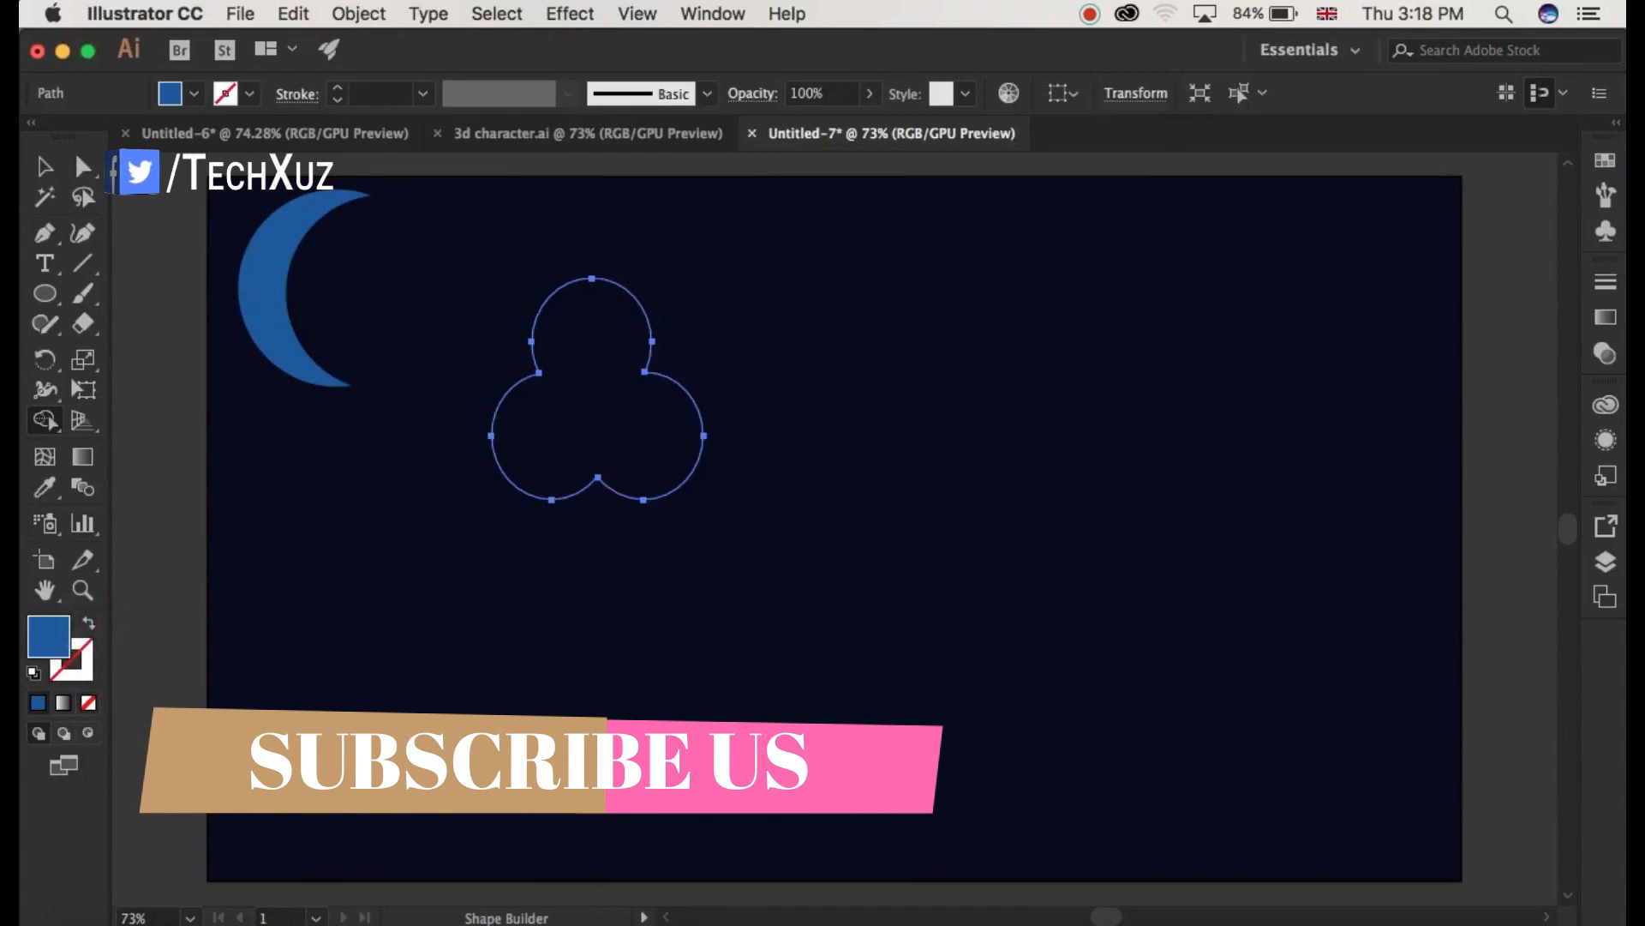
pyautogui.press('v')
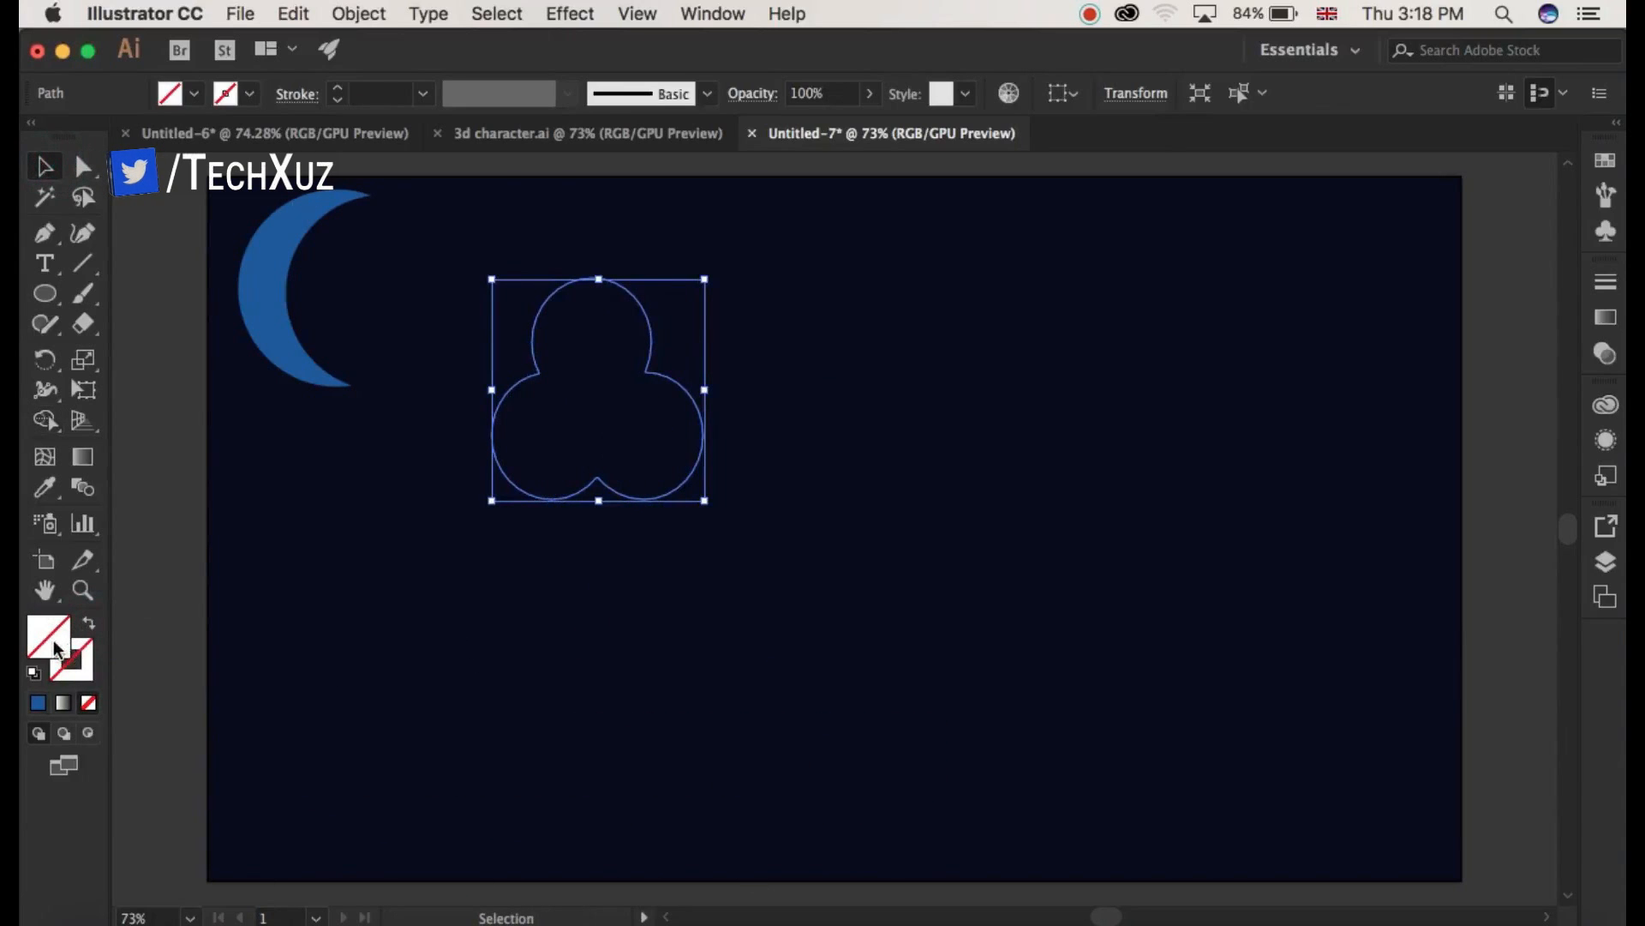
pyautogui.click(38, 702)
pyautogui.click(477, 599)
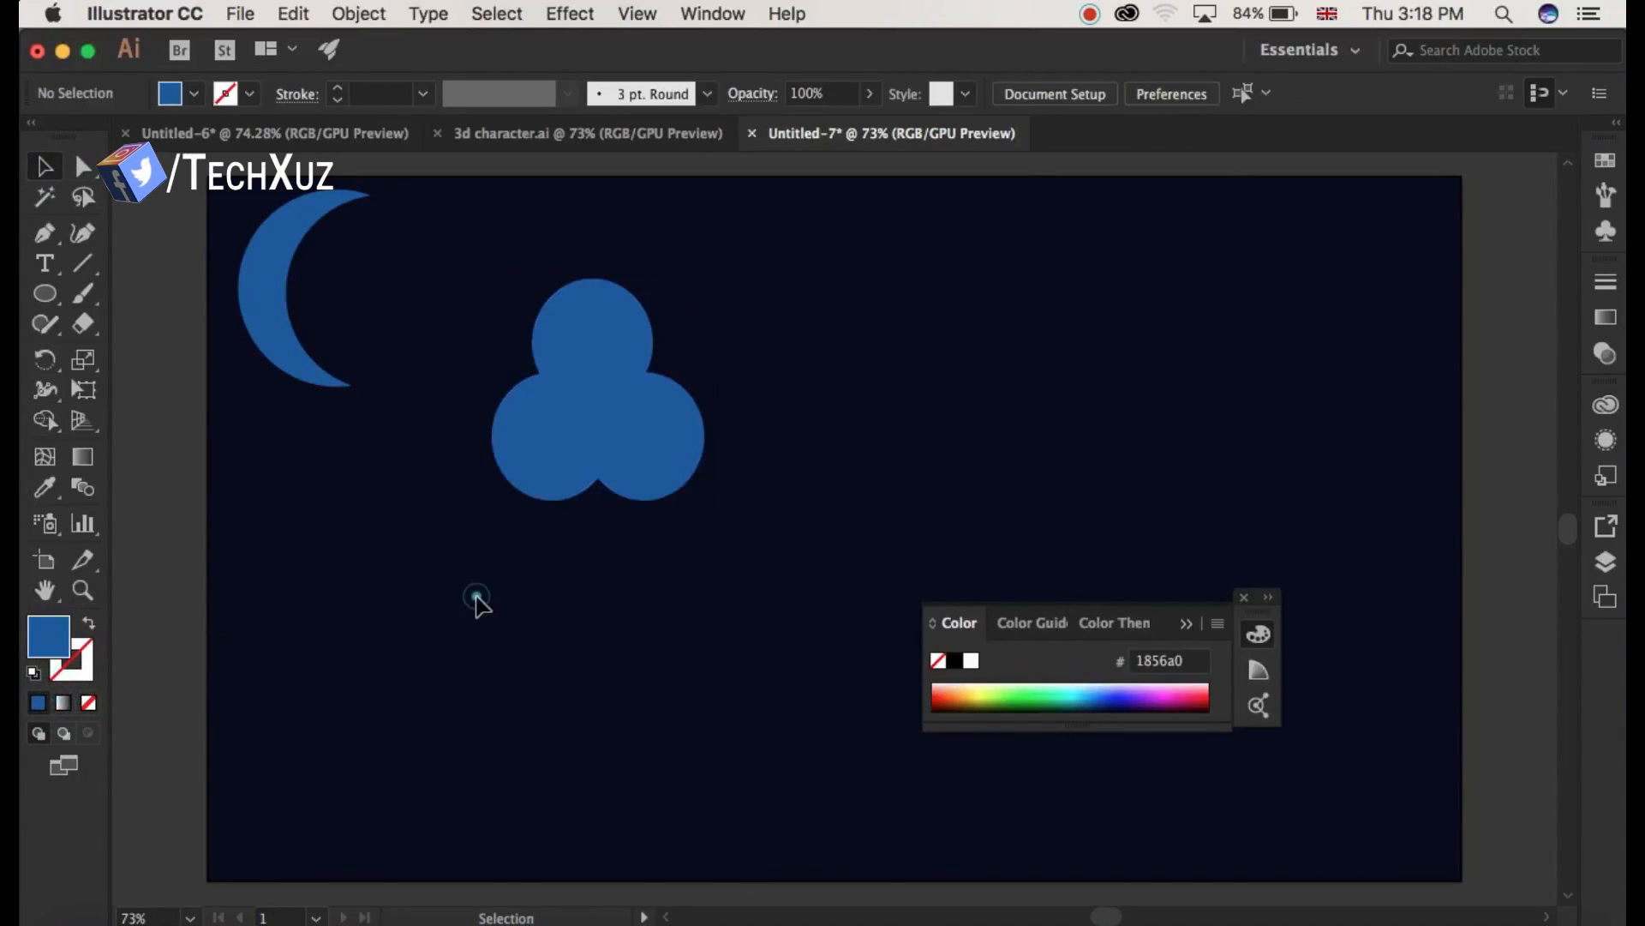
pyautogui.click(1242, 598)
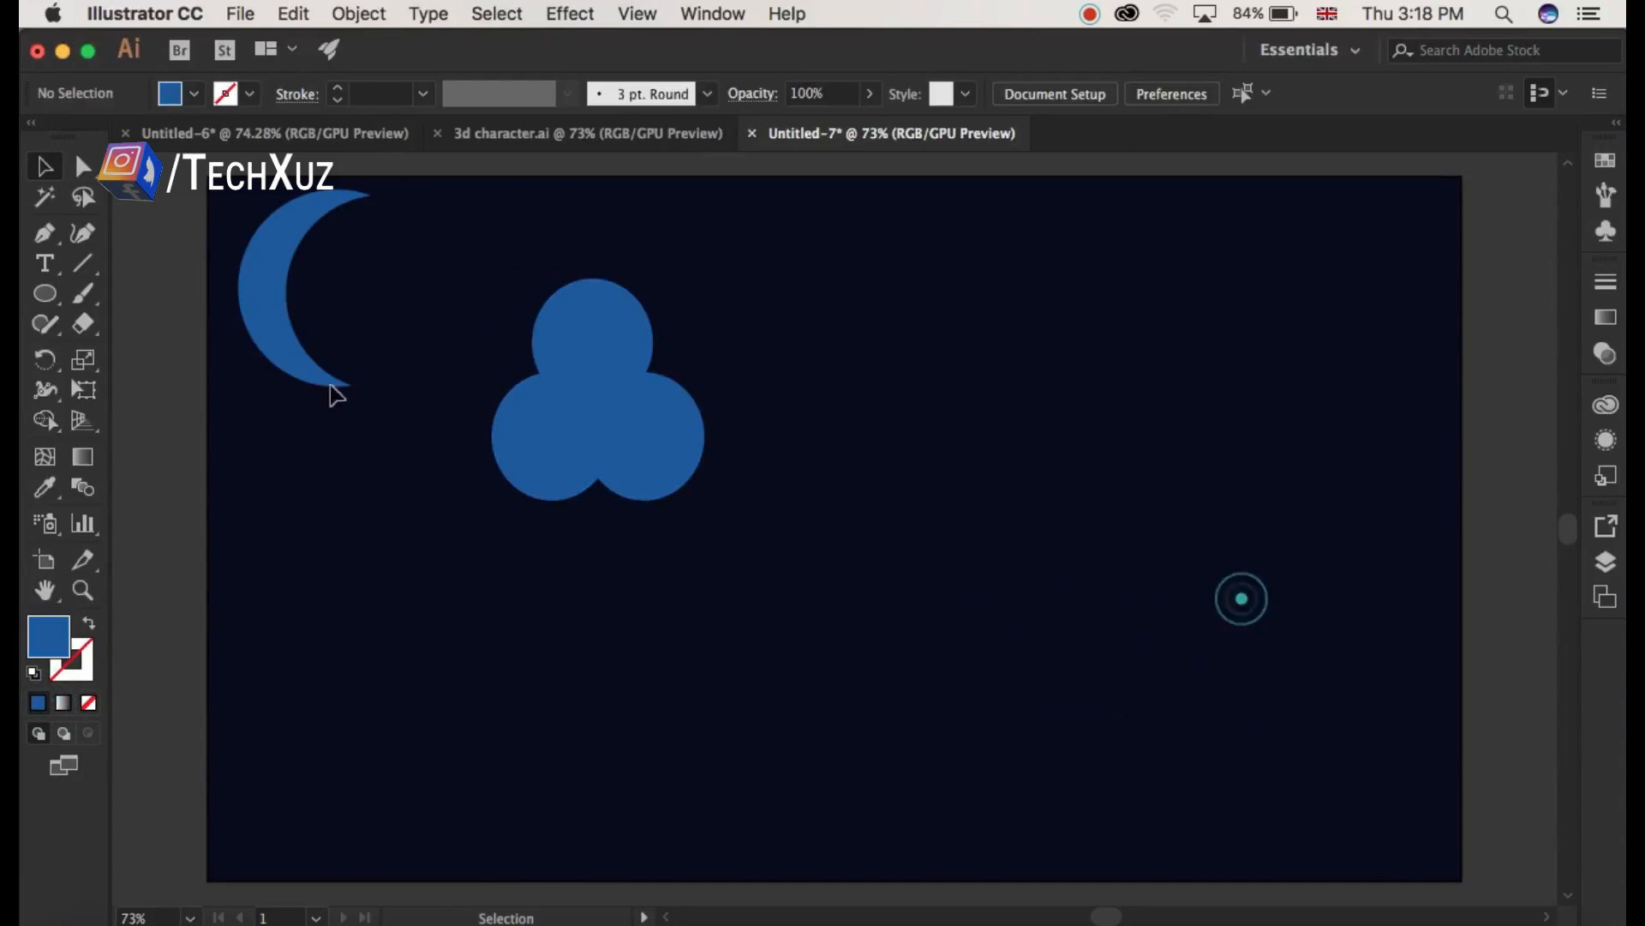
# Draw a thin vertical blue rectangle as the tree's trunk, centred under the notch between the two lower lobes.
pyautogui.click(52, 293)
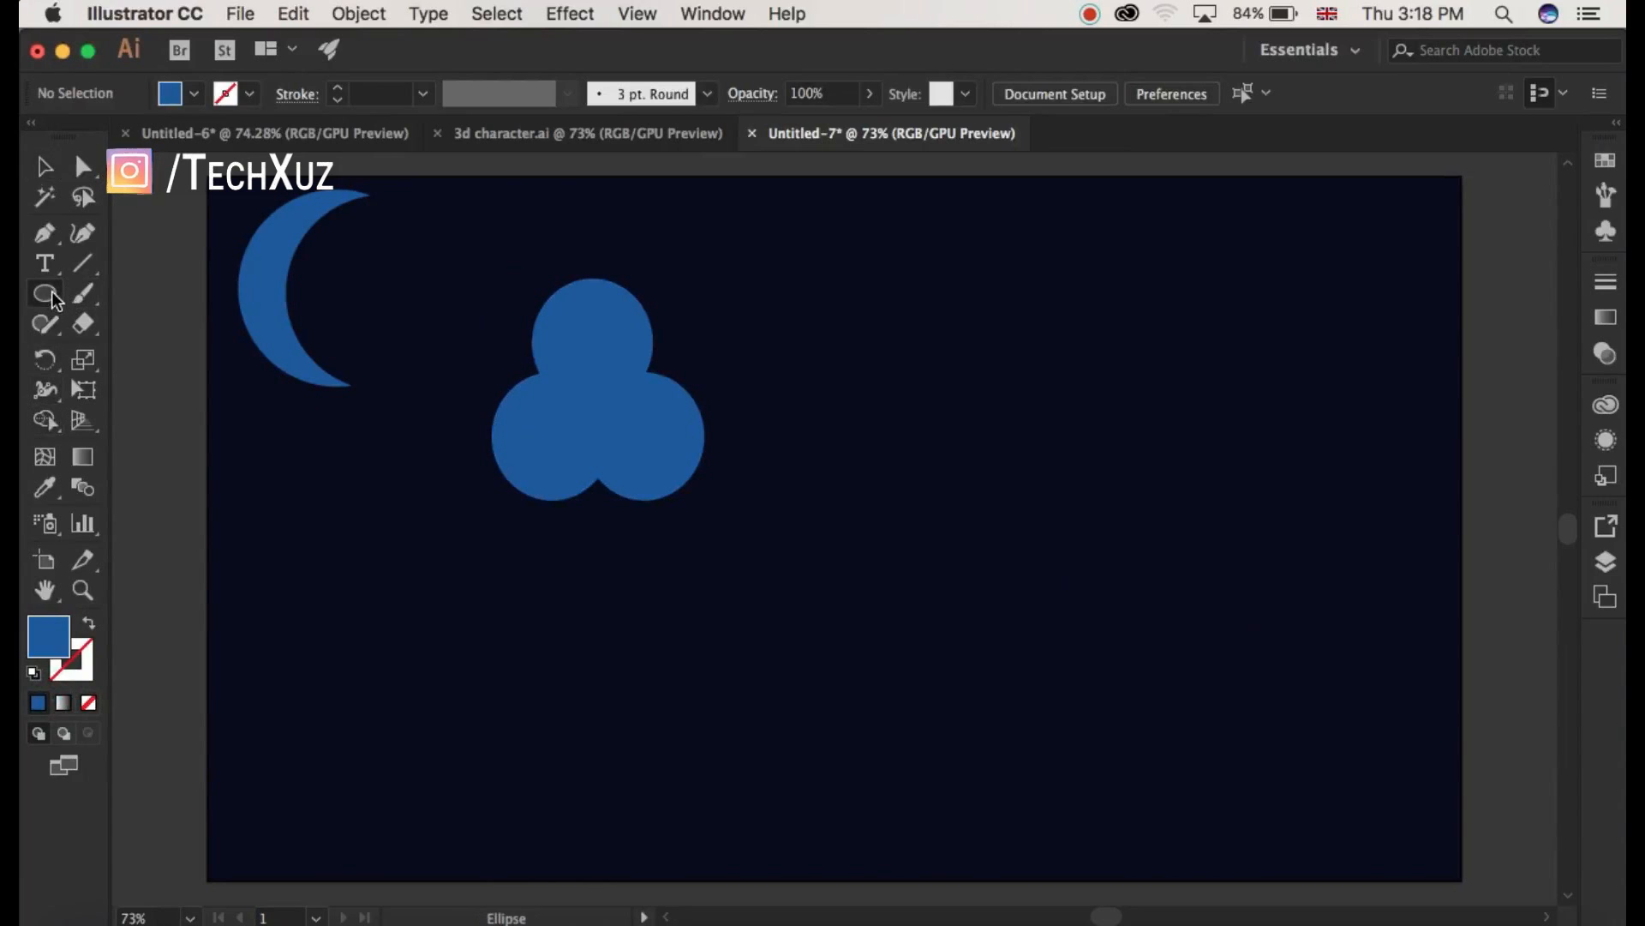
pyautogui.click(51, 293)
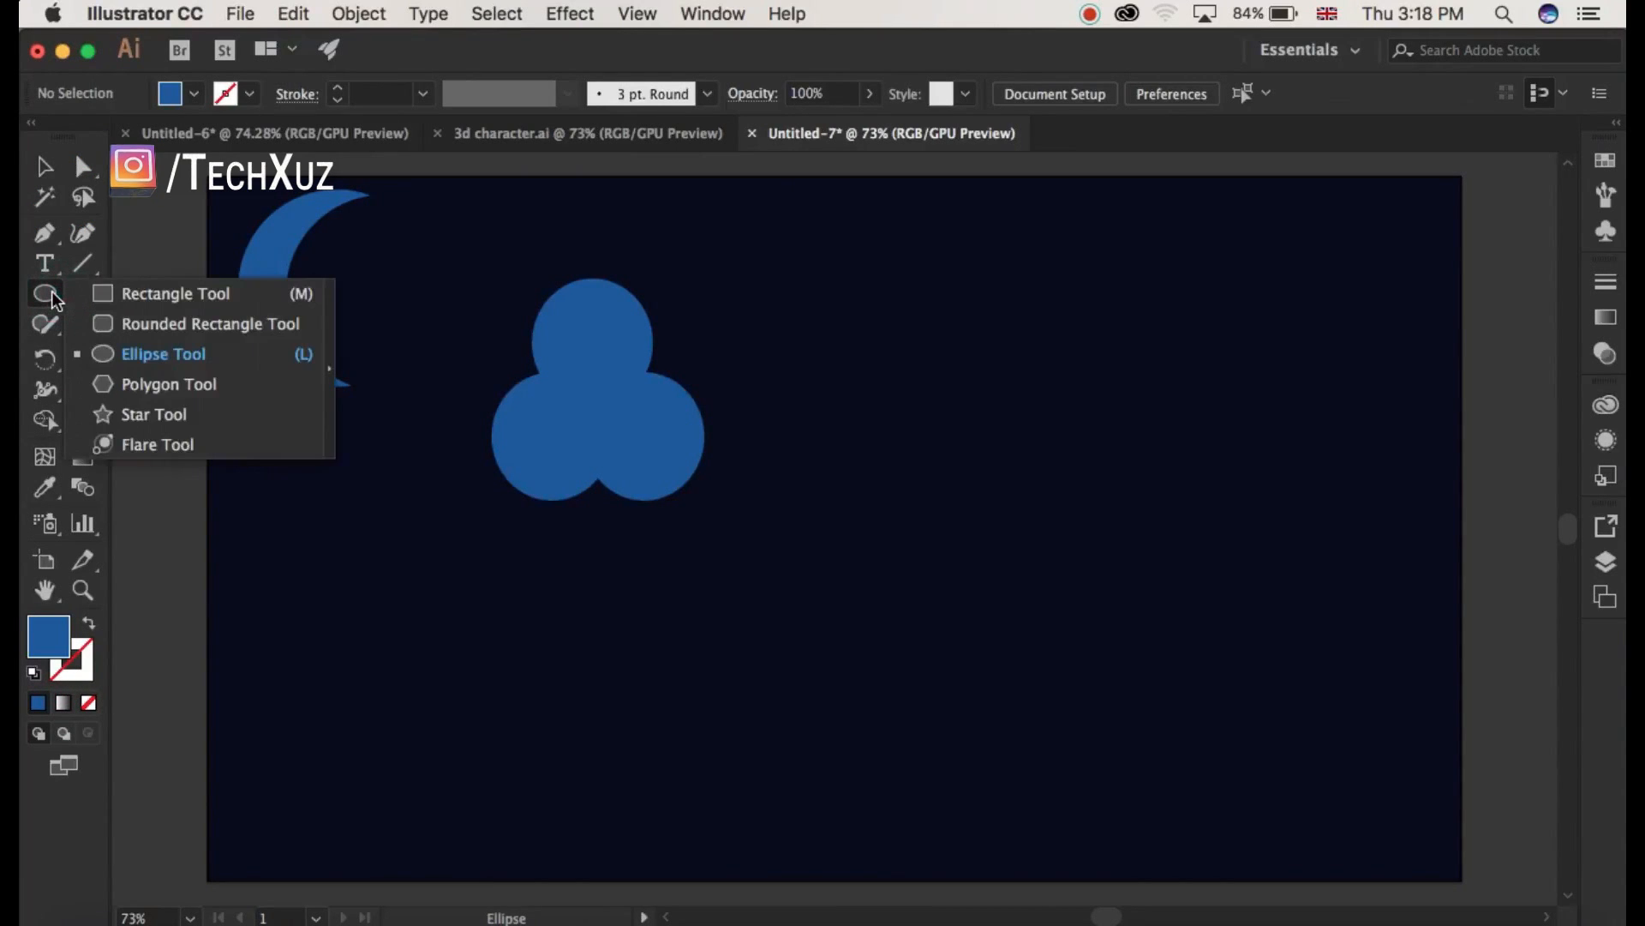
pyautogui.click(143, 319)
pyautogui.click(38, 294)
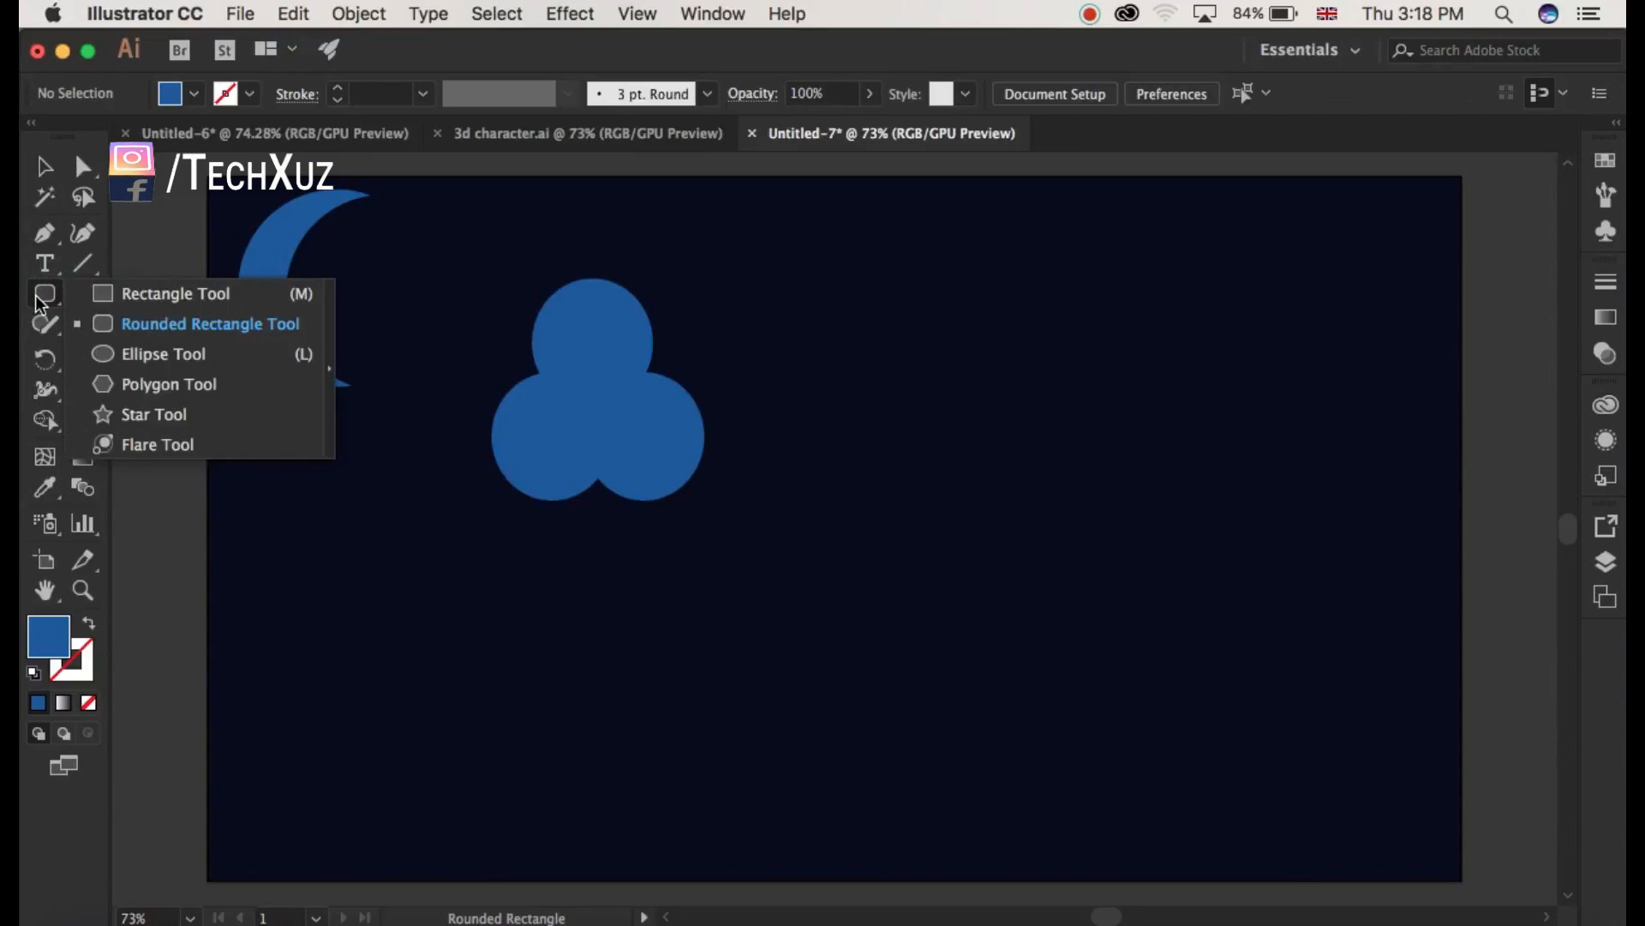
pyautogui.click(101, 296)
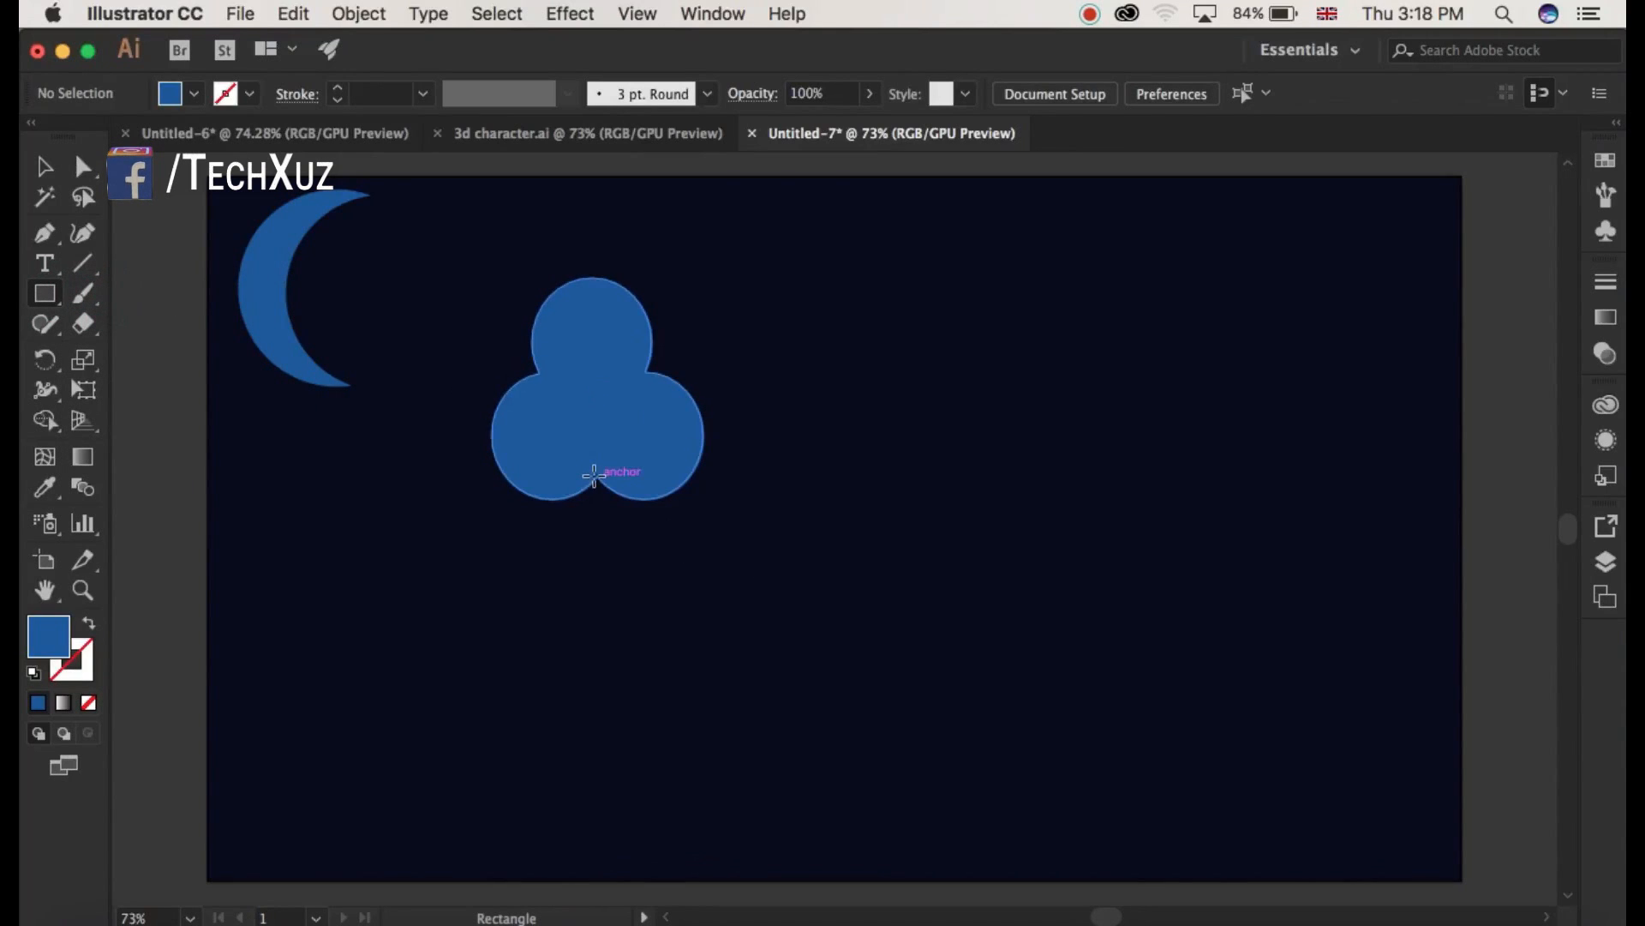
pyautogui.moveTo(599, 478)
pyautogui.mouseDown()
pyautogui.moveTo(613, 614)
pyautogui.moveTo(587, 631)
pyautogui.mouseUp()
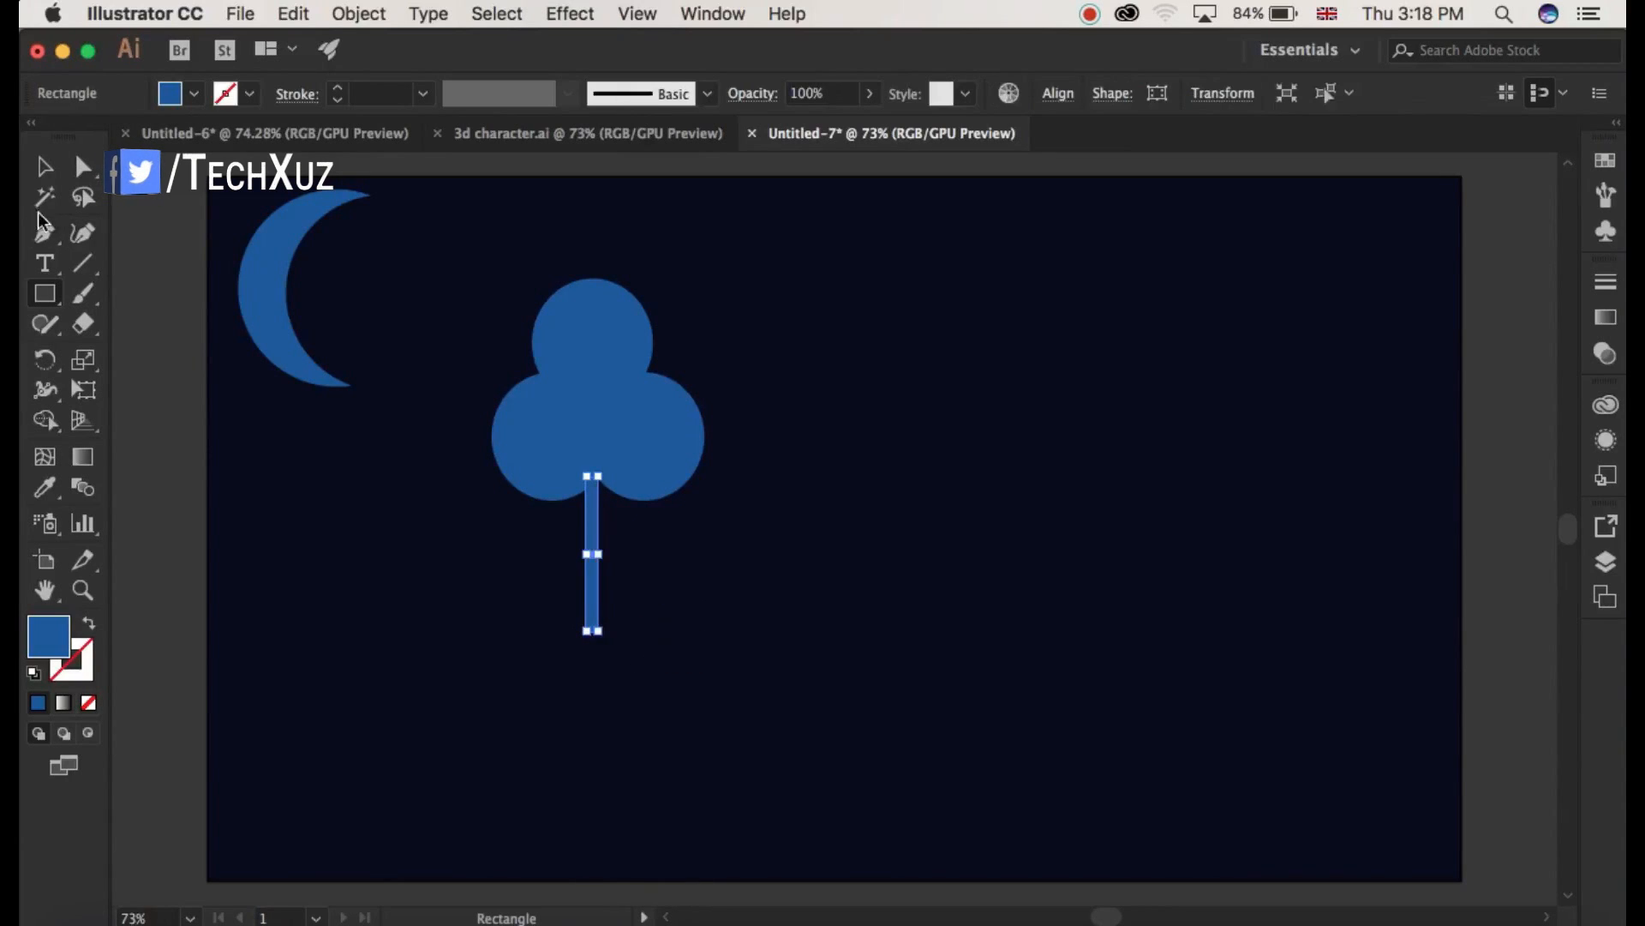
pyautogui.press('v')
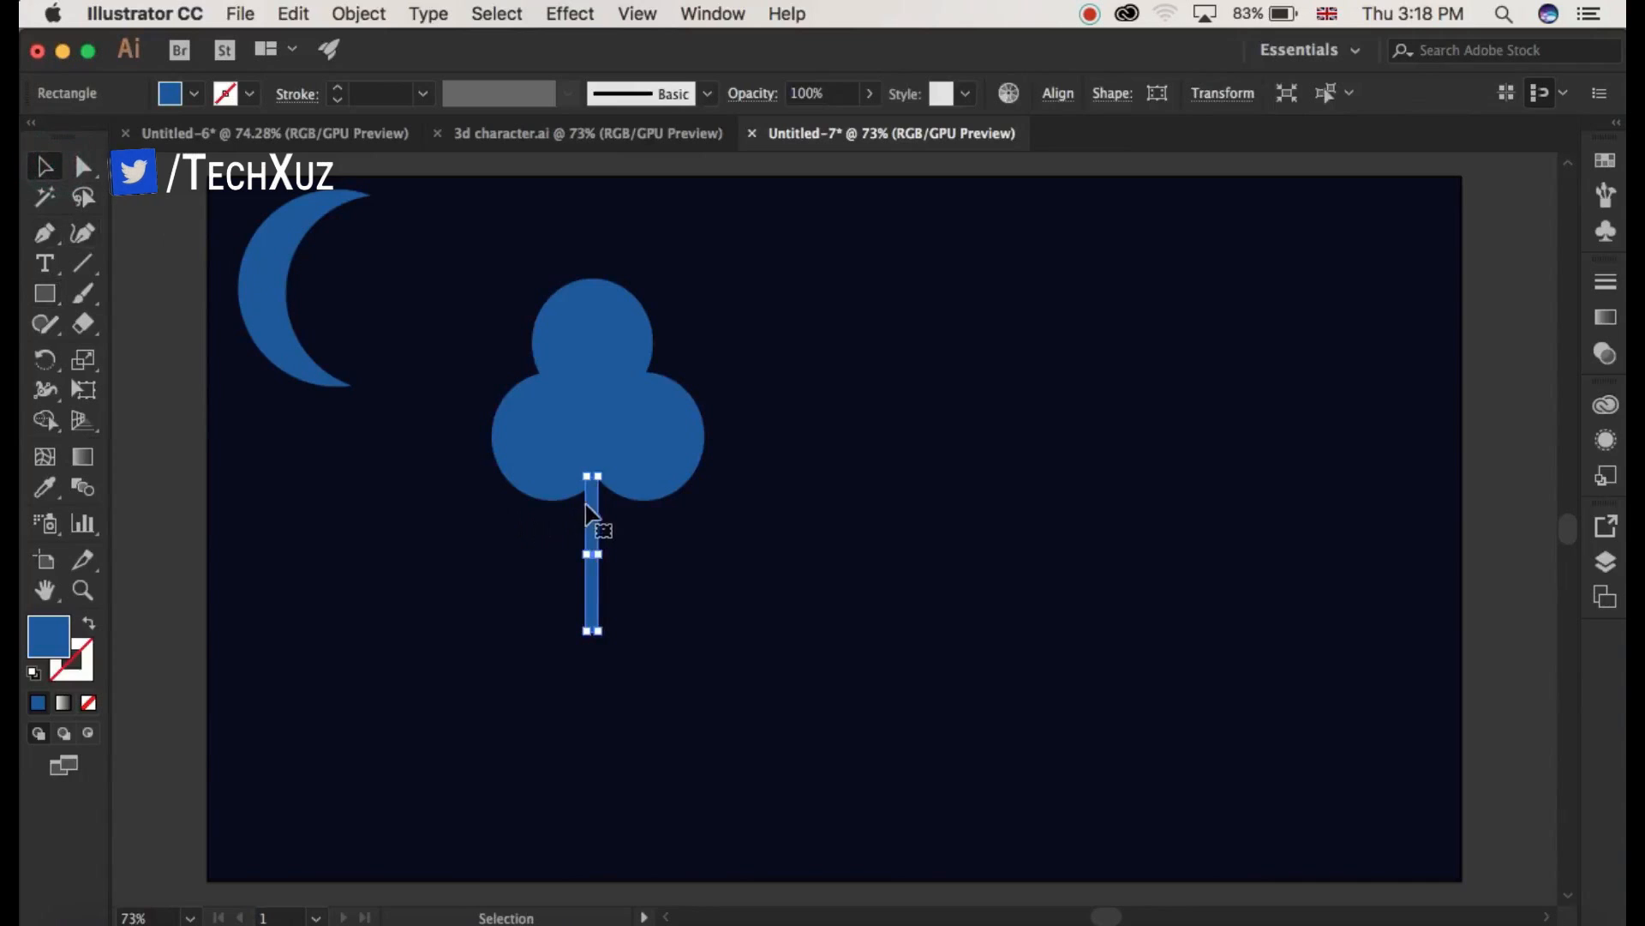
pyautogui.moveTo(597, 514); pyautogui.dragTo(607, 501)
pyautogui.click(661, 569)
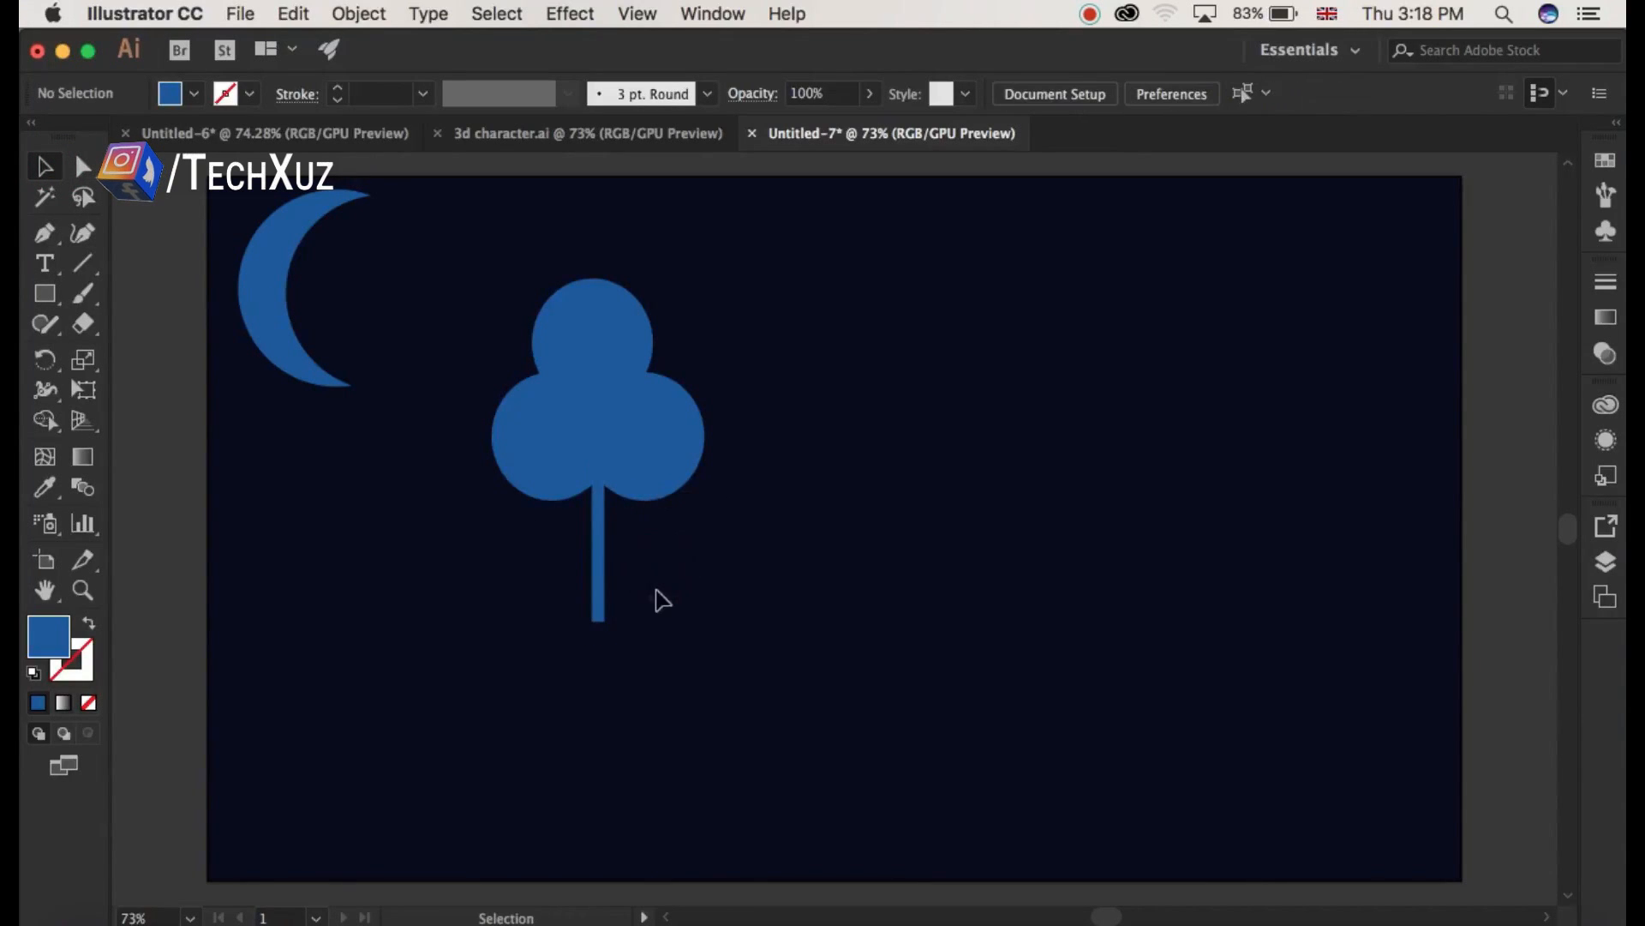
# Draw a blue rectangle for the pot, slightly wider than tall, and centre it at the foot of the trunk.
pyautogui.click(45, 294)
pyautogui.moveTo(491, 279); pyautogui.dragTo(587, 725)
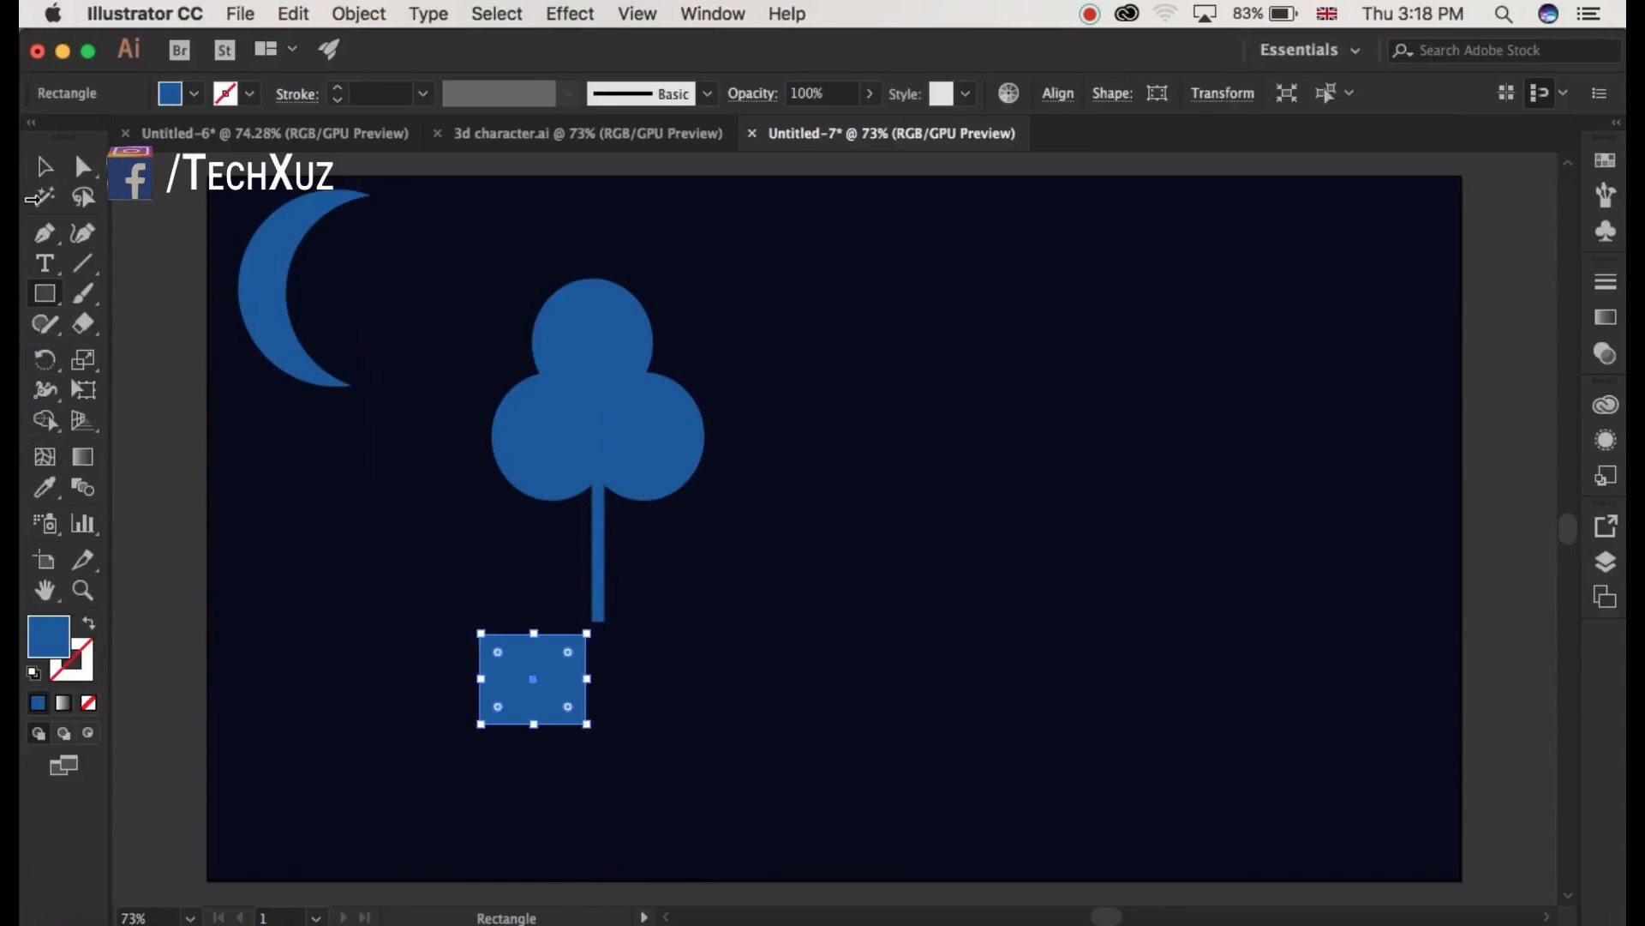
pyautogui.click(50, 171)
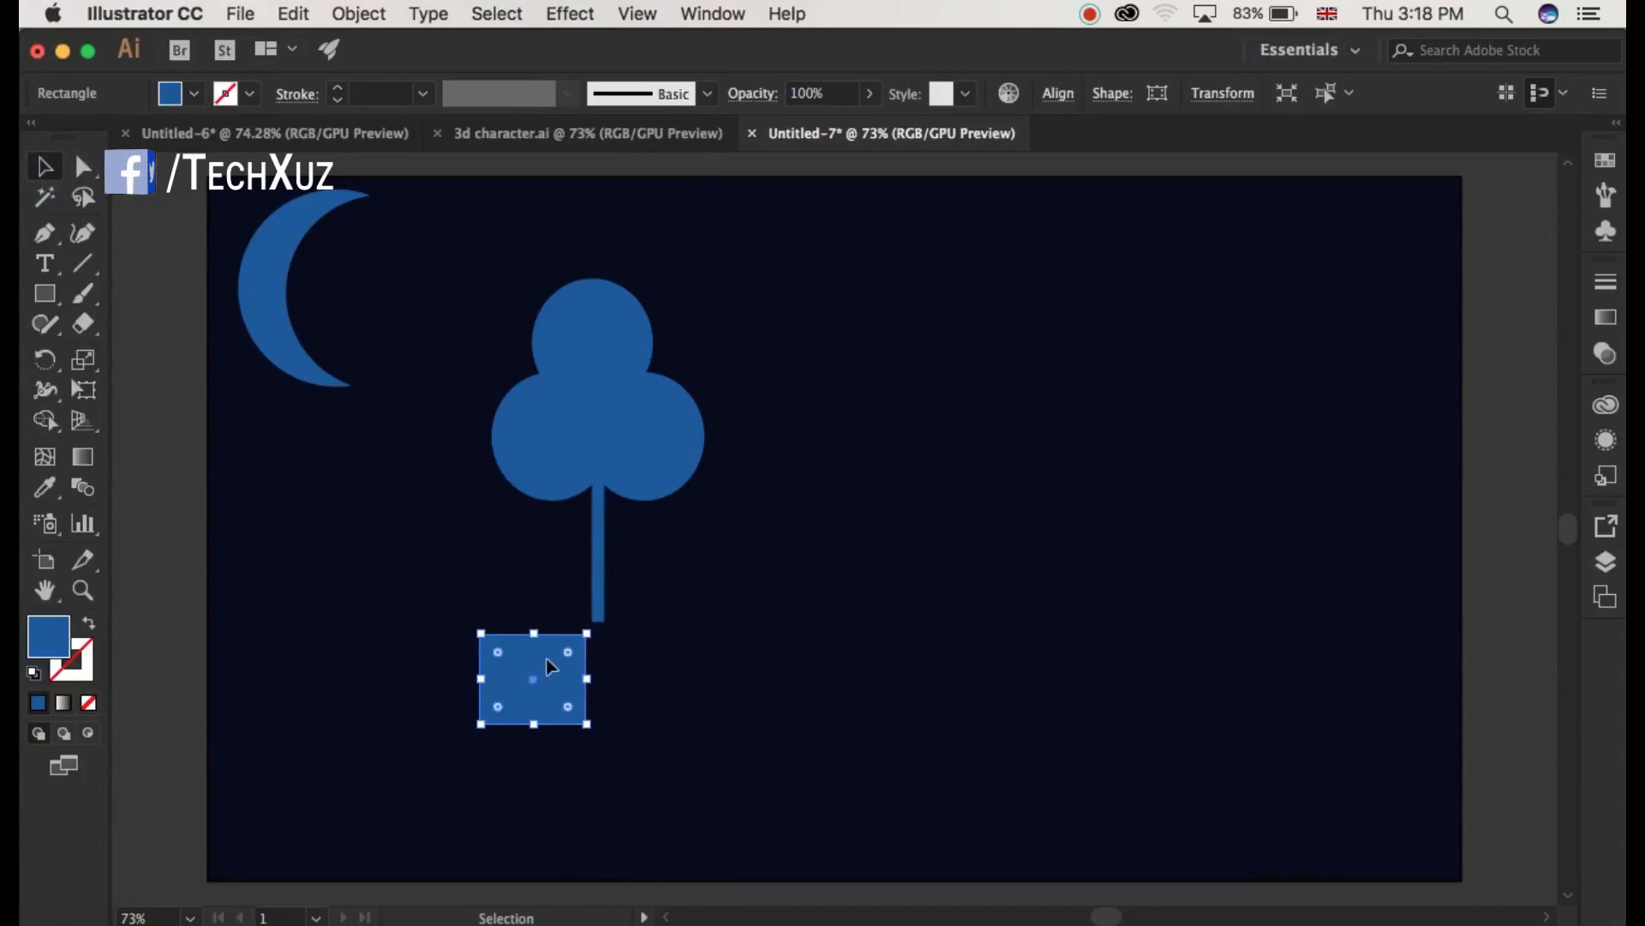
pyautogui.moveTo(527, 679); pyautogui.dragTo(590, 655)
pyautogui.click(742, 739)
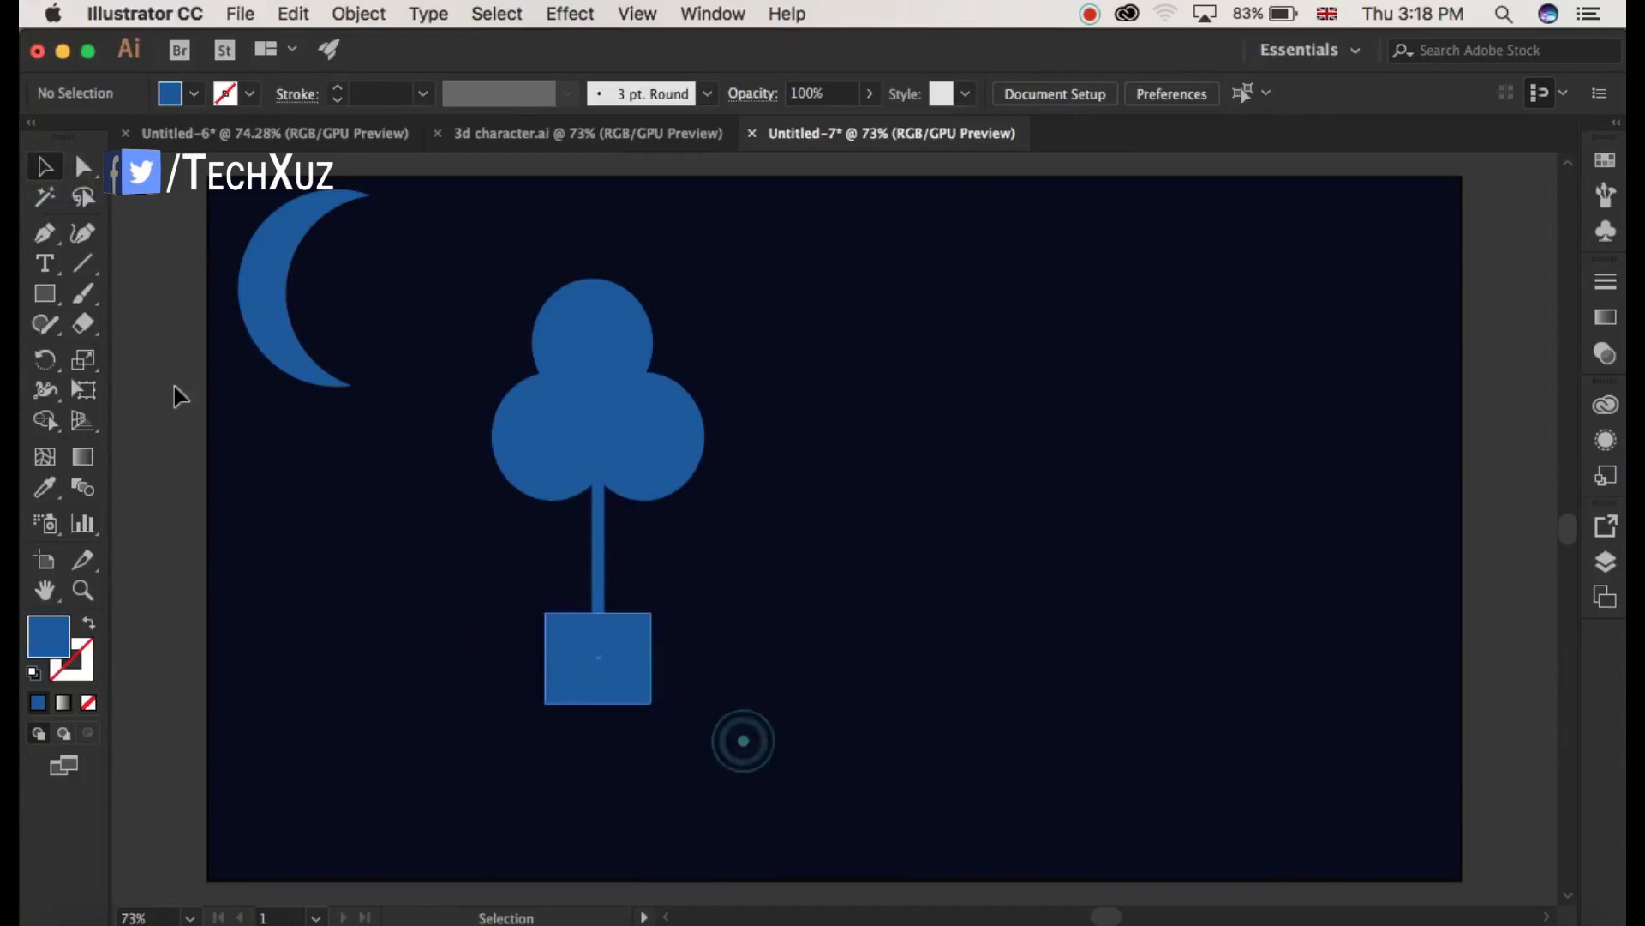
# Pull both upper corner points of the pot rectangle slightly outward so the pot tapers toward its base.
pyautogui.click(589, 696)
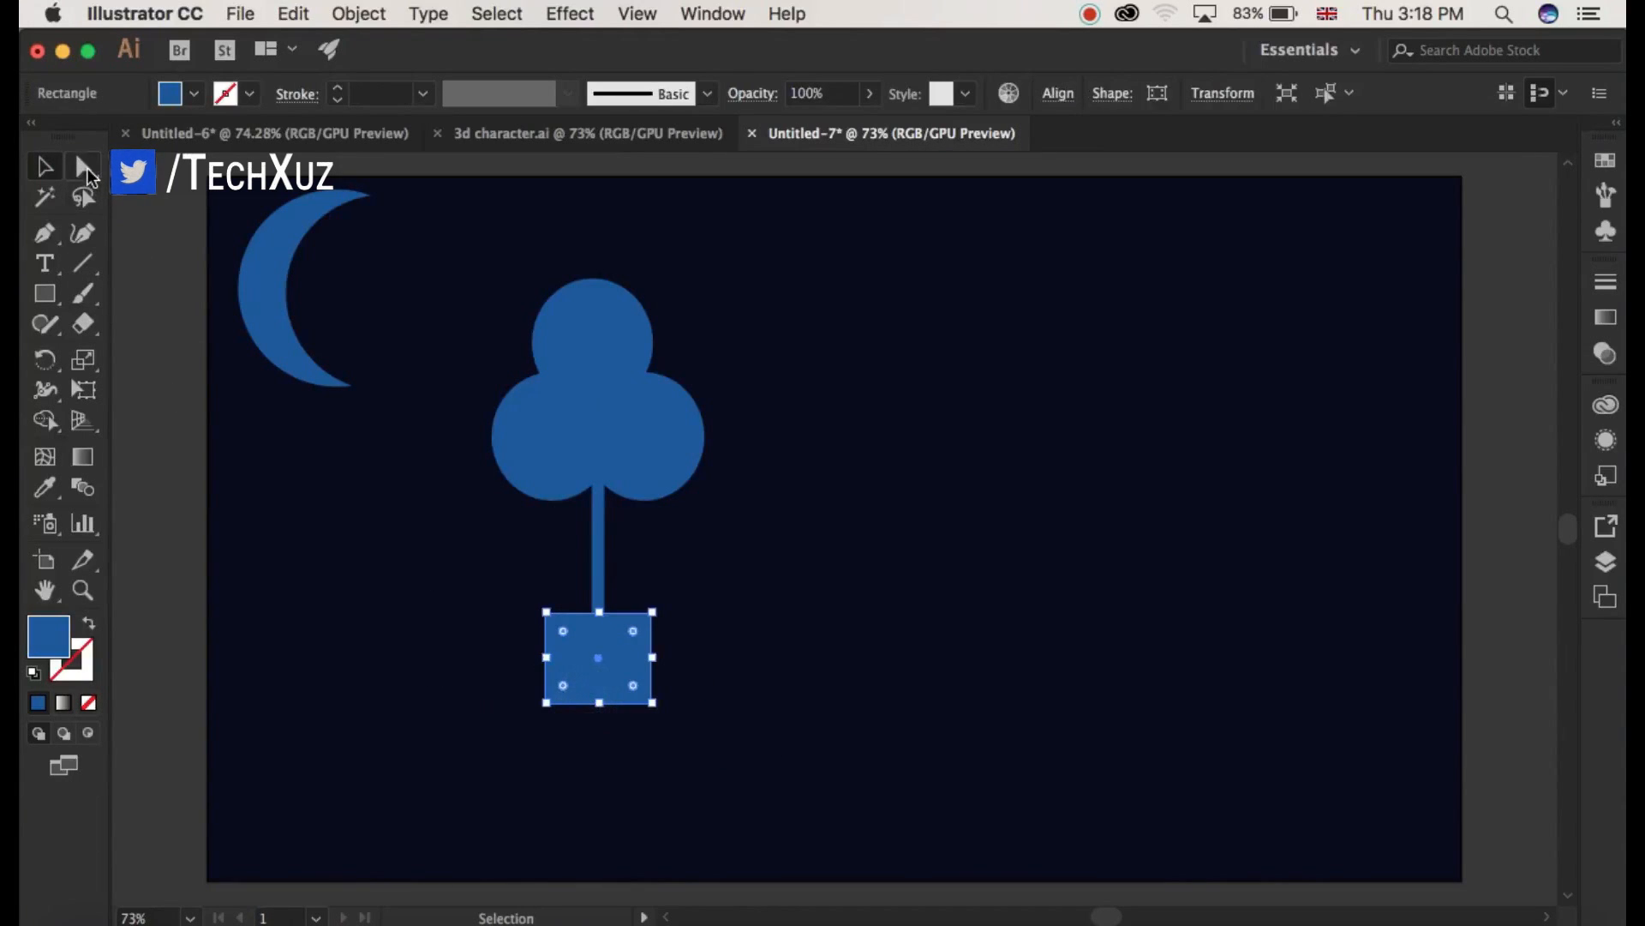
pyautogui.click(88, 173)
pyautogui.click(653, 613)
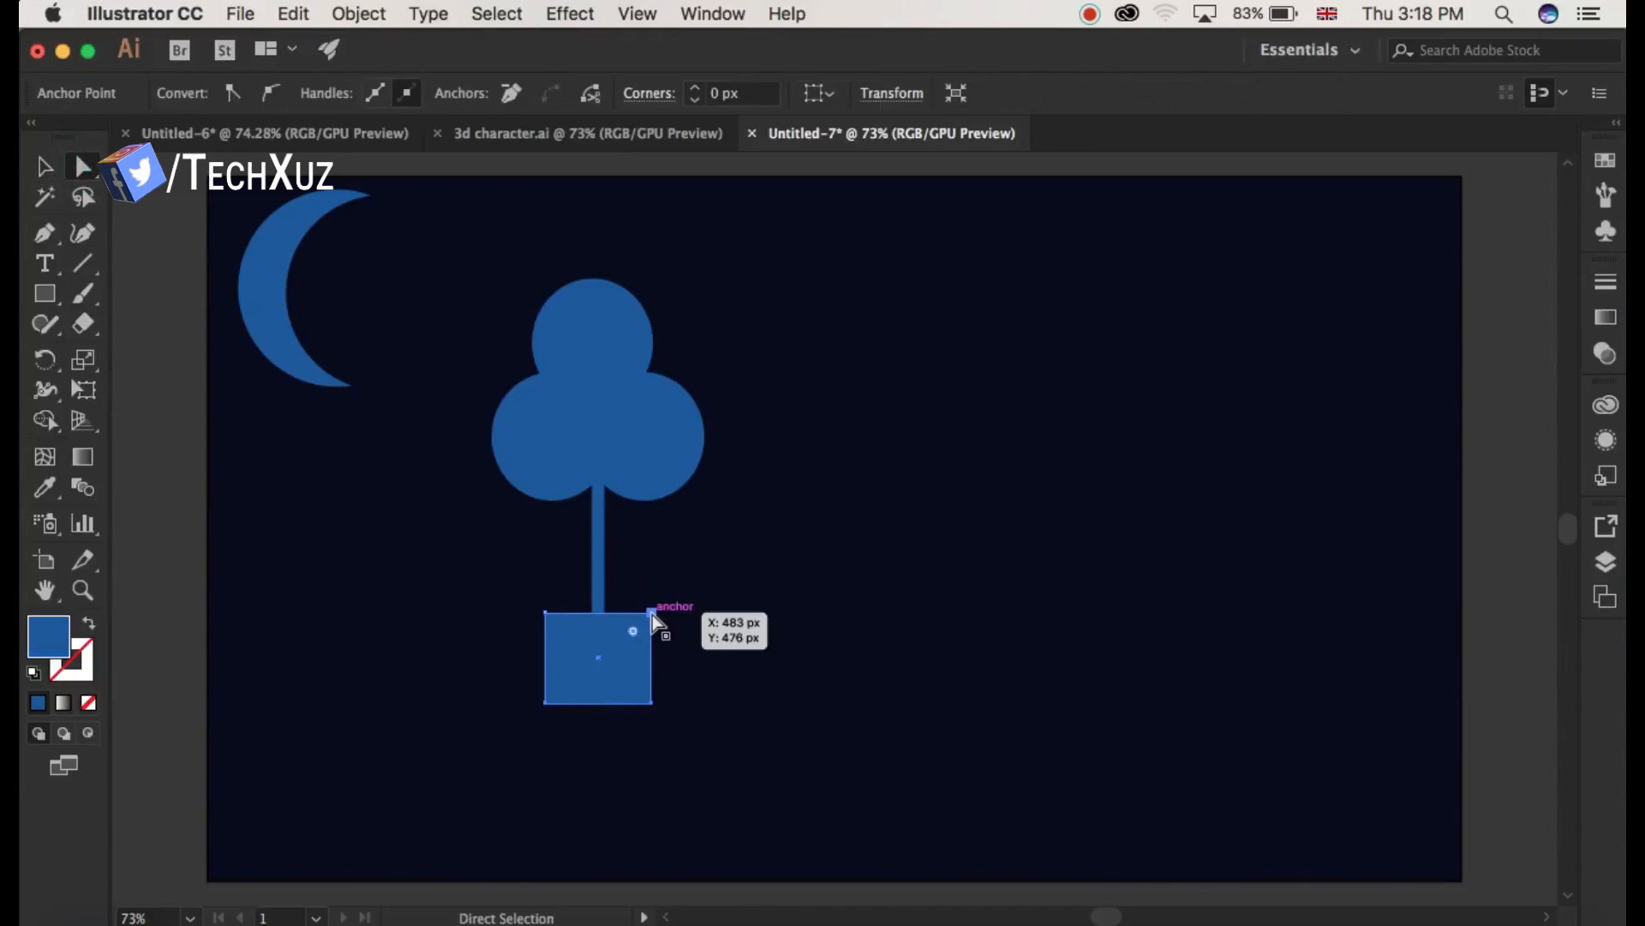
pyautogui.moveTo(655, 616); pyautogui.dragTo(670, 613)
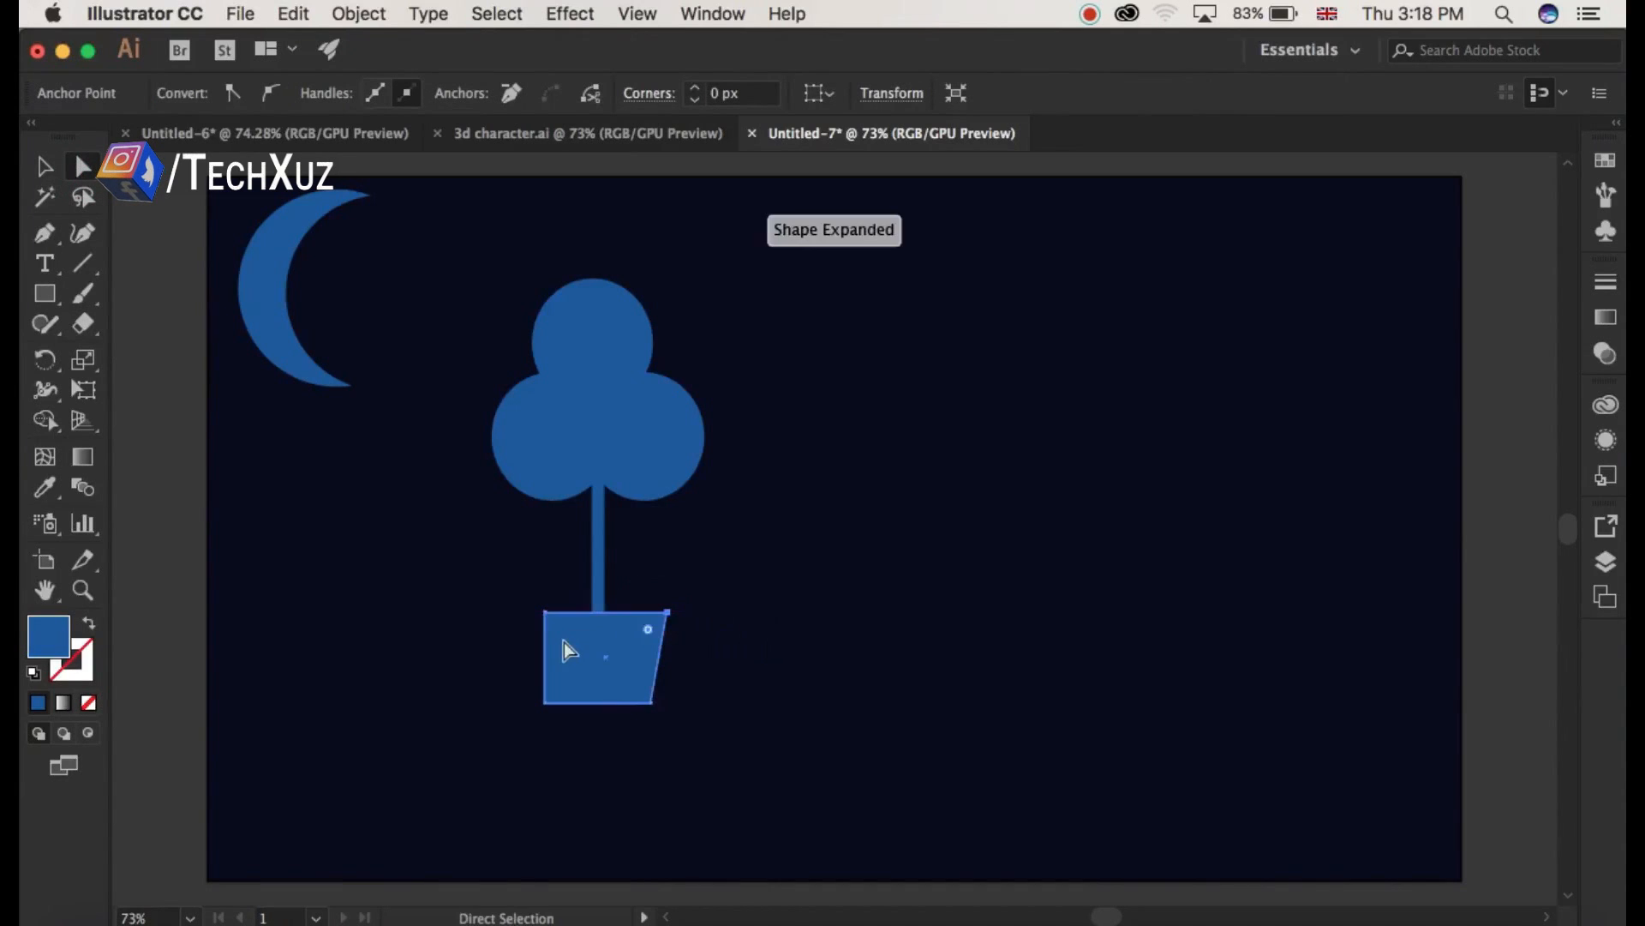
pyautogui.moveTo(548, 614); pyautogui.dragTo(533, 617)
pyautogui.click(800, 678)
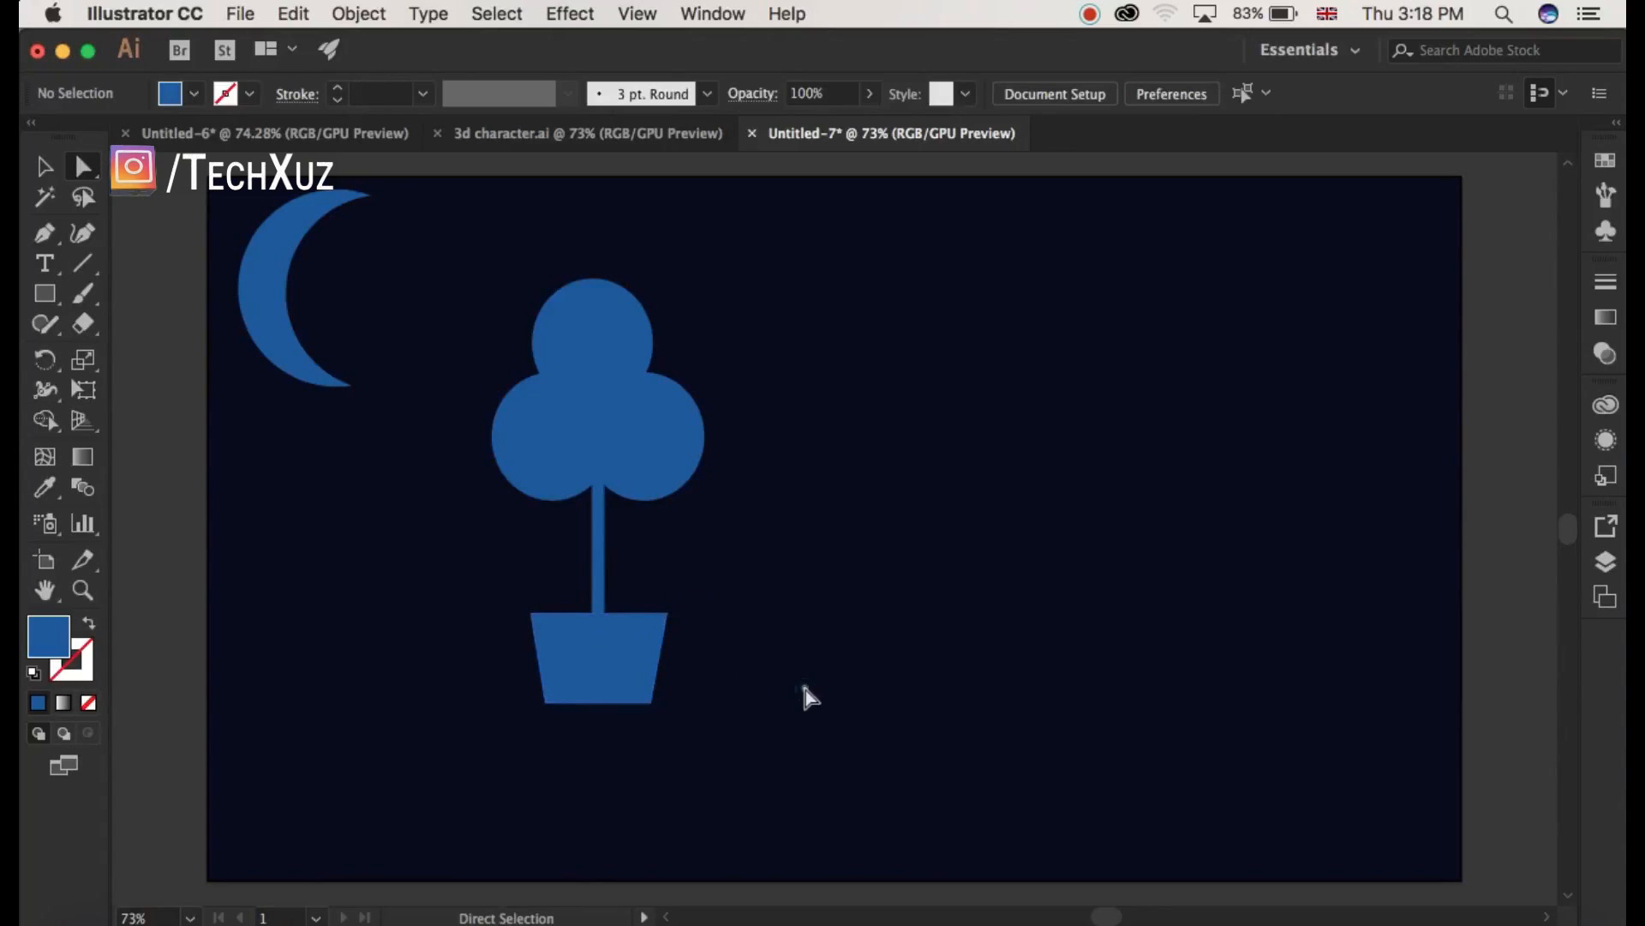
# Group the tree's crown, trunk and pot into one object.
pyautogui.moveTo(730, 306); pyautogui.dragTo(673, 566)
pyautogui.moveTo(531, 784); pyautogui.dragTo(437, 779)
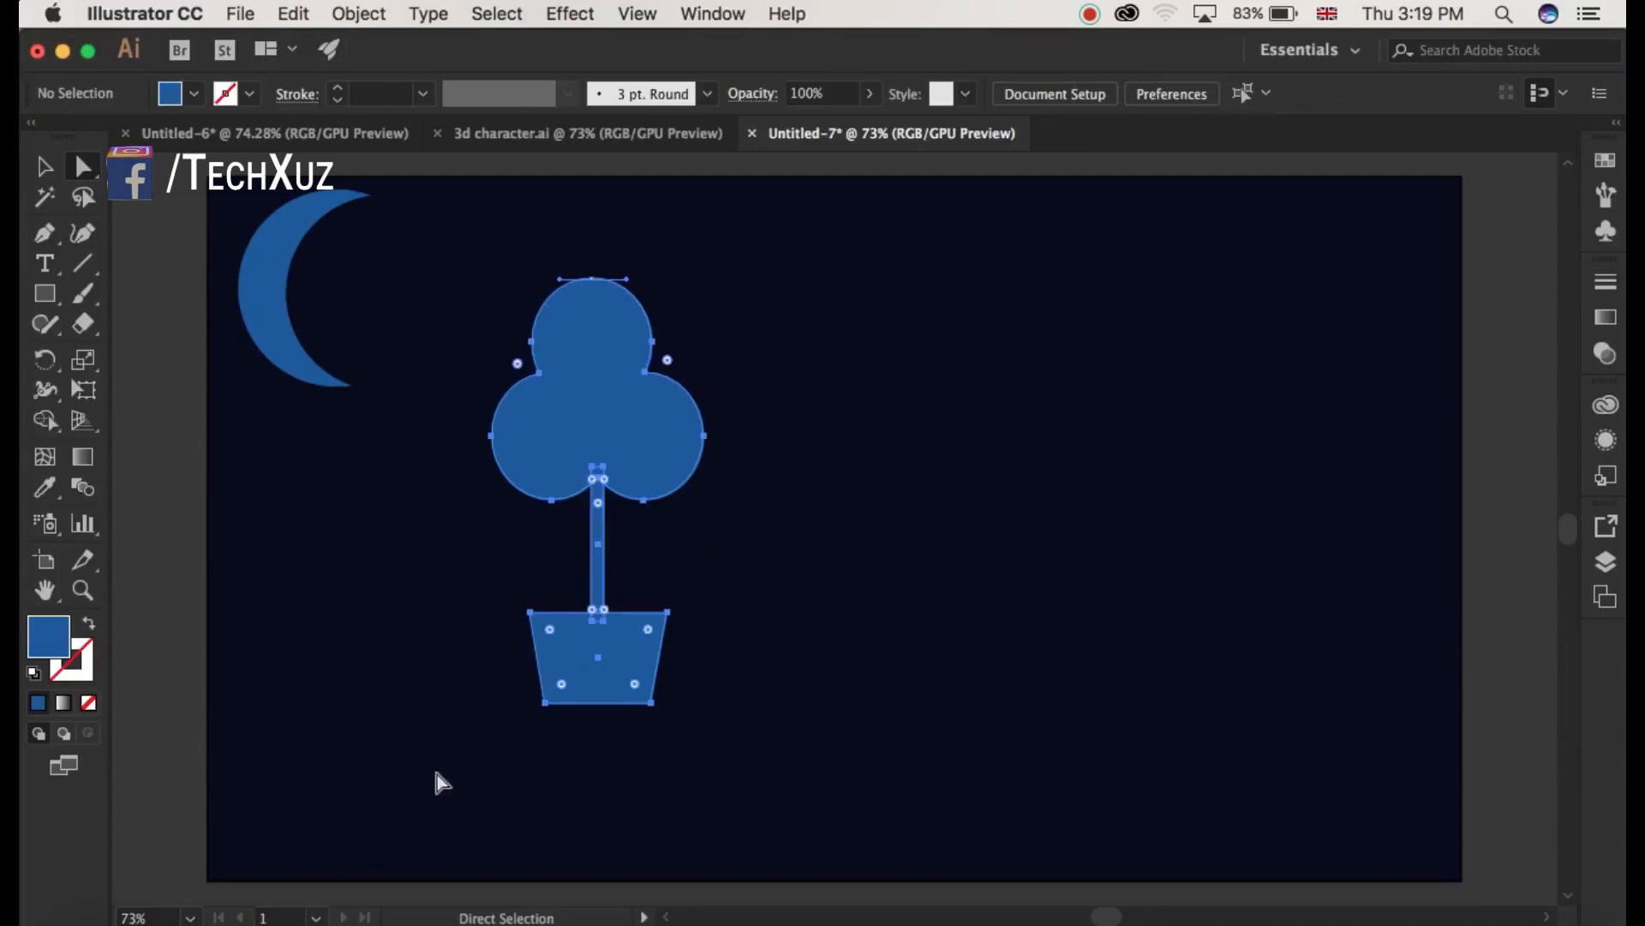
pyautogui.rightClick(603, 419)
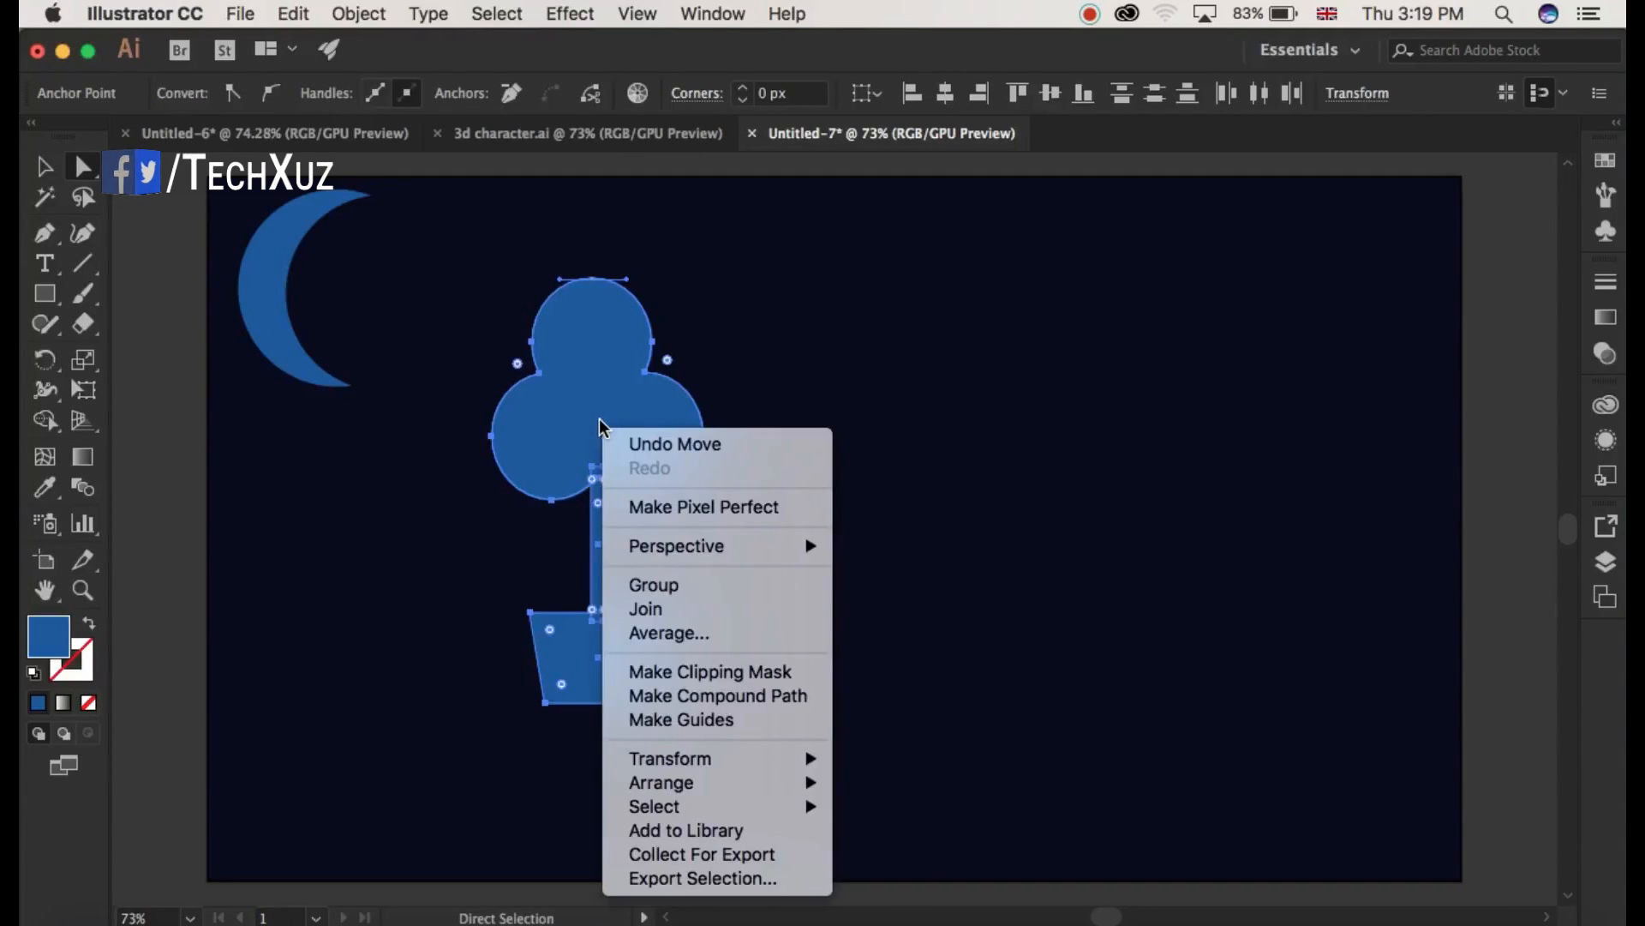
pyautogui.click(669, 586)
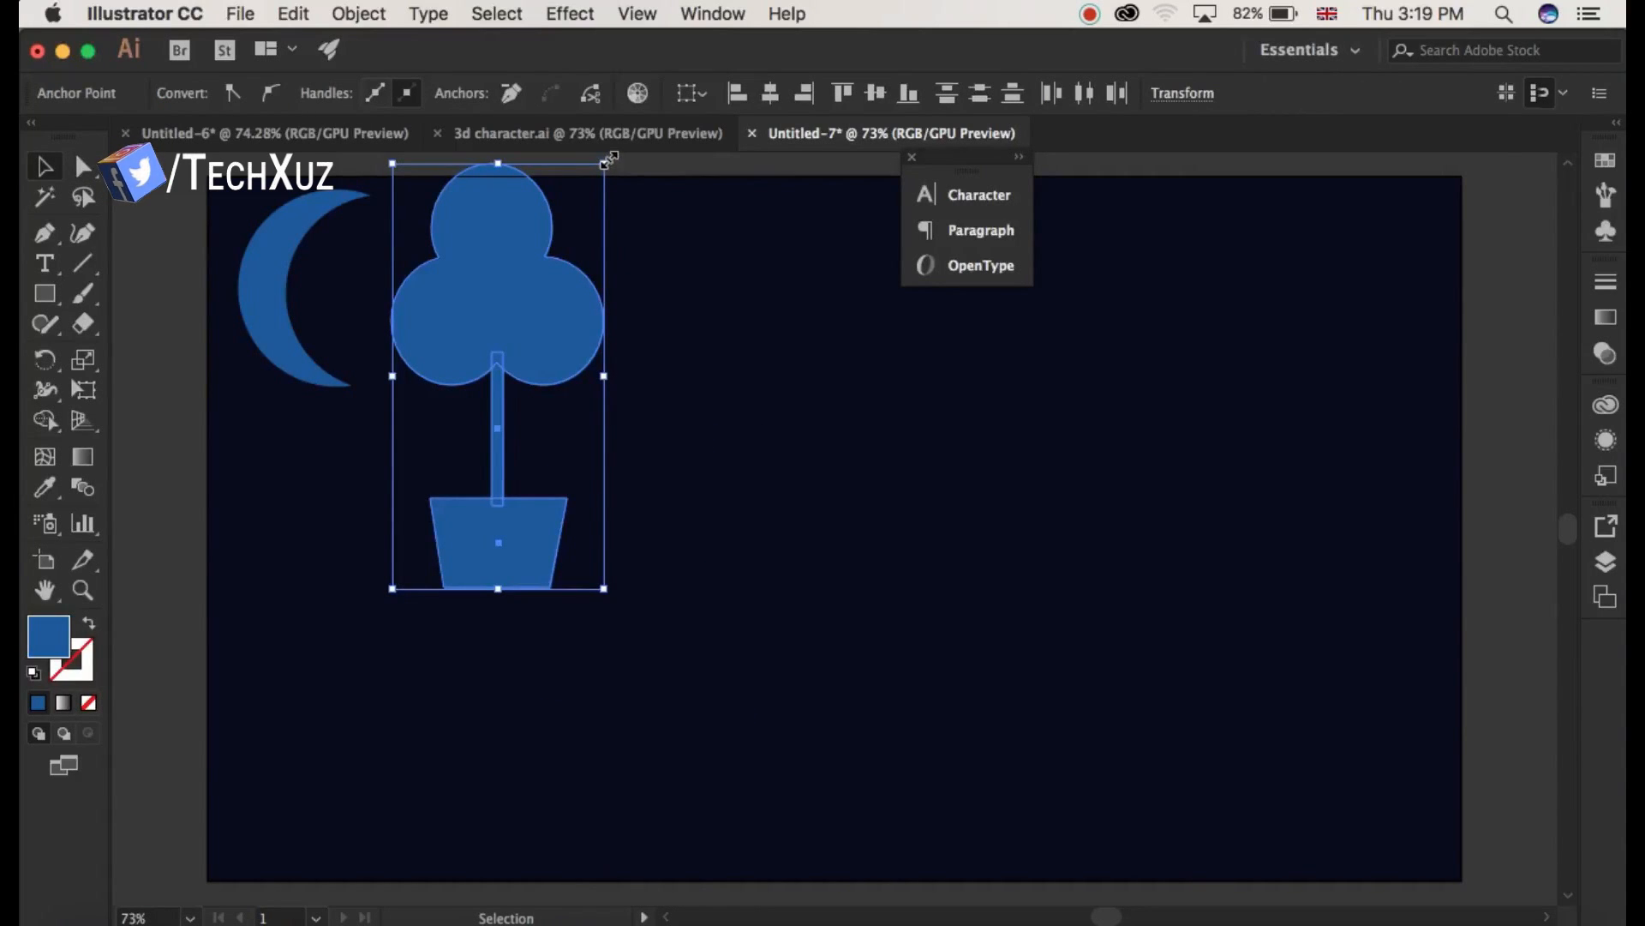
# Scale the potted tree down to about three quarters of its size and place it beside the crescent moon, with their tops level.
pyautogui.moveTo(610, 160); pyautogui.dragTo(561, 291)
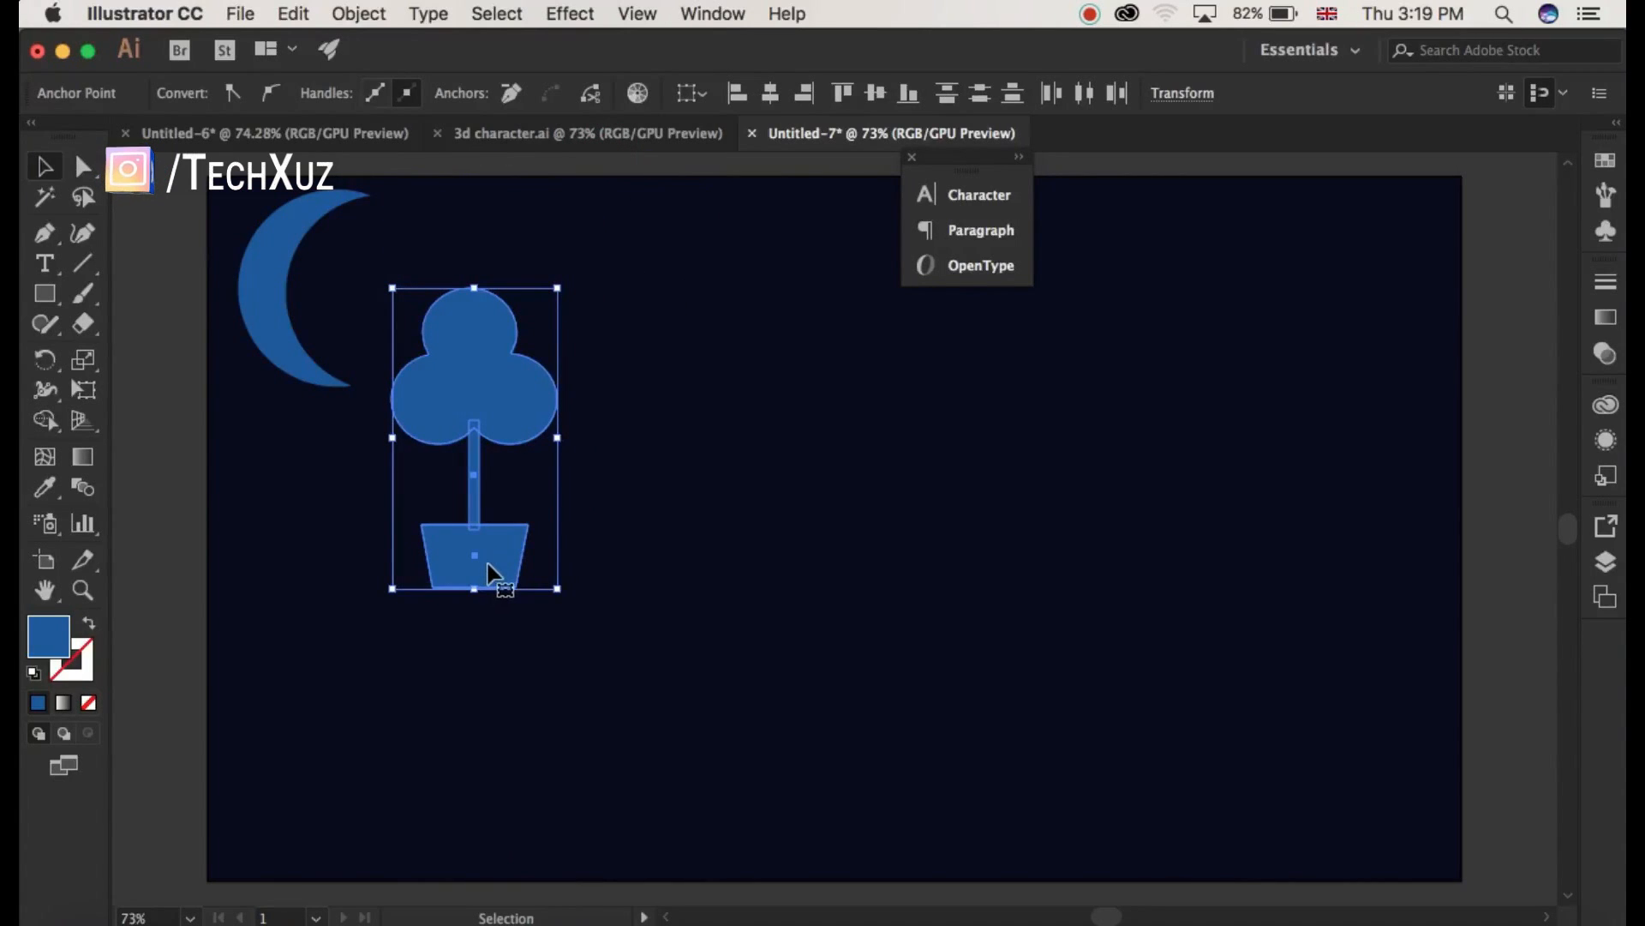
pyautogui.moveTo(493, 572); pyautogui.dragTo(503, 442)
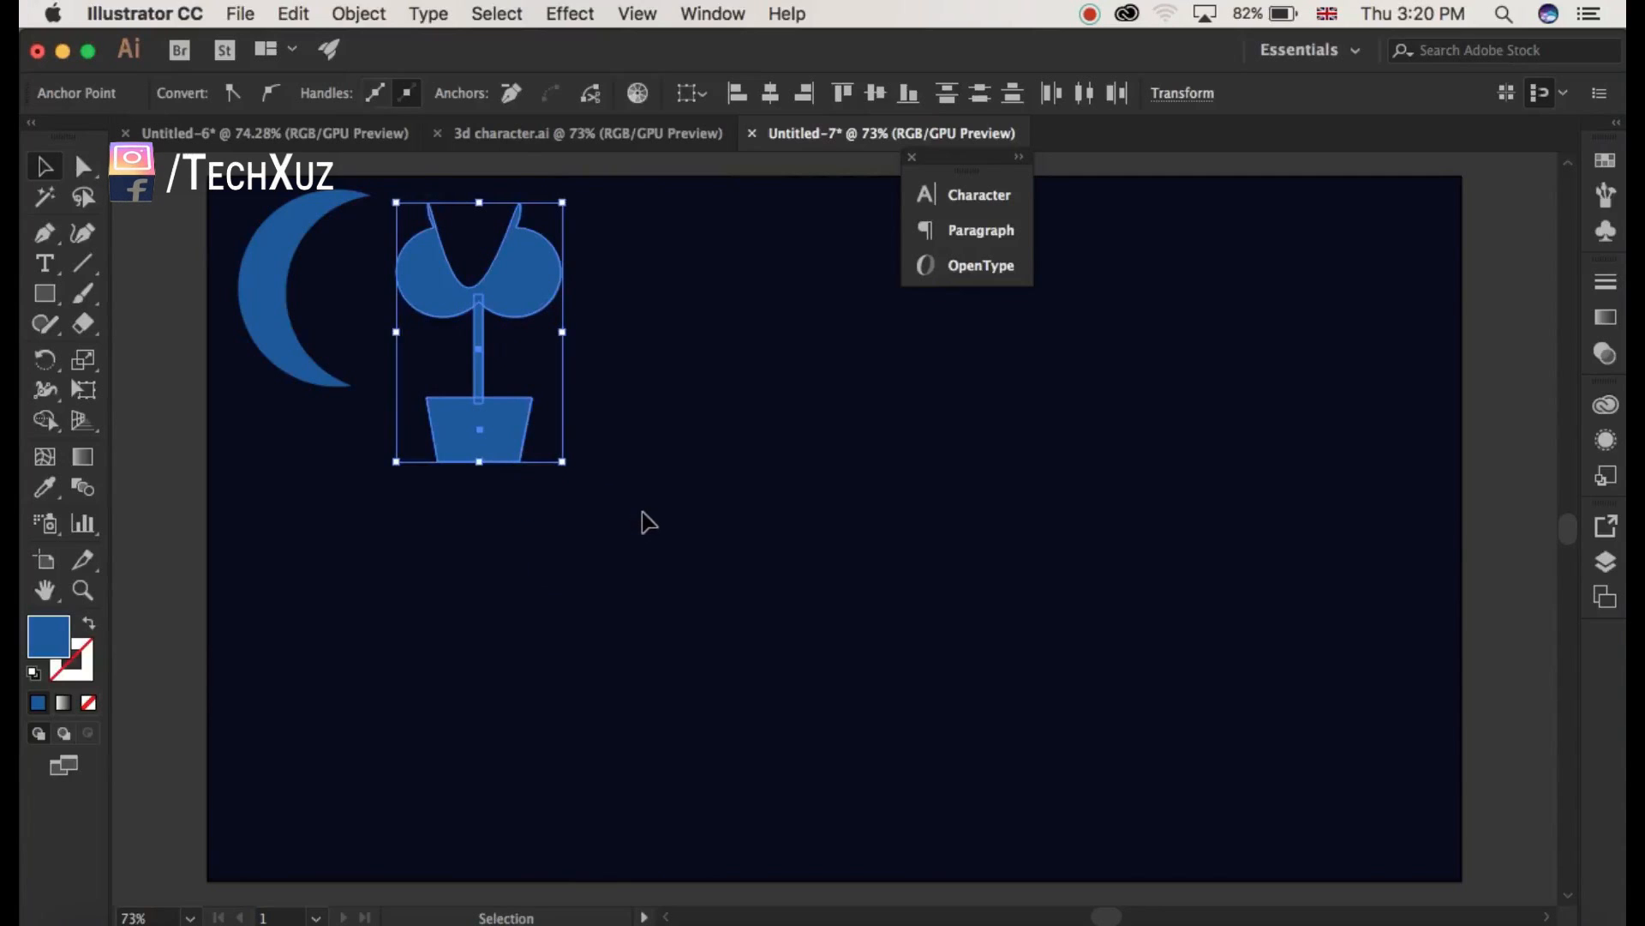
pyautogui.press('super+z')
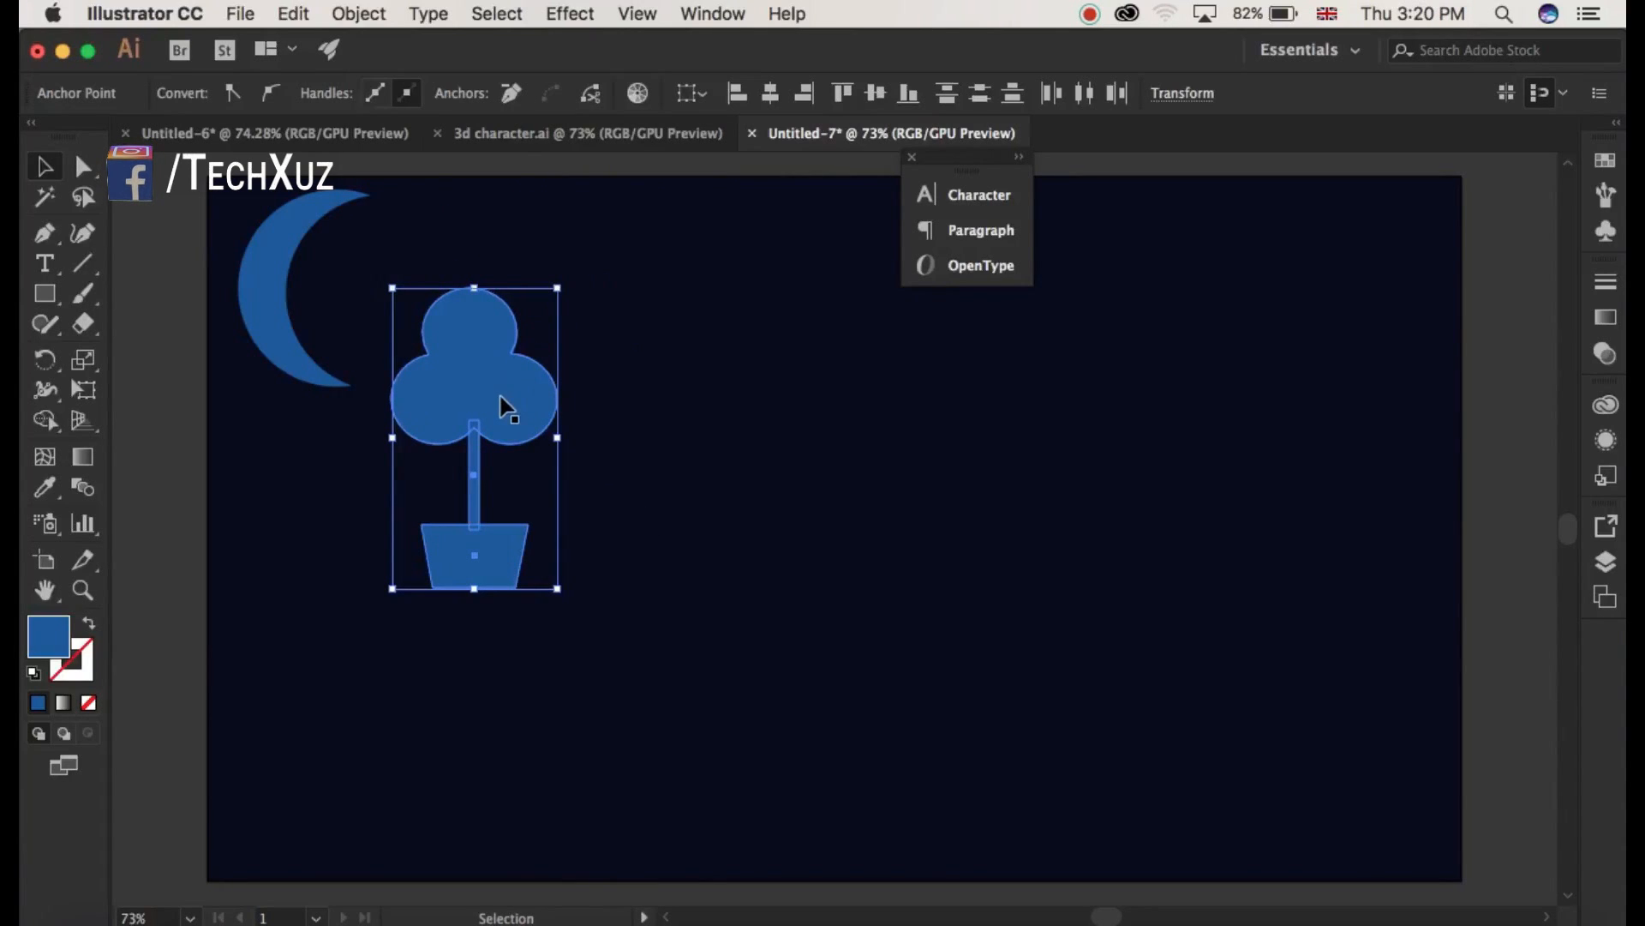
pyautogui.moveTo(501, 397); pyautogui.dragTo(490, 300)
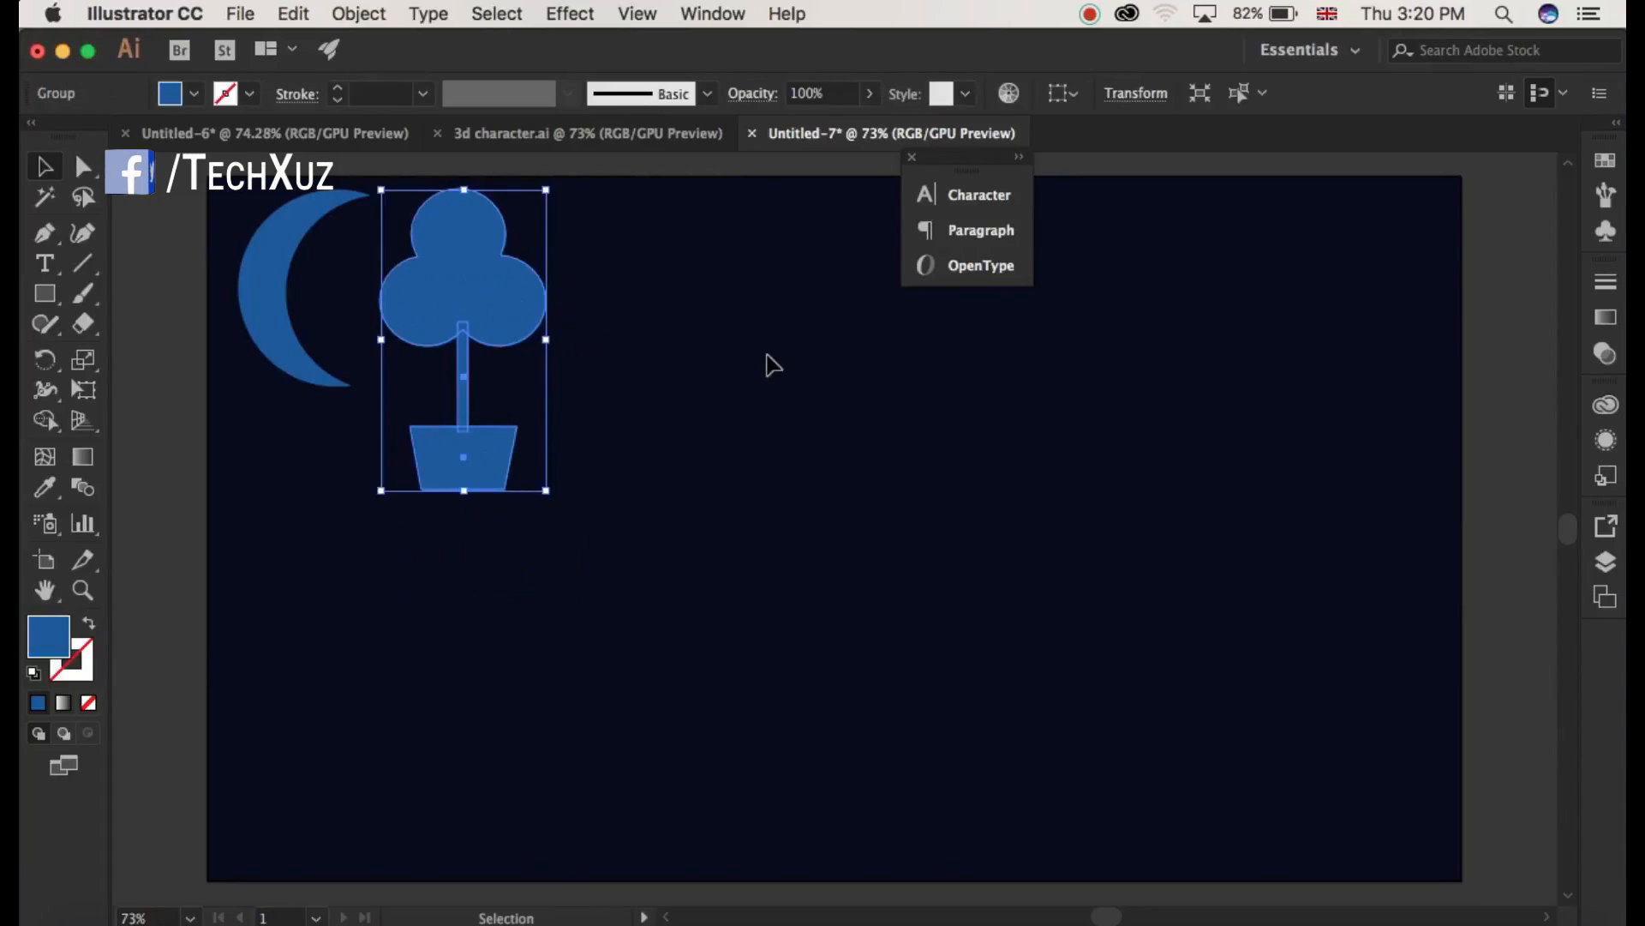
pyautogui.click(767, 355)
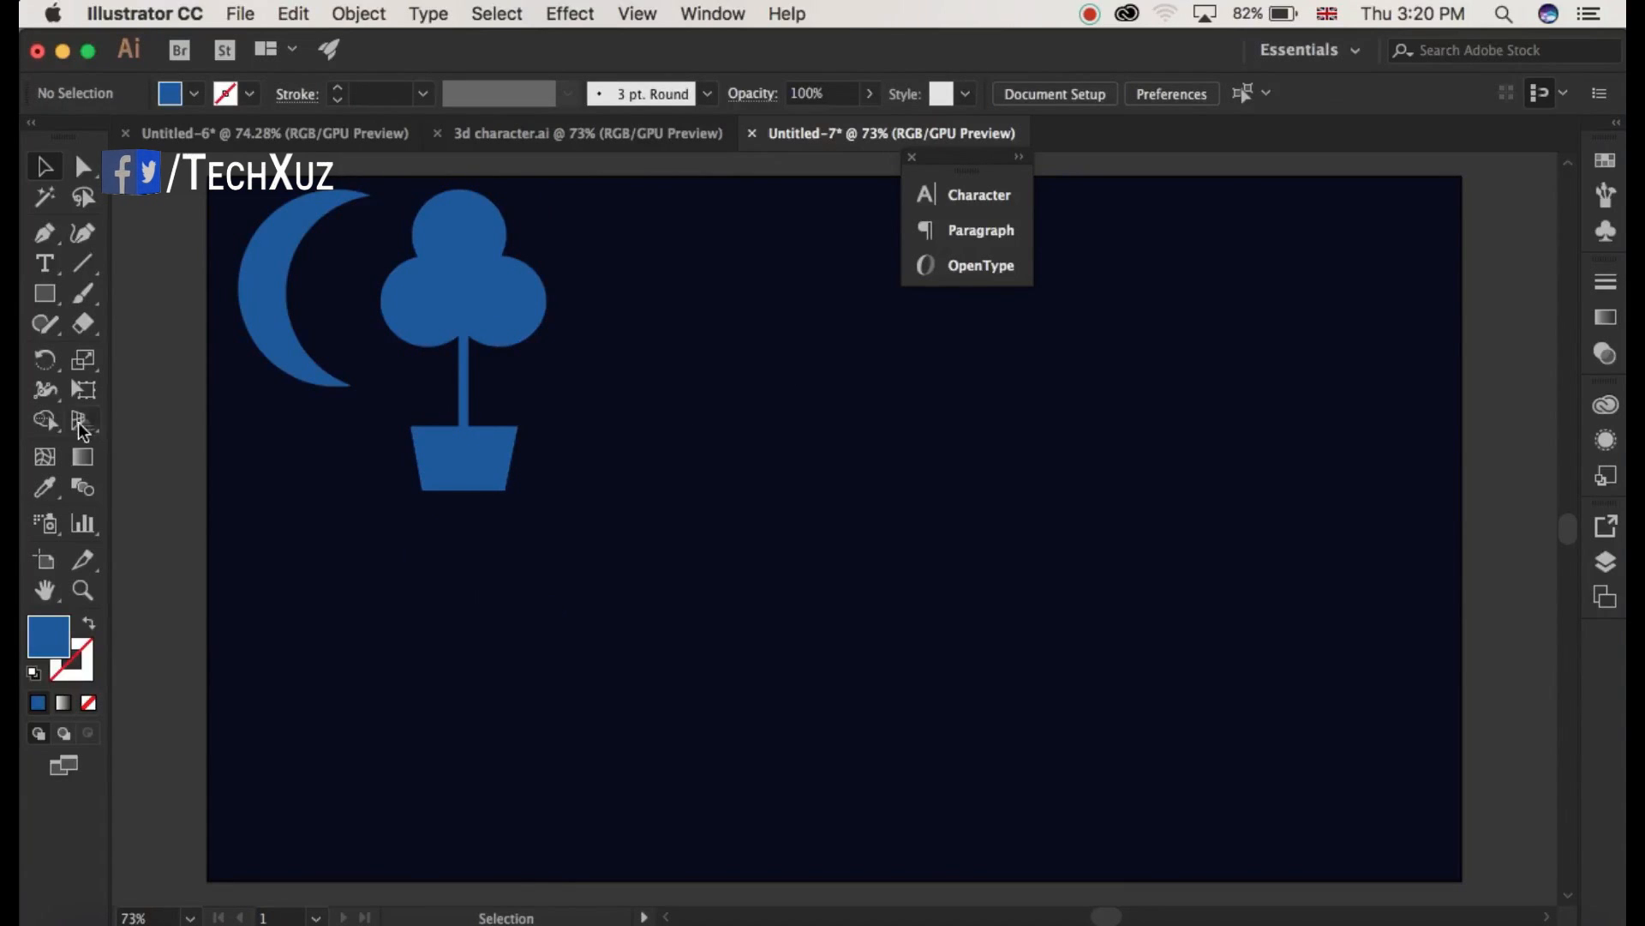
# Draw a long, thin horizontal blue bar below the artboard's centre and a blue circle resting on the bar's left end.
pyautogui.click(48, 299)
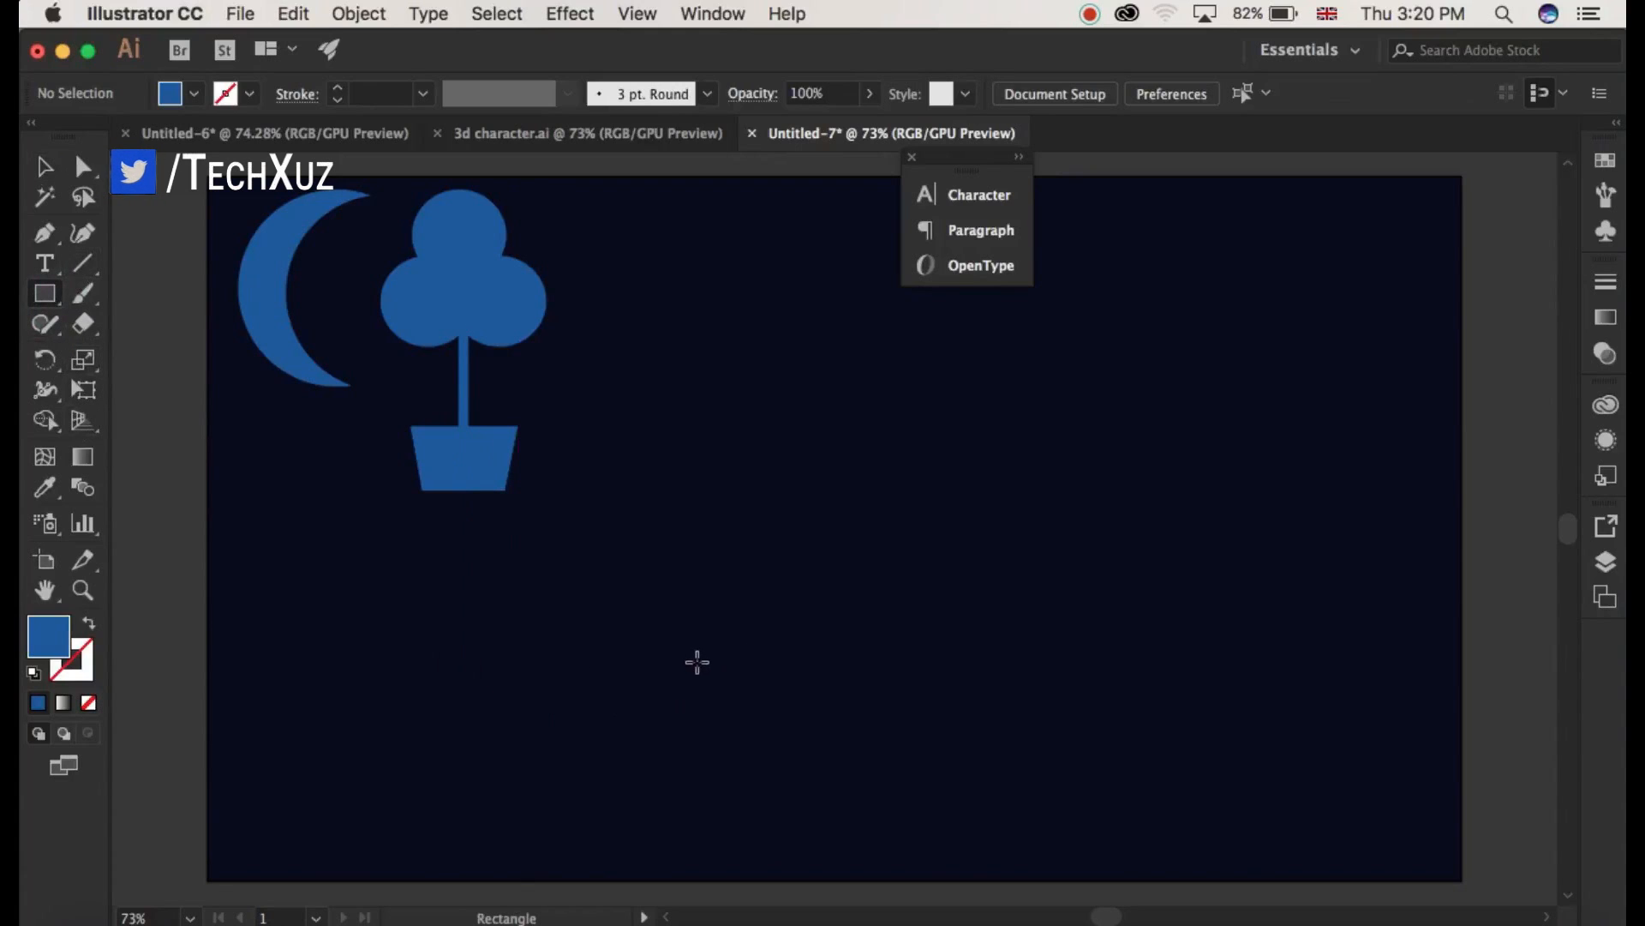
pyautogui.moveTo(697, 661); pyautogui.dragTo(1096, 671)
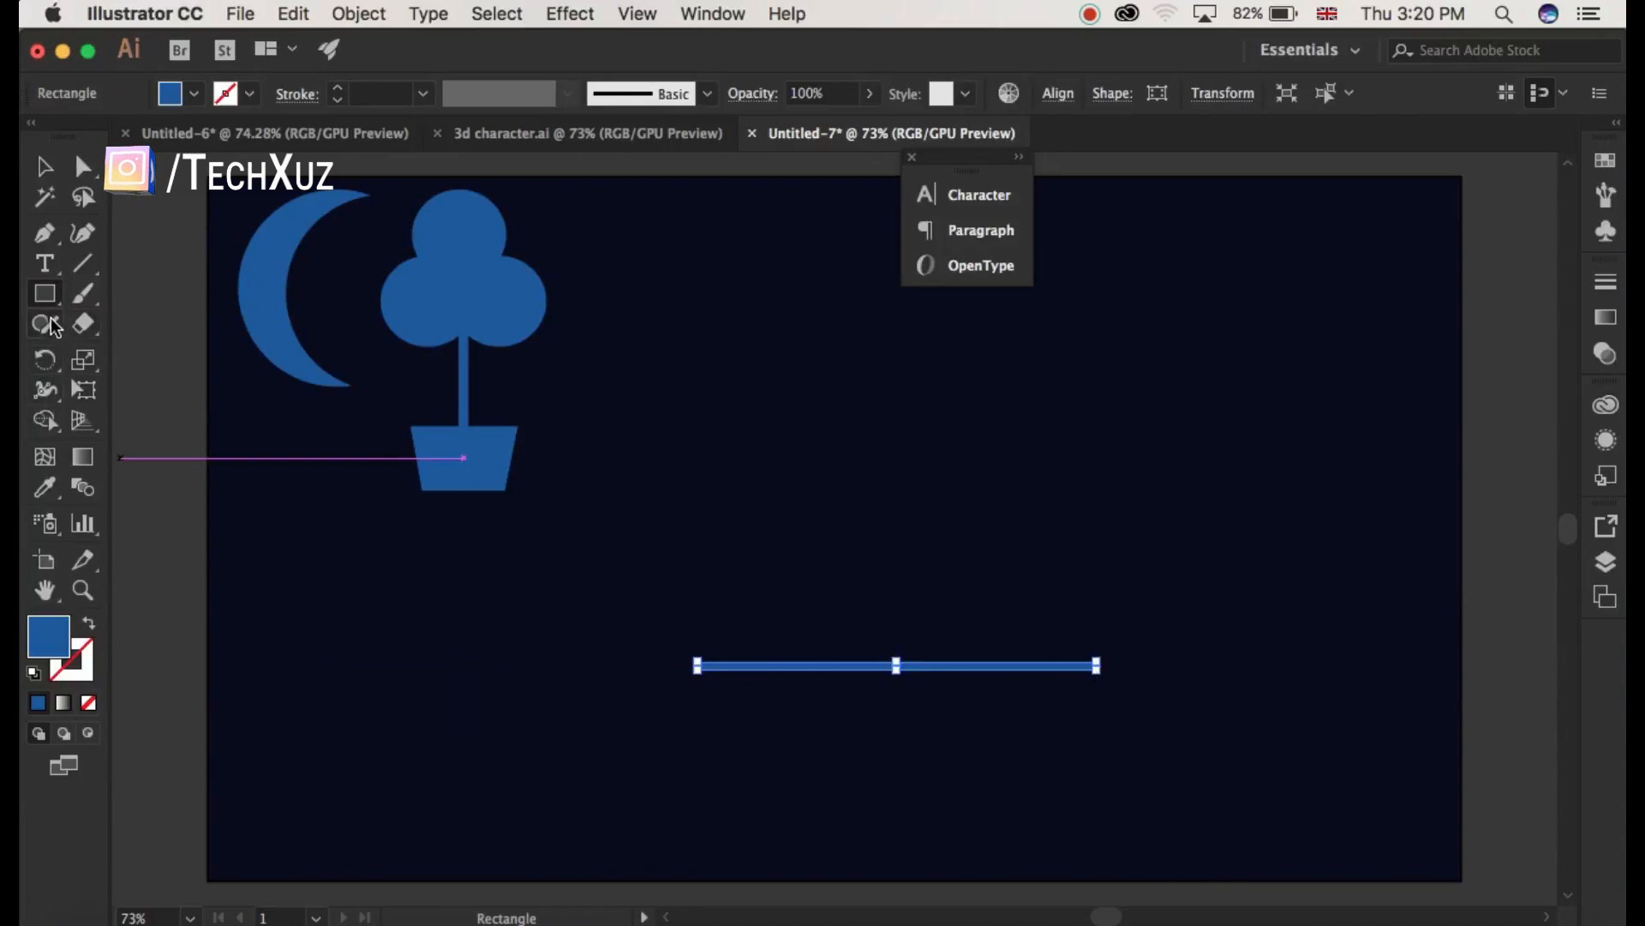
pyautogui.click(52, 292)
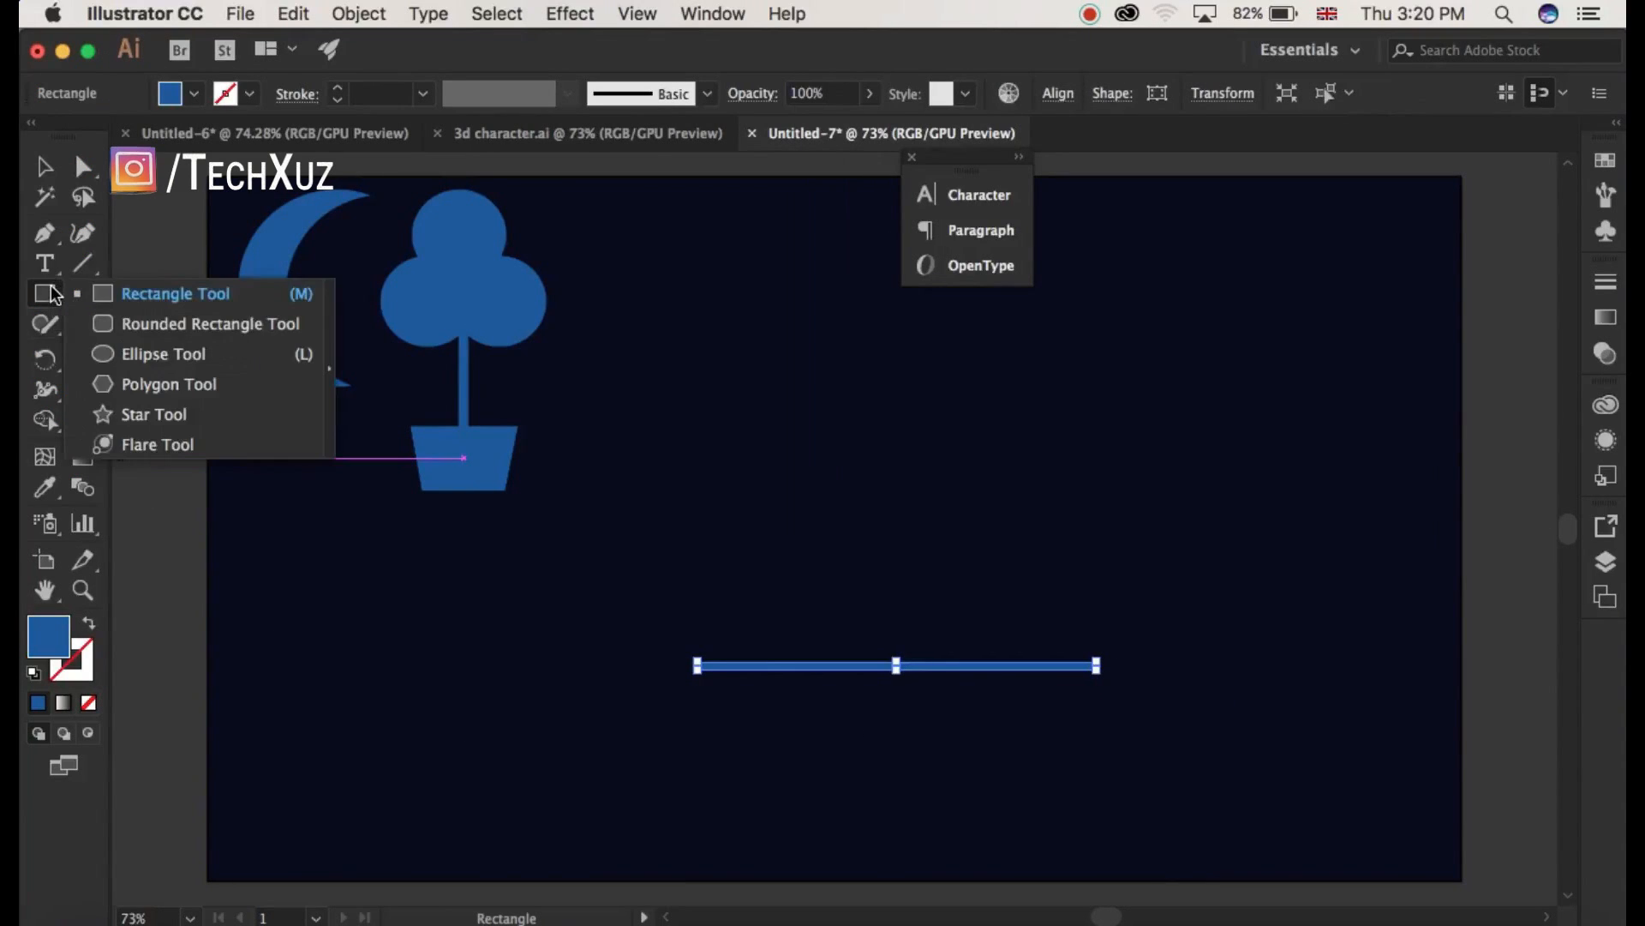
pyautogui.click(107, 353)
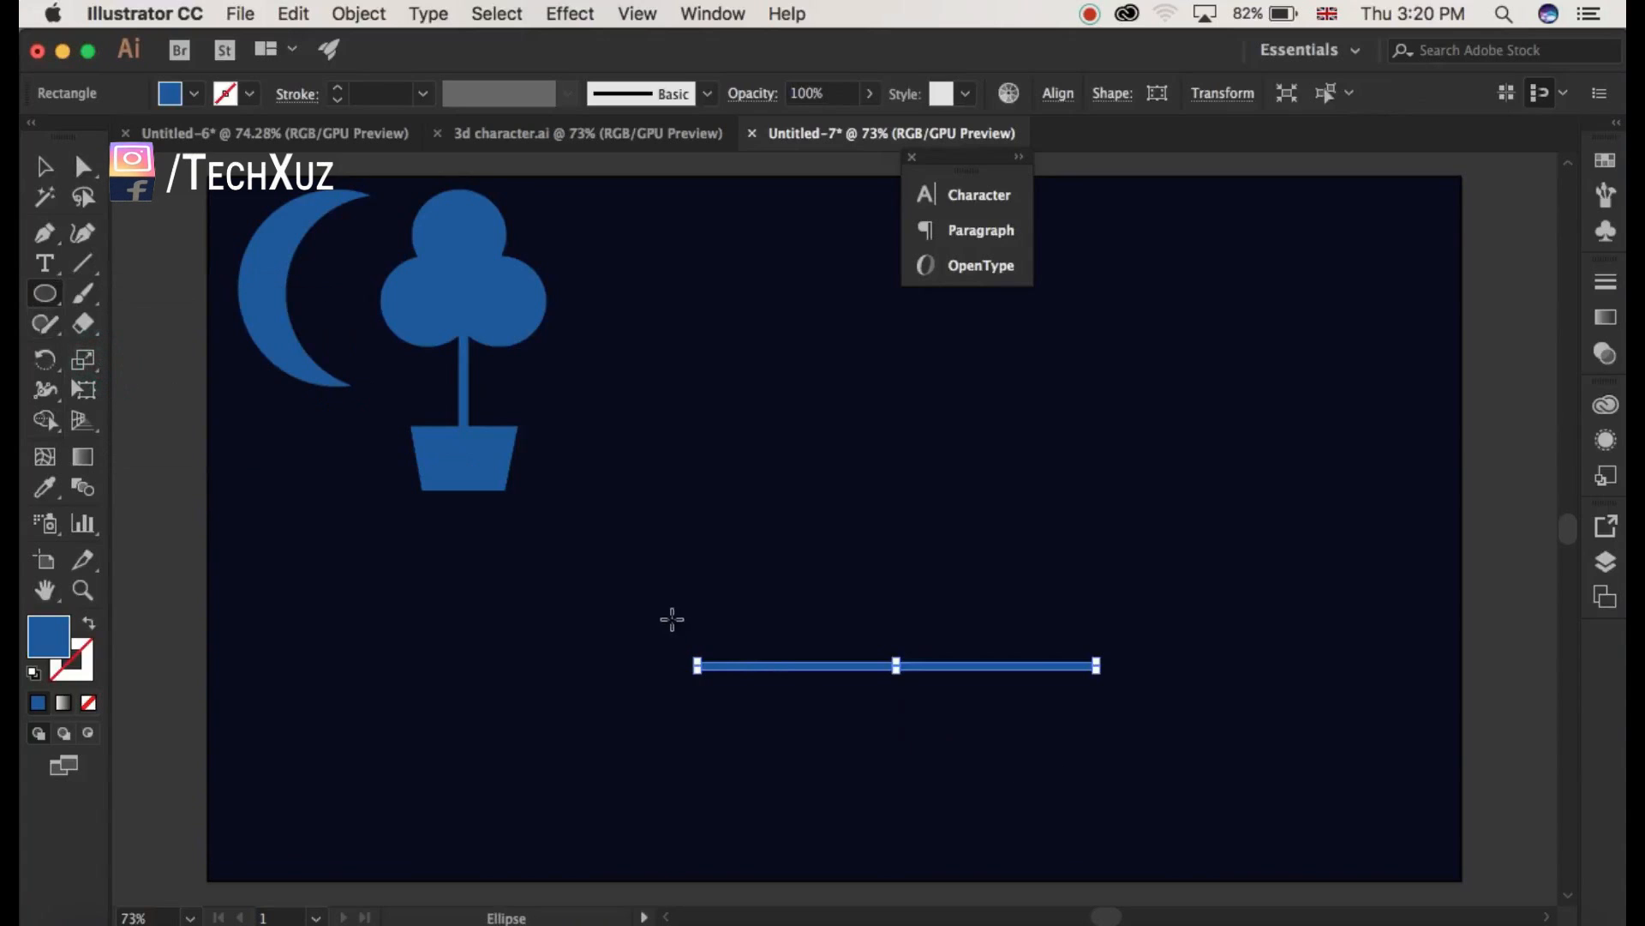
pyautogui.moveTo(650, 543); pyautogui.dragTo(778, 669)
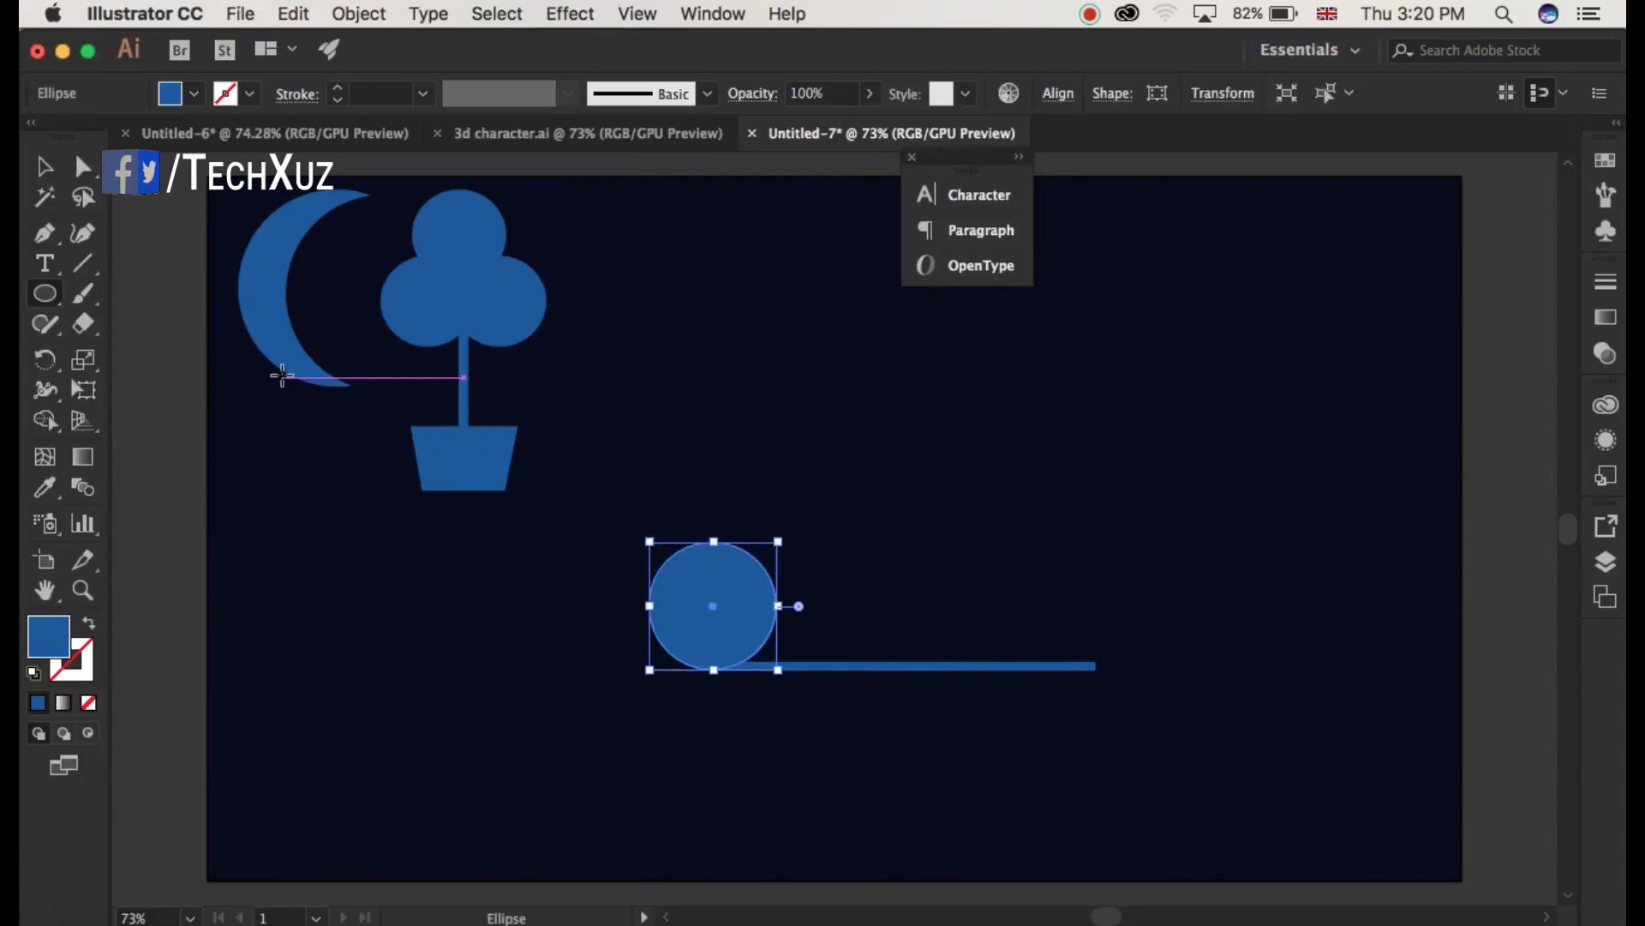
# Turn the circle's blue fill into a blue outline with no fill and set its stroke weight to 10 pt.
pyautogui.click(89, 630)
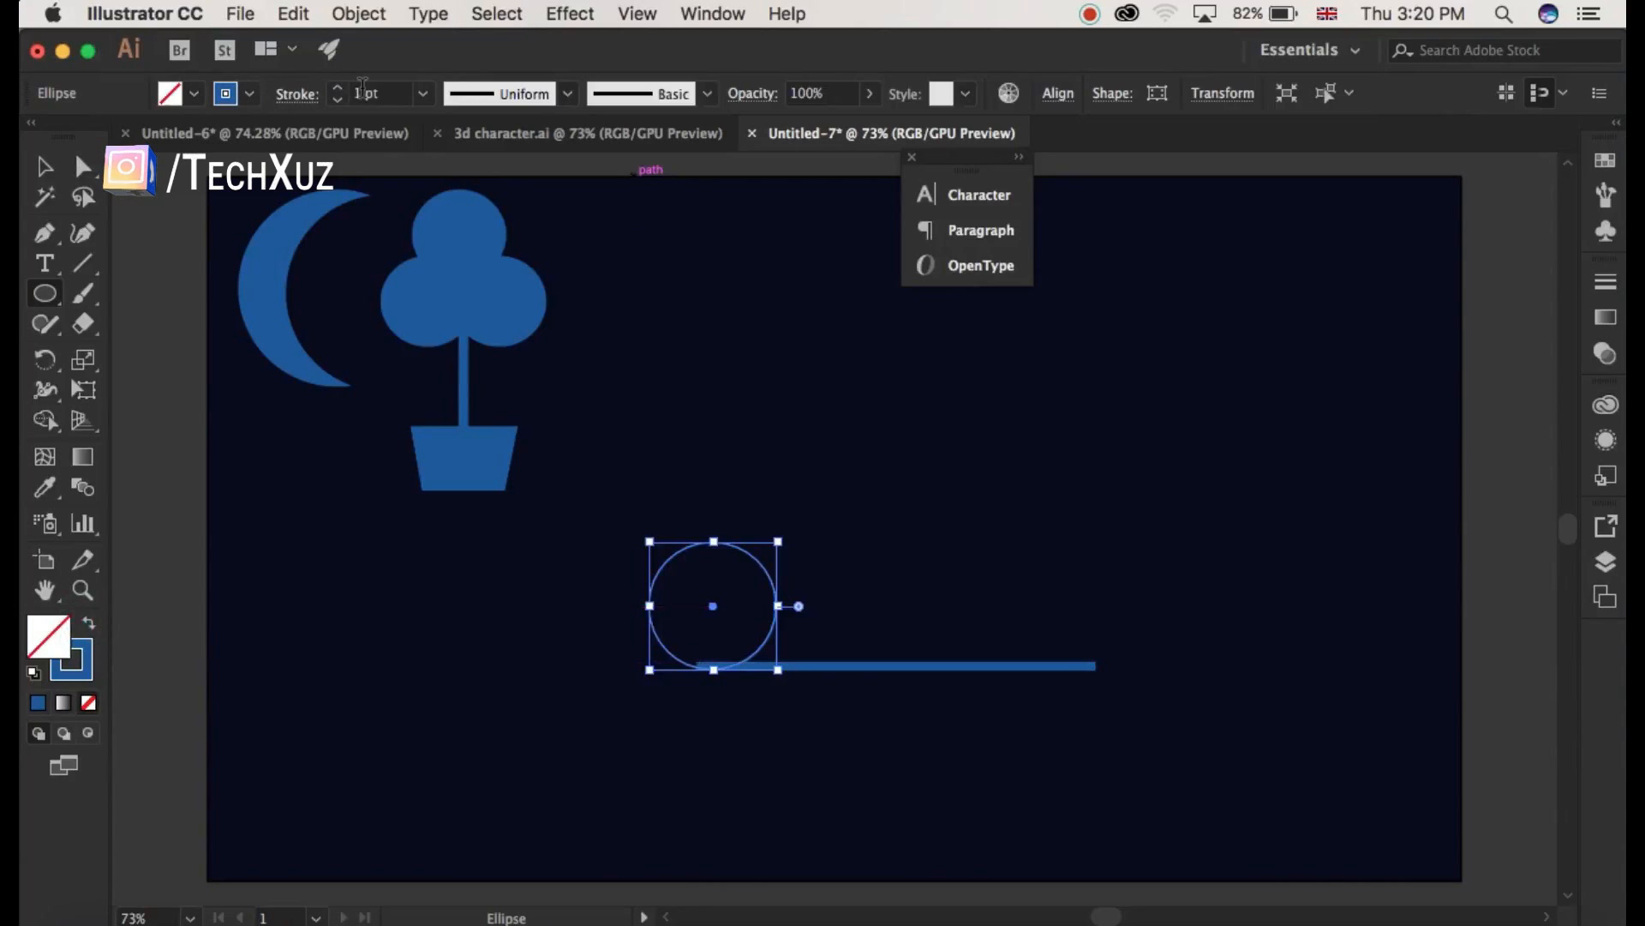
pyautogui.moveTo(363, 88); pyautogui.dragTo(347, 89)
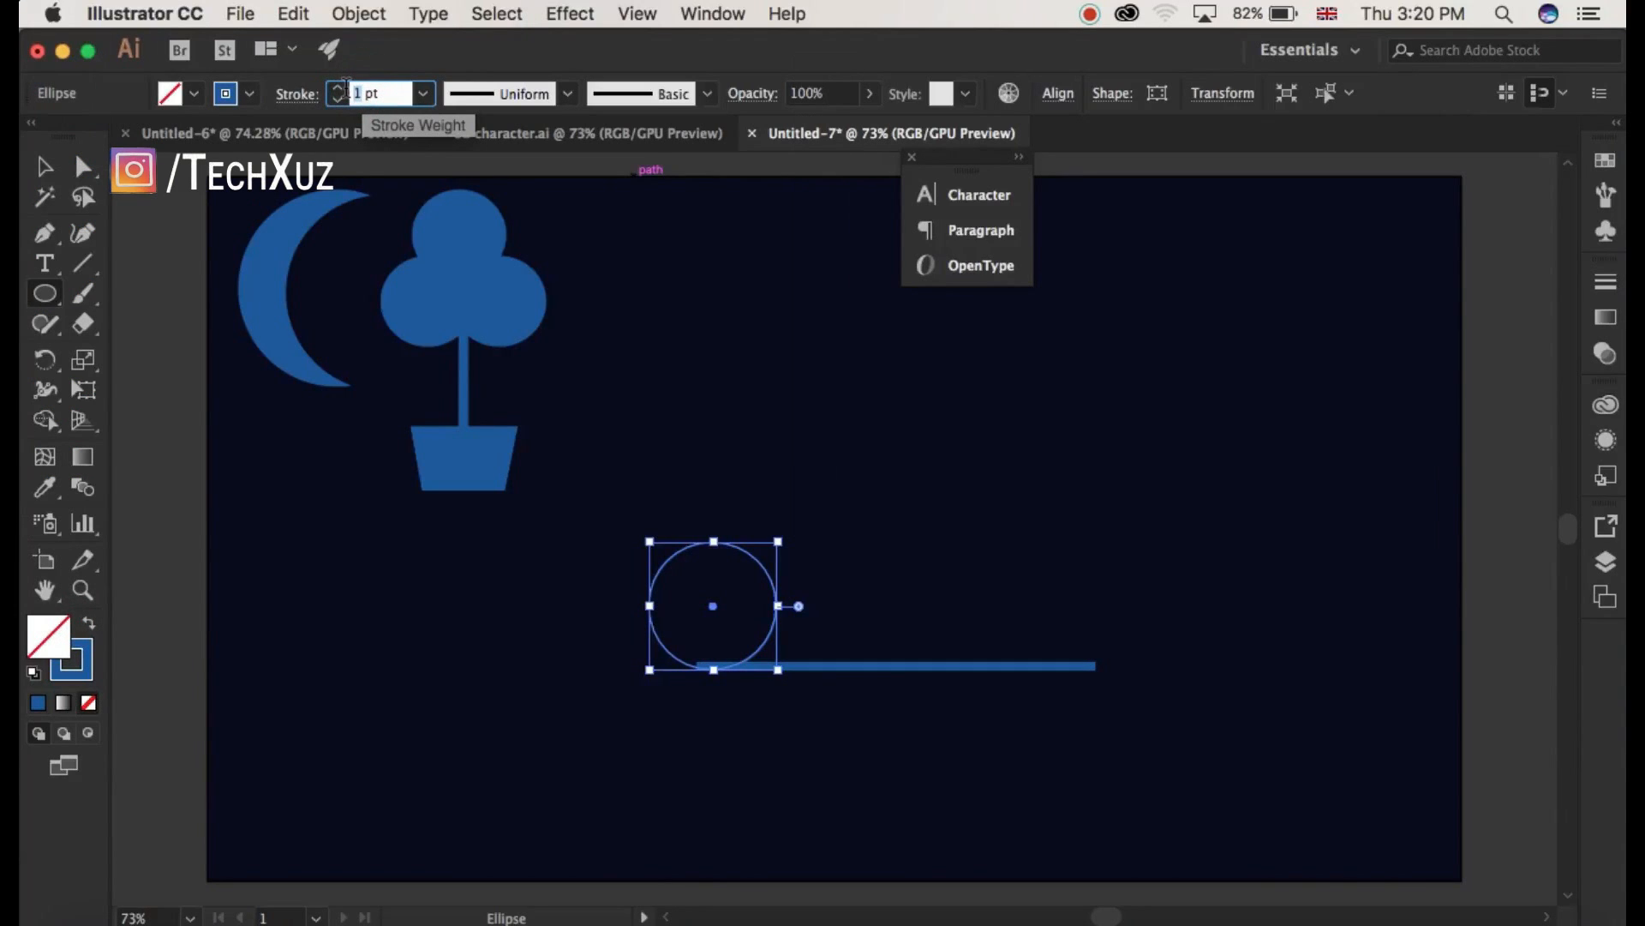
pyautogui.press('Return')
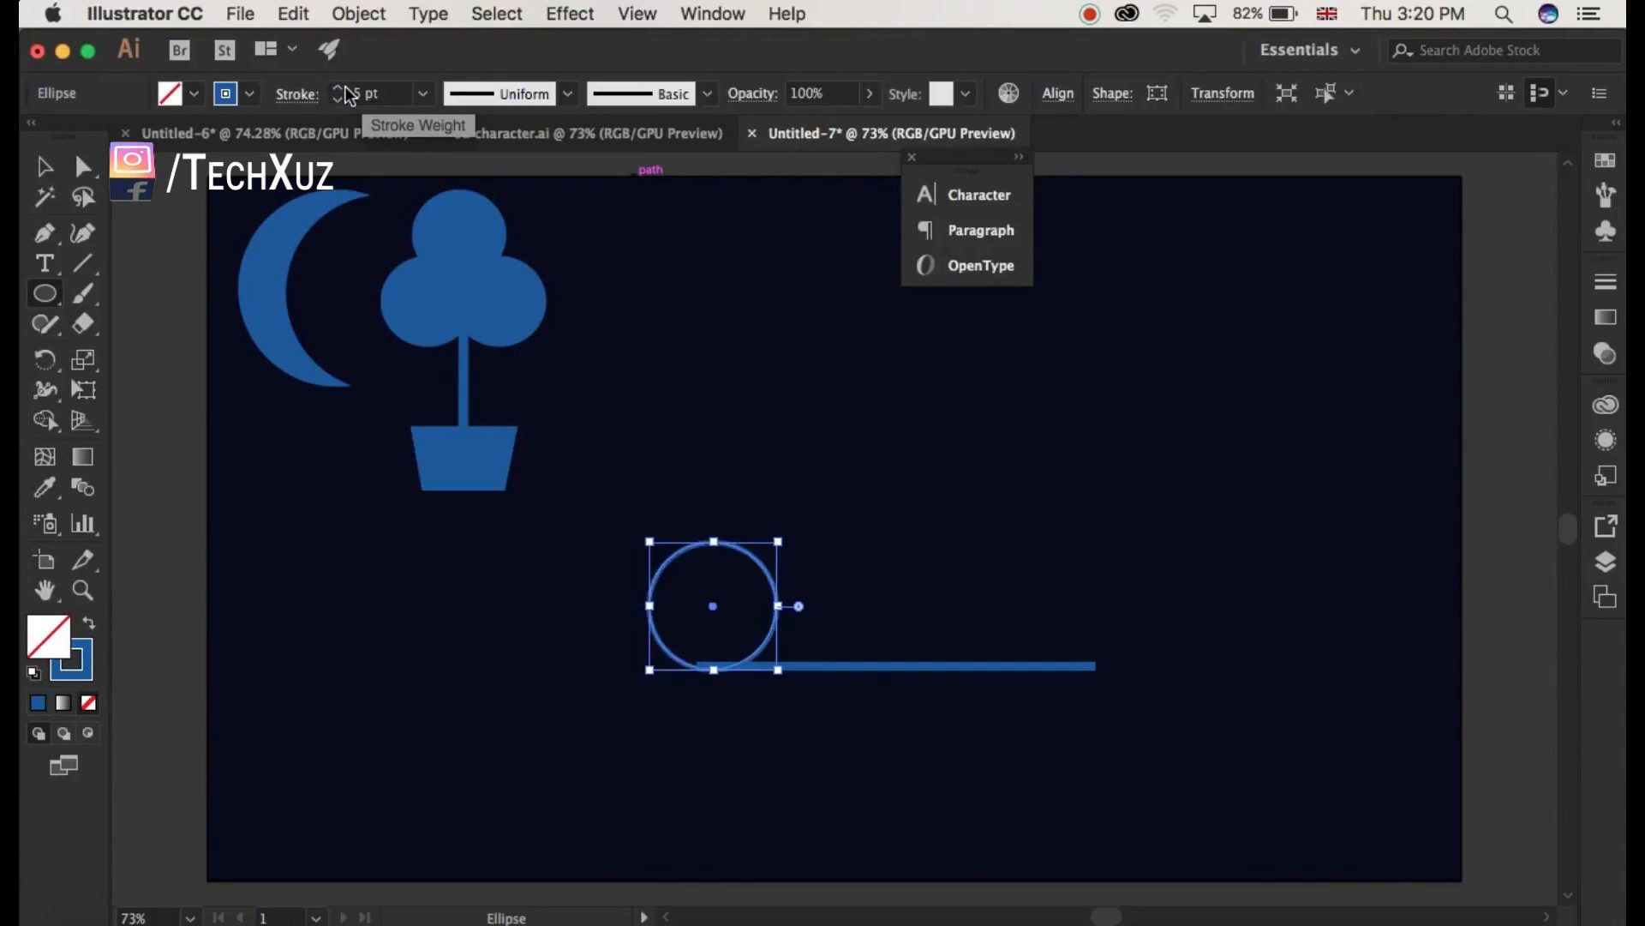
pyautogui.click(336, 89)
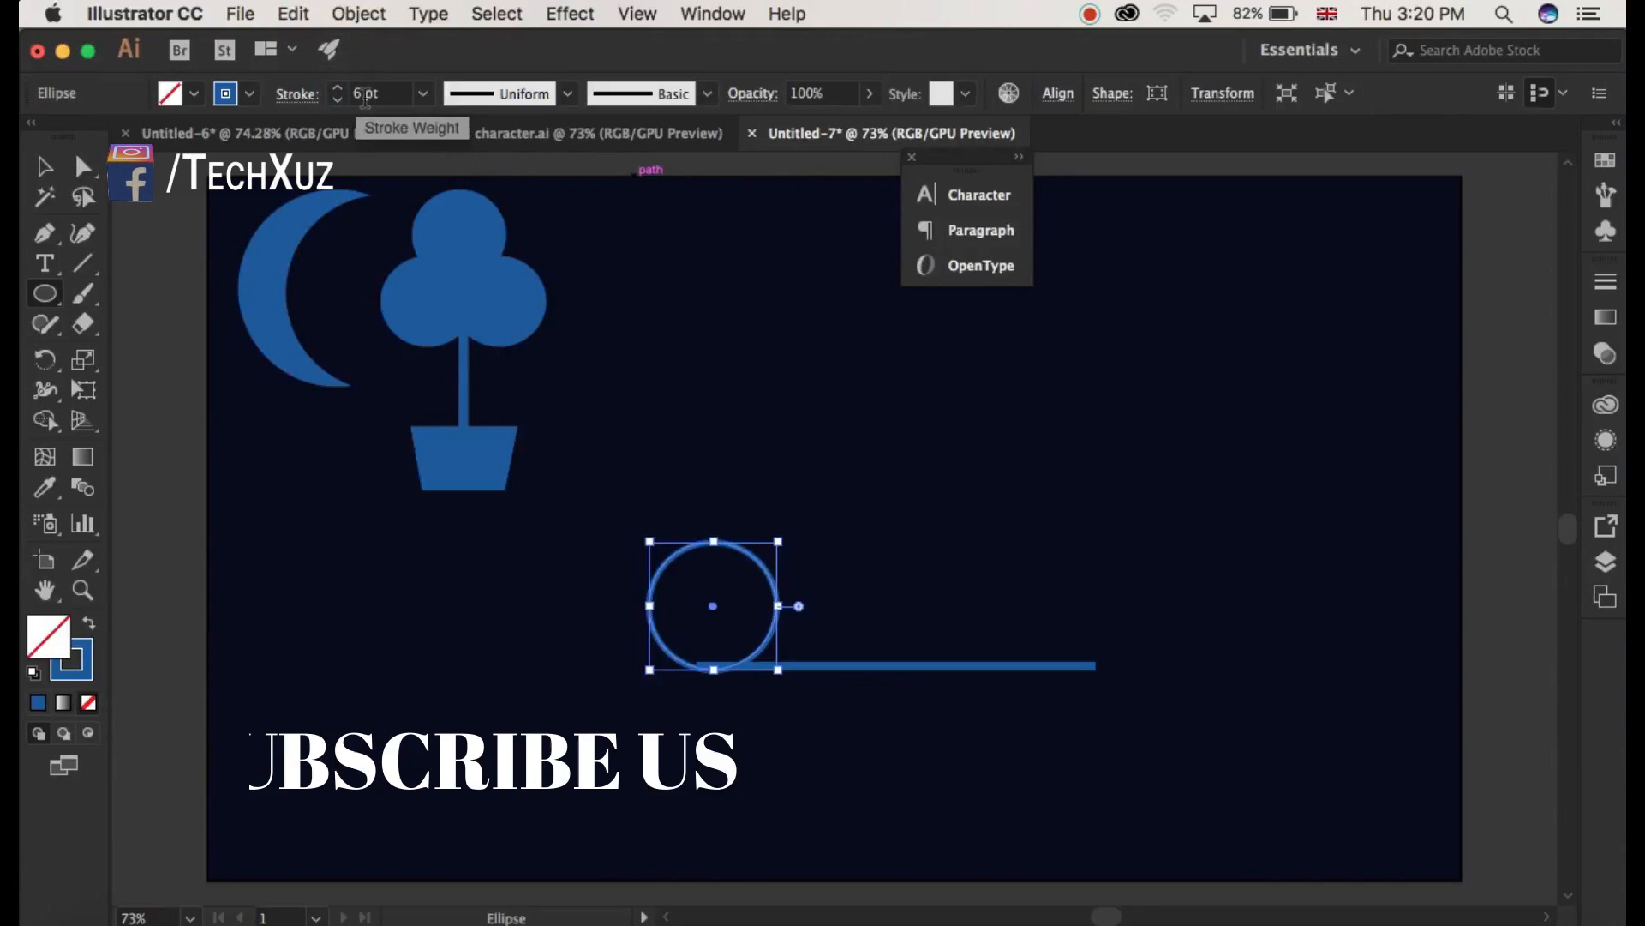
pyautogui.write('10')
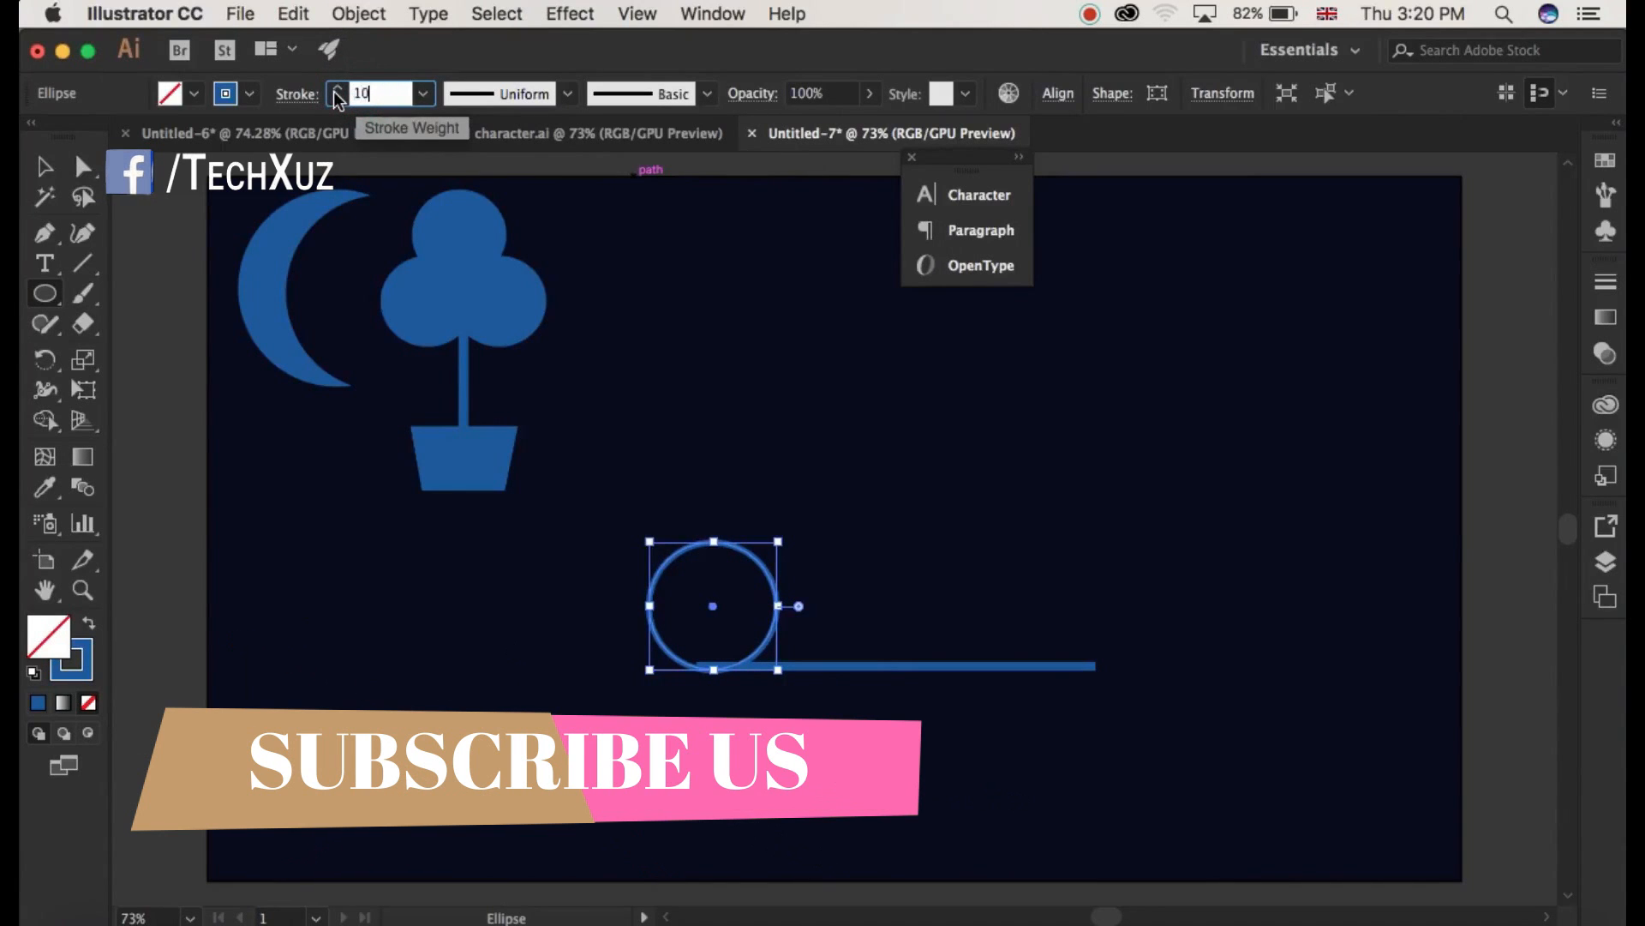
pyautogui.press('Return')
pyautogui.click(45, 160)
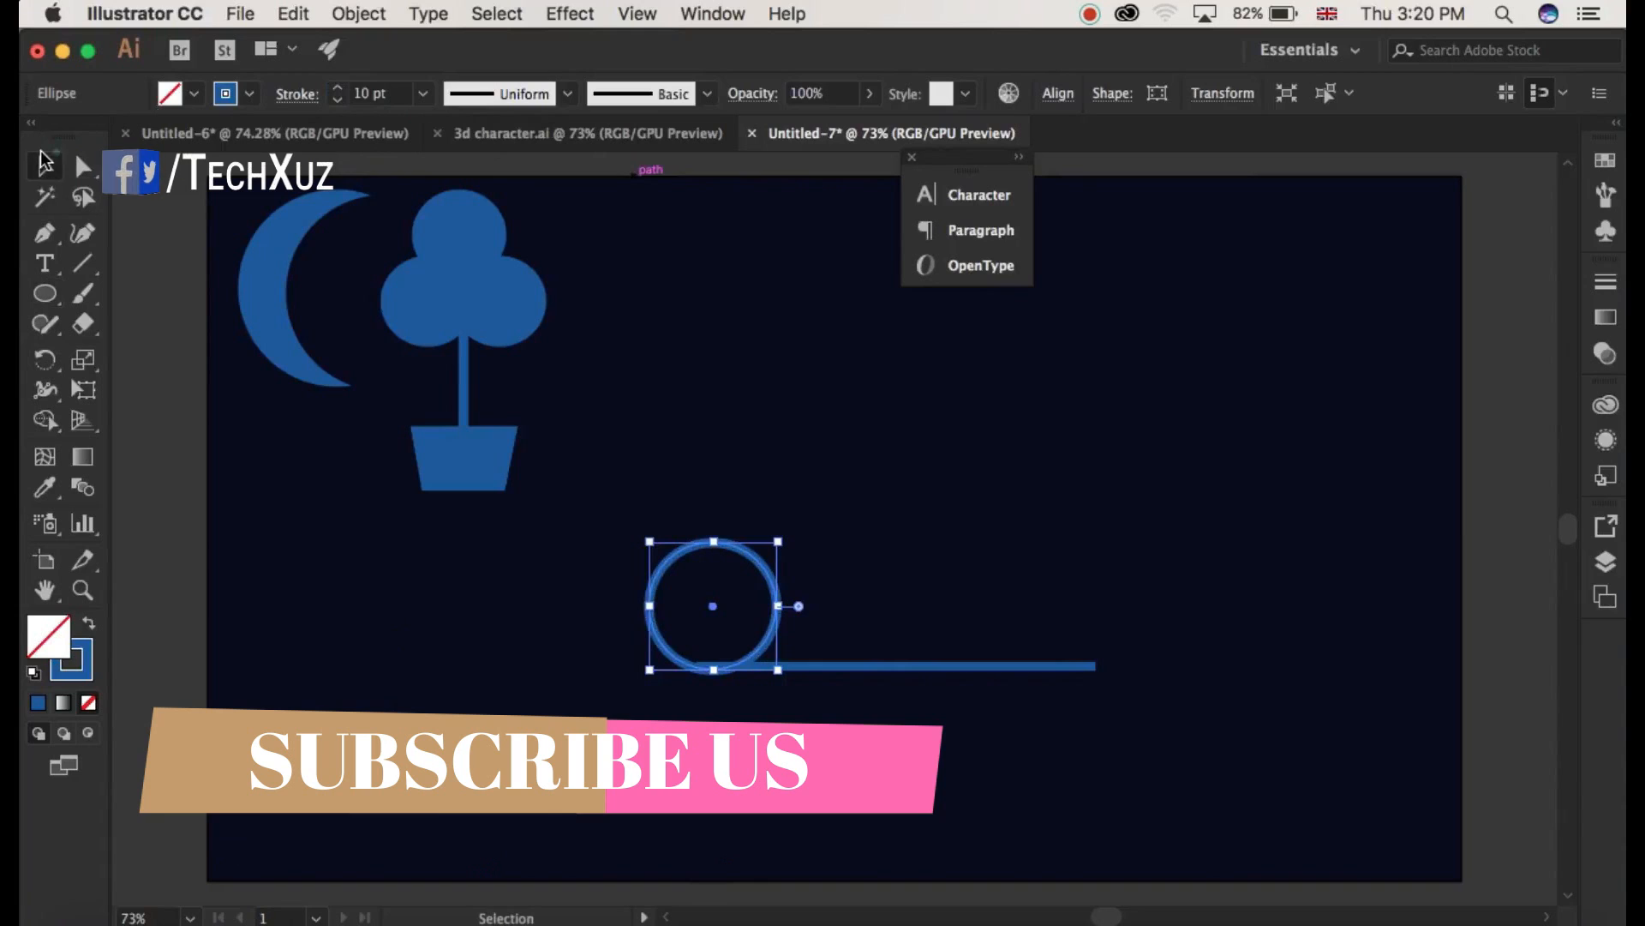
pyautogui.click(558, 553)
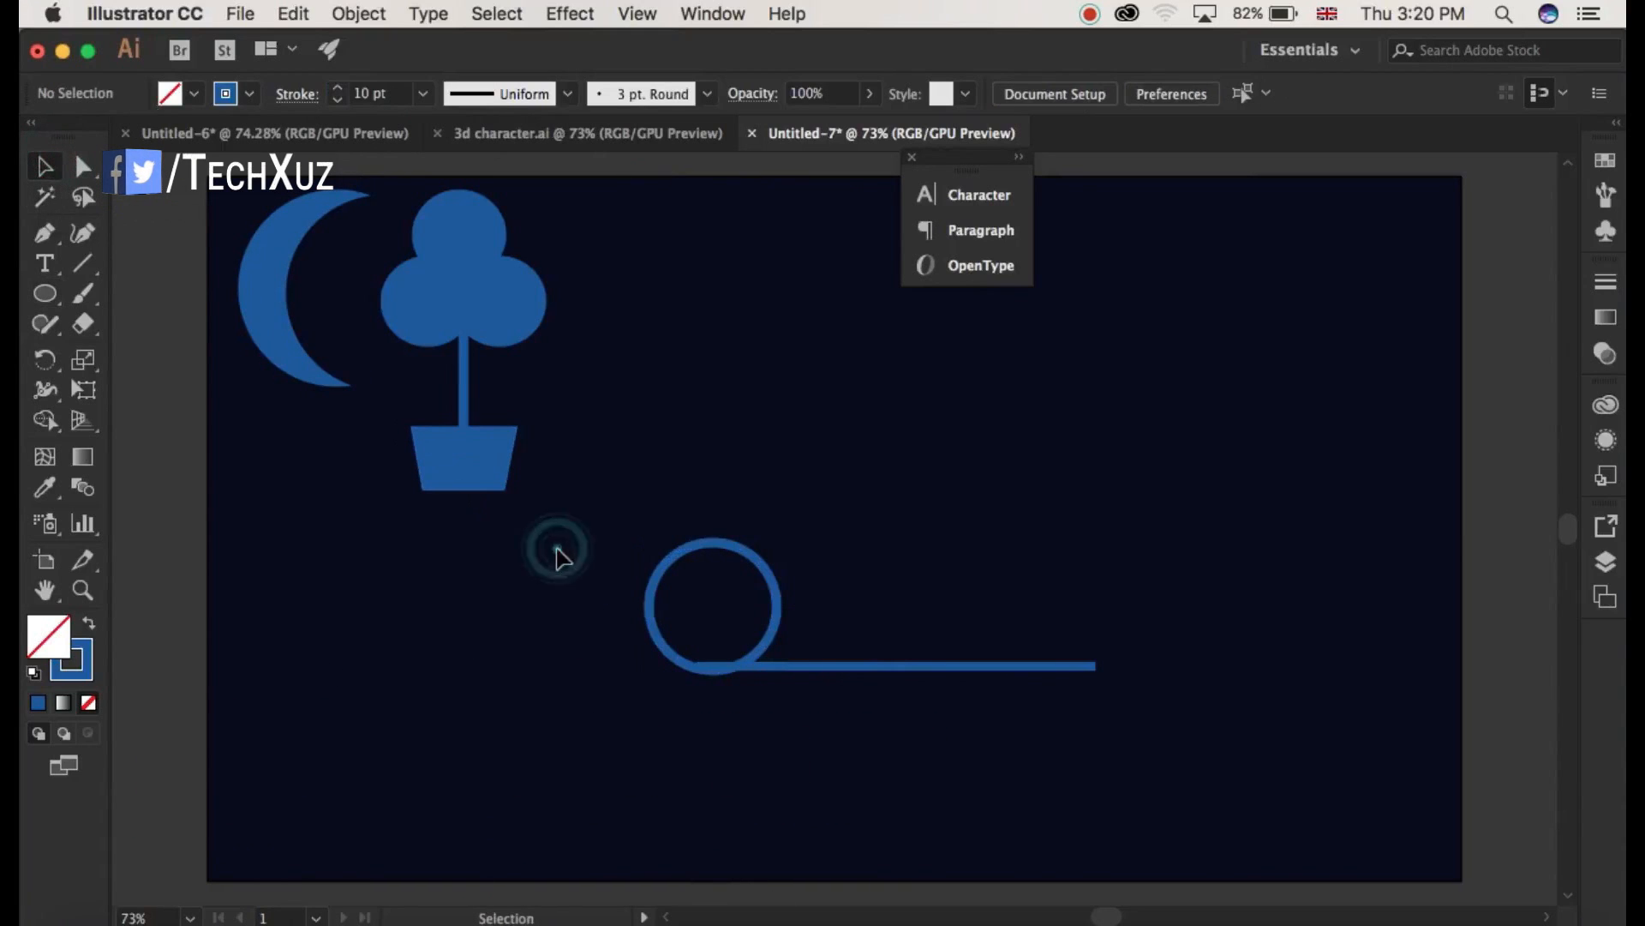
# Duplicate the ring five times to form an arch of six overlapping rings above the bar, slightly enlarging the second ring.
pyautogui.click(781, 606)
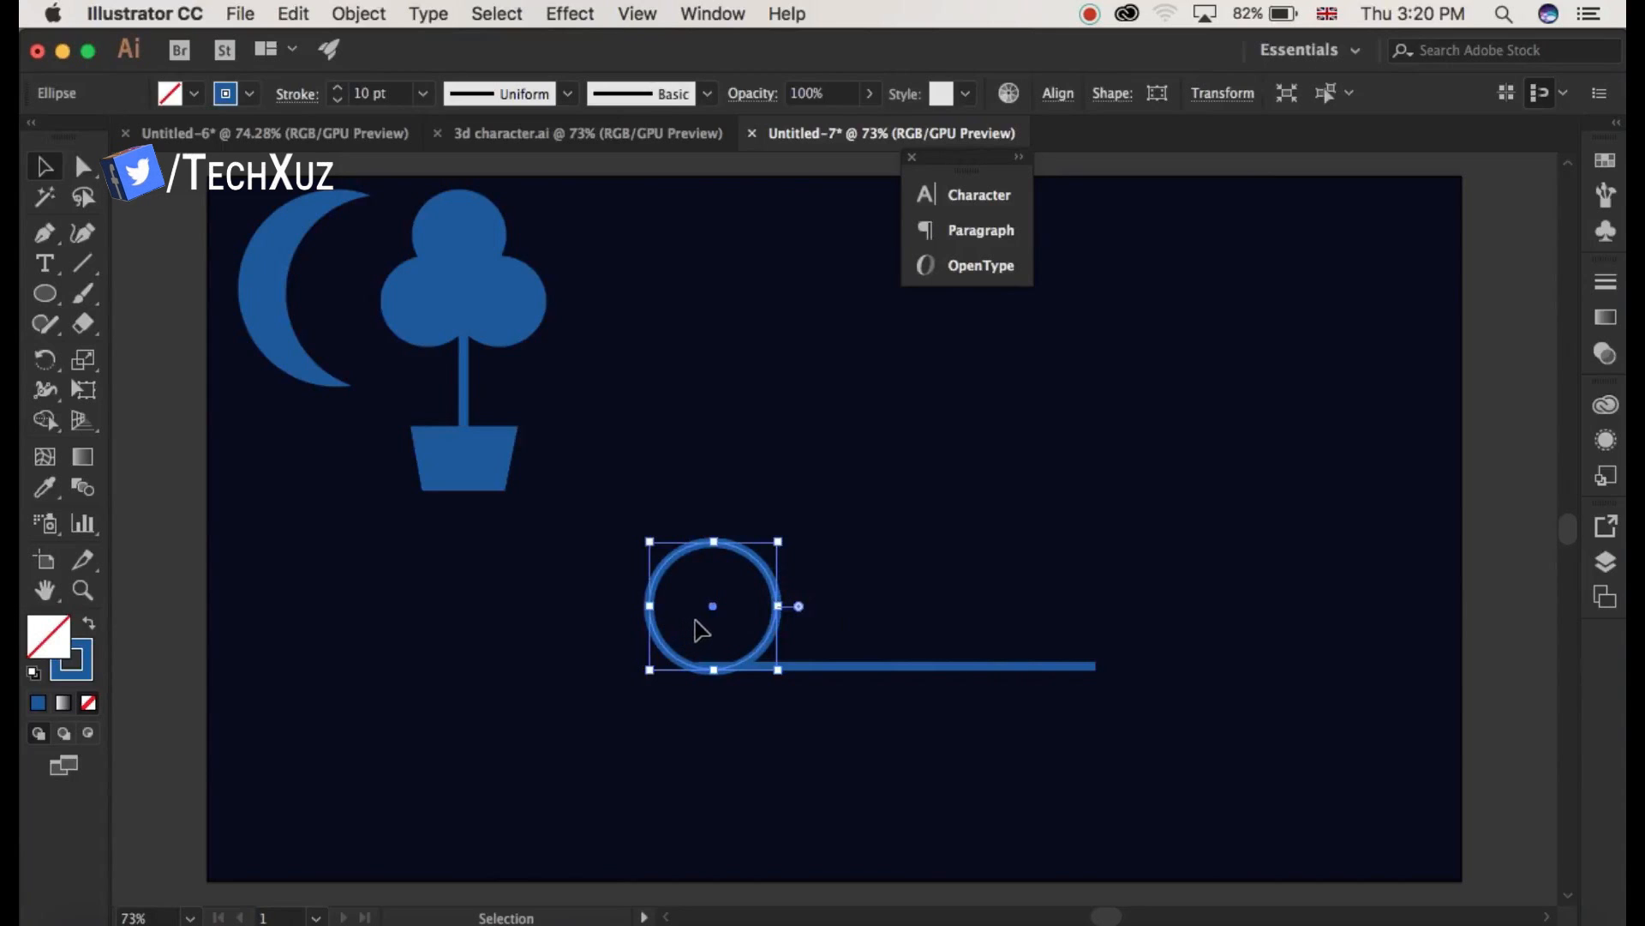
pyautogui.moveTo(709, 606); pyautogui.dragTo(763, 523)
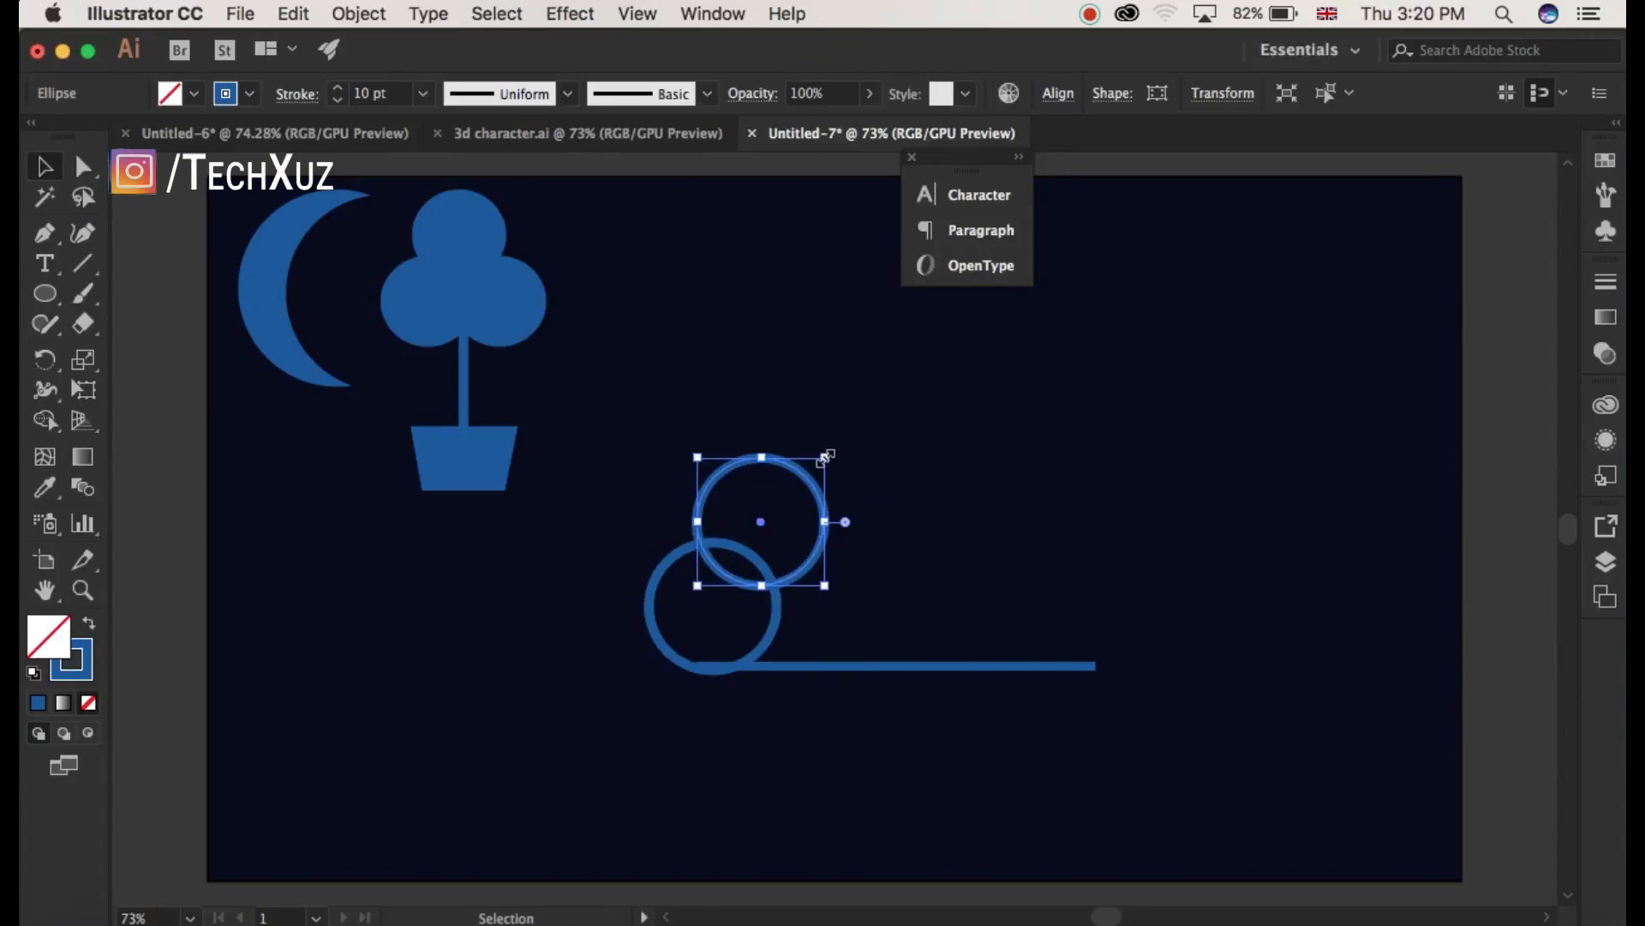
pyautogui.moveTo(827, 455); pyautogui.dragTo(838, 449)
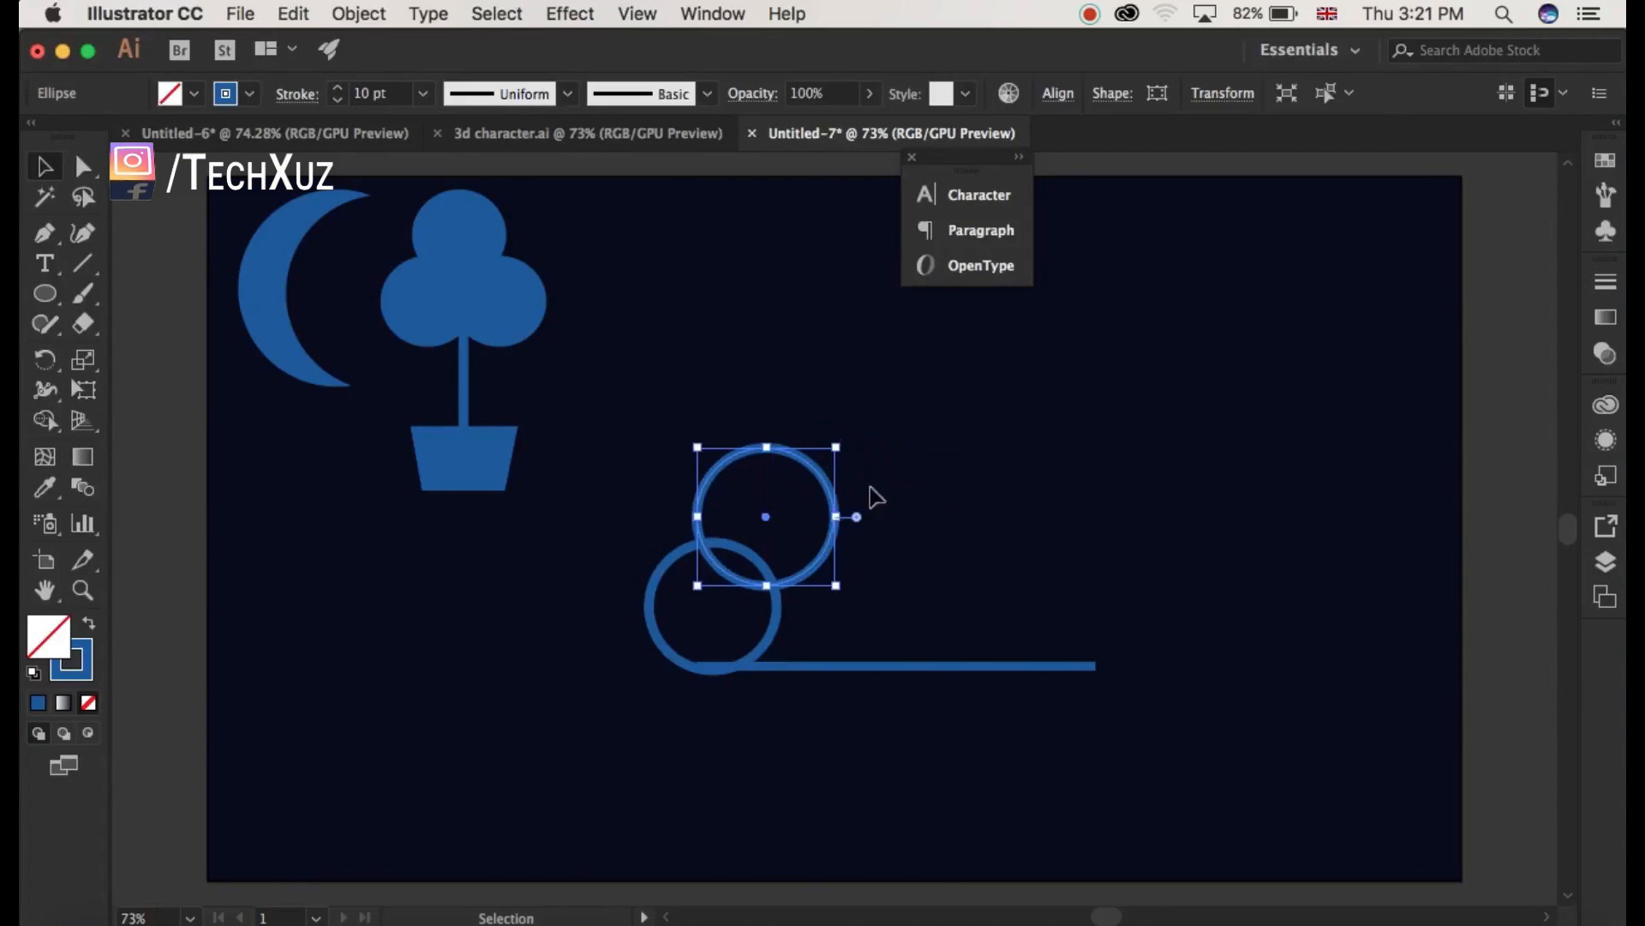
pyautogui.click(710, 629)
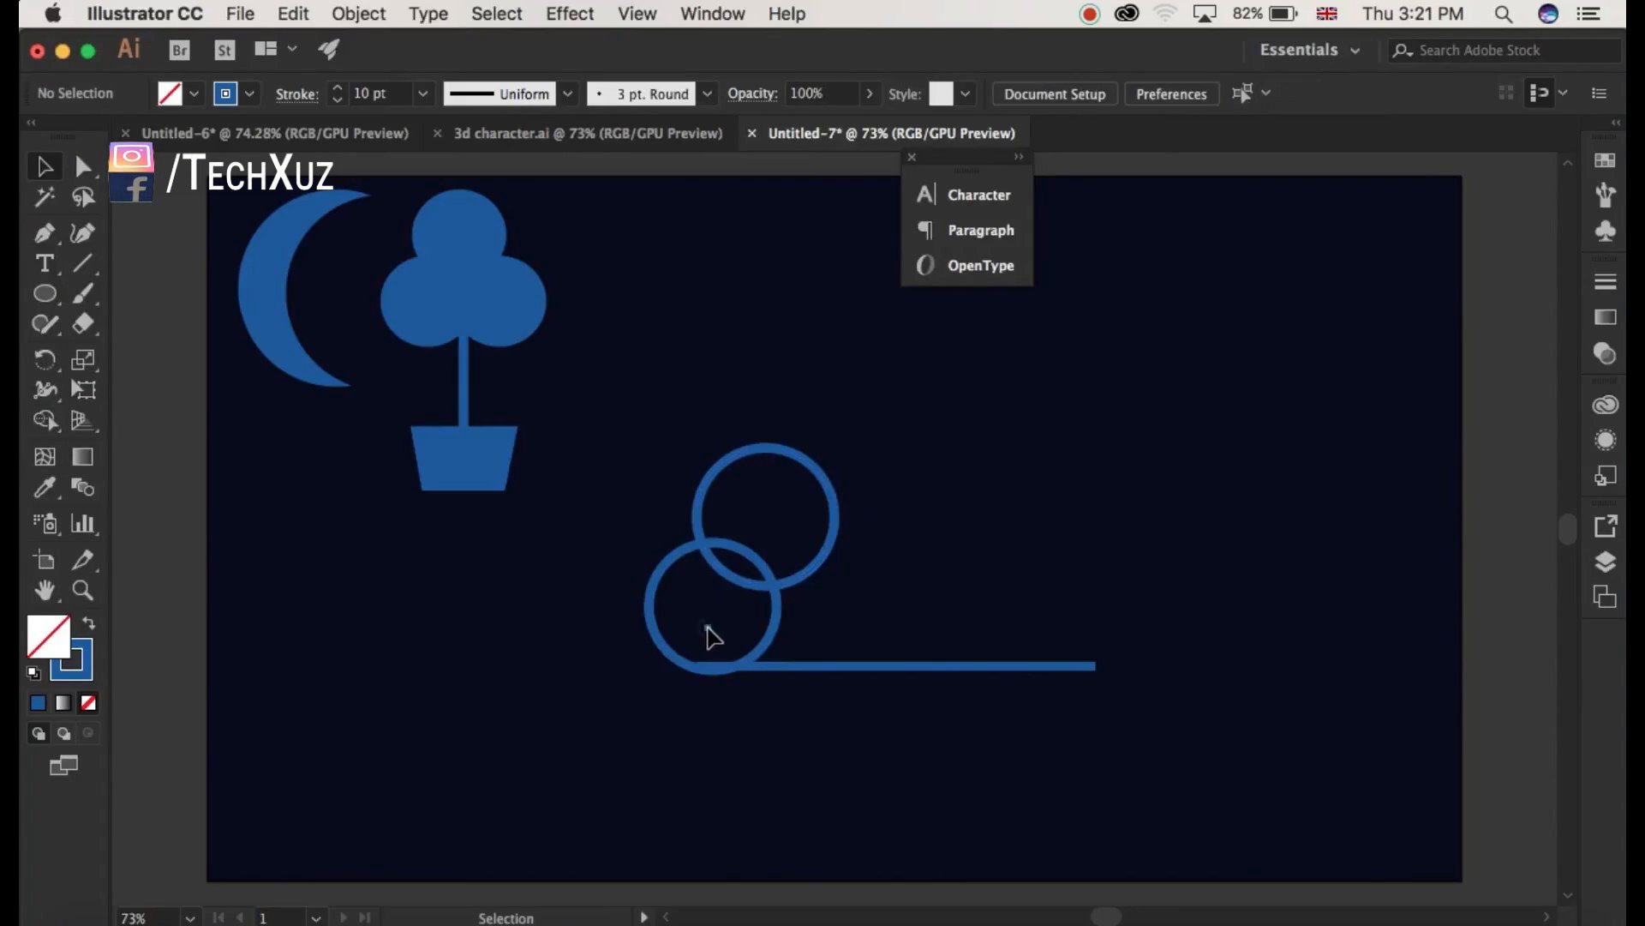
pyautogui.click(776, 610)
pyautogui.moveTo(696, 604); pyautogui.dragTo(1076, 609)
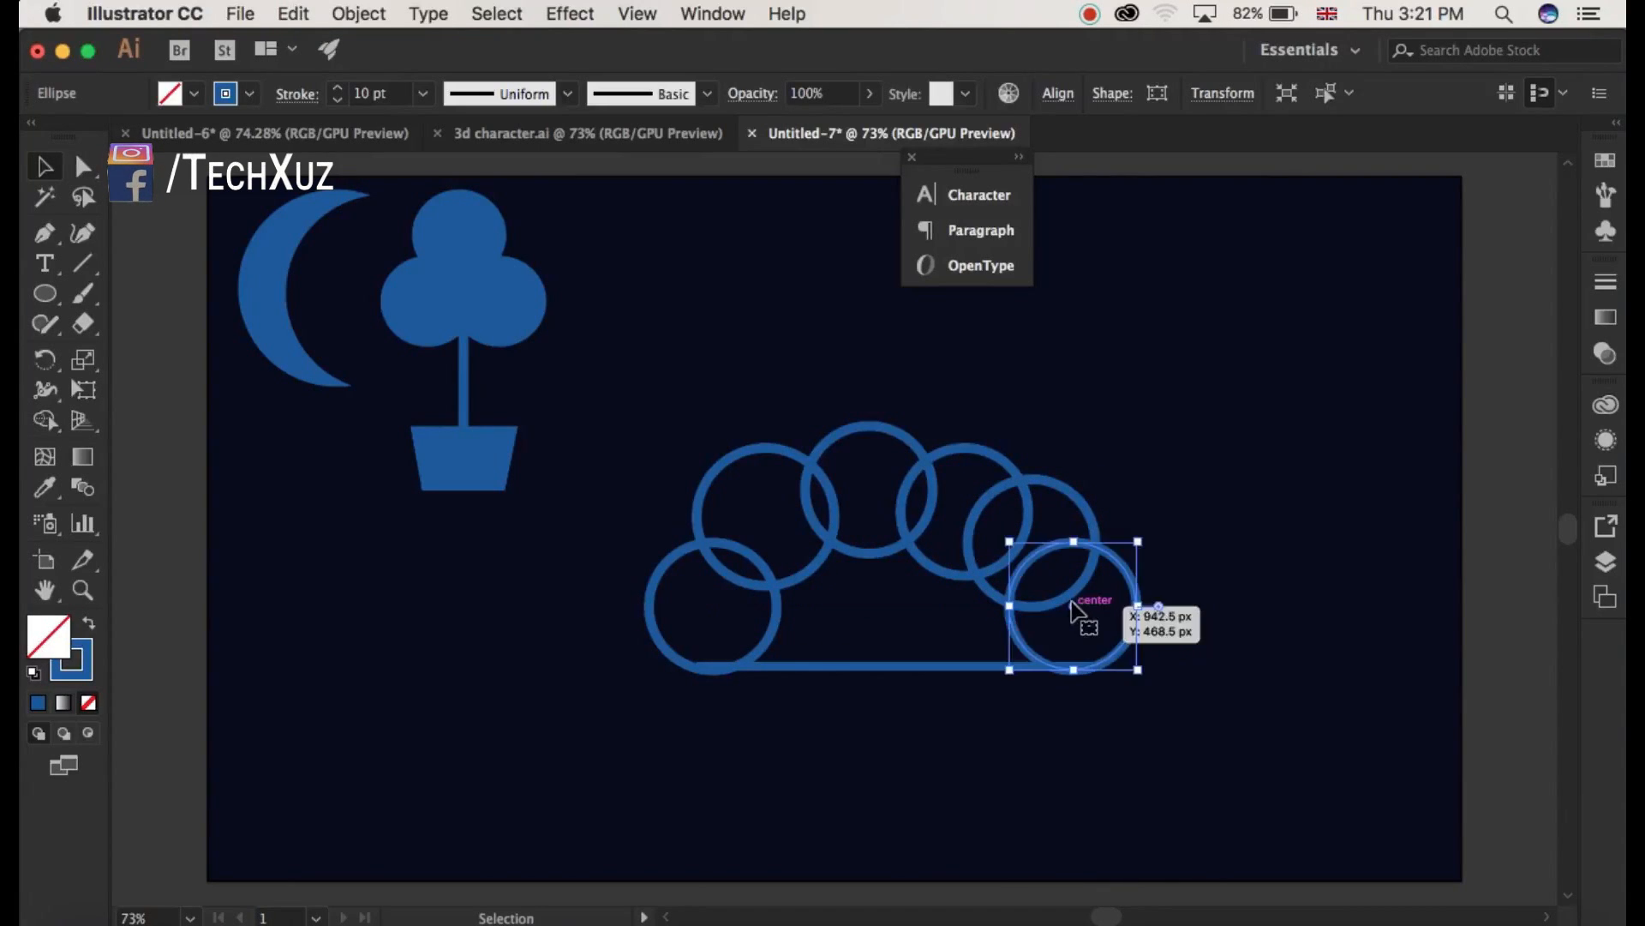
pyautogui.click(1265, 595)
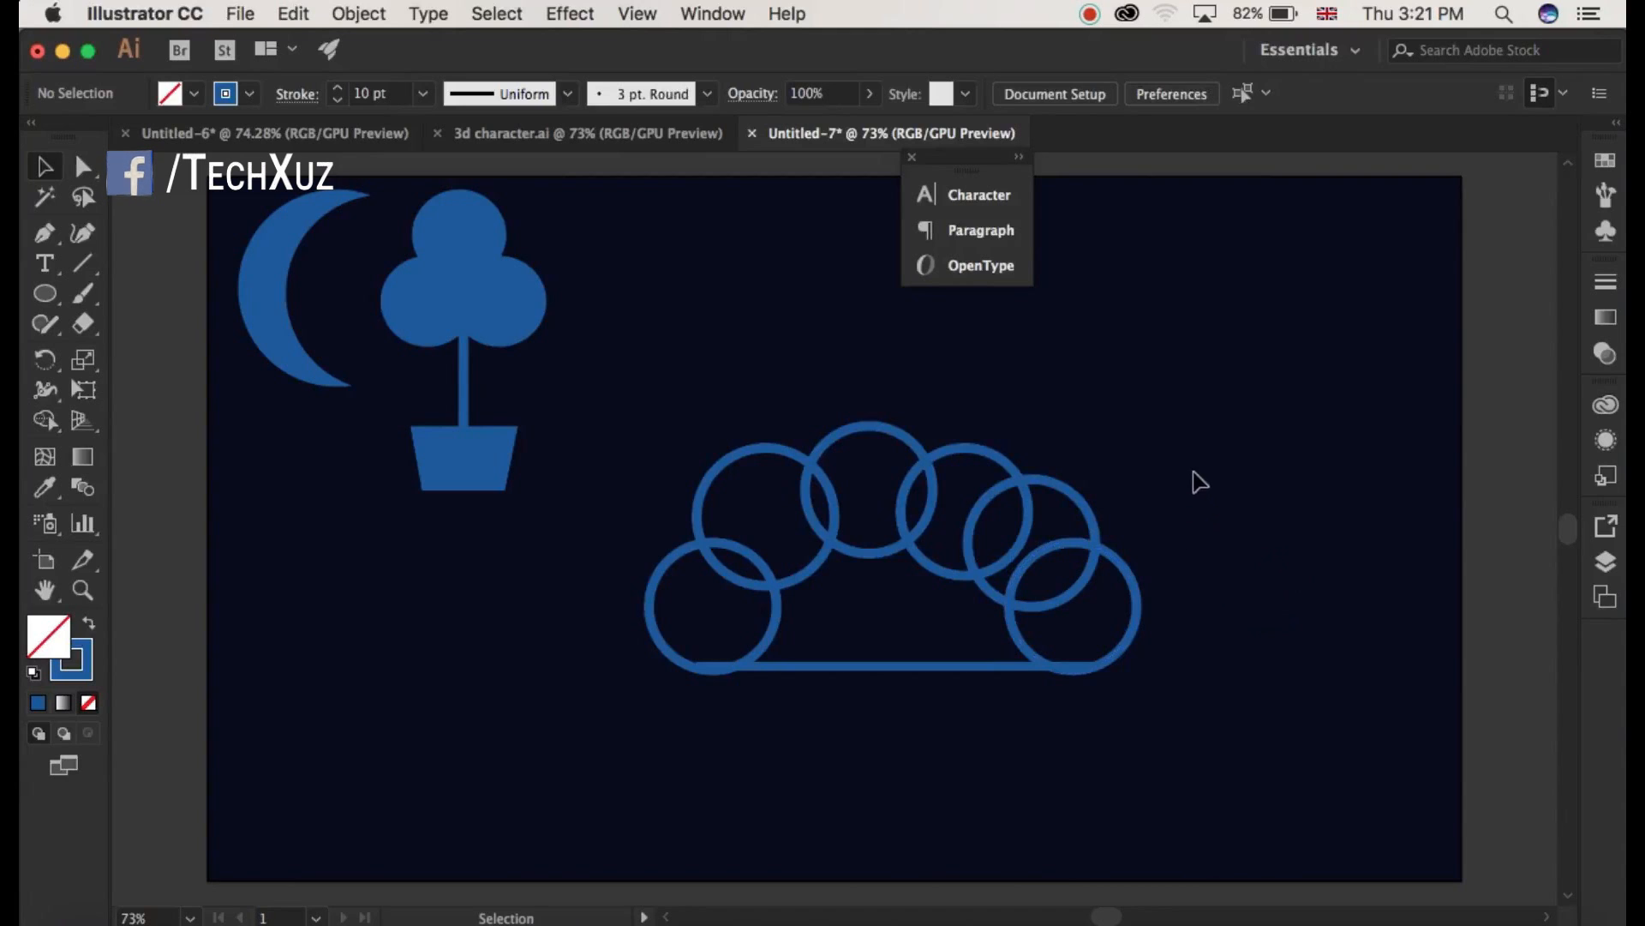
pyautogui.moveTo(1119, 542); pyautogui.dragTo(665, 747)
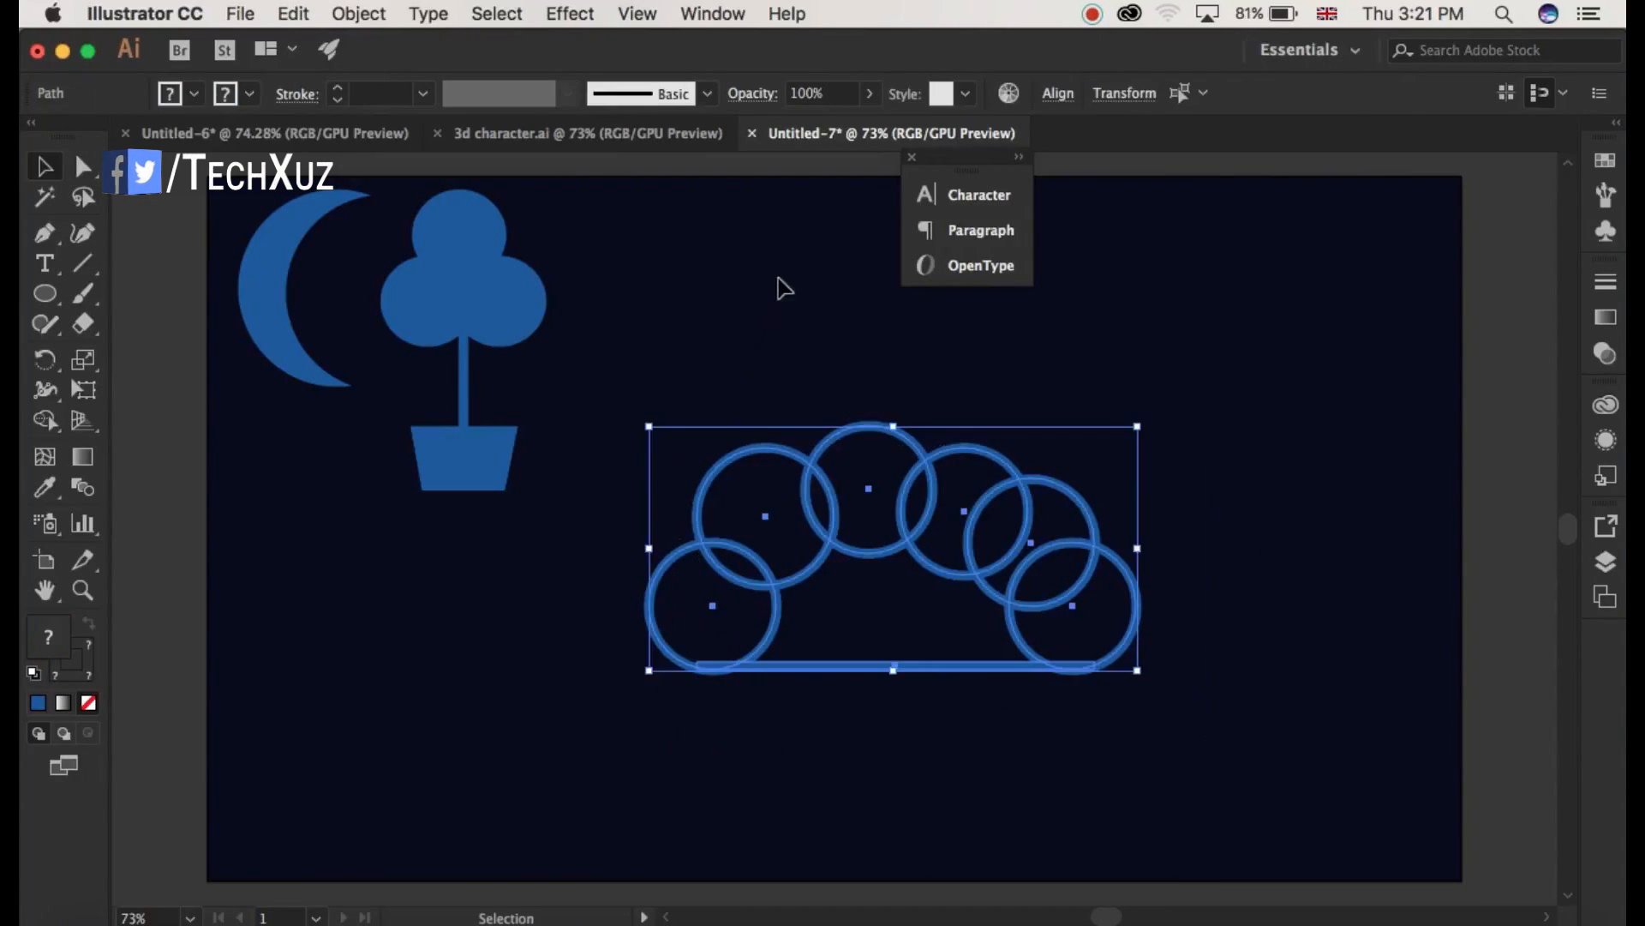
pyautogui.click(778, 285)
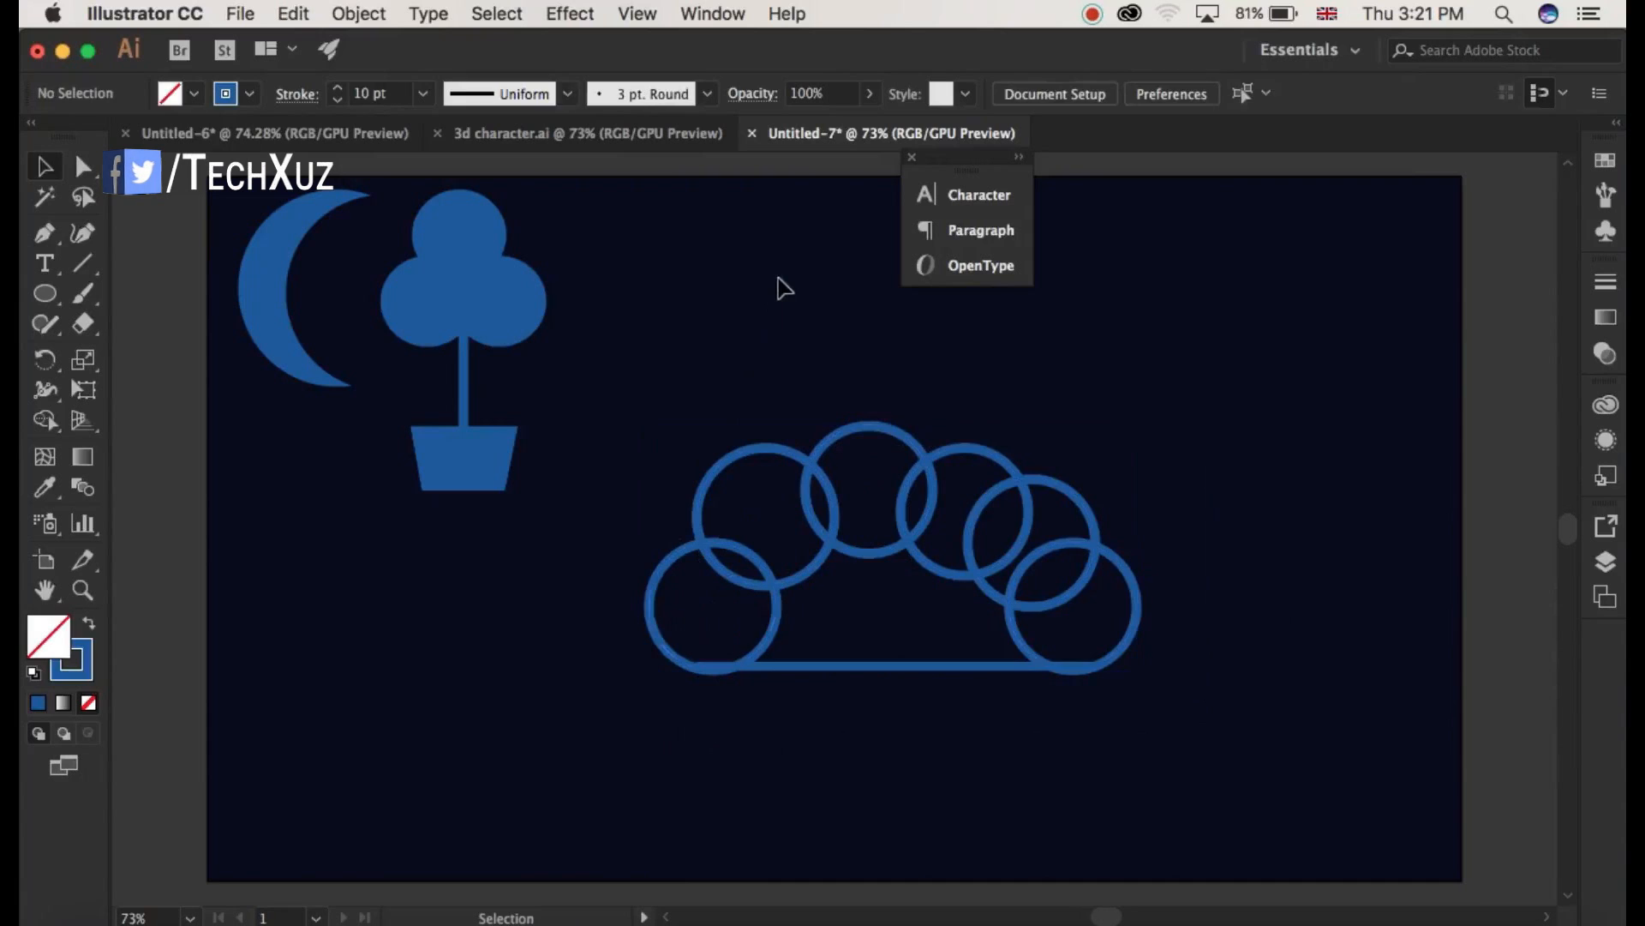
# Switch to Outline view and shift the arch's leftmost circle slightly upward to line up with the bar's lower edge.
pyautogui.click(643, 18)
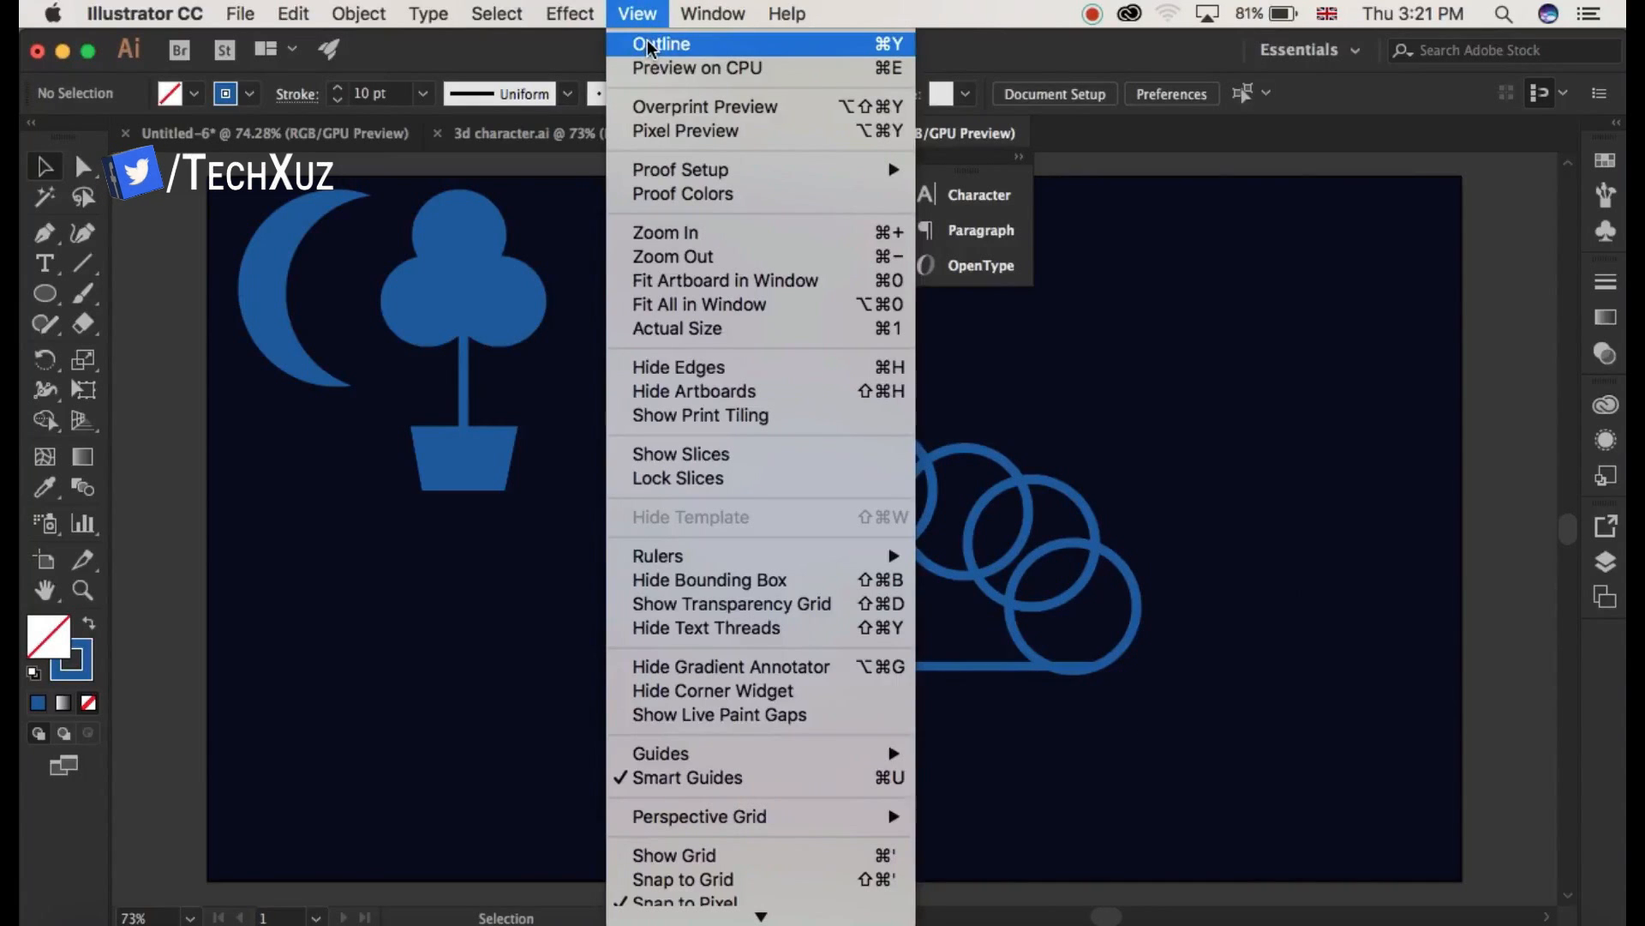
pyautogui.click(652, 44)
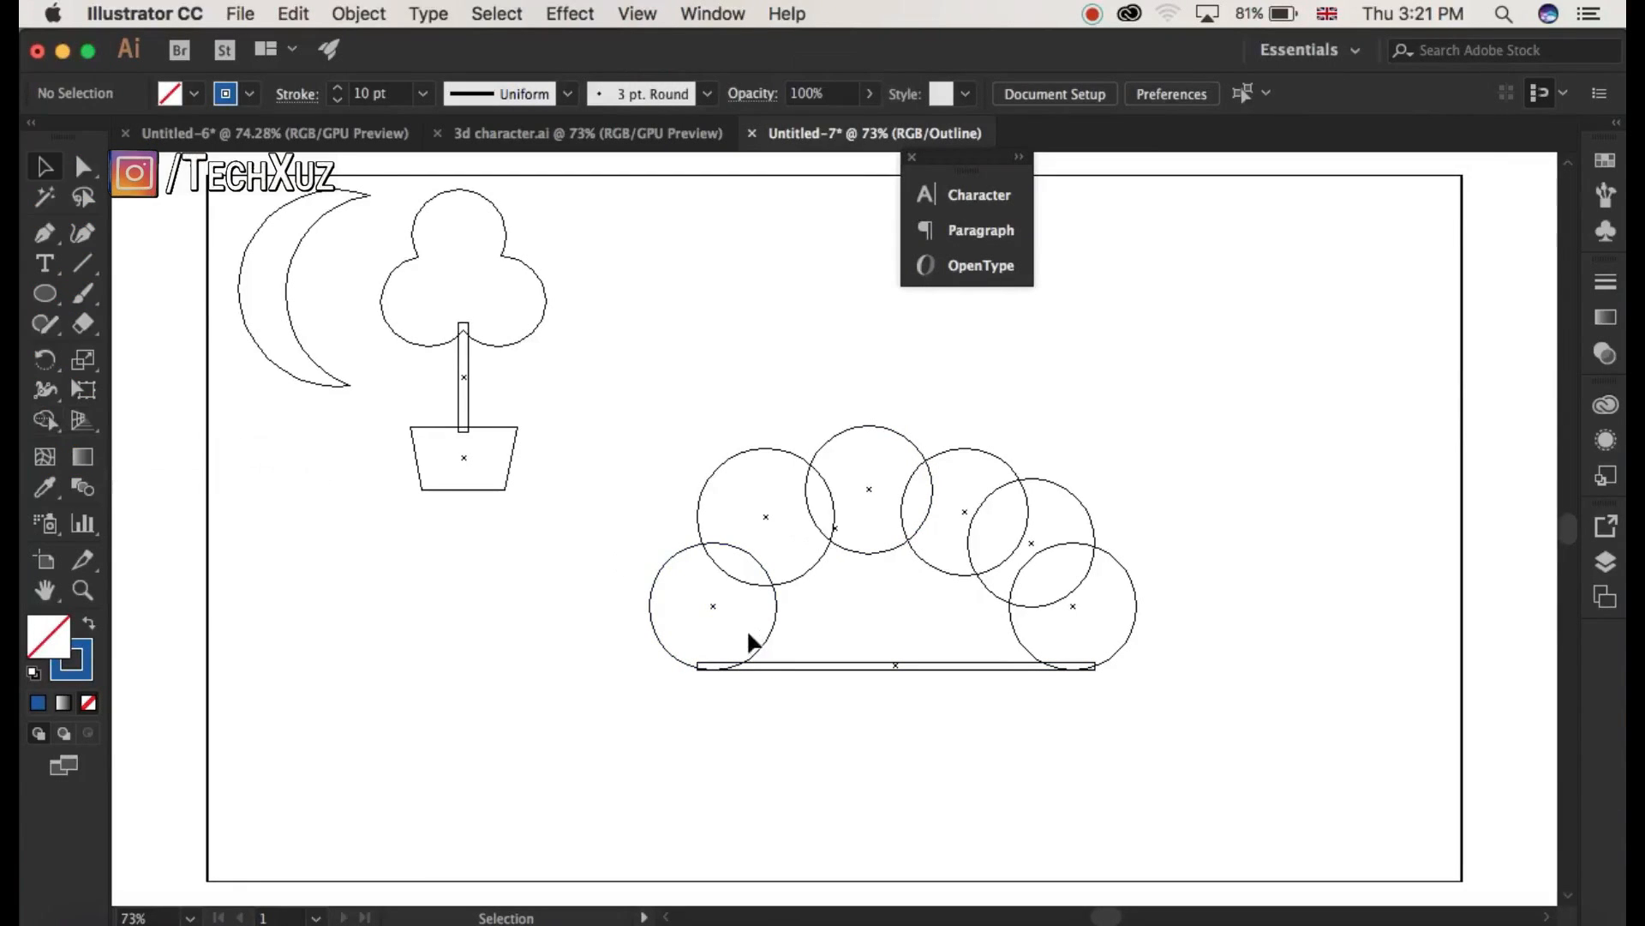
pyautogui.click(756, 648)
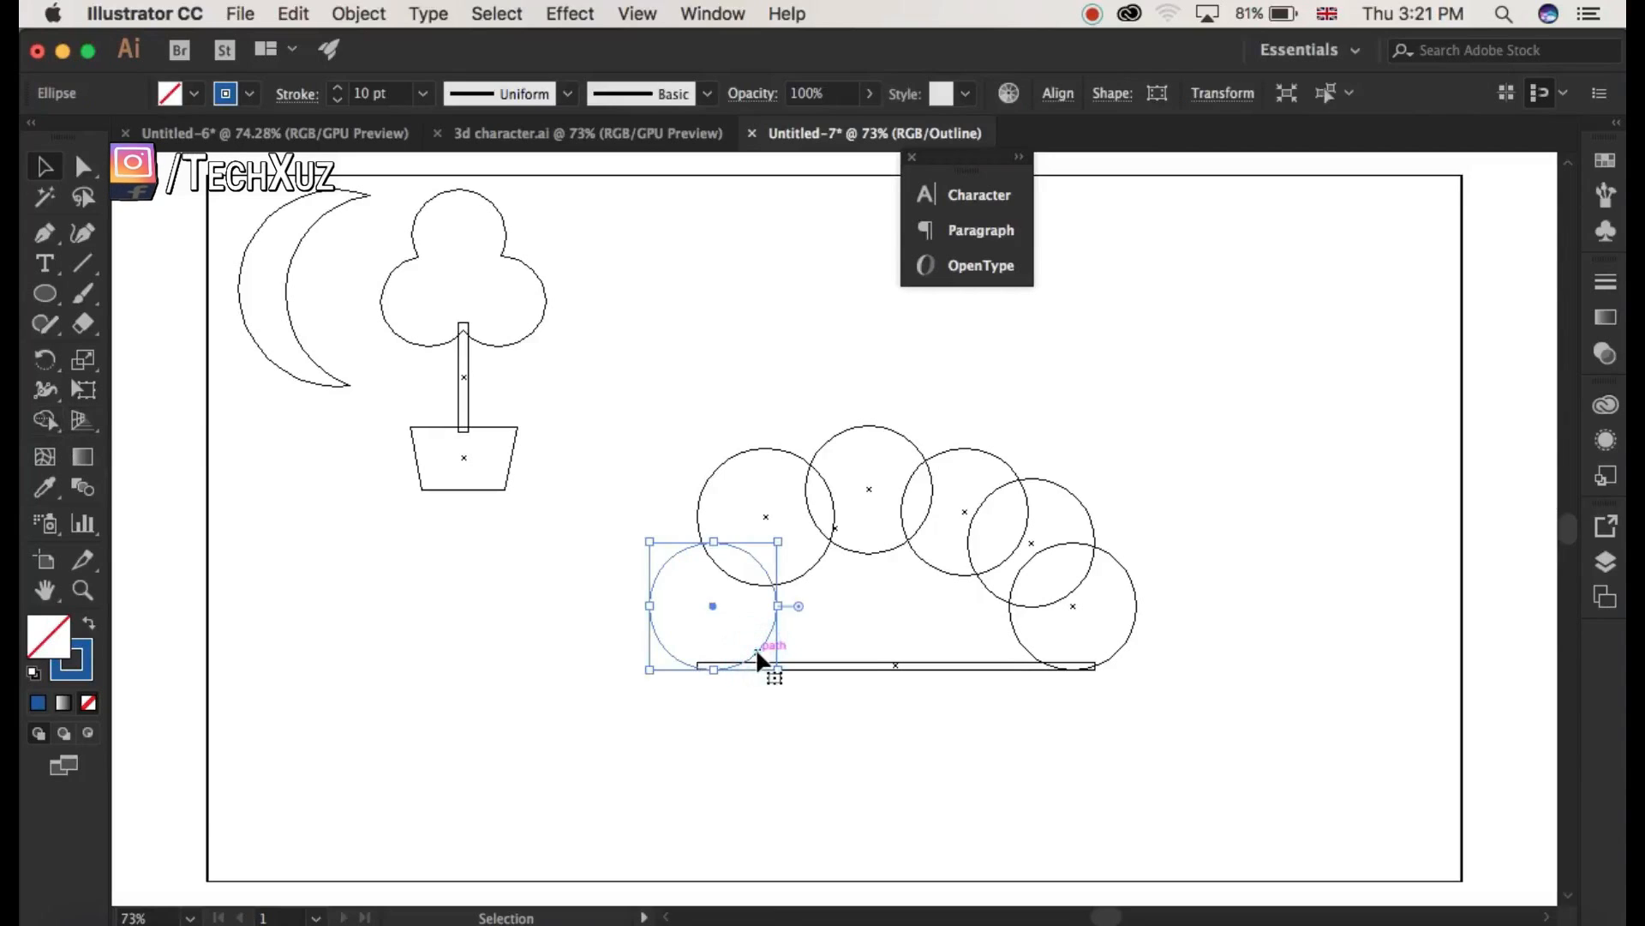
pyautogui.moveTo(756, 648); pyautogui.dragTo(758, 645)
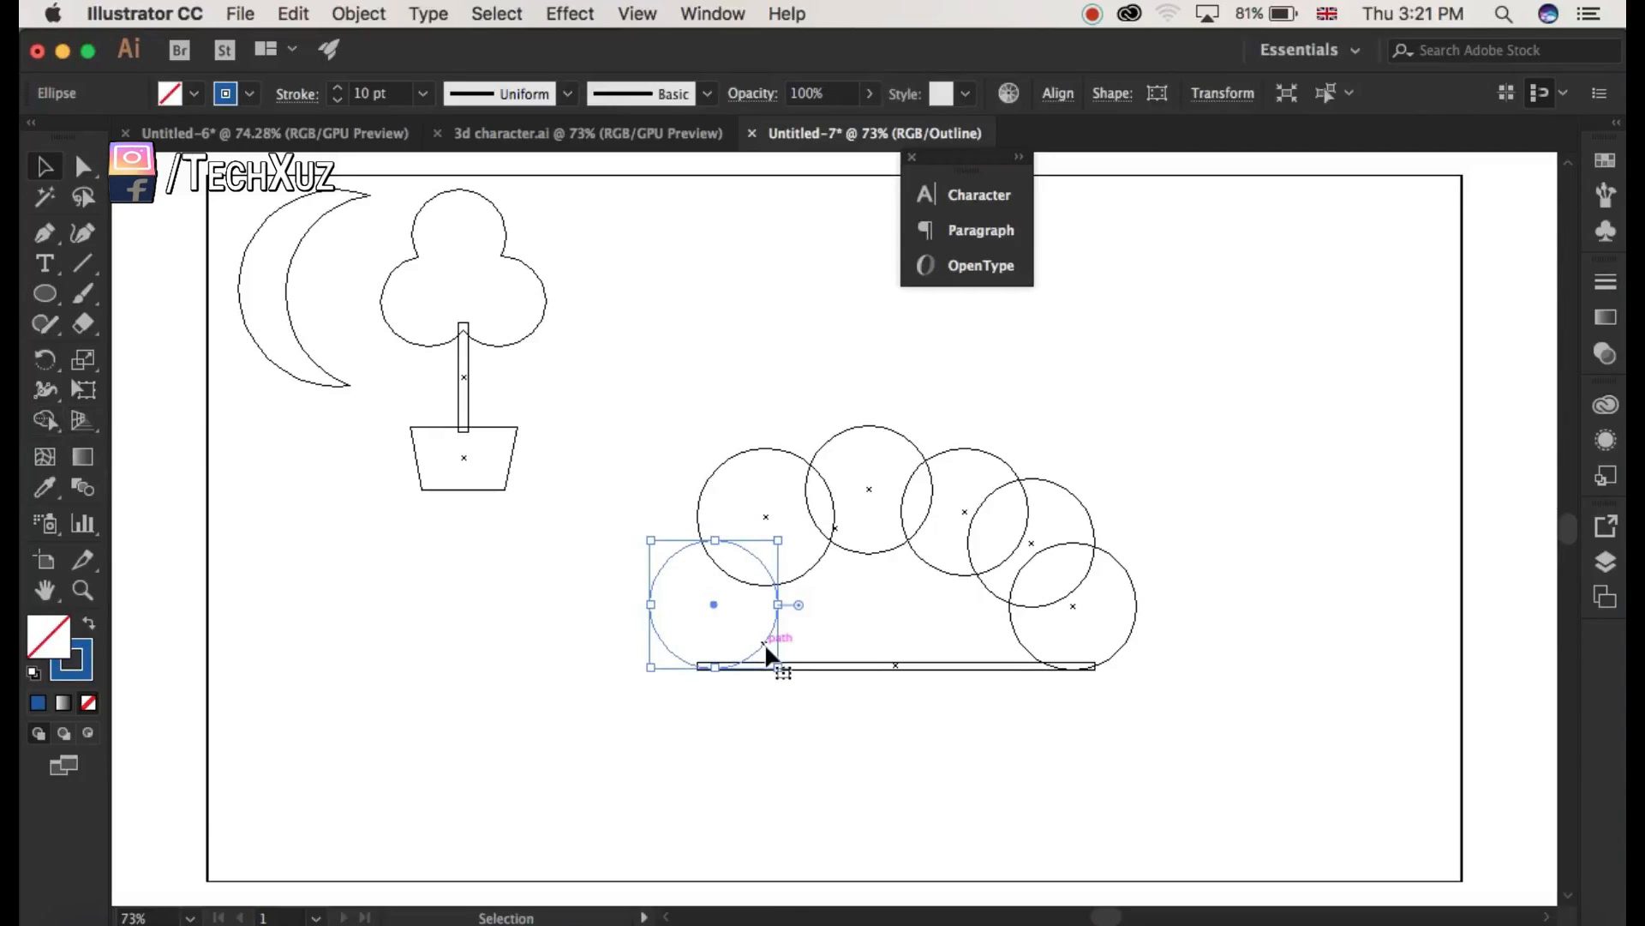
pyautogui.click(945, 760)
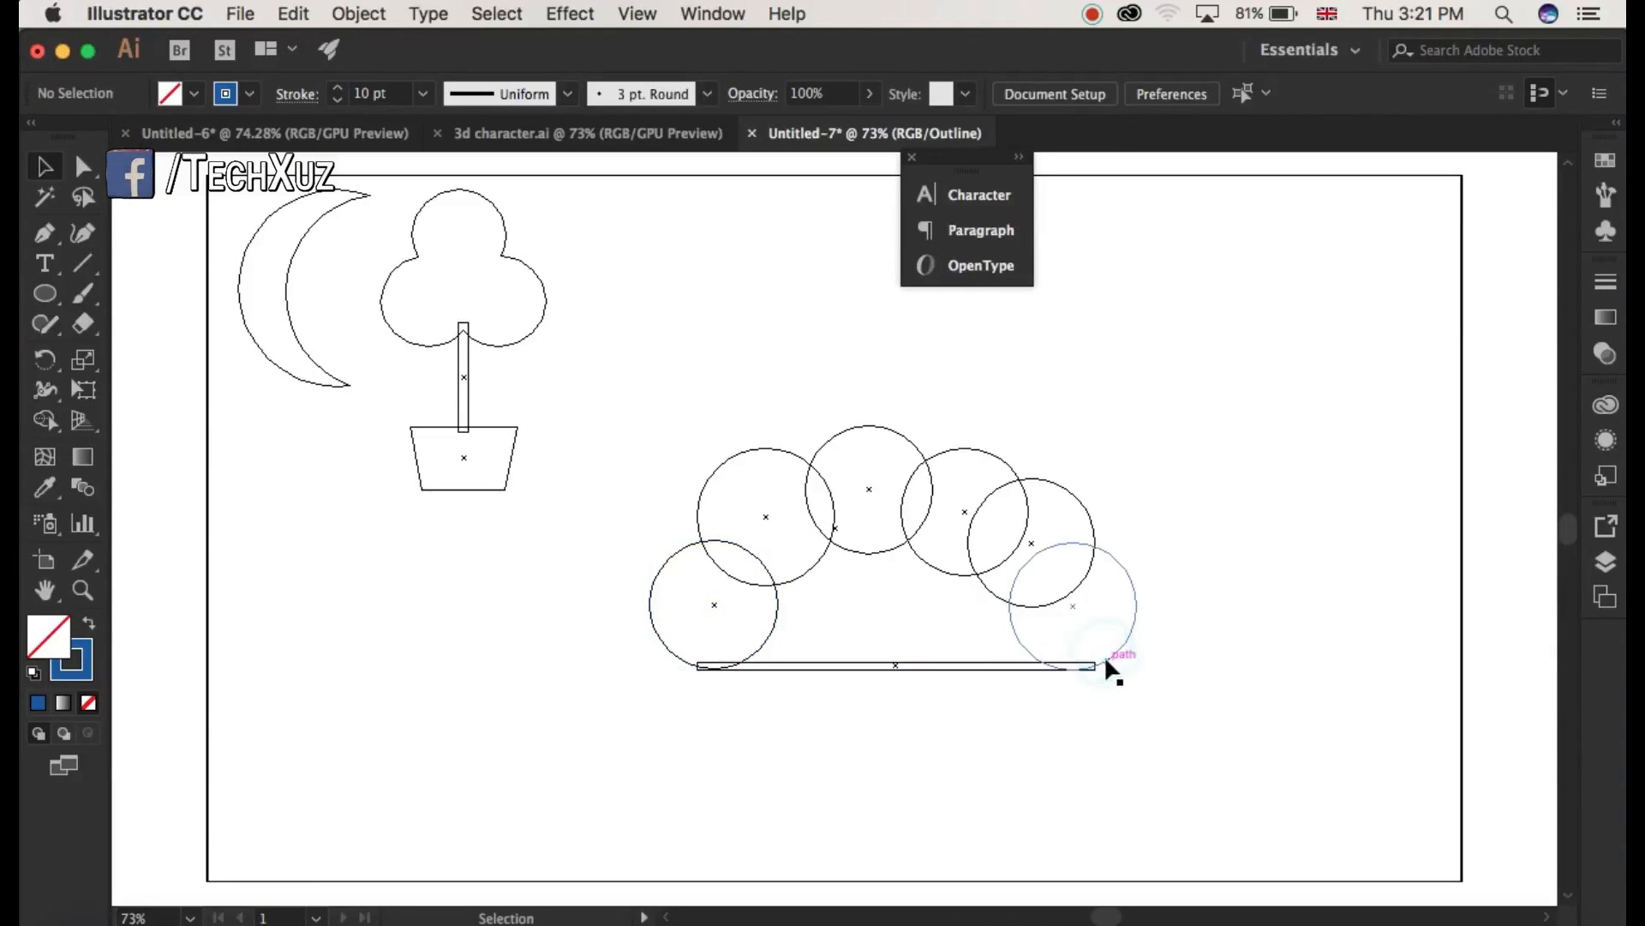
# Nudge the arch's rightmost circle slightly up and to the right to line up with the bar's end.
pyautogui.click(1106, 657)
pyautogui.press('Up')
pyautogui.press('Up')
pyautogui.press('Up')
pyautogui.press('Up')
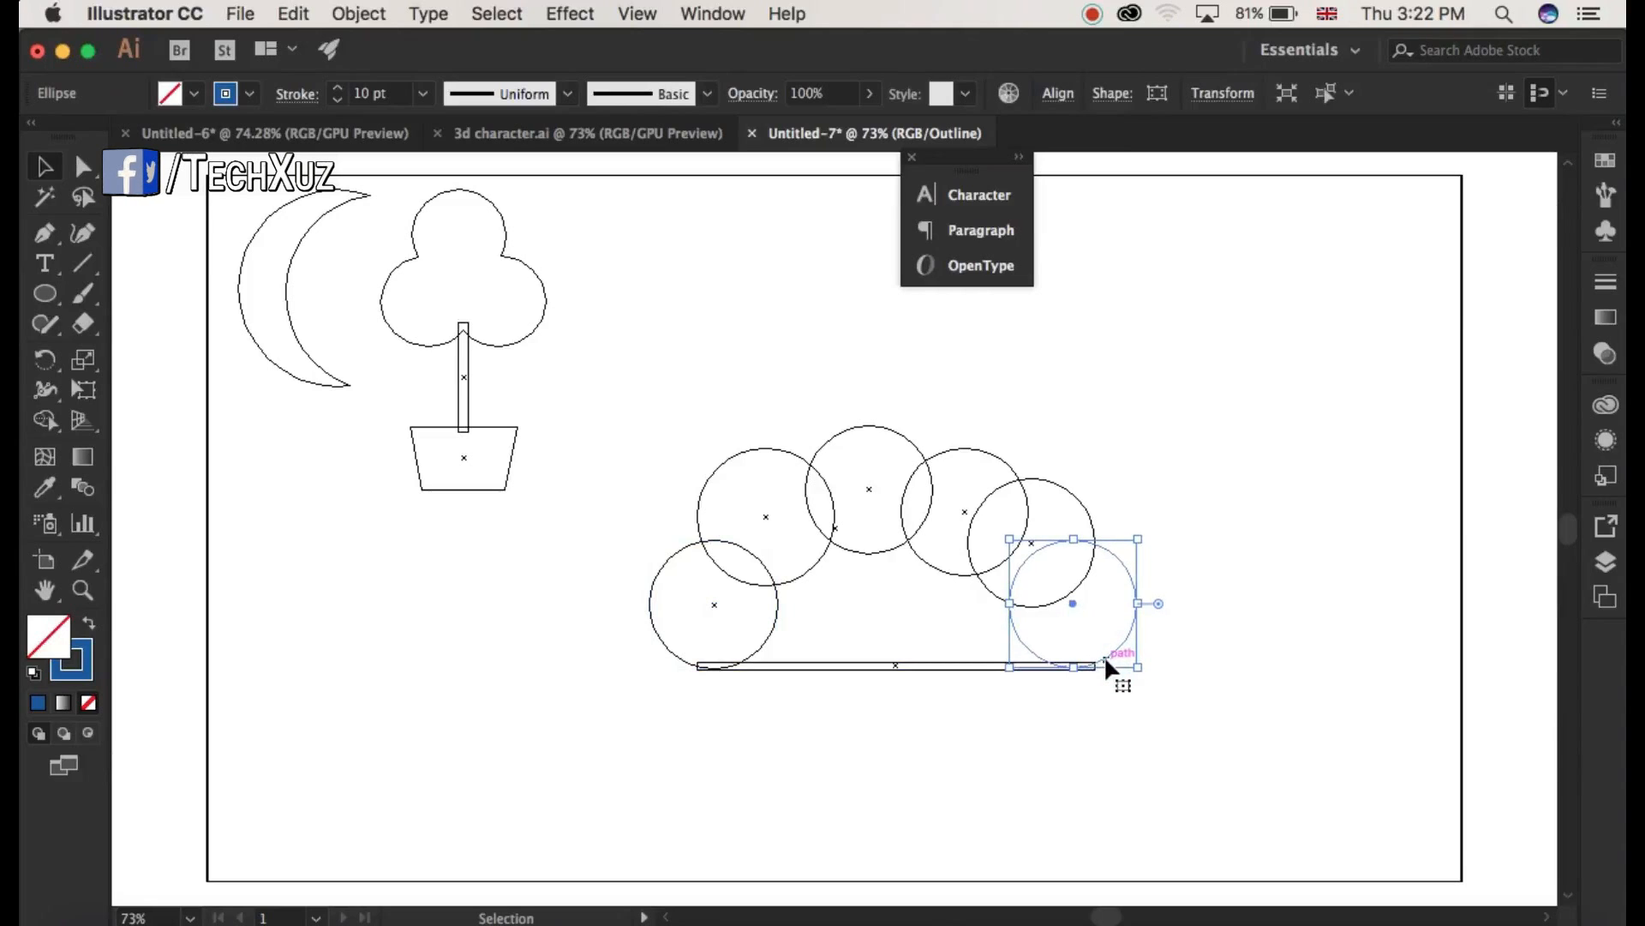
pyautogui.press('Right')
pyautogui.press('Right')
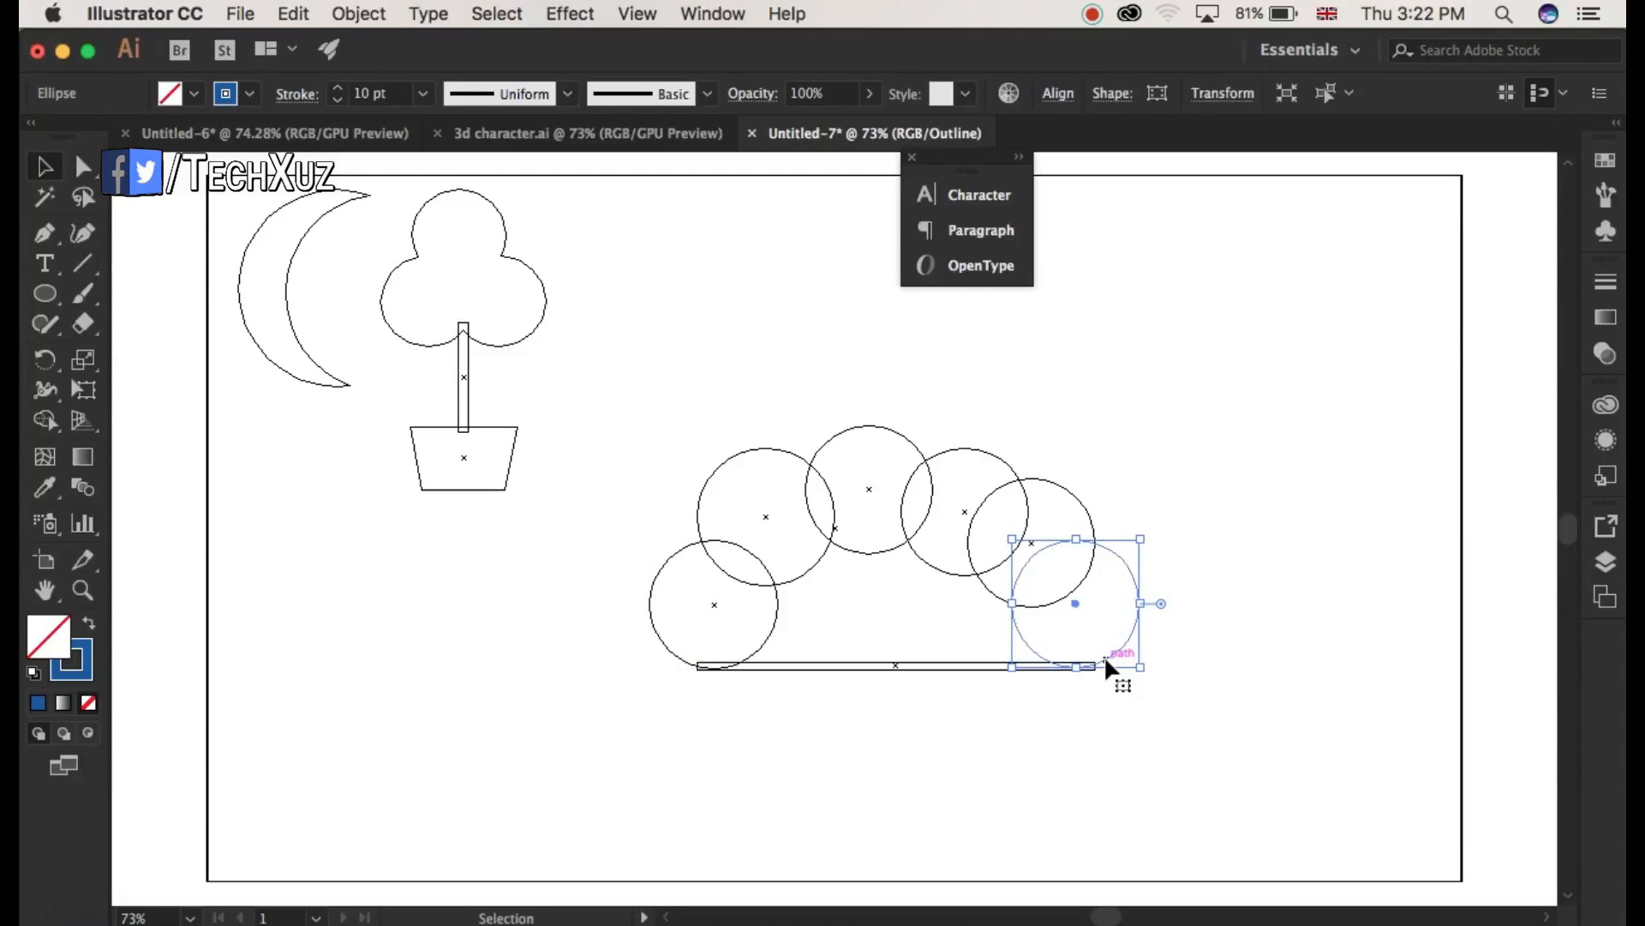
pyautogui.click(1241, 699)
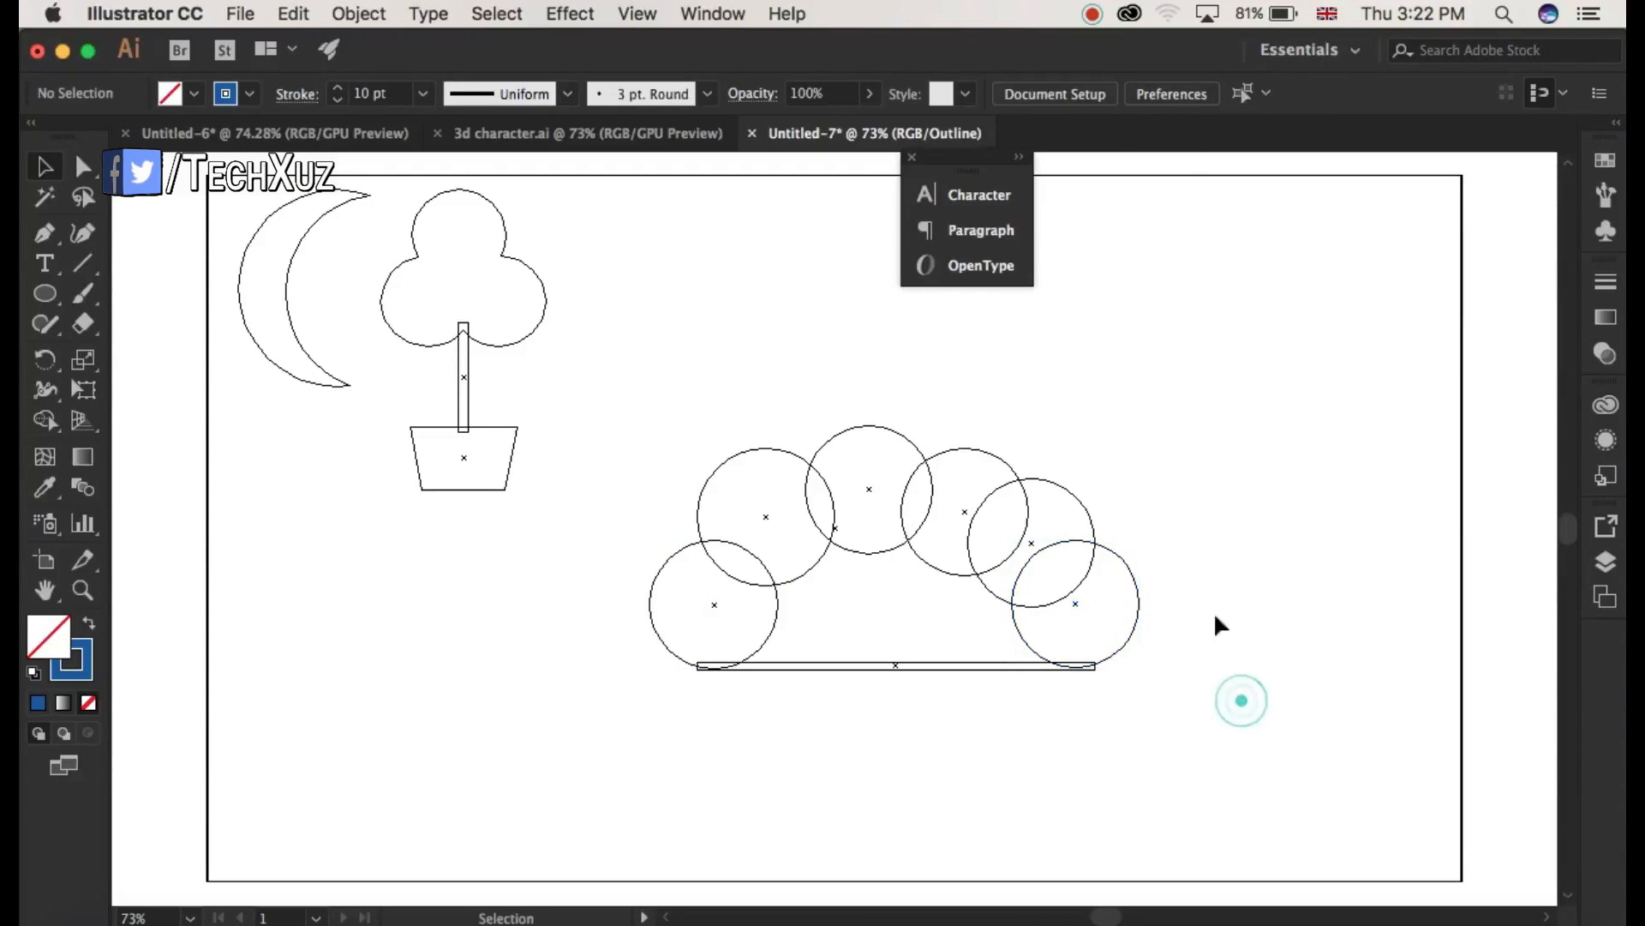
# Return to GPU Preview and check how the two end circles align with the bar.
pyautogui.click(636, 15)
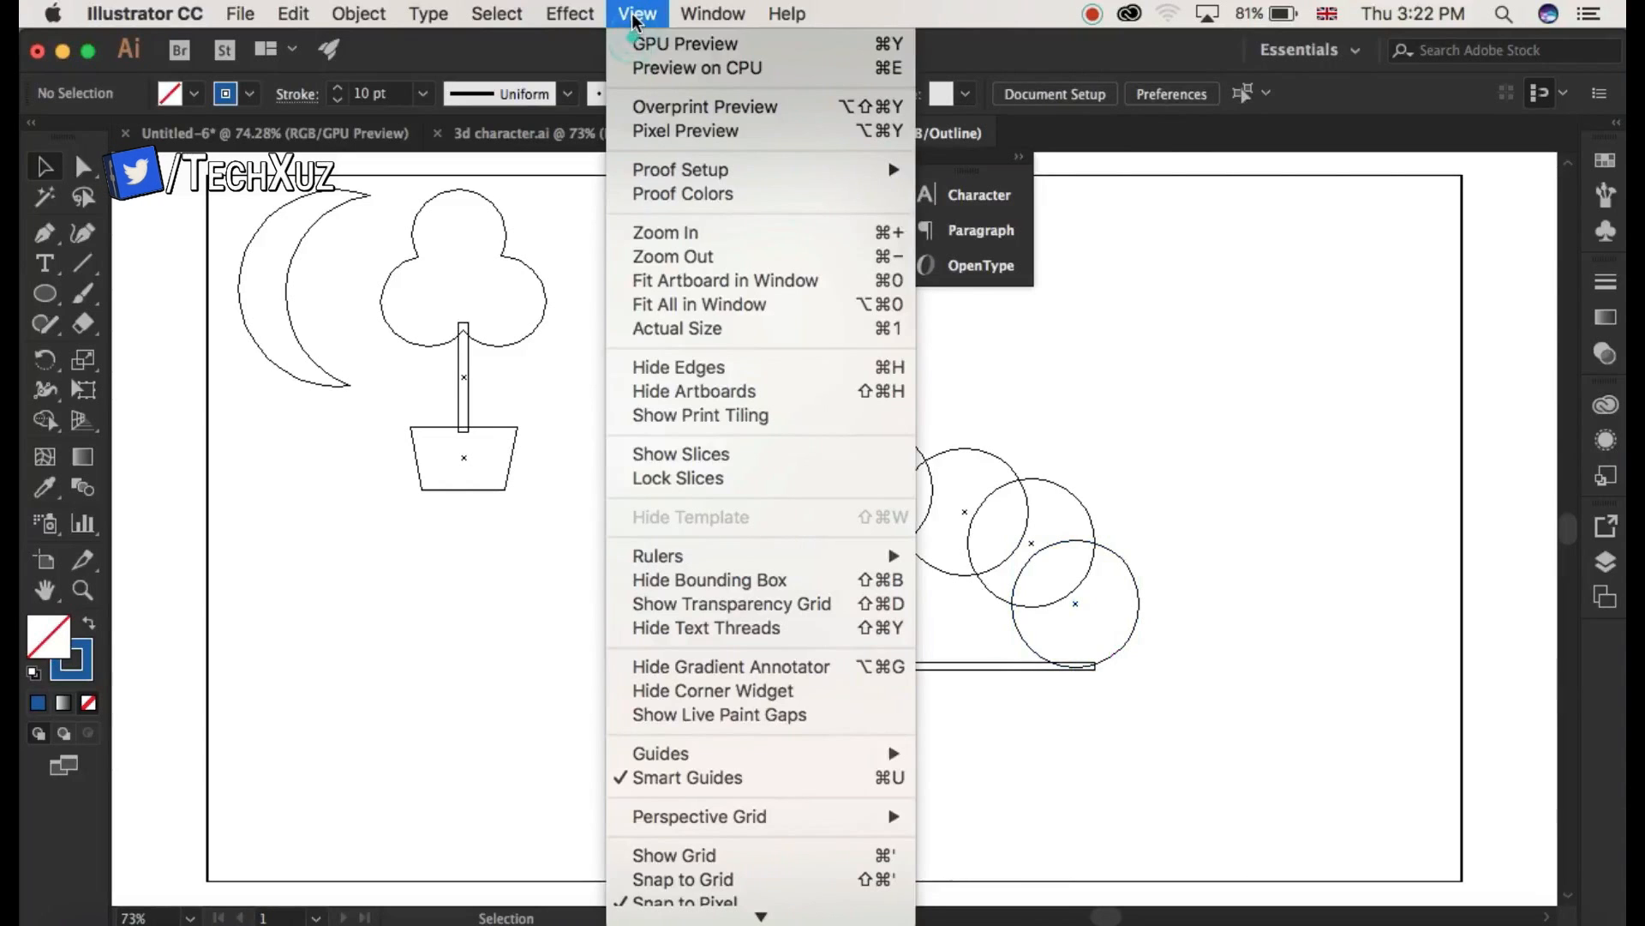
pyautogui.click(672, 48)
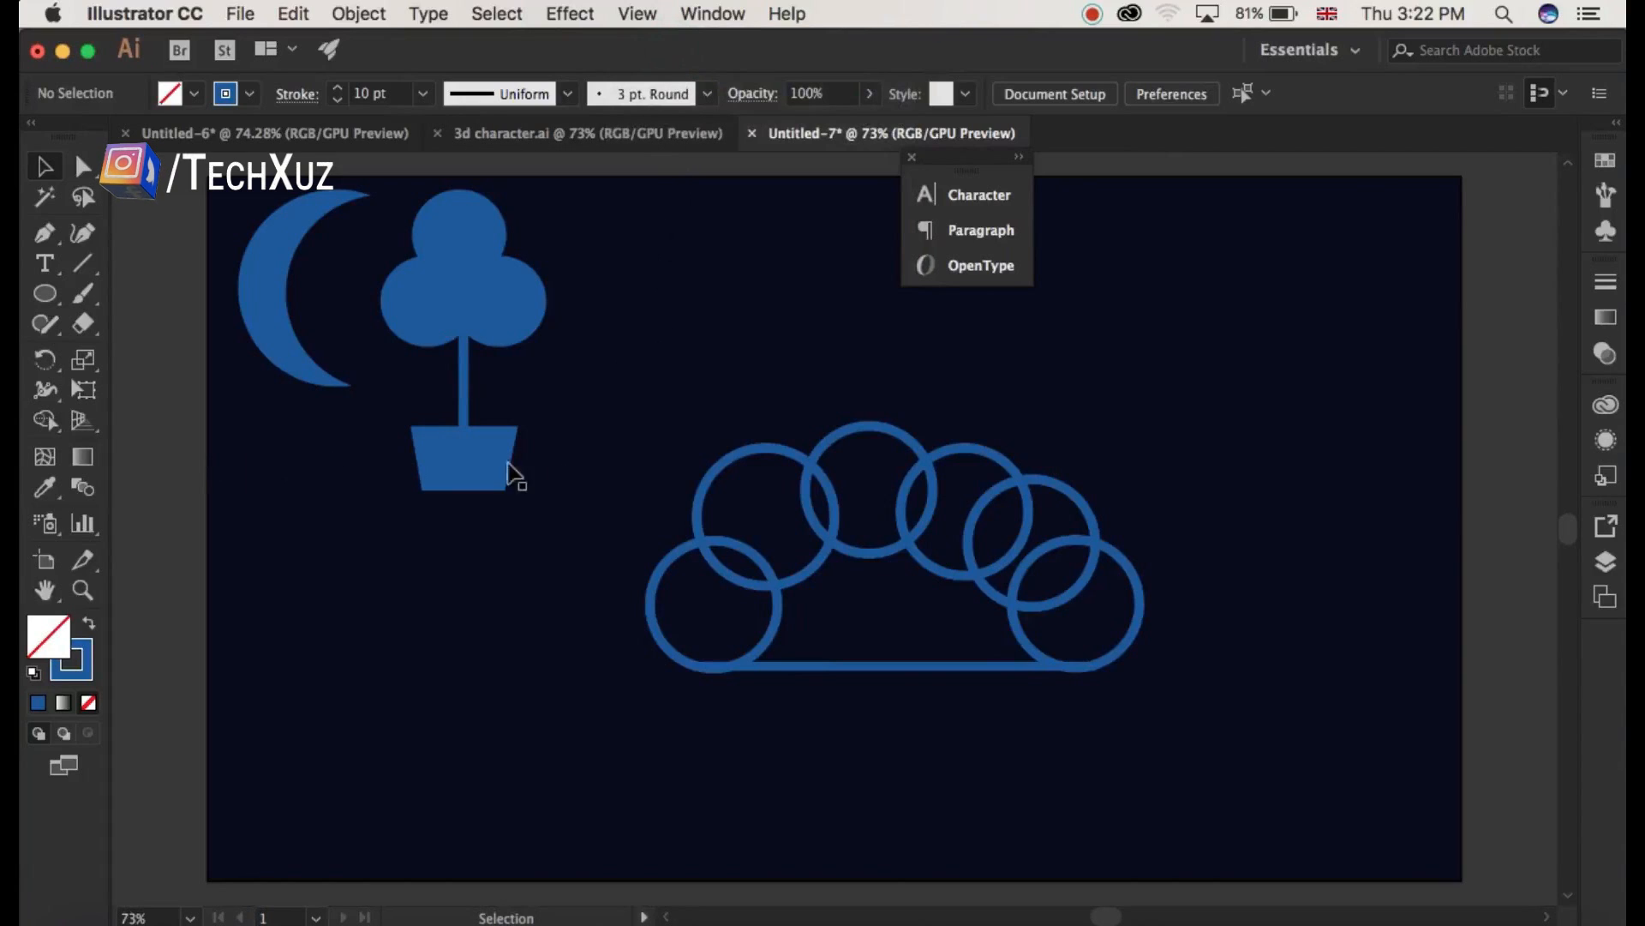
pyautogui.click(777, 641)
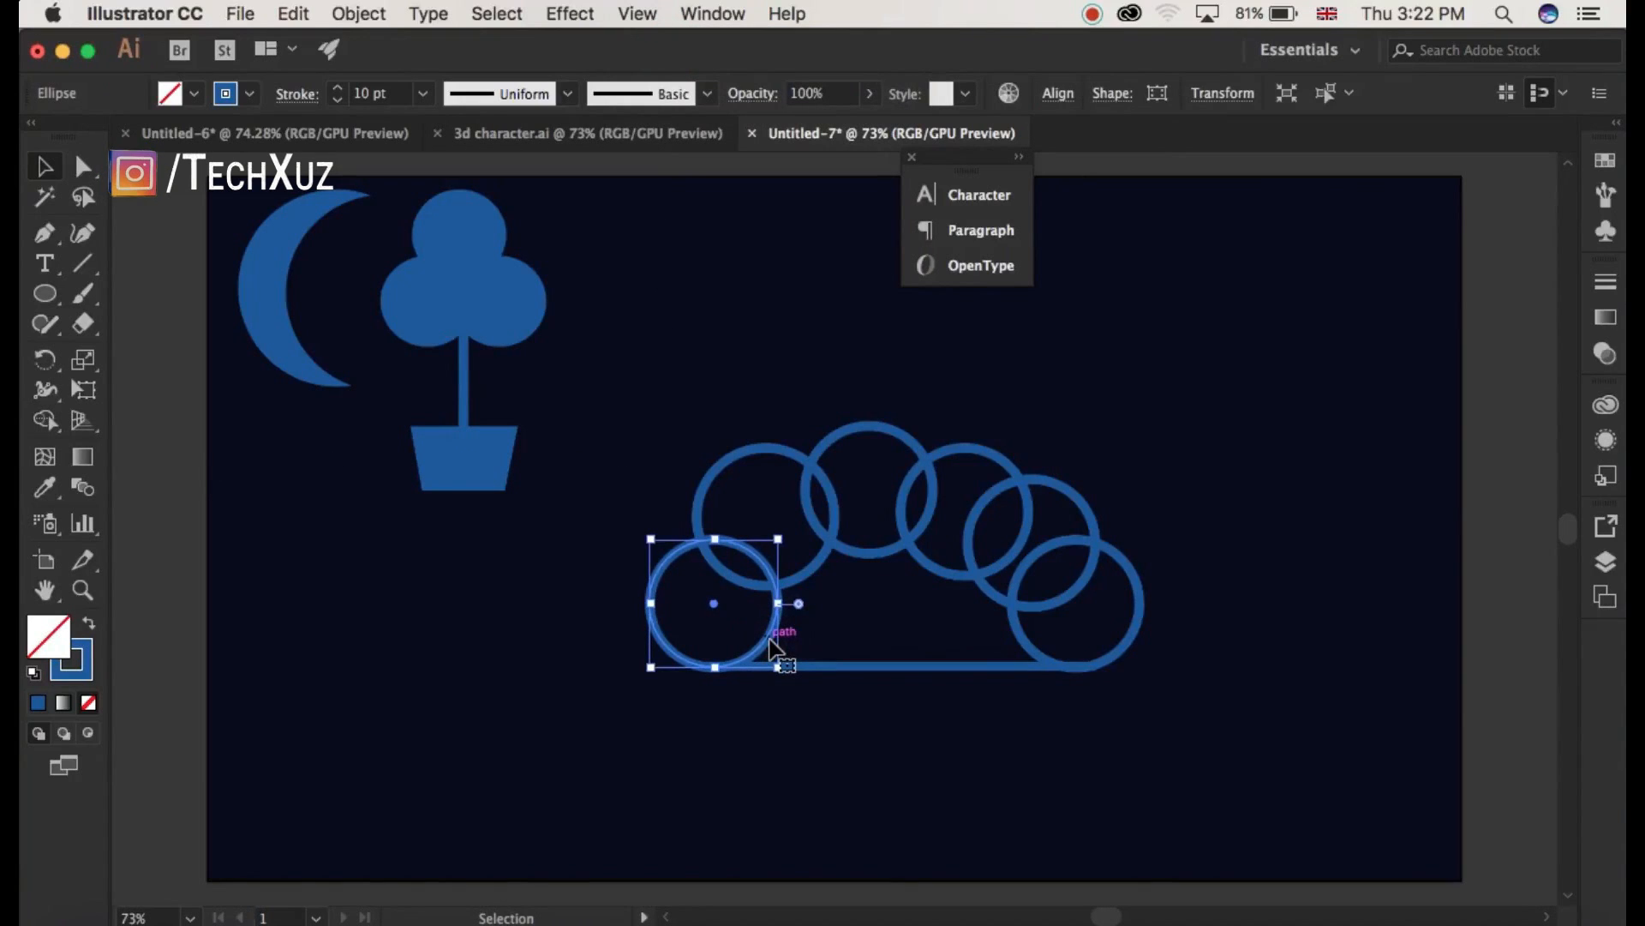
pyautogui.click(941, 810)
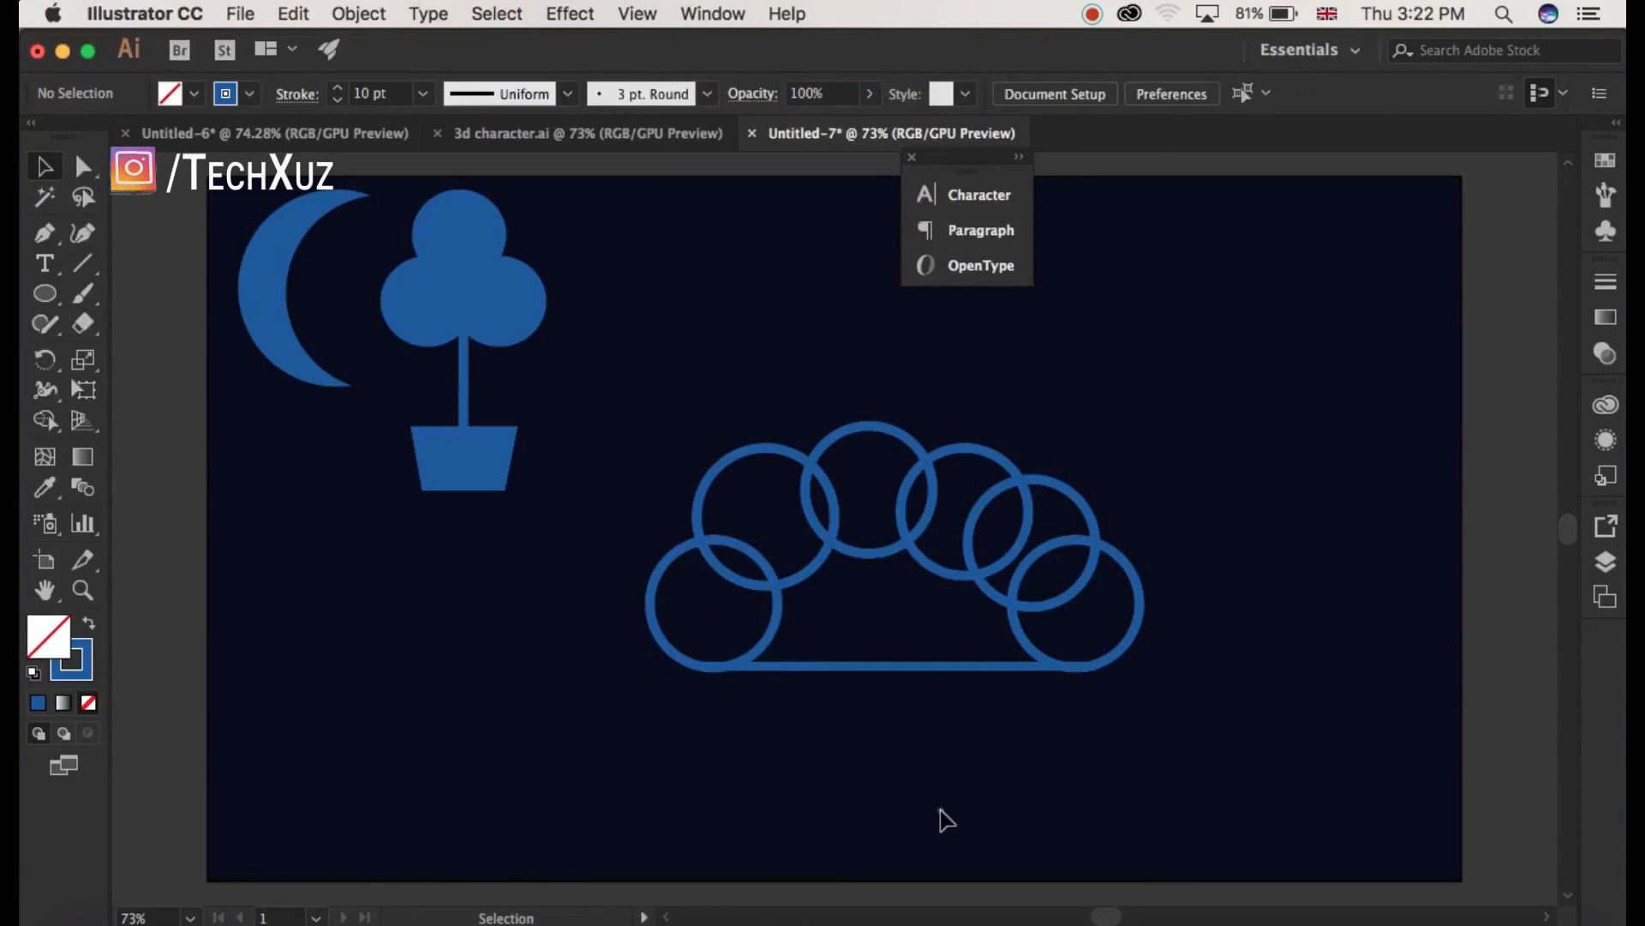
pyautogui.click(1126, 664)
pyautogui.moveTo(1119, 653); pyautogui.dragTo(1119, 653)
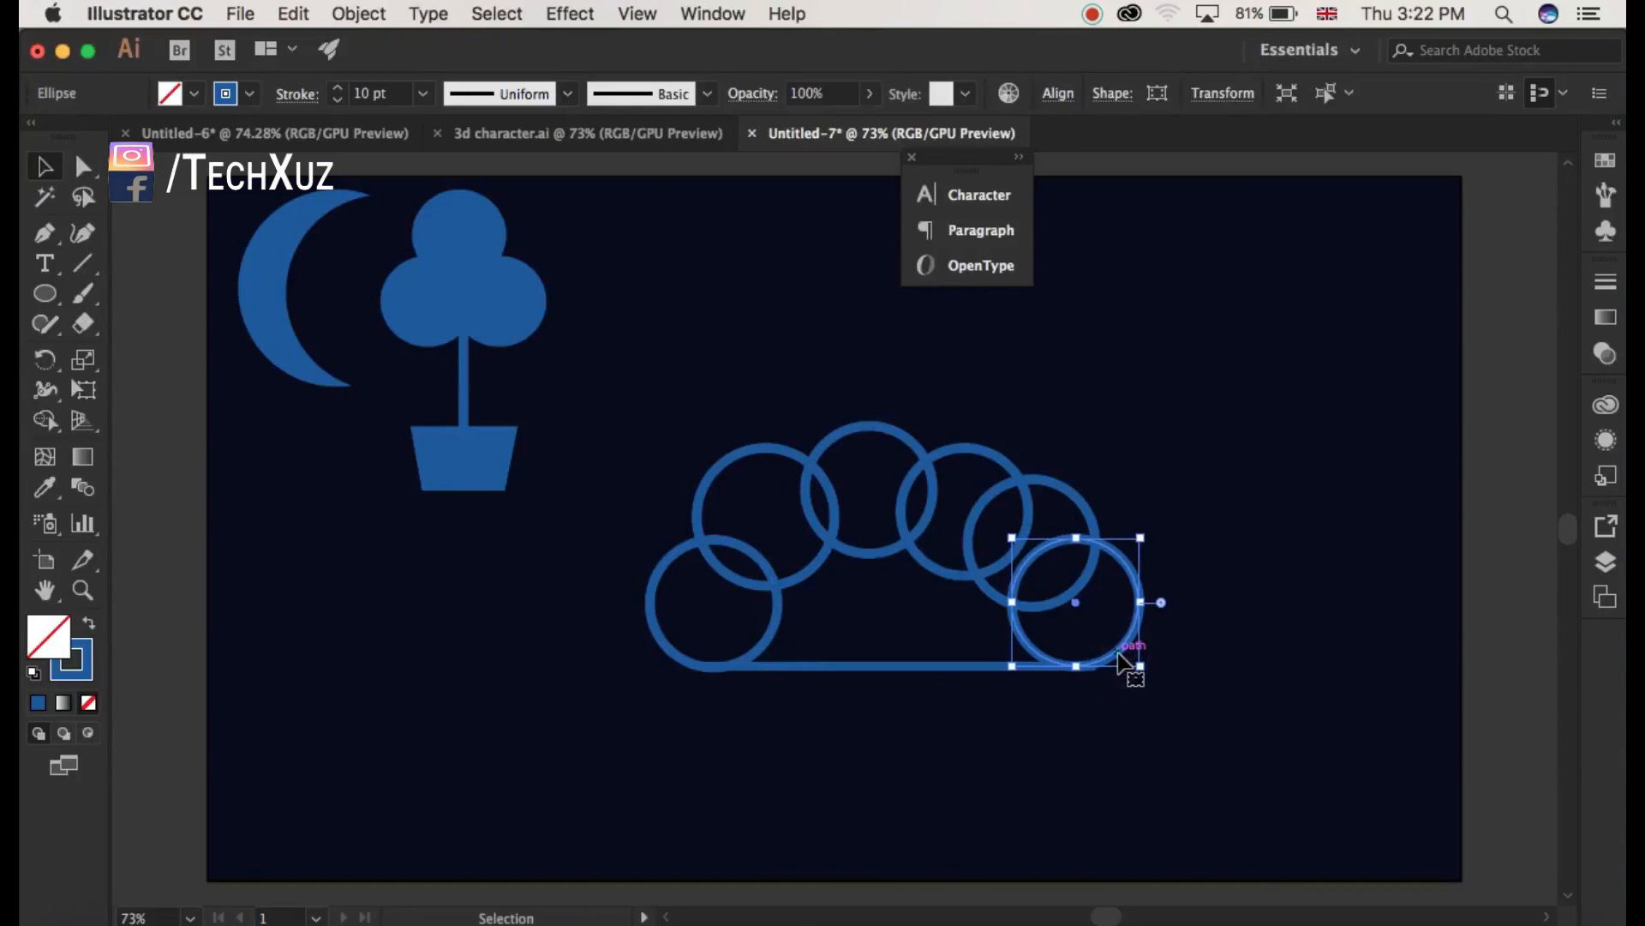
pyautogui.click(1192, 667)
# Merge the six rings and the area they enclose above the bar into one cloud outline with Shape Builder.
pyautogui.moveTo(1121, 435); pyautogui.dragTo(698, 728)
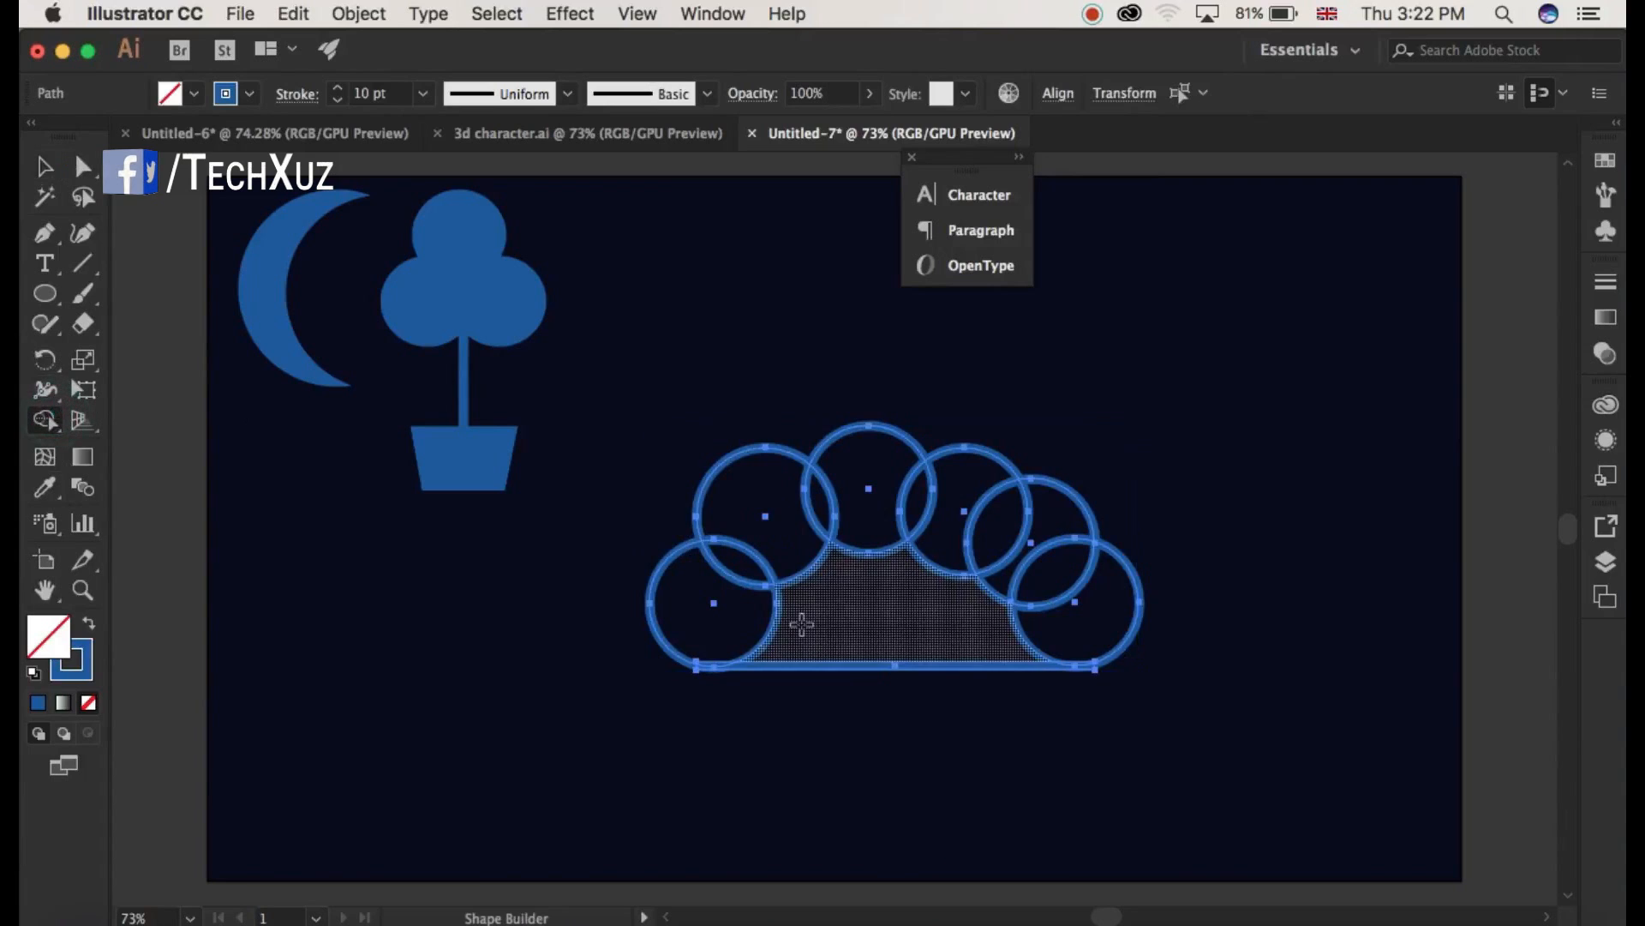
pyautogui.moveTo(815, 624)
pyautogui.mouseDown()
pyautogui.moveTo(742, 586)
pyautogui.moveTo(782, 521)
pyautogui.moveTo(917, 505)
pyautogui.moveTo(1059, 578)
pyautogui.moveTo(1067, 623)
pyautogui.mouseUp()
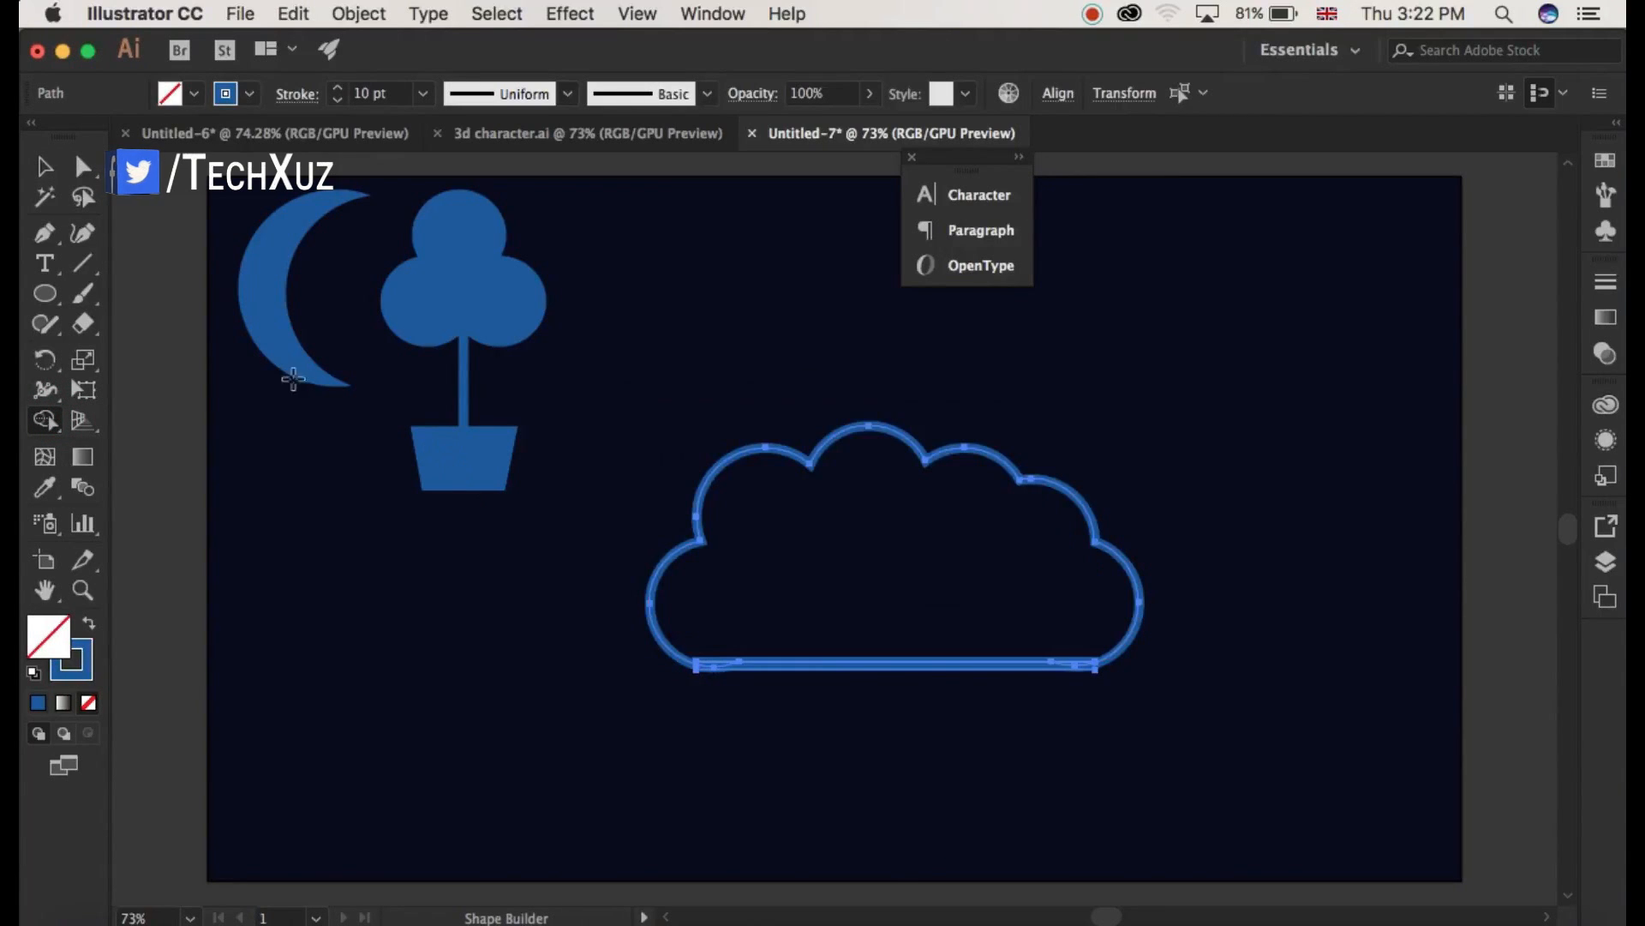
pyautogui.click(43, 168)
pyautogui.click(641, 694)
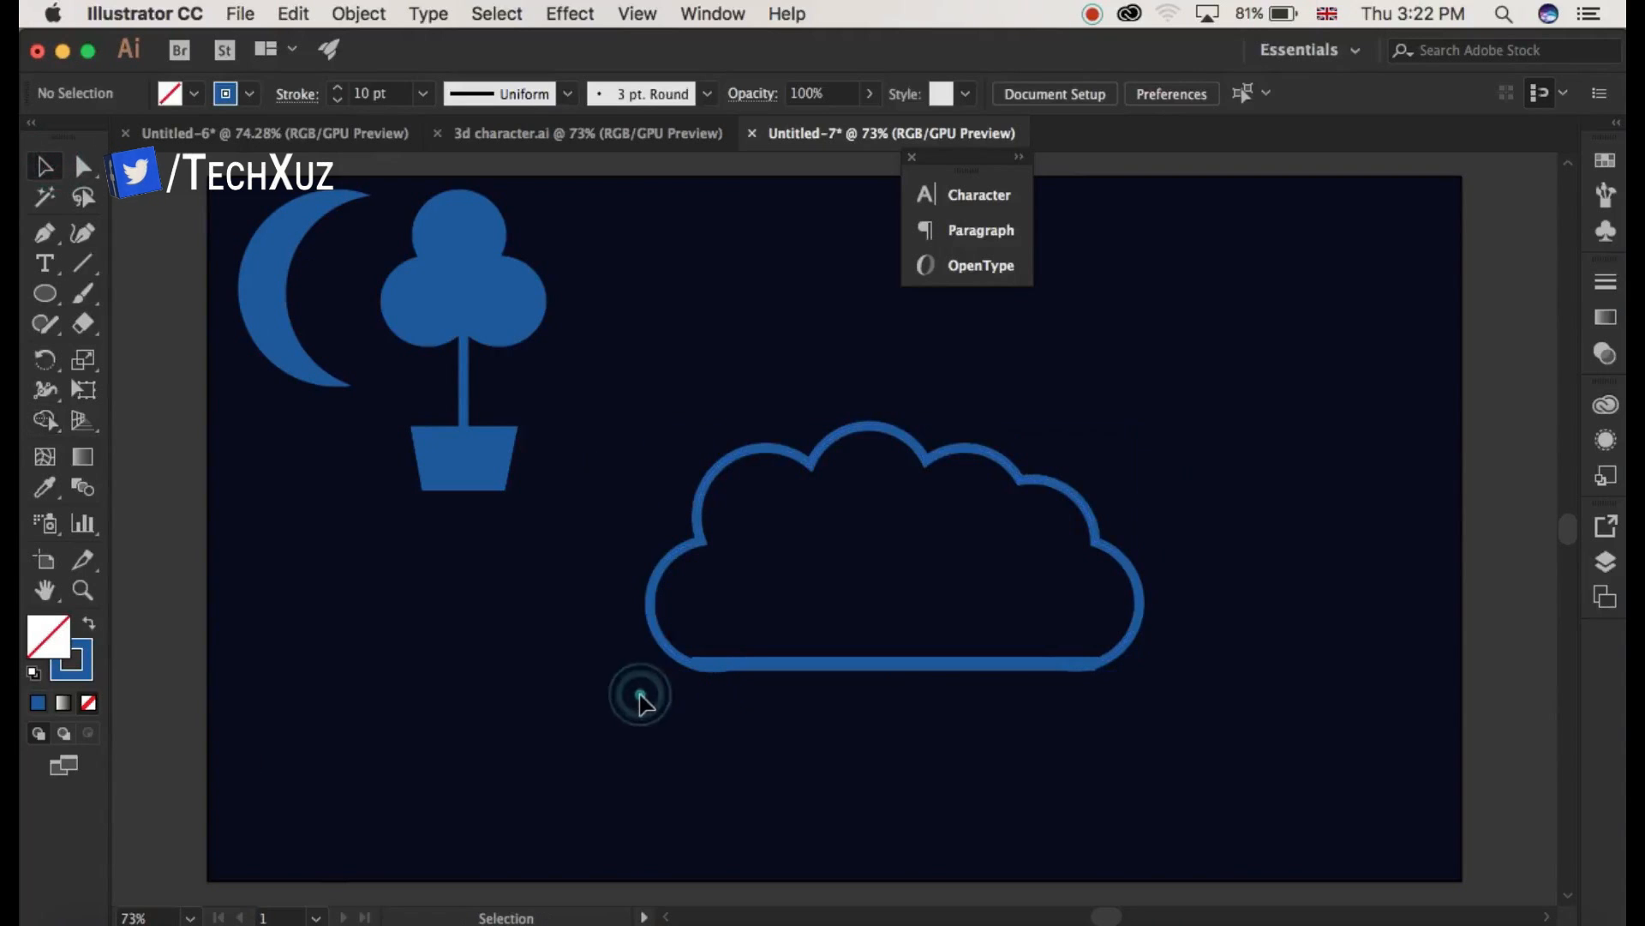
# Group the cloud outline with its base bar and place it, scaled to about 55 percent, beside the potted tree with tops level.
pyautogui.moveTo(674, 421); pyautogui.dragTo(1208, 818)
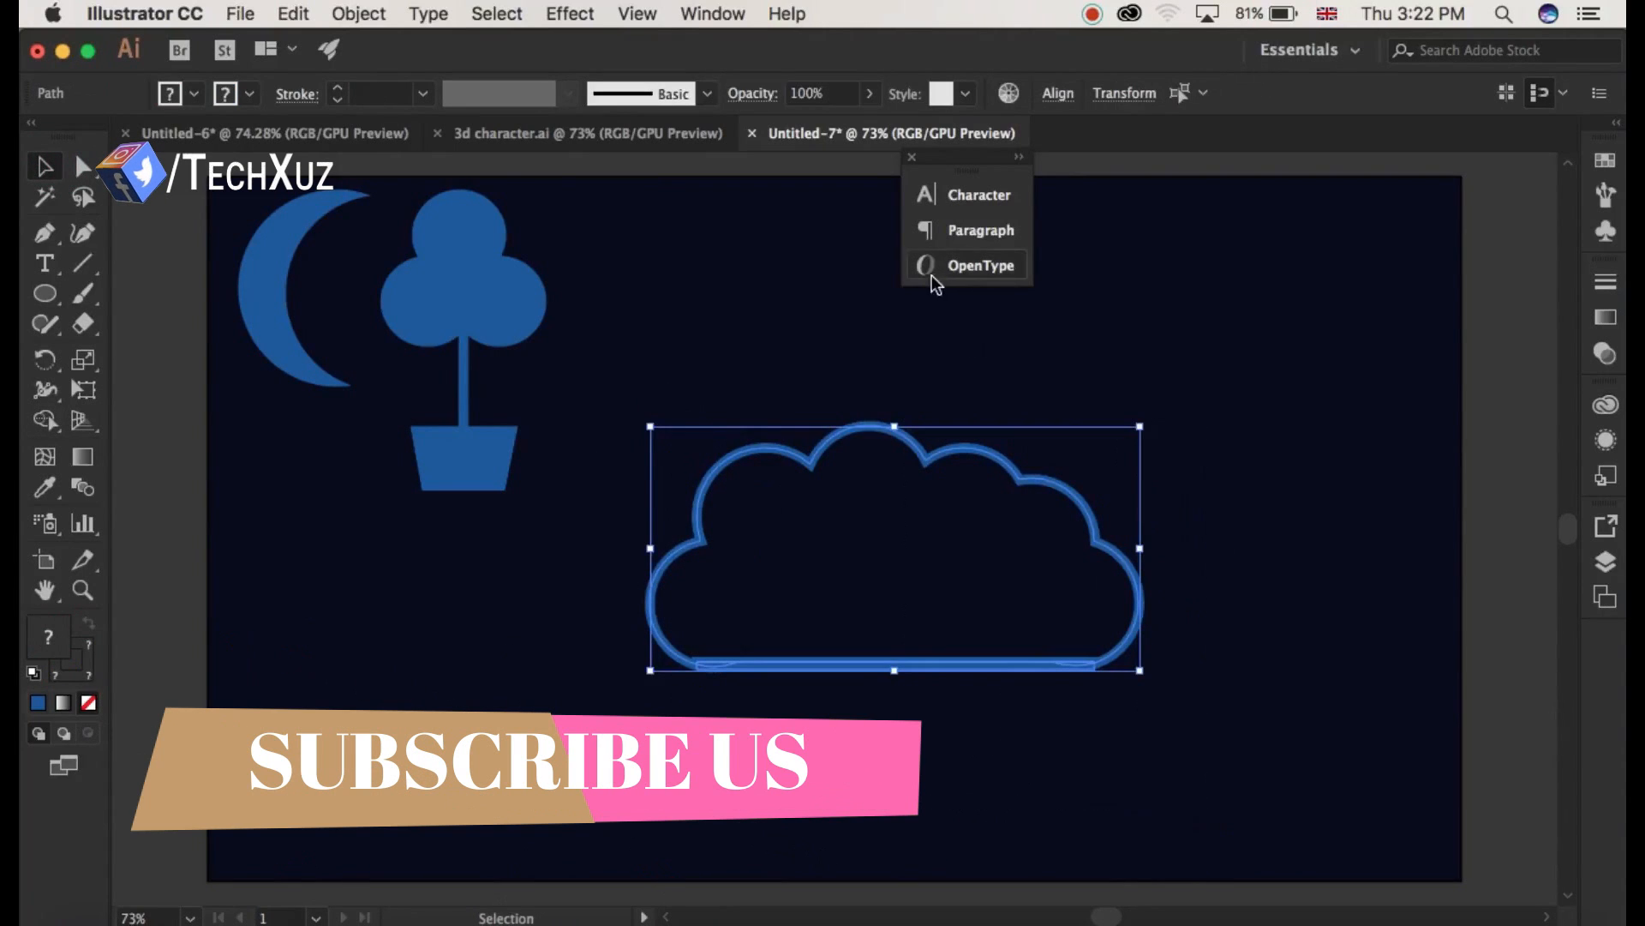
pyautogui.rightClick(862, 489)
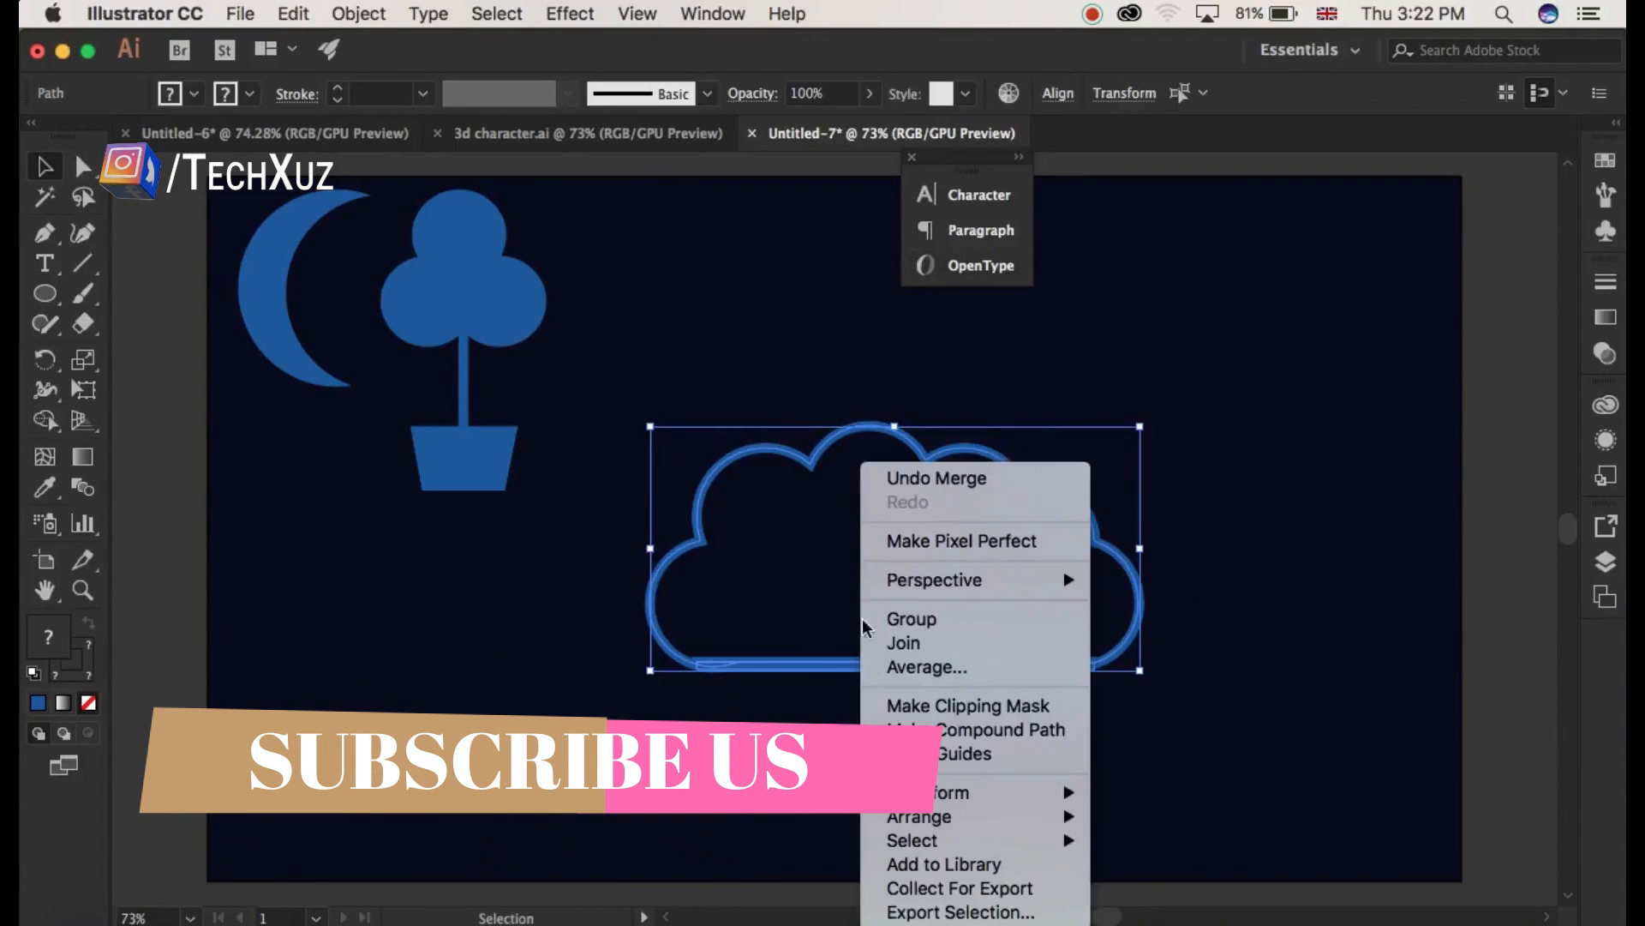
pyautogui.click(931, 619)
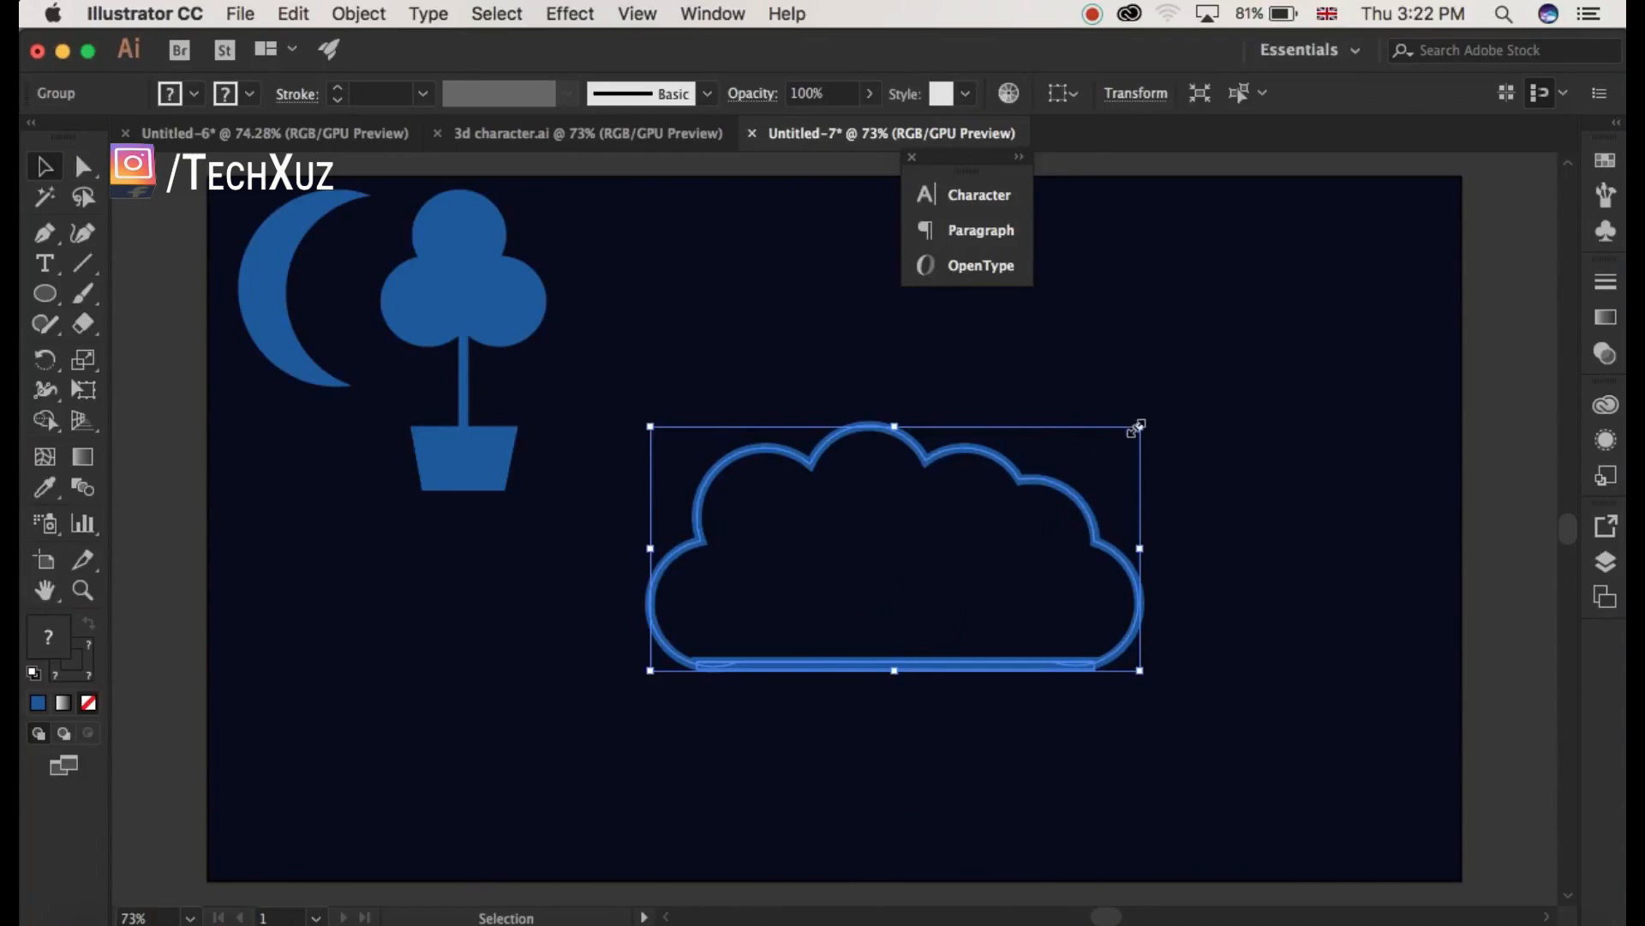
pyautogui.moveTo(1138, 426); pyautogui.dragTo(815, 243)
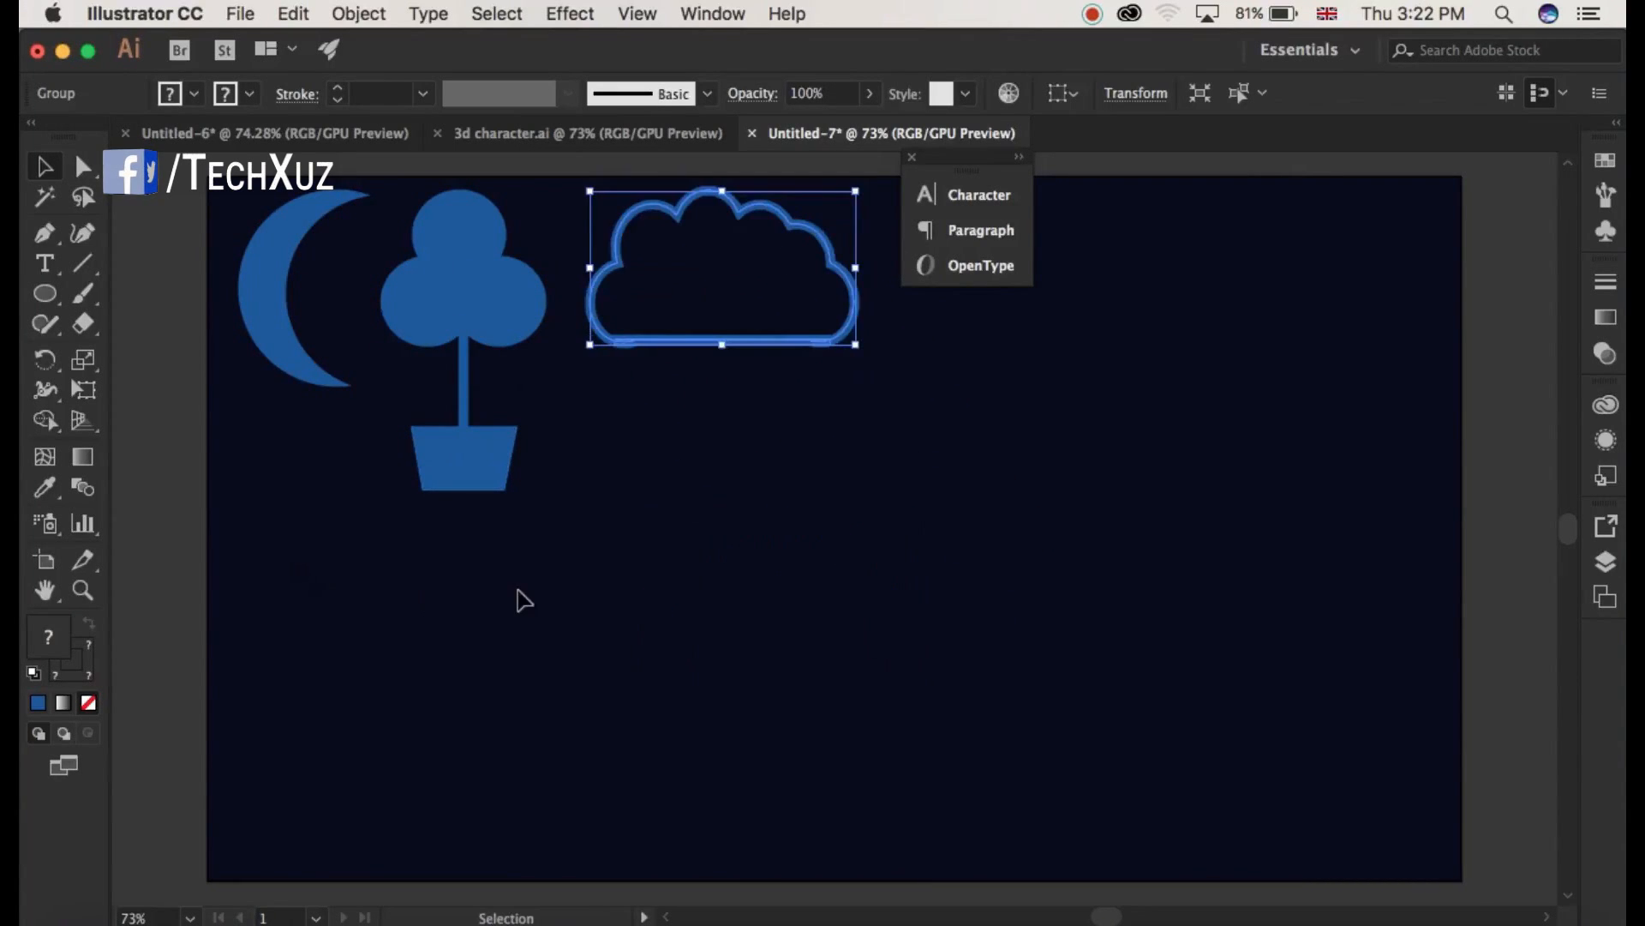
# Fill the cloud group with the blue #1856a0.
pyautogui.click(737, 468)
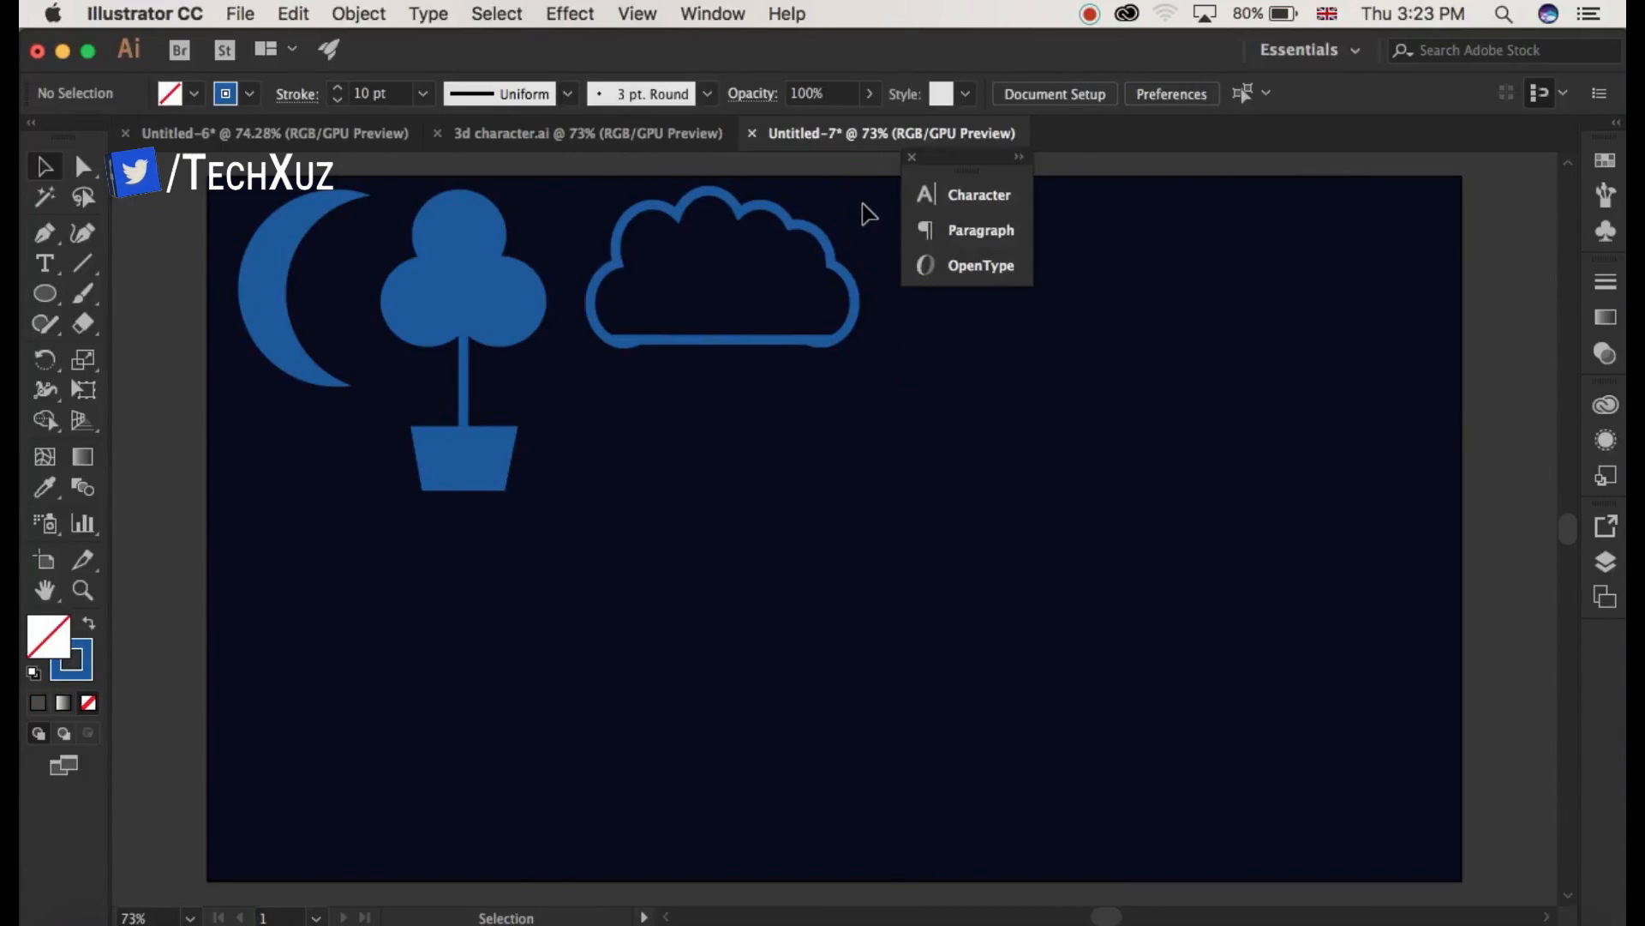
pyautogui.moveTo(791, 276); pyautogui.dragTo(618, 403)
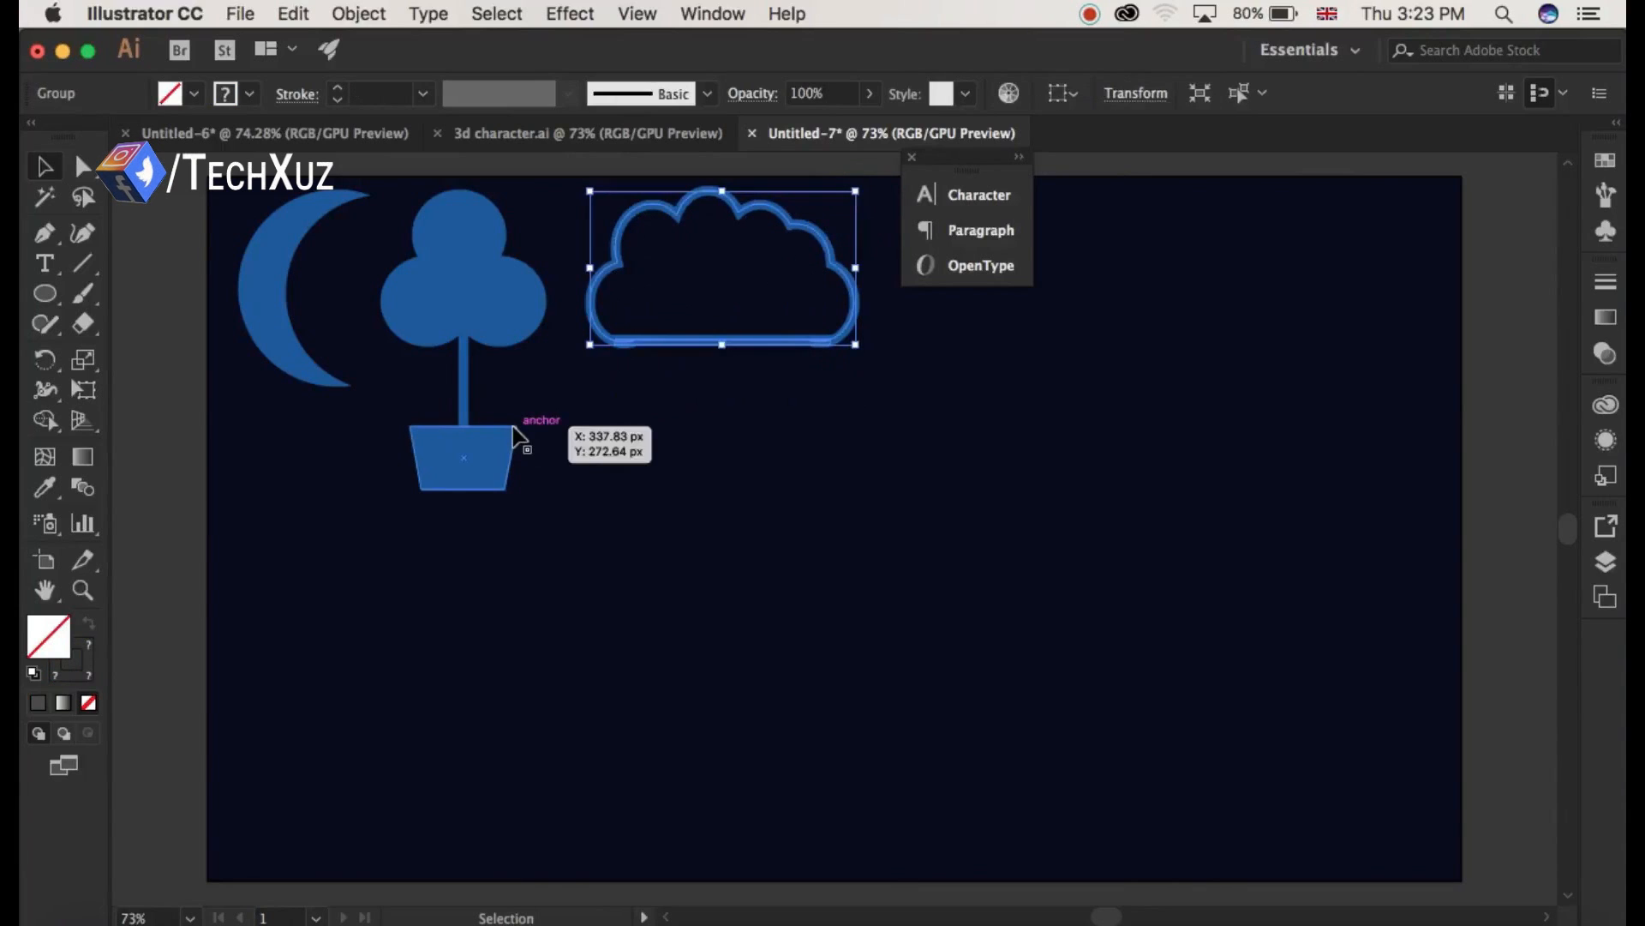
pyautogui.doubleClick(44, 639)
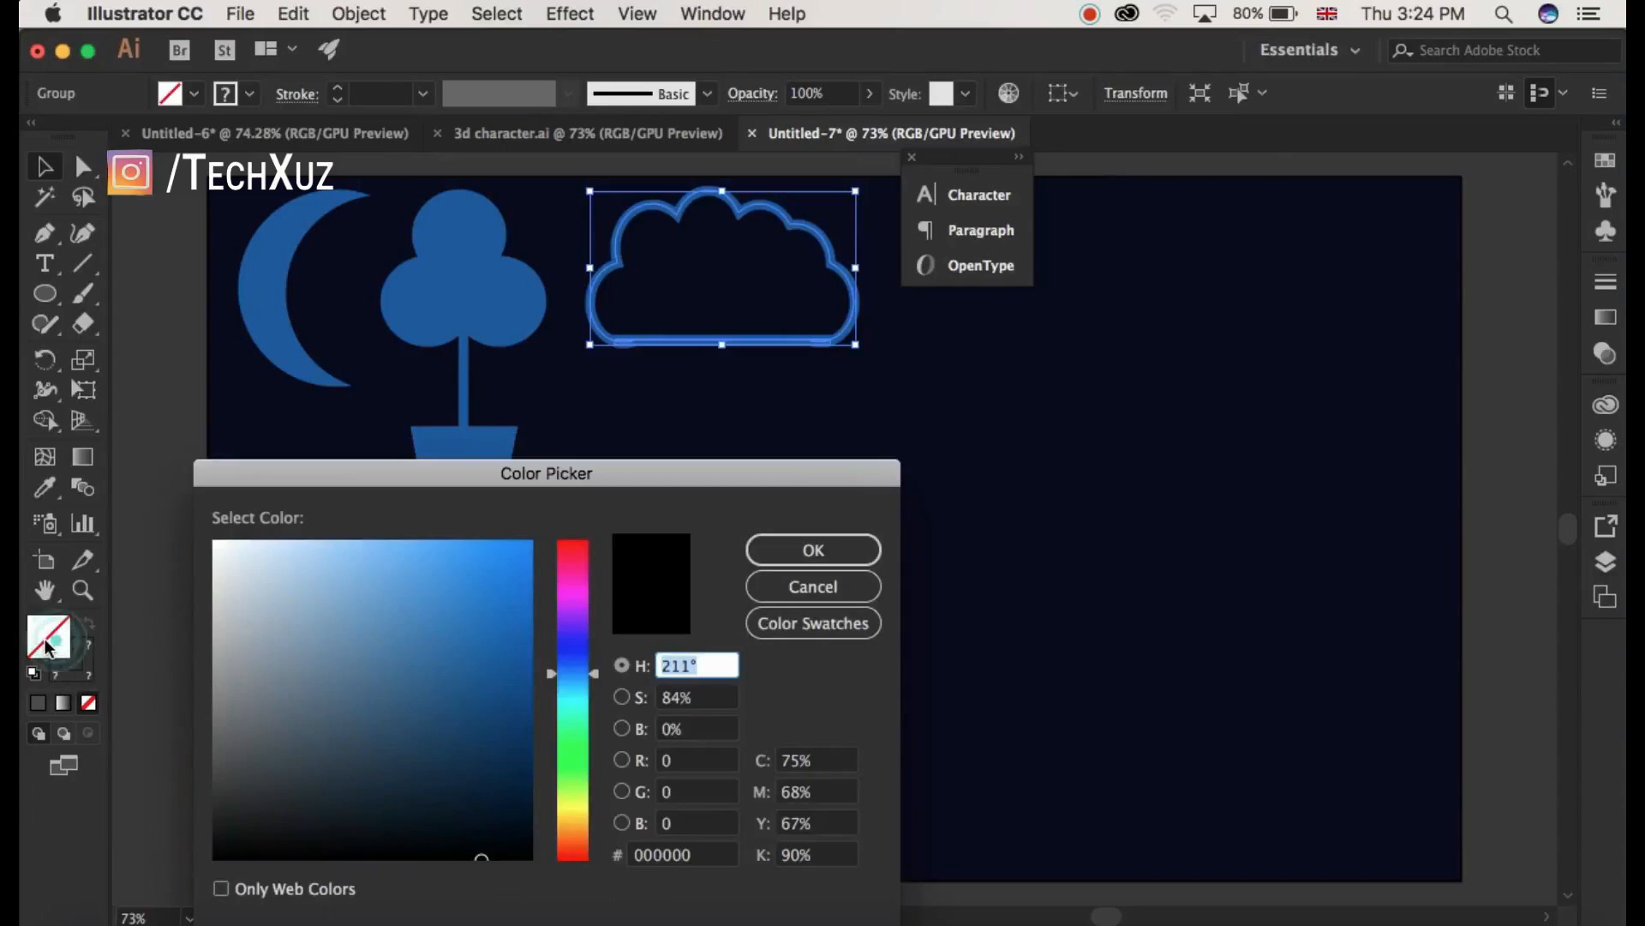
pyautogui.click(695, 854)
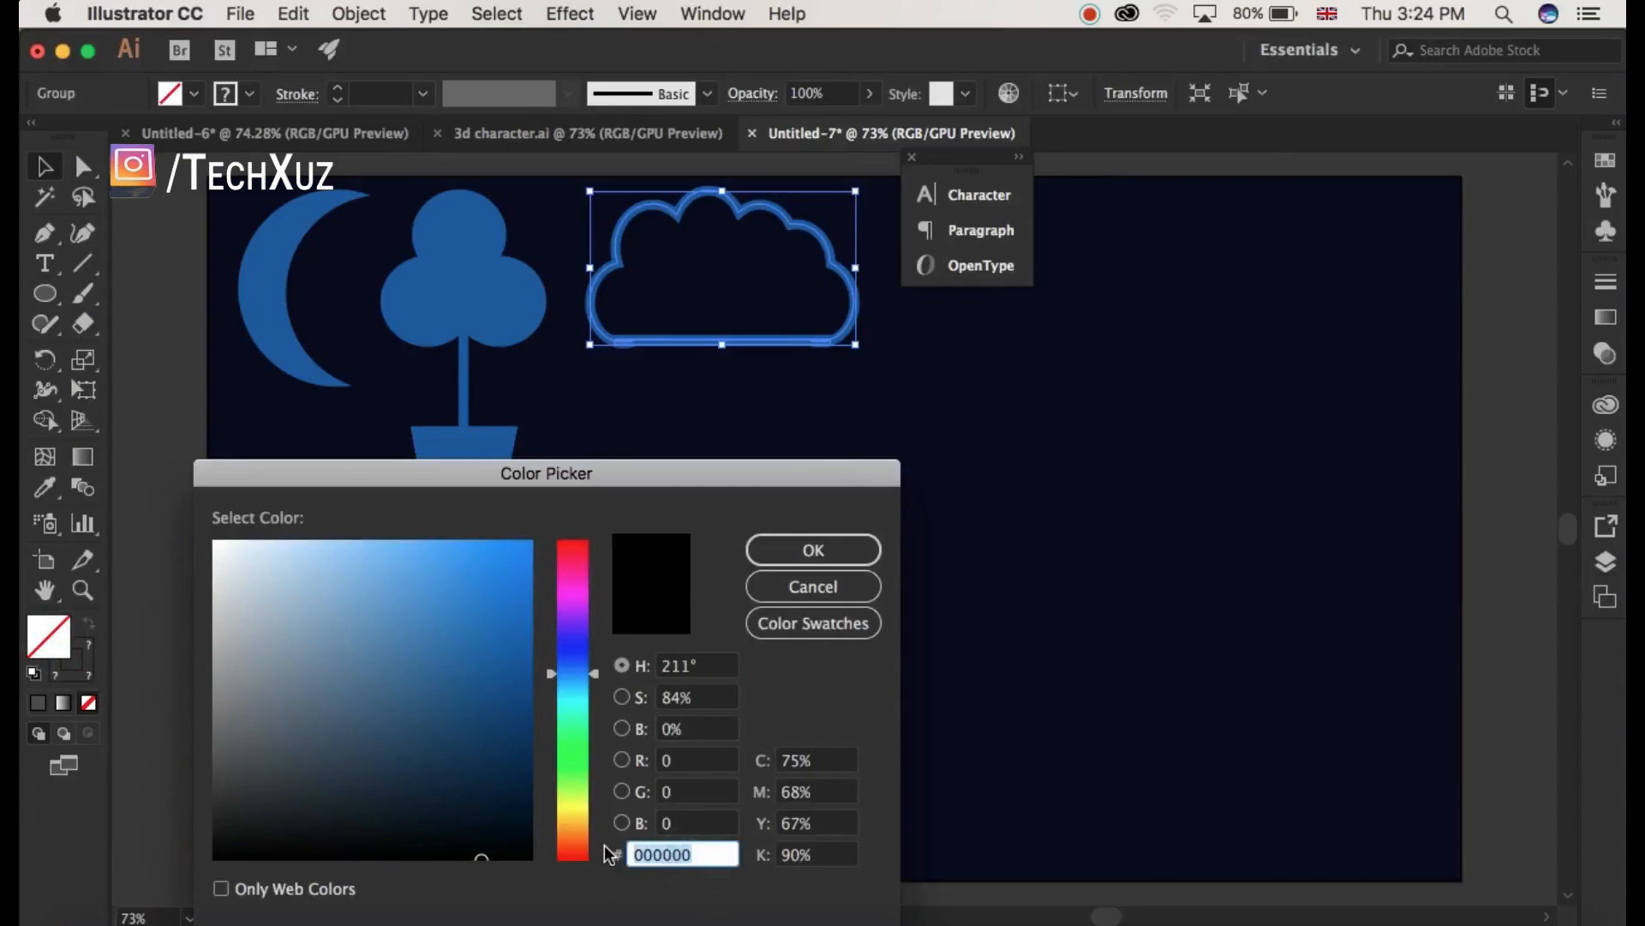
pyautogui.write('1856a0')
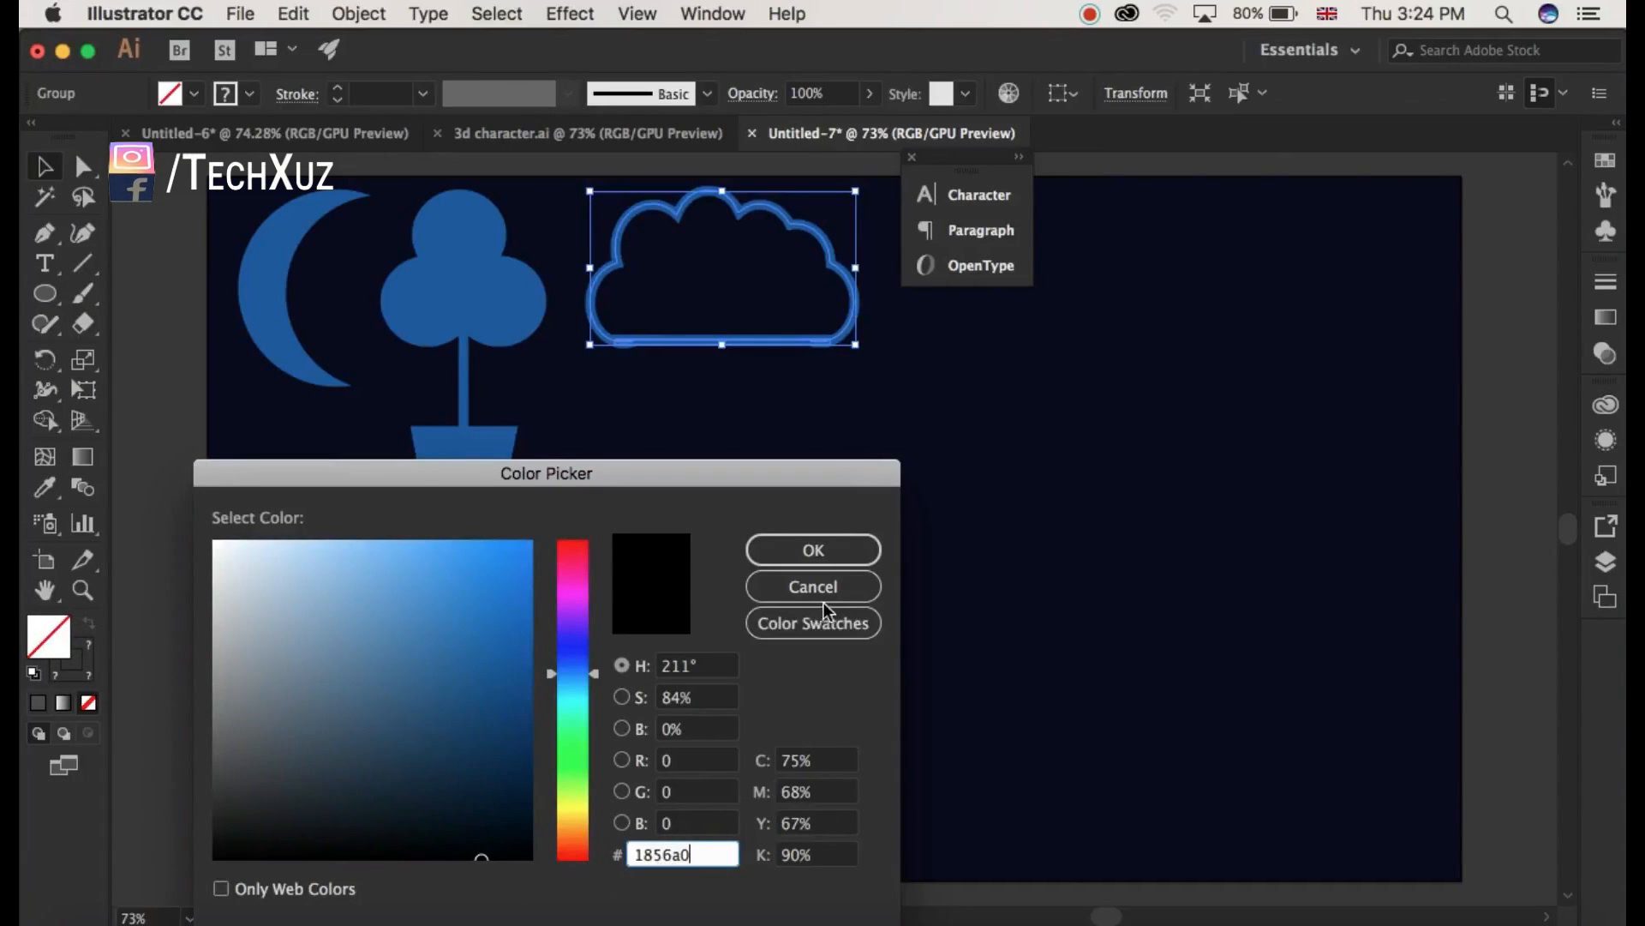
pyautogui.click(840, 555)
pyautogui.click(840, 559)
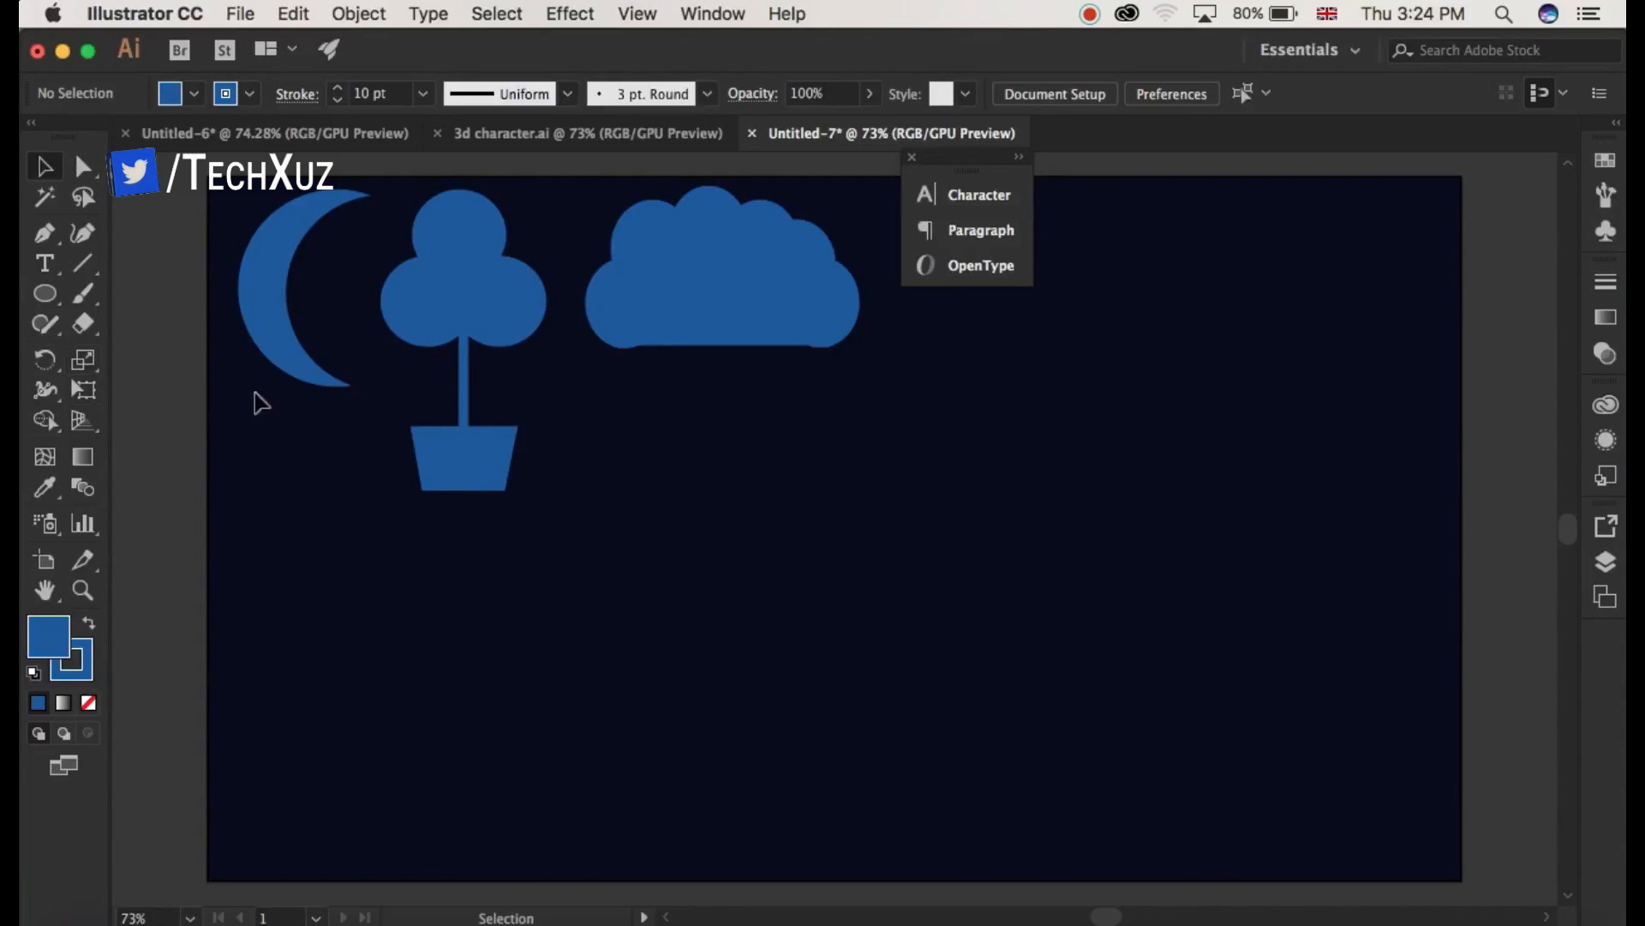
# Move the filled cloud below the crescent moon and potted tree, near the artboard's left edge.
pyautogui.click(744, 294)
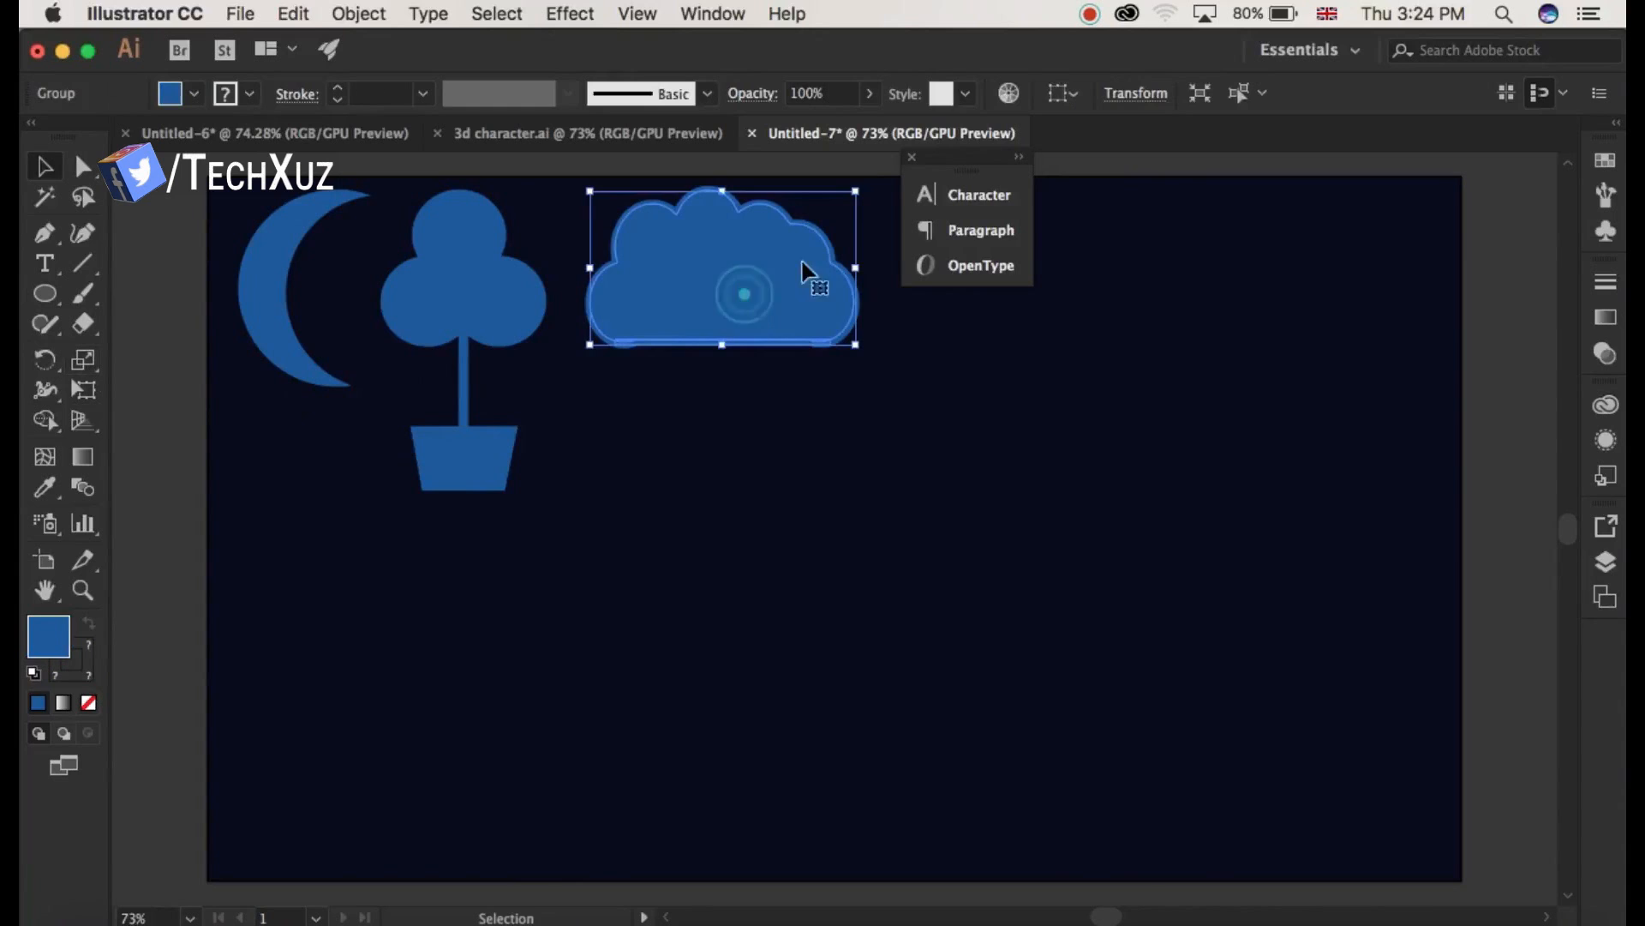
pyautogui.click(909, 377)
pyautogui.moveTo(742, 257); pyautogui.dragTo(360, 583)
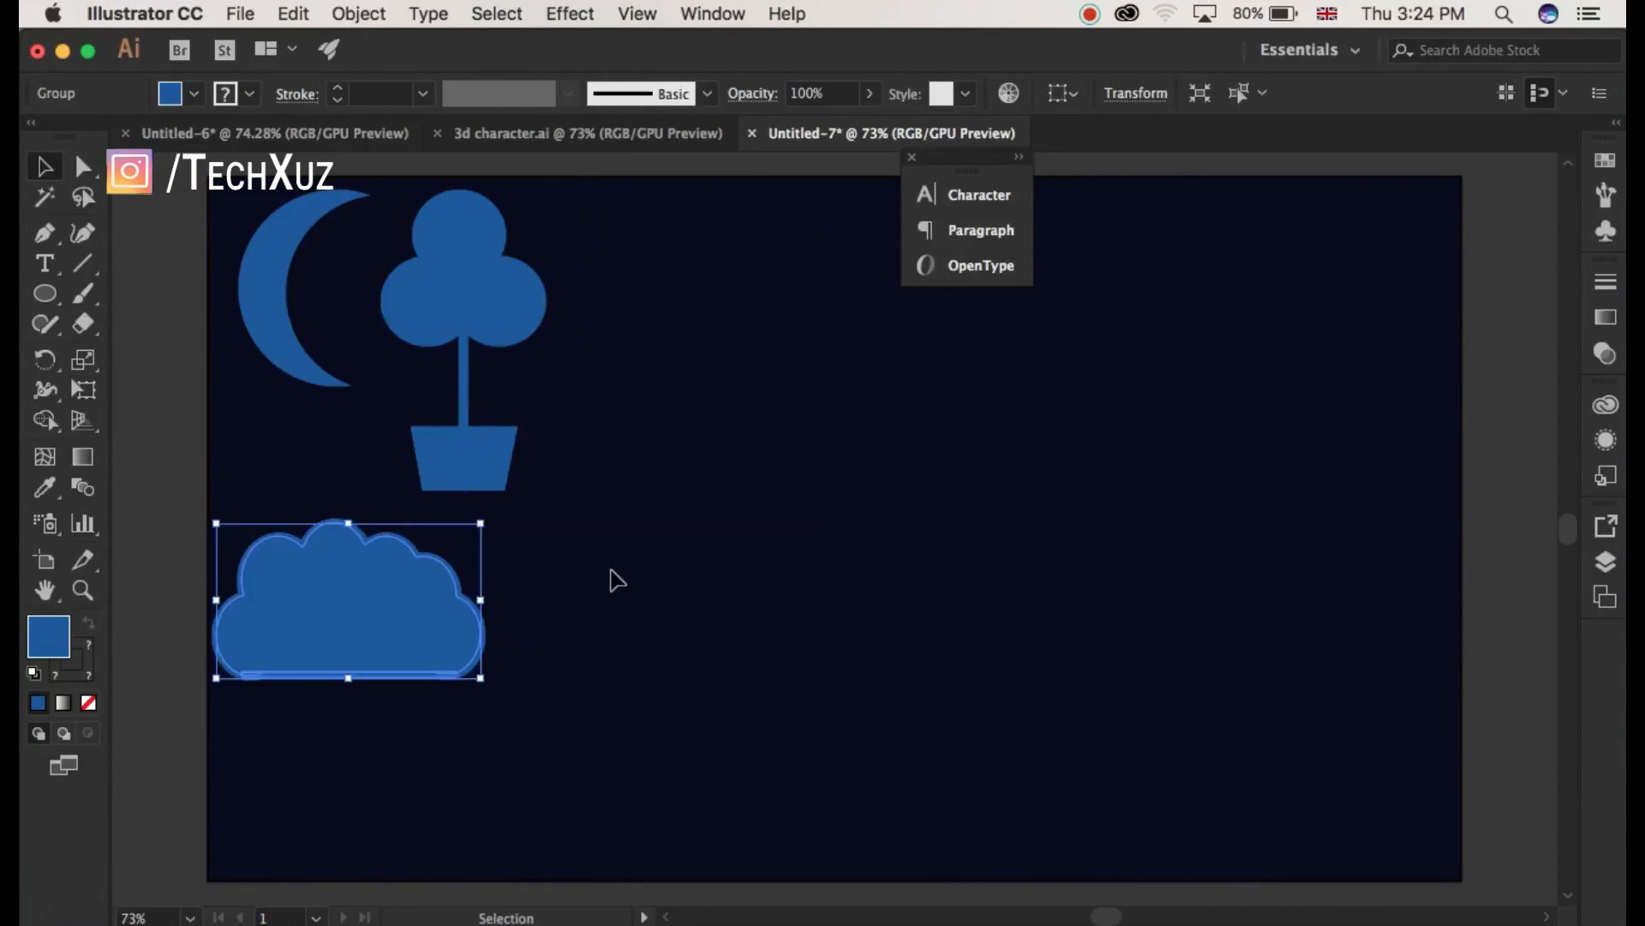
pyautogui.click(611, 570)
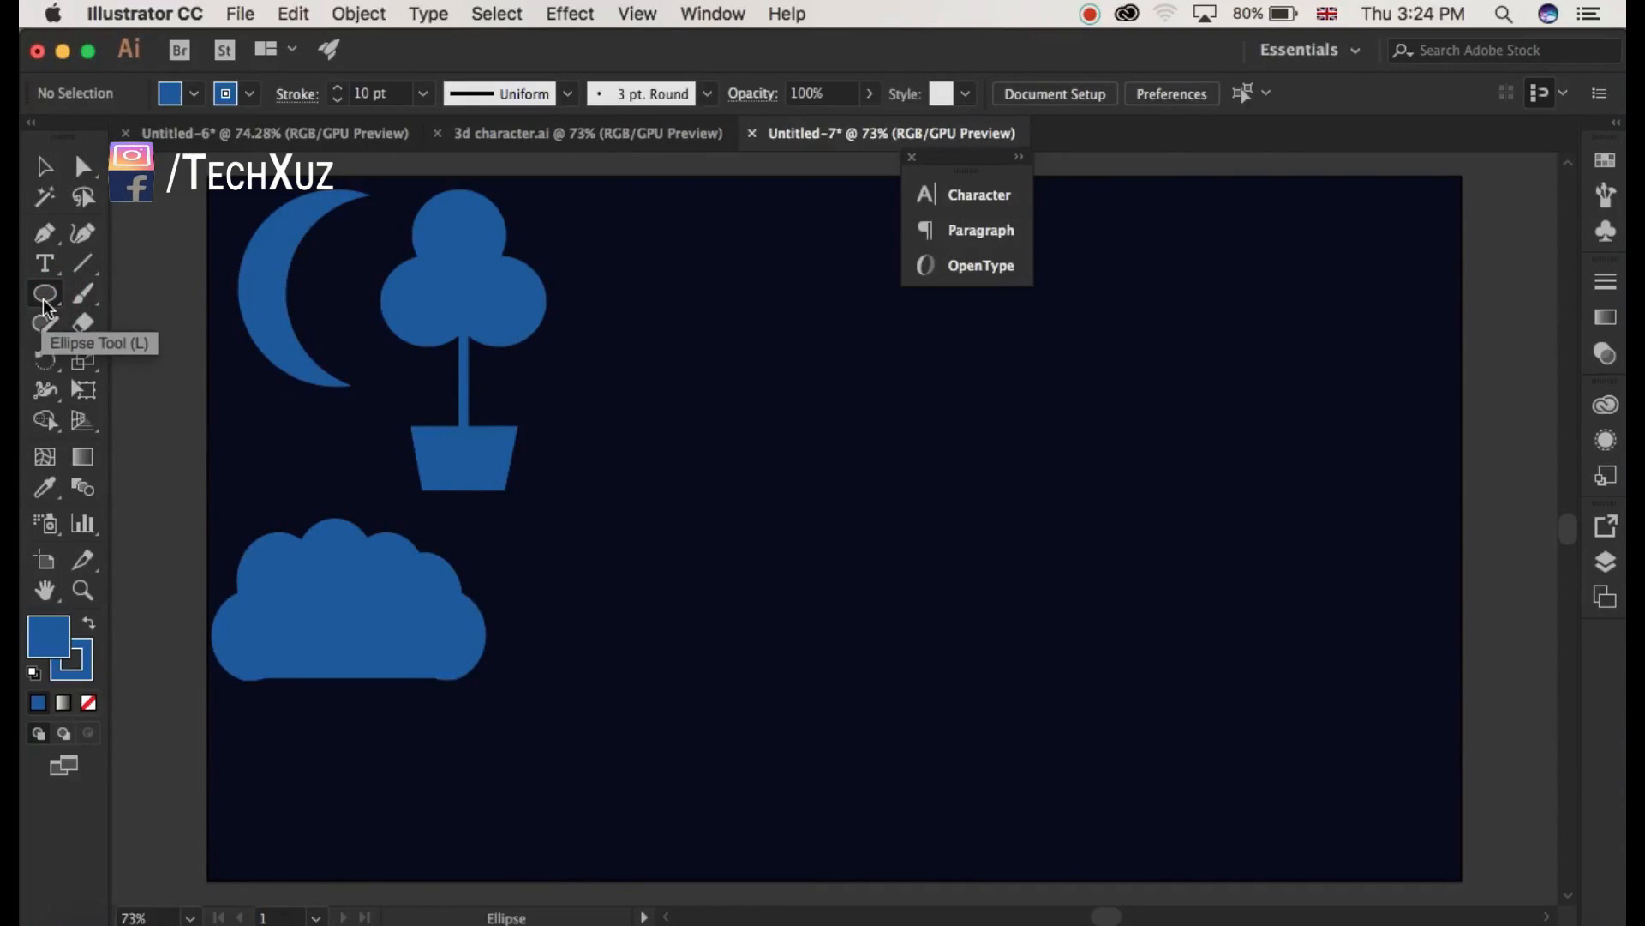
# Draw a wide blue rectangle to the right of the cloud as the house's main wall.
pyautogui.click(45, 292)
pyautogui.click(85, 289)
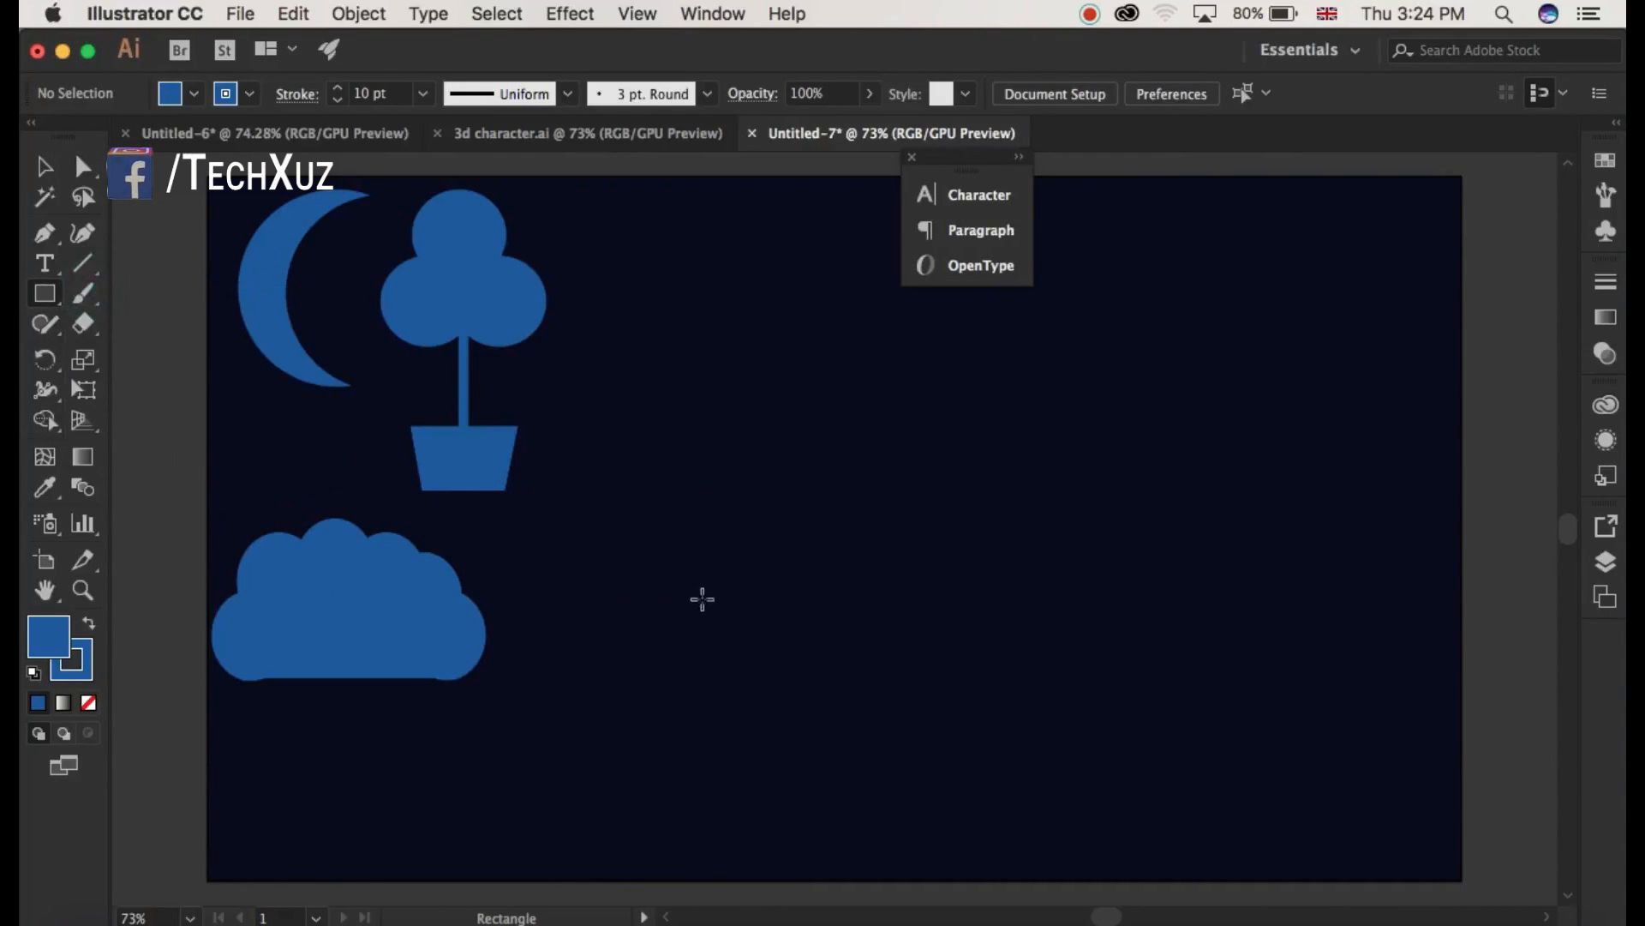
pyautogui.moveTo(666, 490); pyautogui.dragTo(1190, 774)
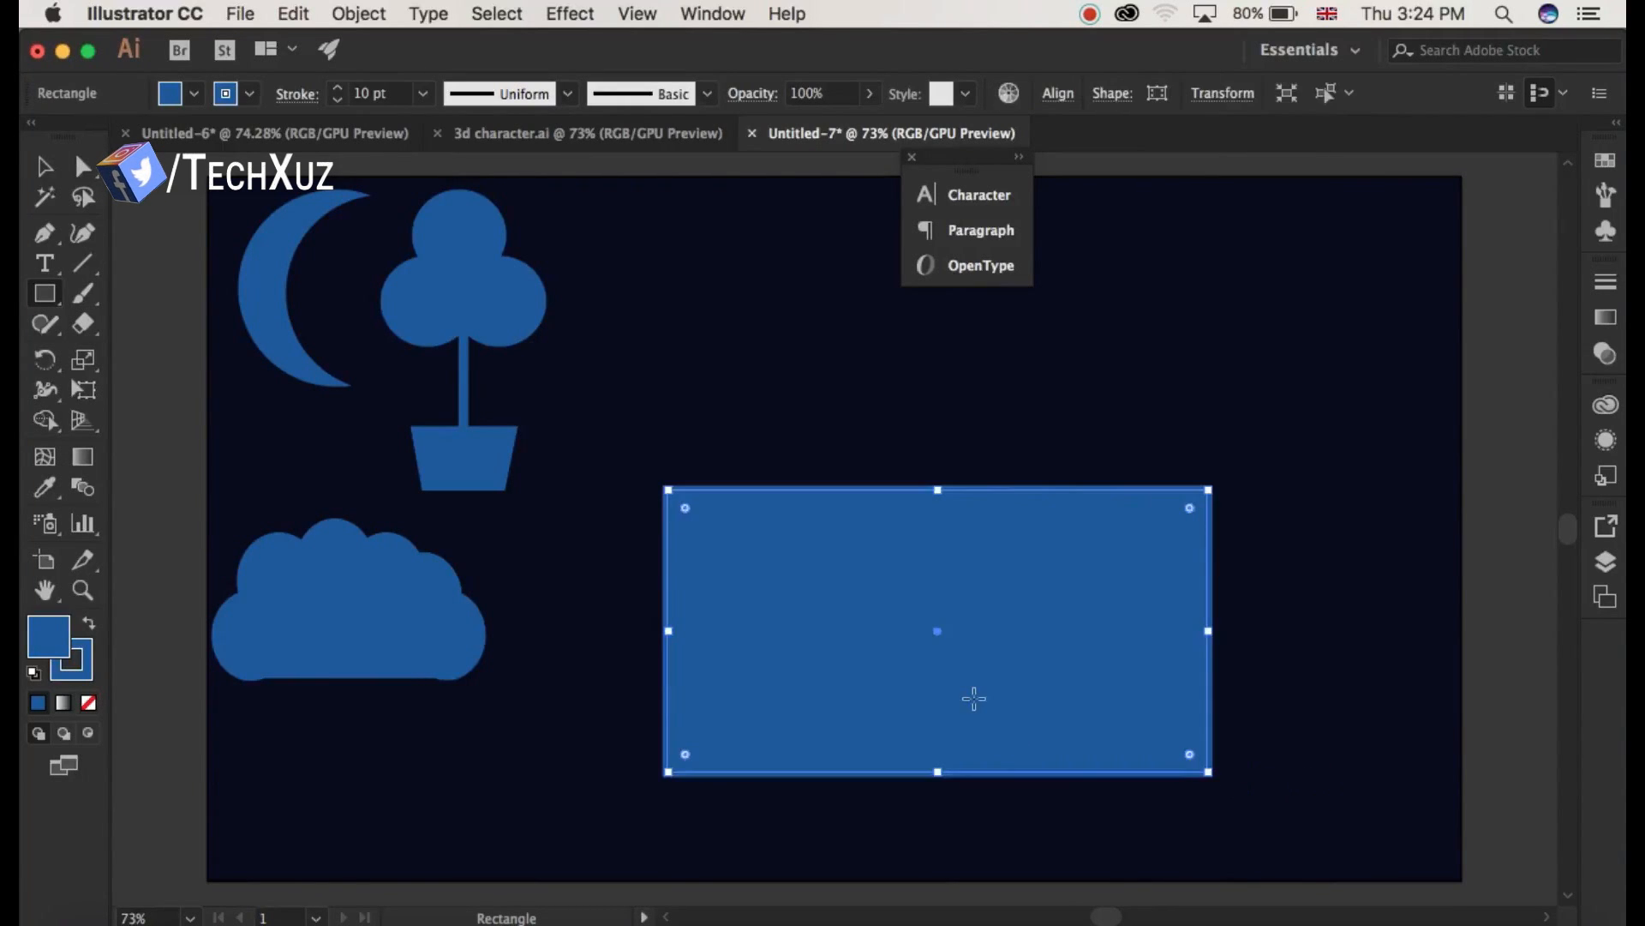
pyautogui.press('v')
pyautogui.click(988, 408)
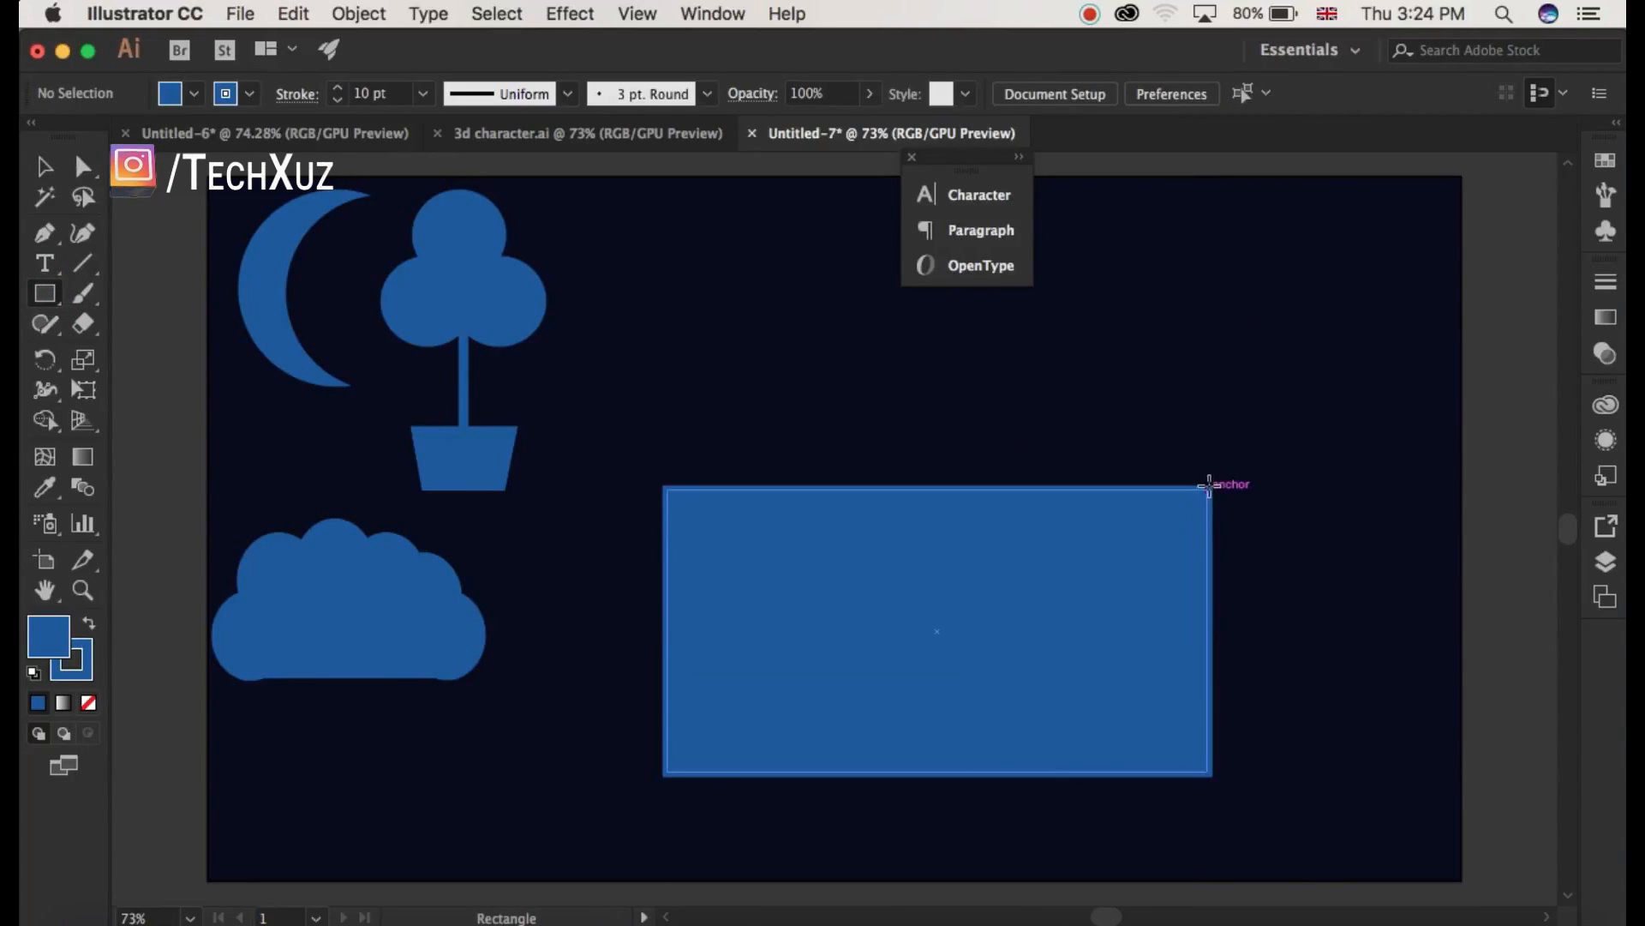
# Draw a taller, narrower rectangle against the wide wall's right edge and extend it down to the wall's base.
pyautogui.moveTo(1211, 488); pyautogui.dragTo(1434, 249)
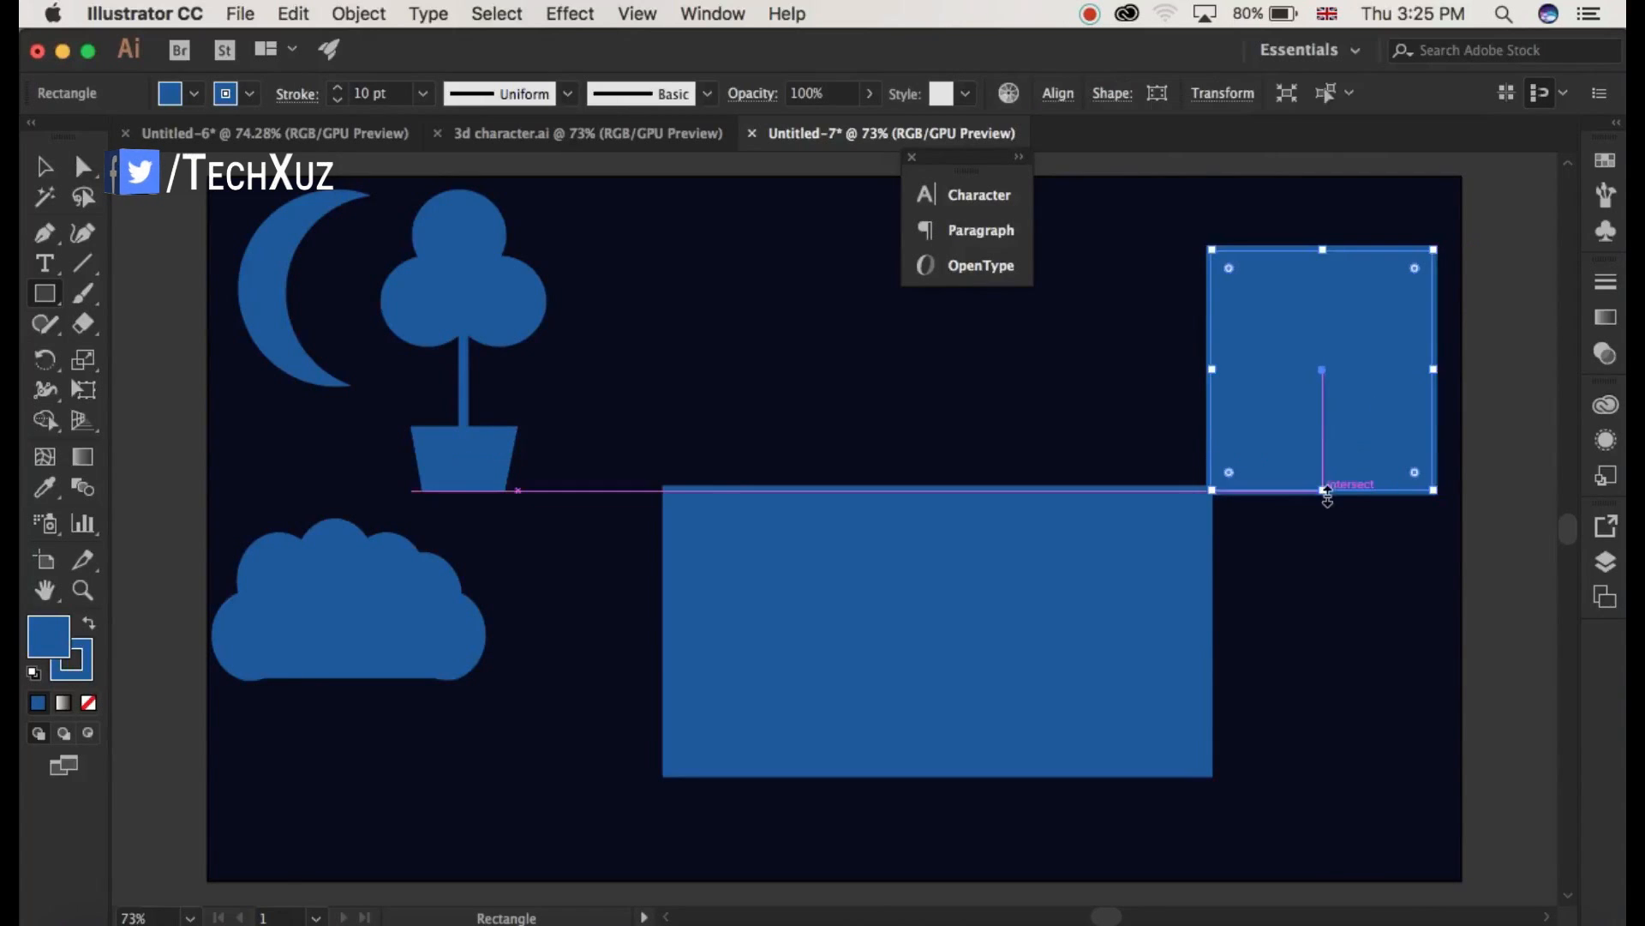
pyautogui.moveTo(1324, 490); pyautogui.dragTo(1320, 794)
pyautogui.click(1300, 852)
pyautogui.click(766, 533)
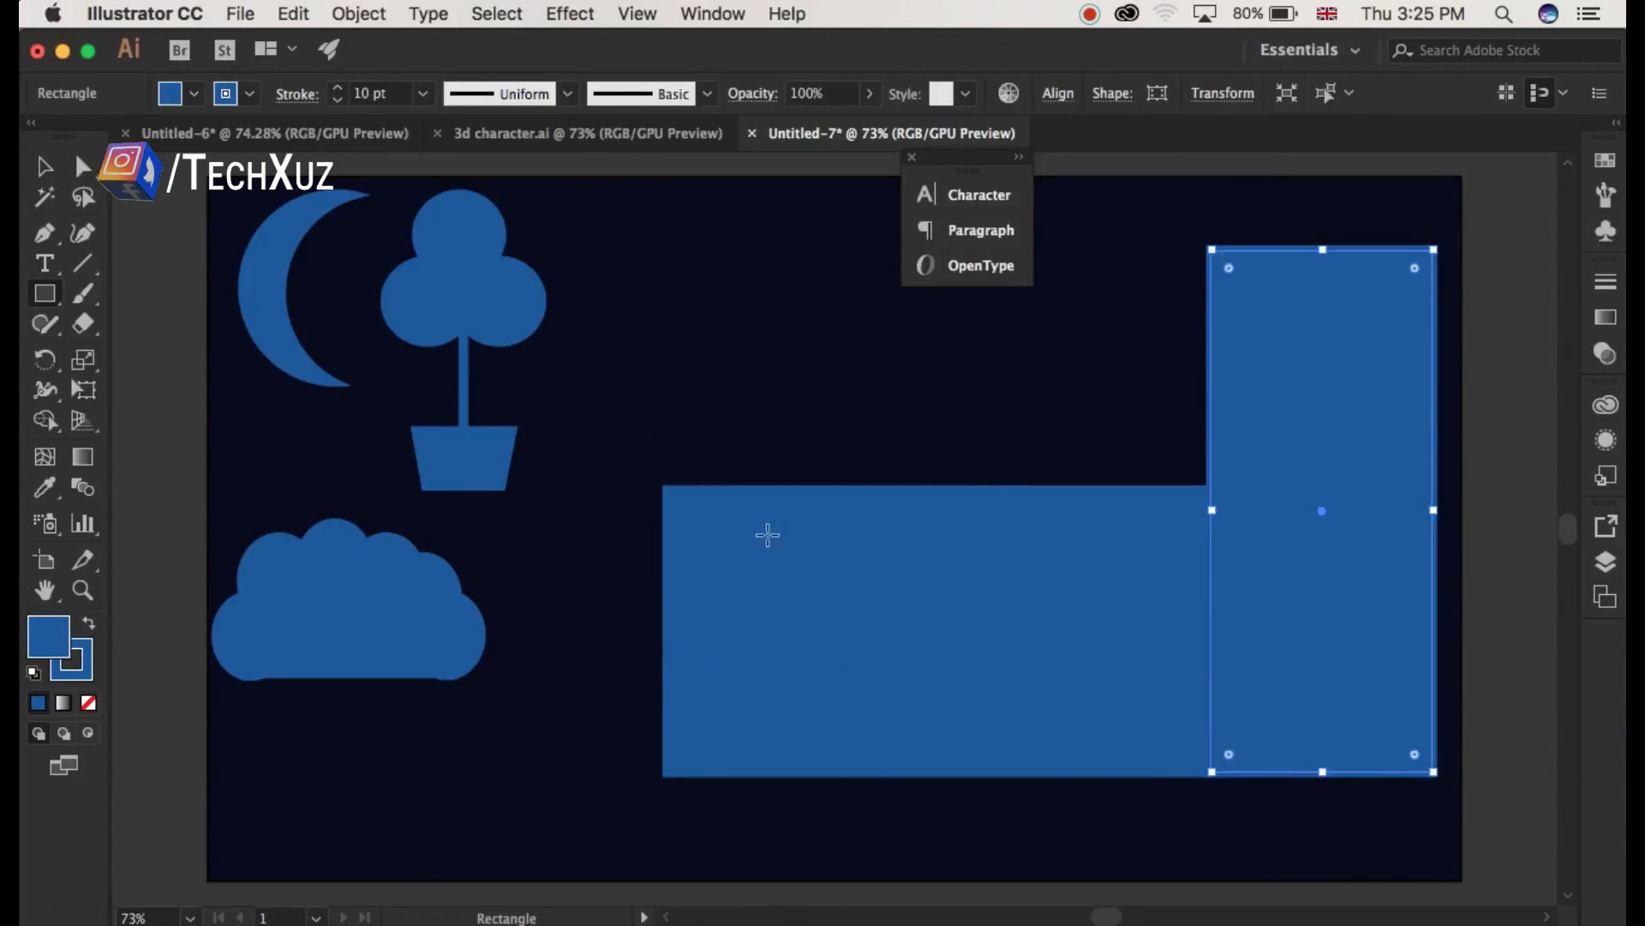
pyautogui.press('v')
pyautogui.click(1018, 434)
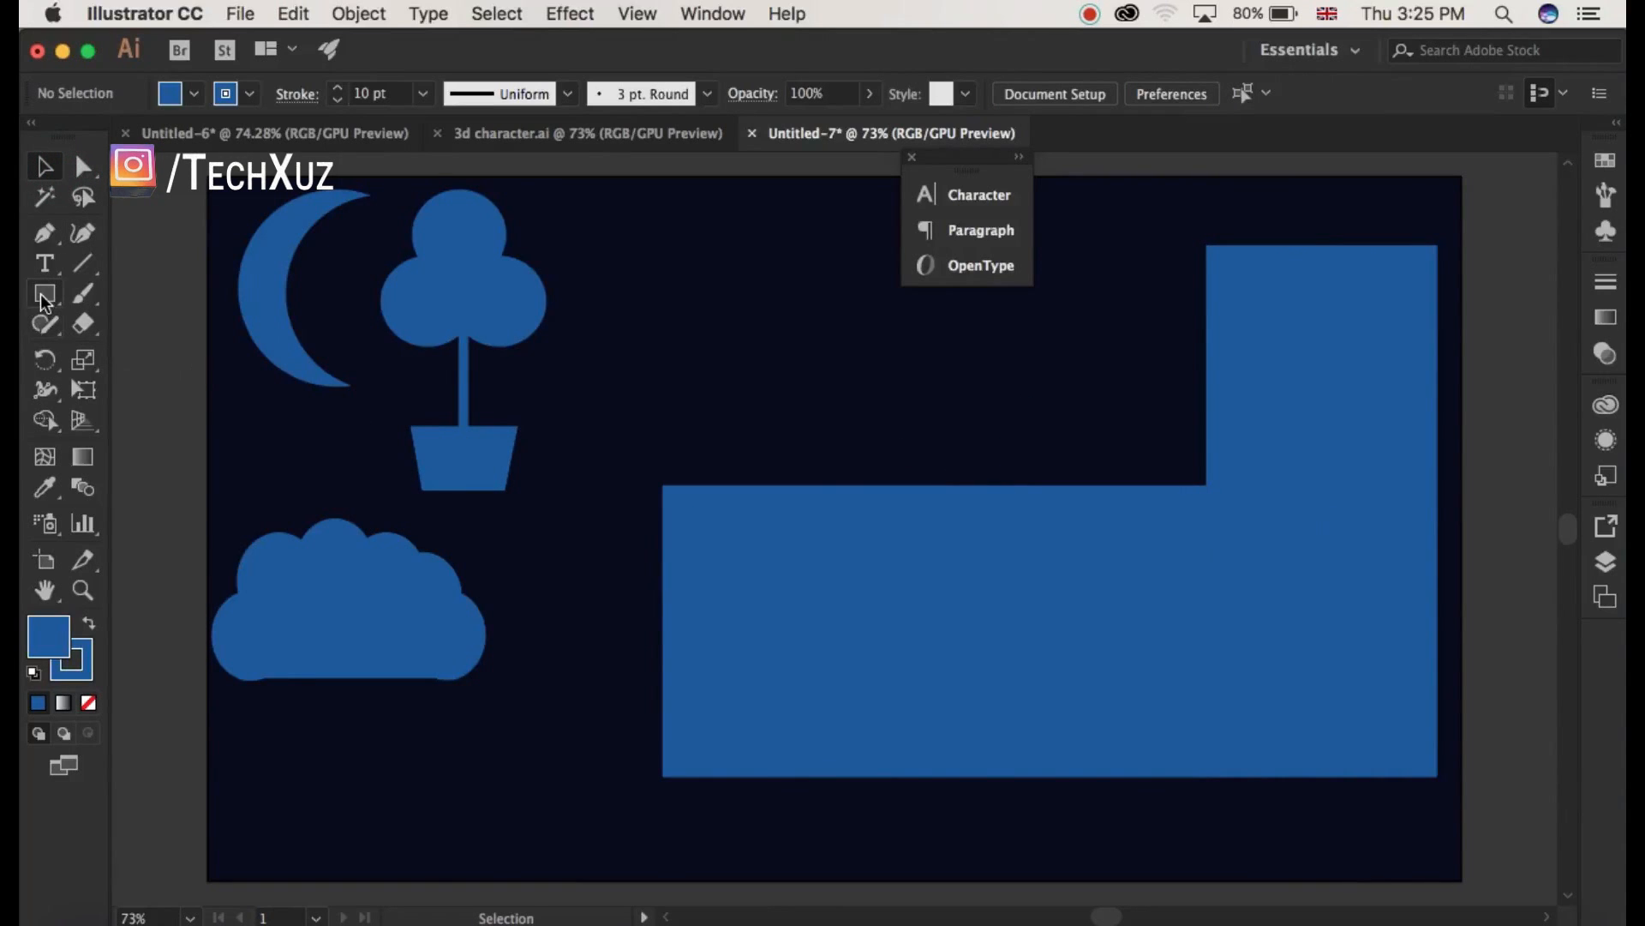
# Draw a closed triangular roof with the Pen tool, spanning the wide wall's top edge with its peak left of centre.
pyautogui.click(44, 234)
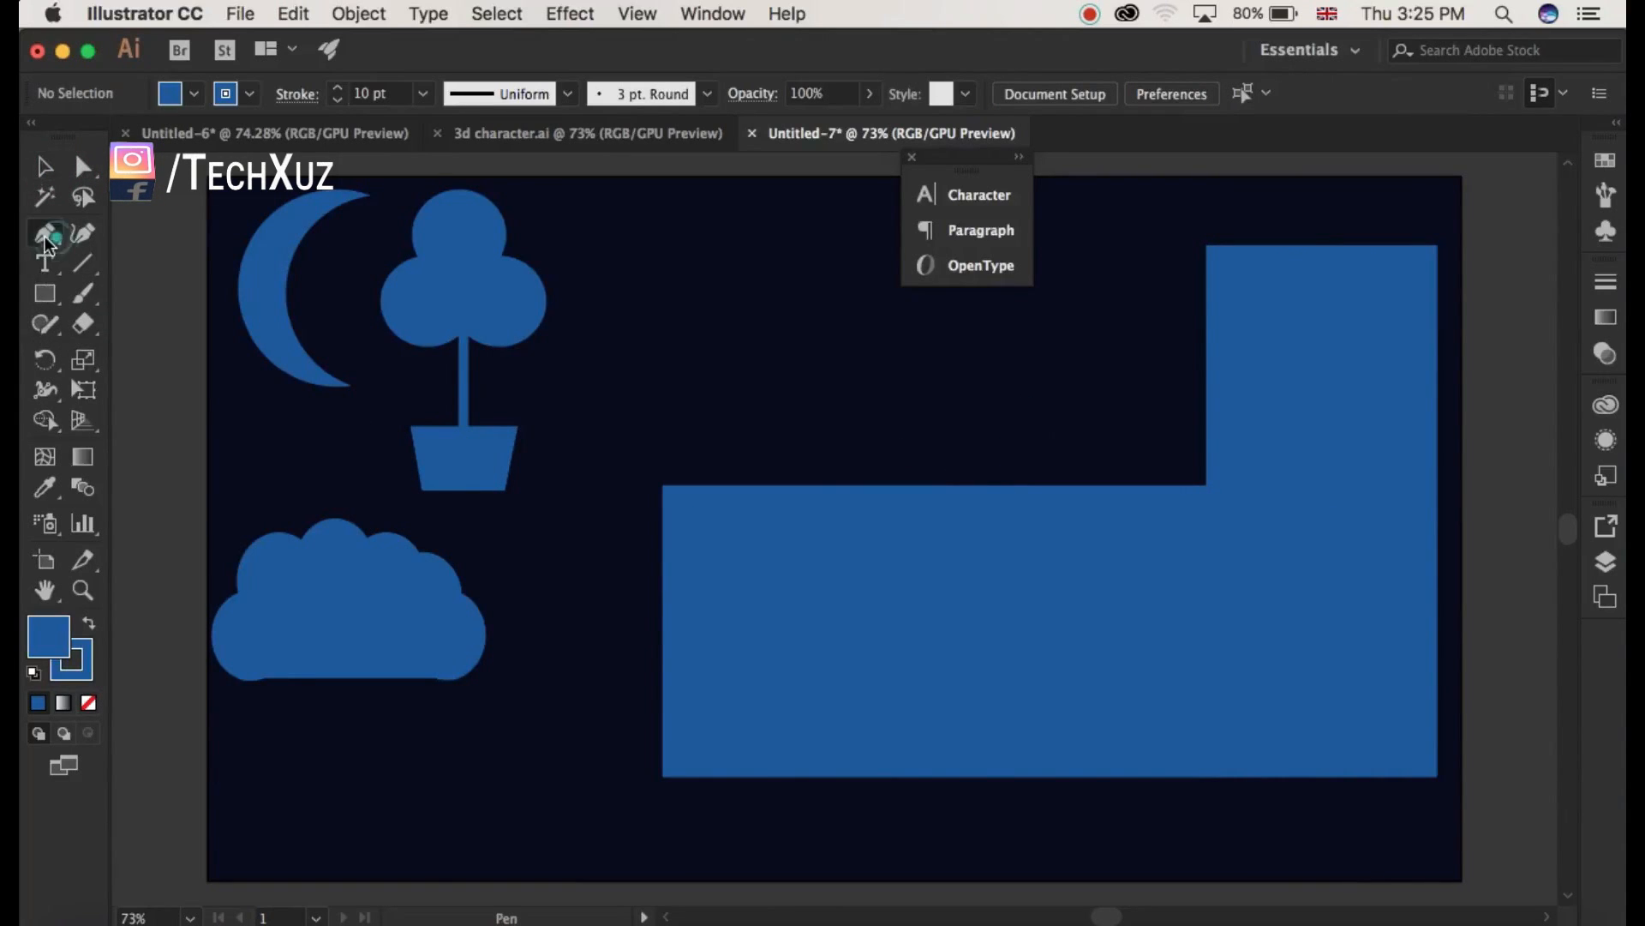
pyautogui.click(667, 483)
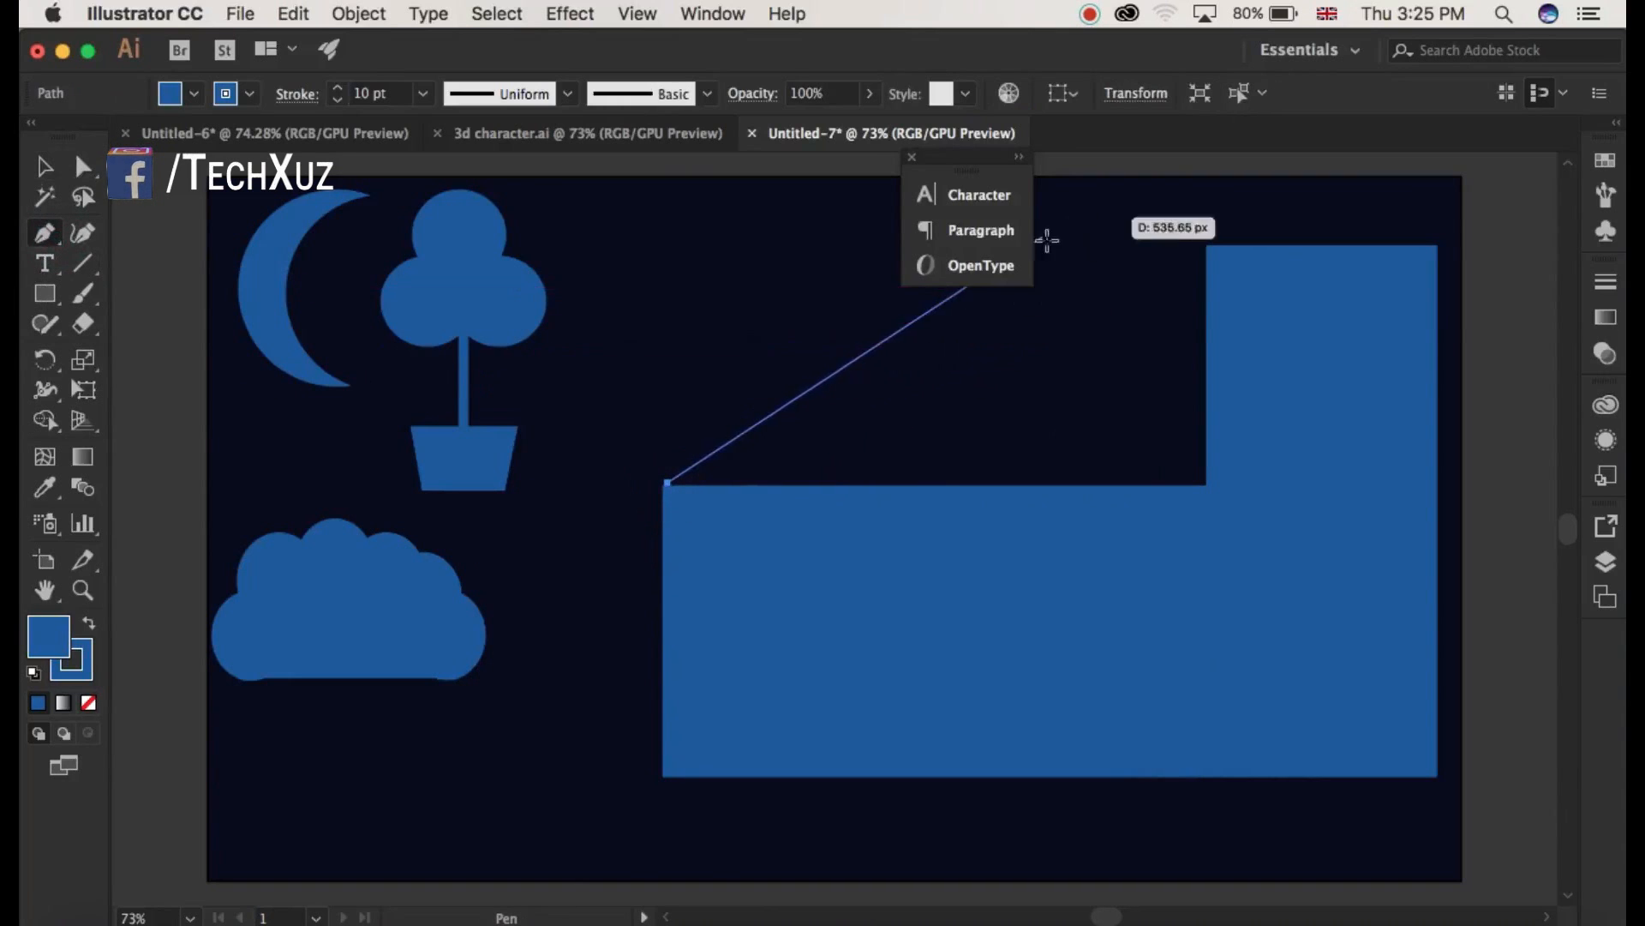
pyautogui.click(900, 289)
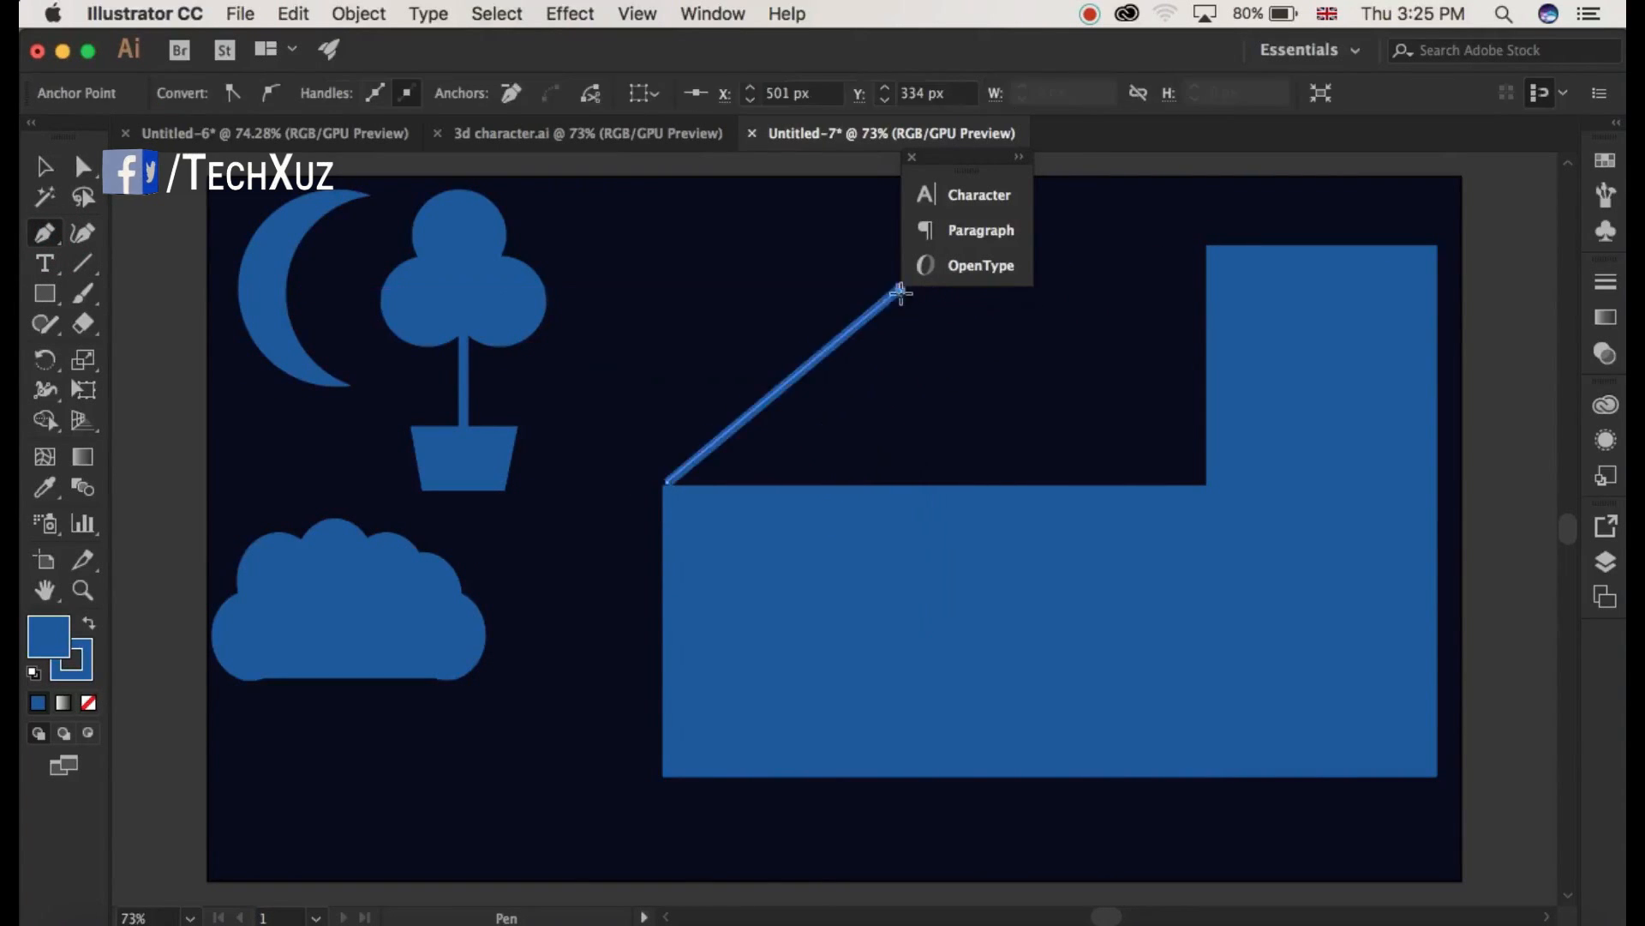
pyautogui.click(1203, 485)
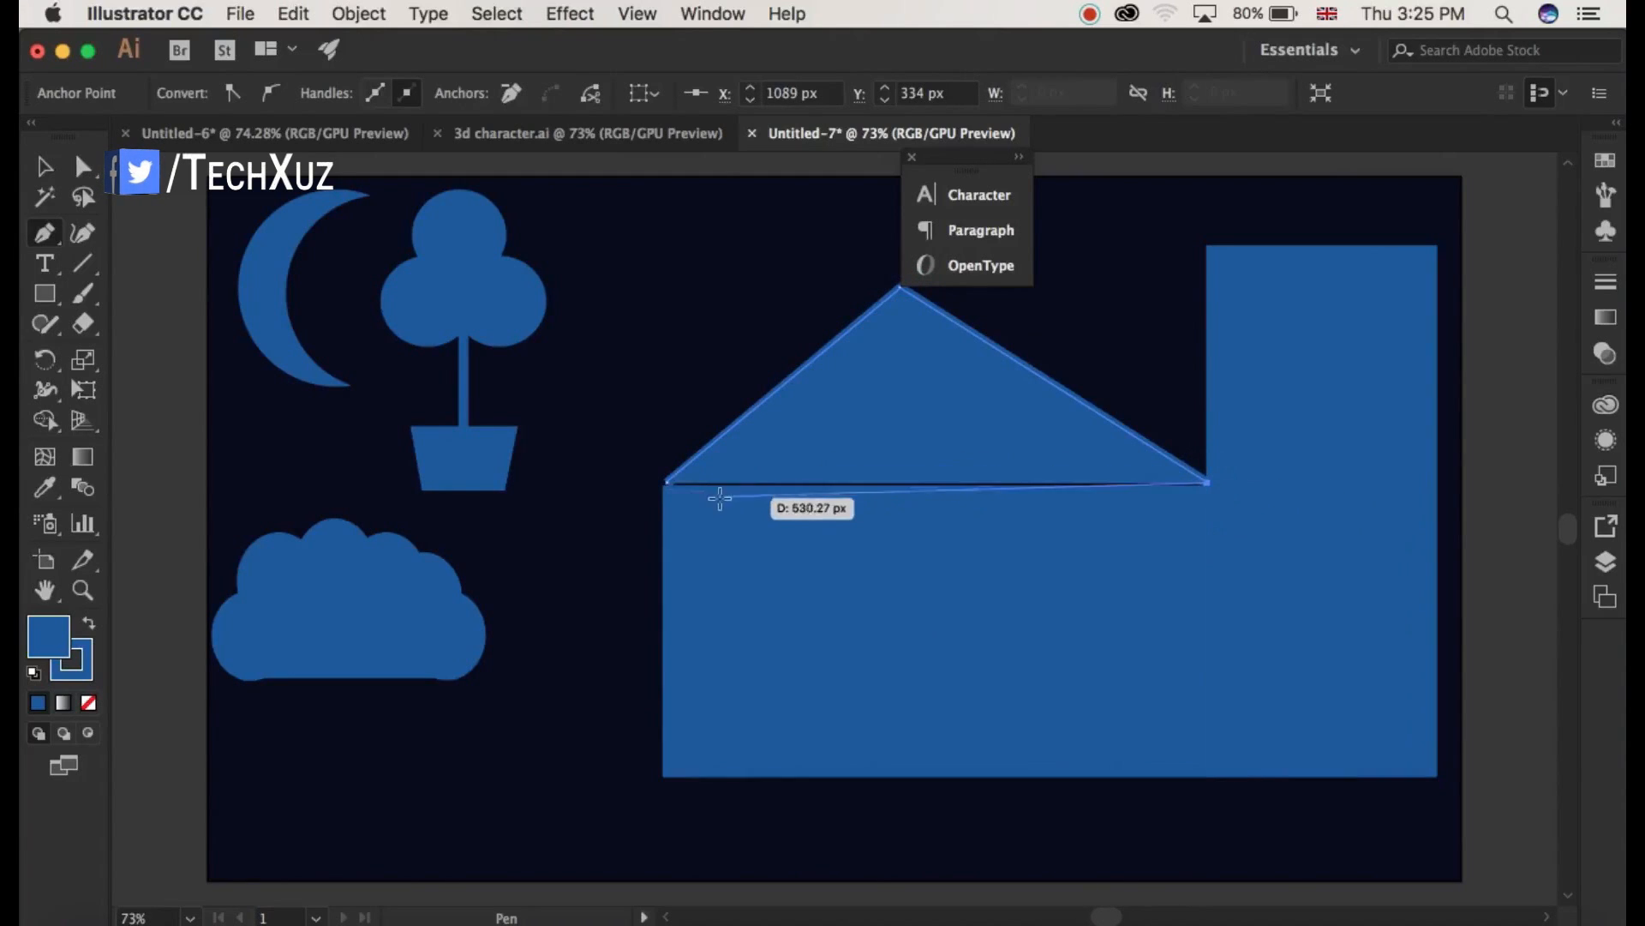
pyautogui.click(670, 484)
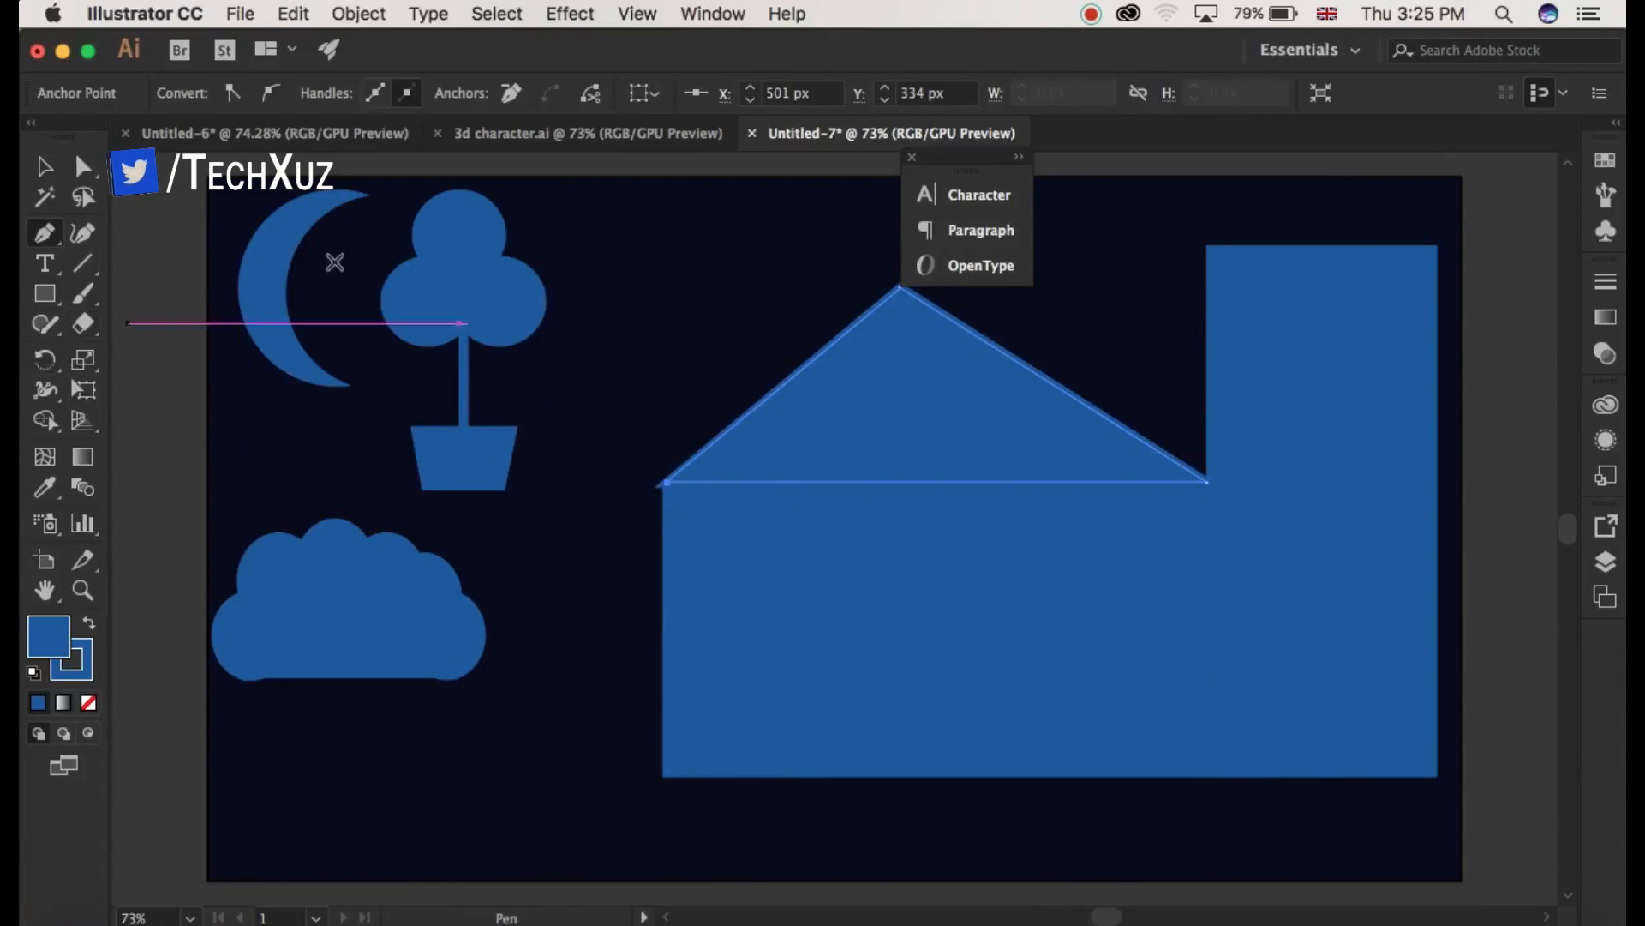
# Fill the roof triangle with dark navy #041e38 and remove its stroke.
pyautogui.doubleClick(54, 665)
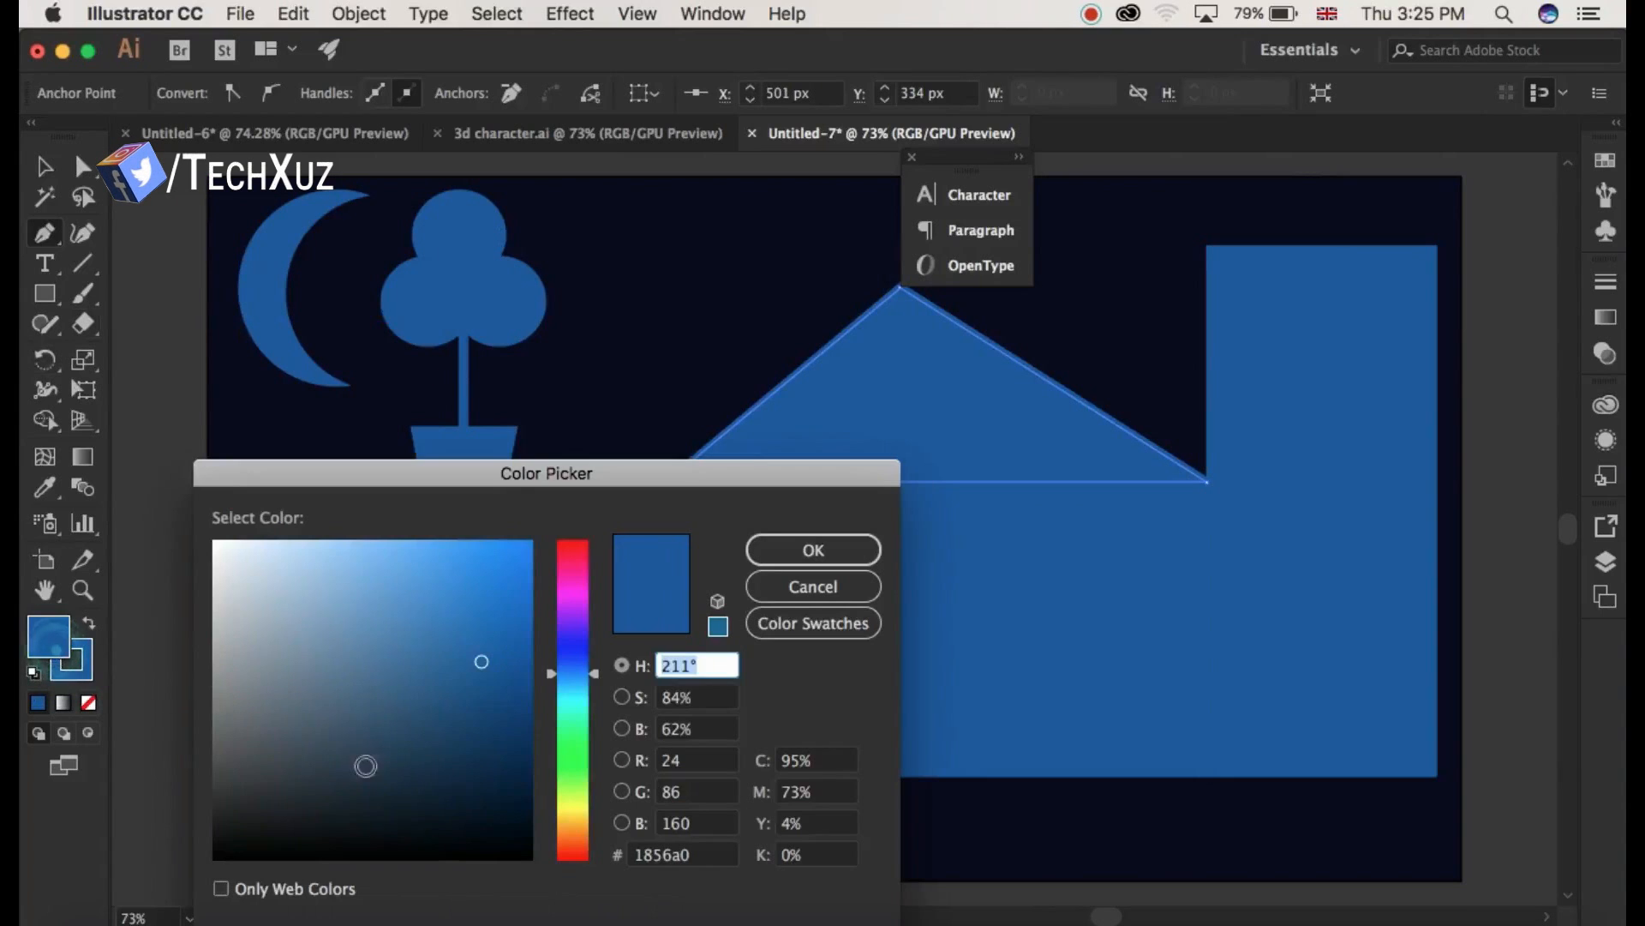
pyautogui.click(511, 788)
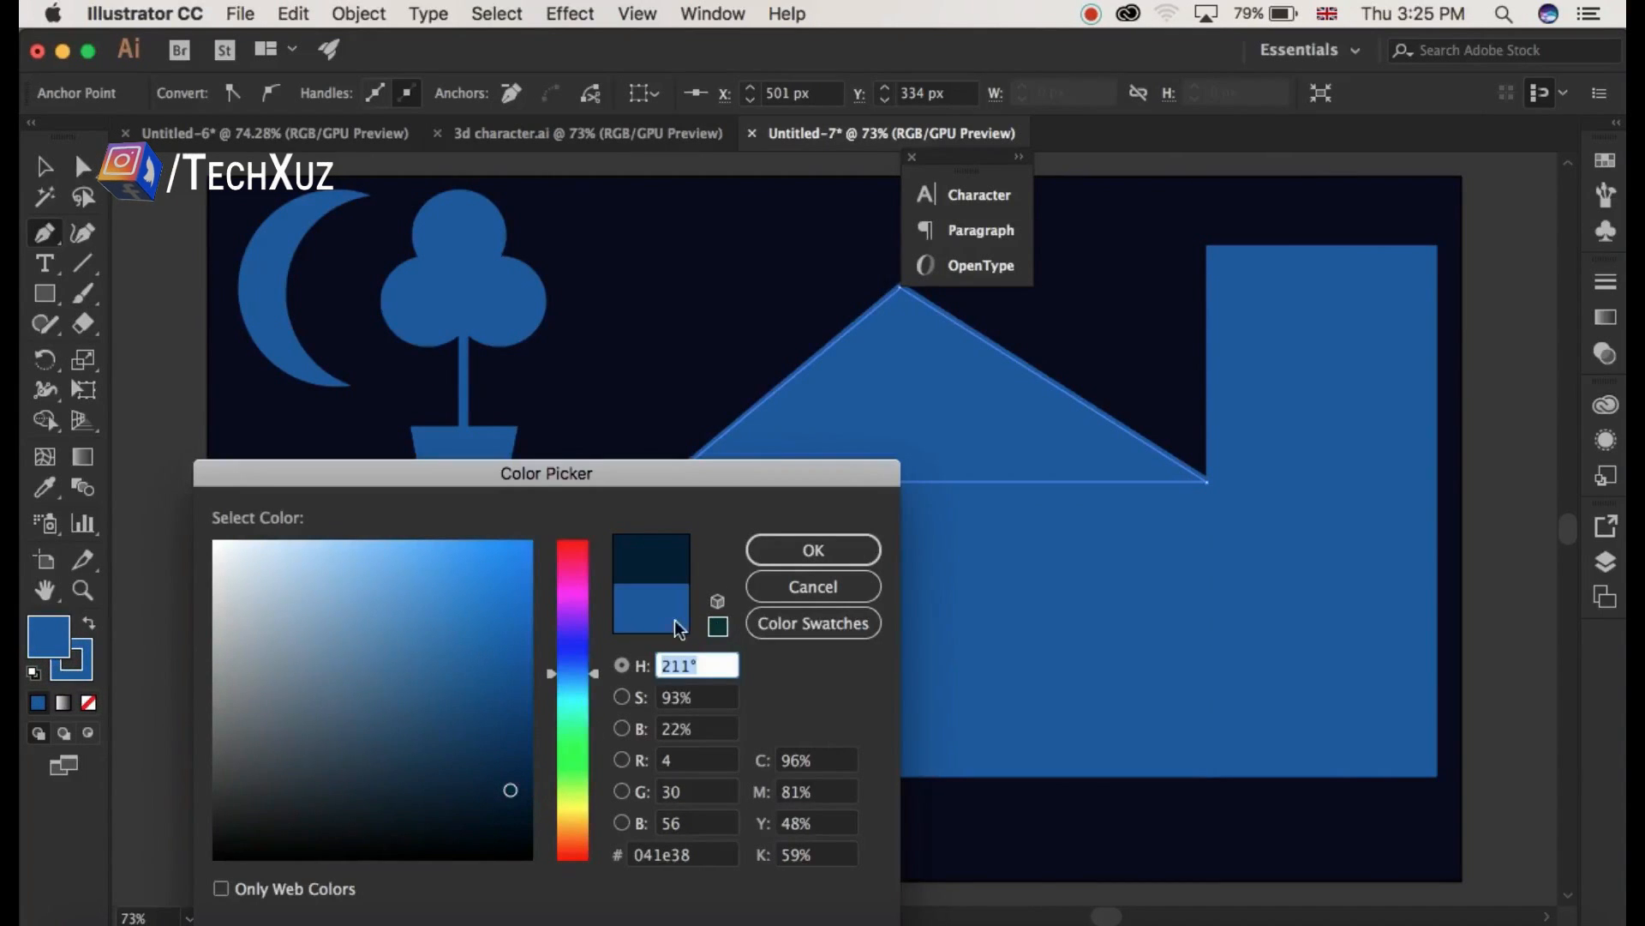
pyautogui.click(801, 559)
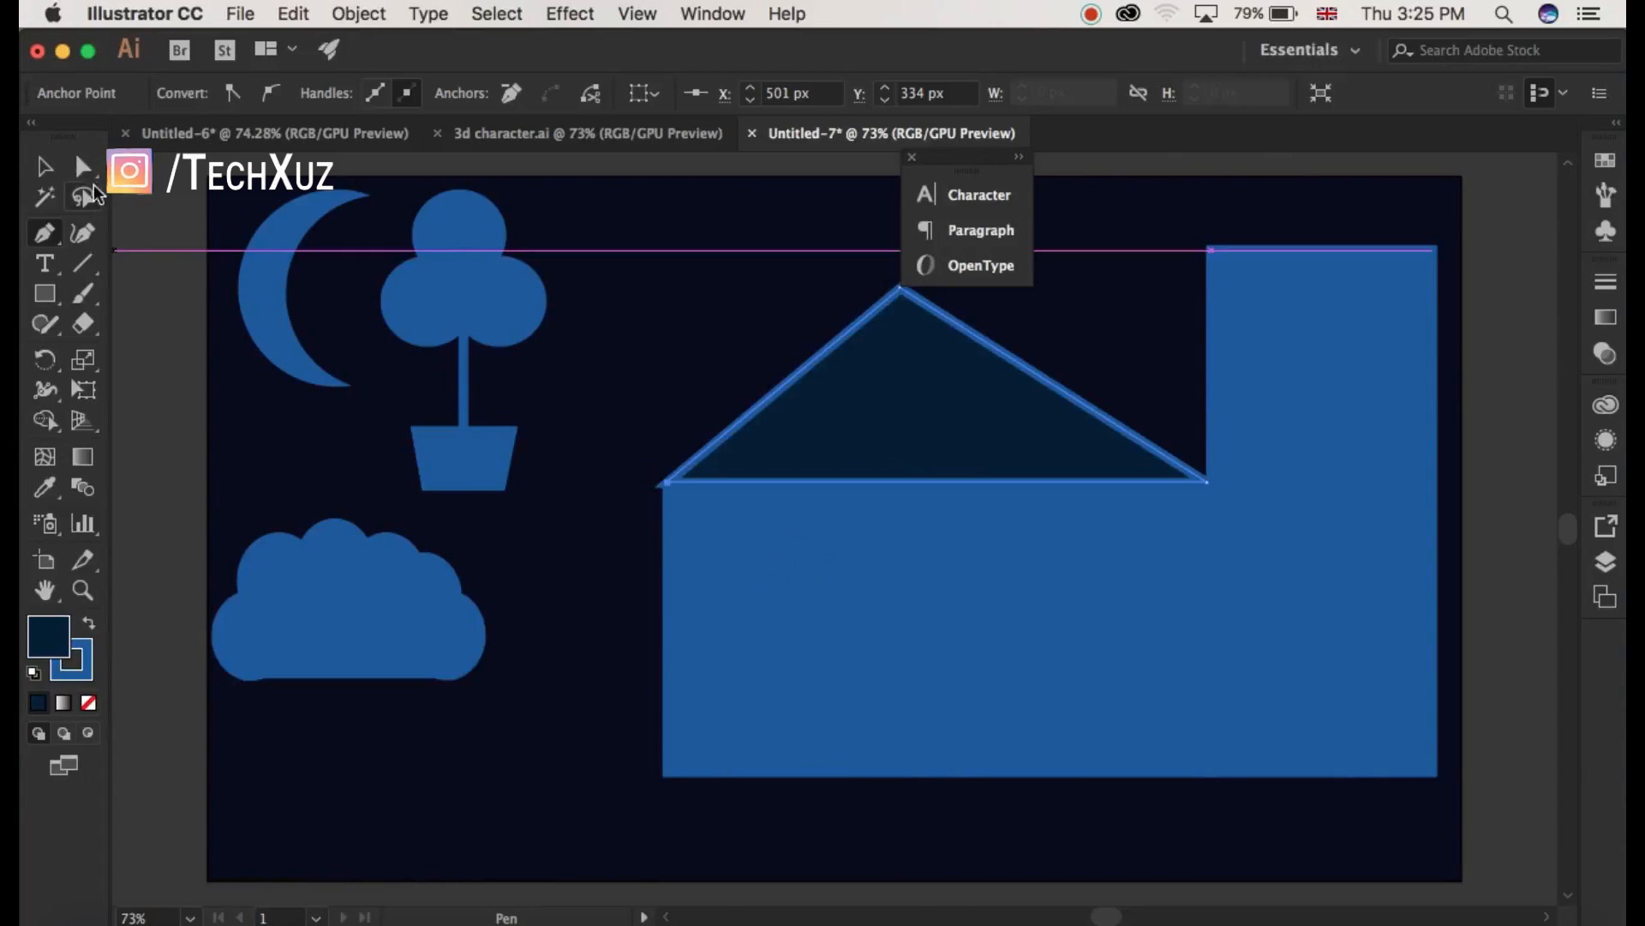
pyautogui.click(86, 664)
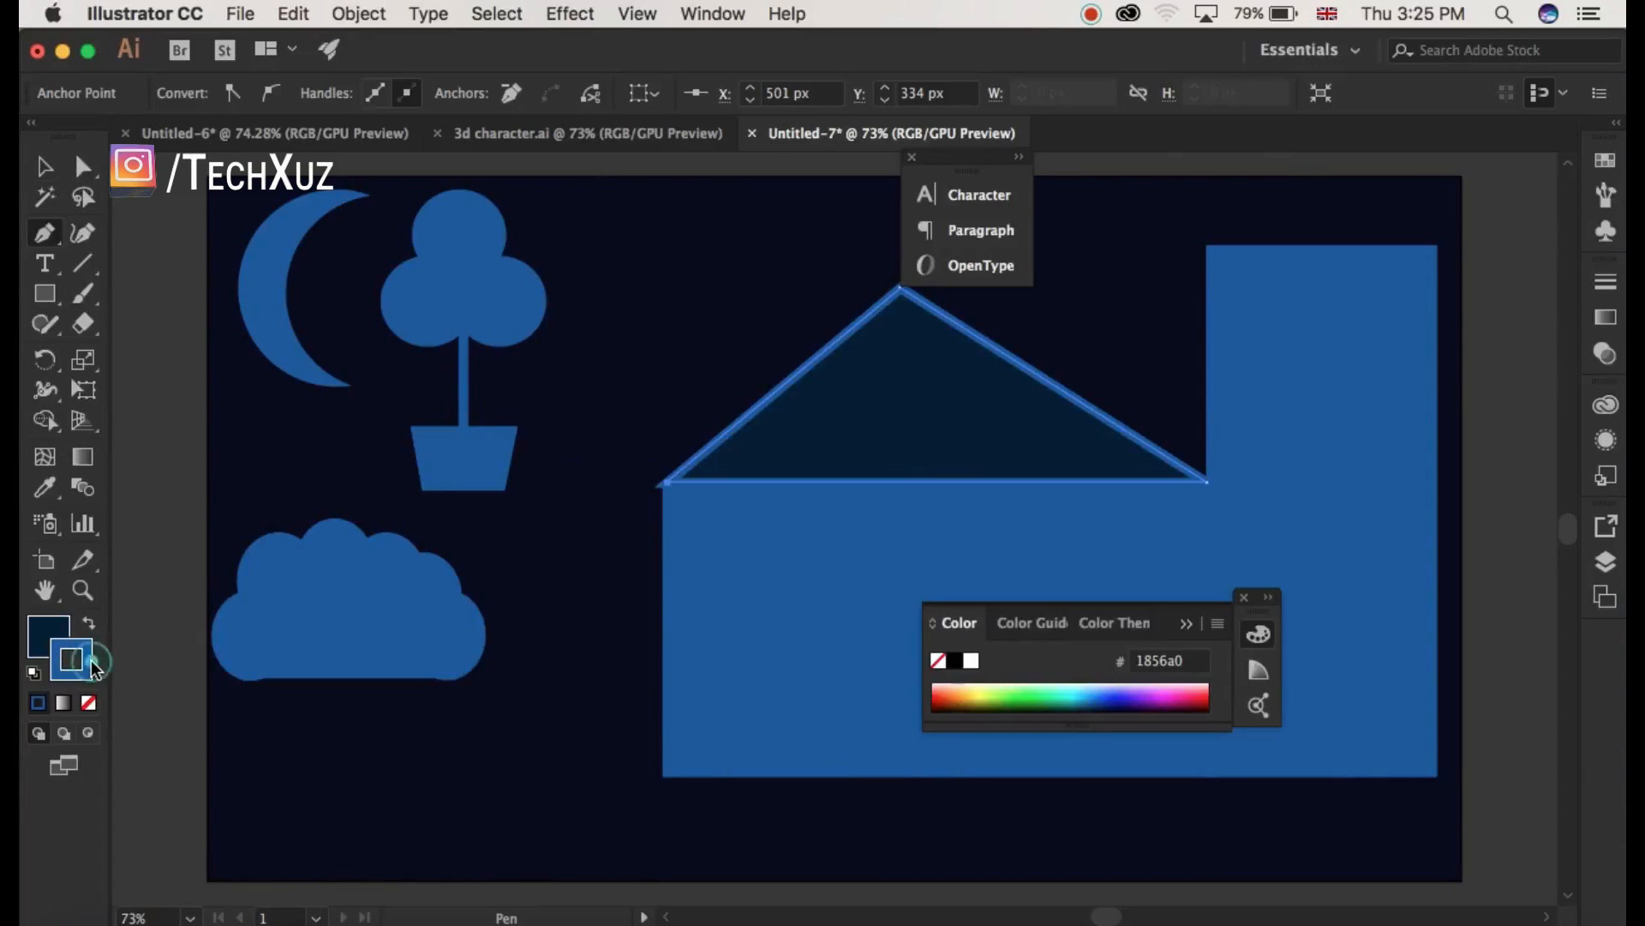
pyautogui.click(1243, 597)
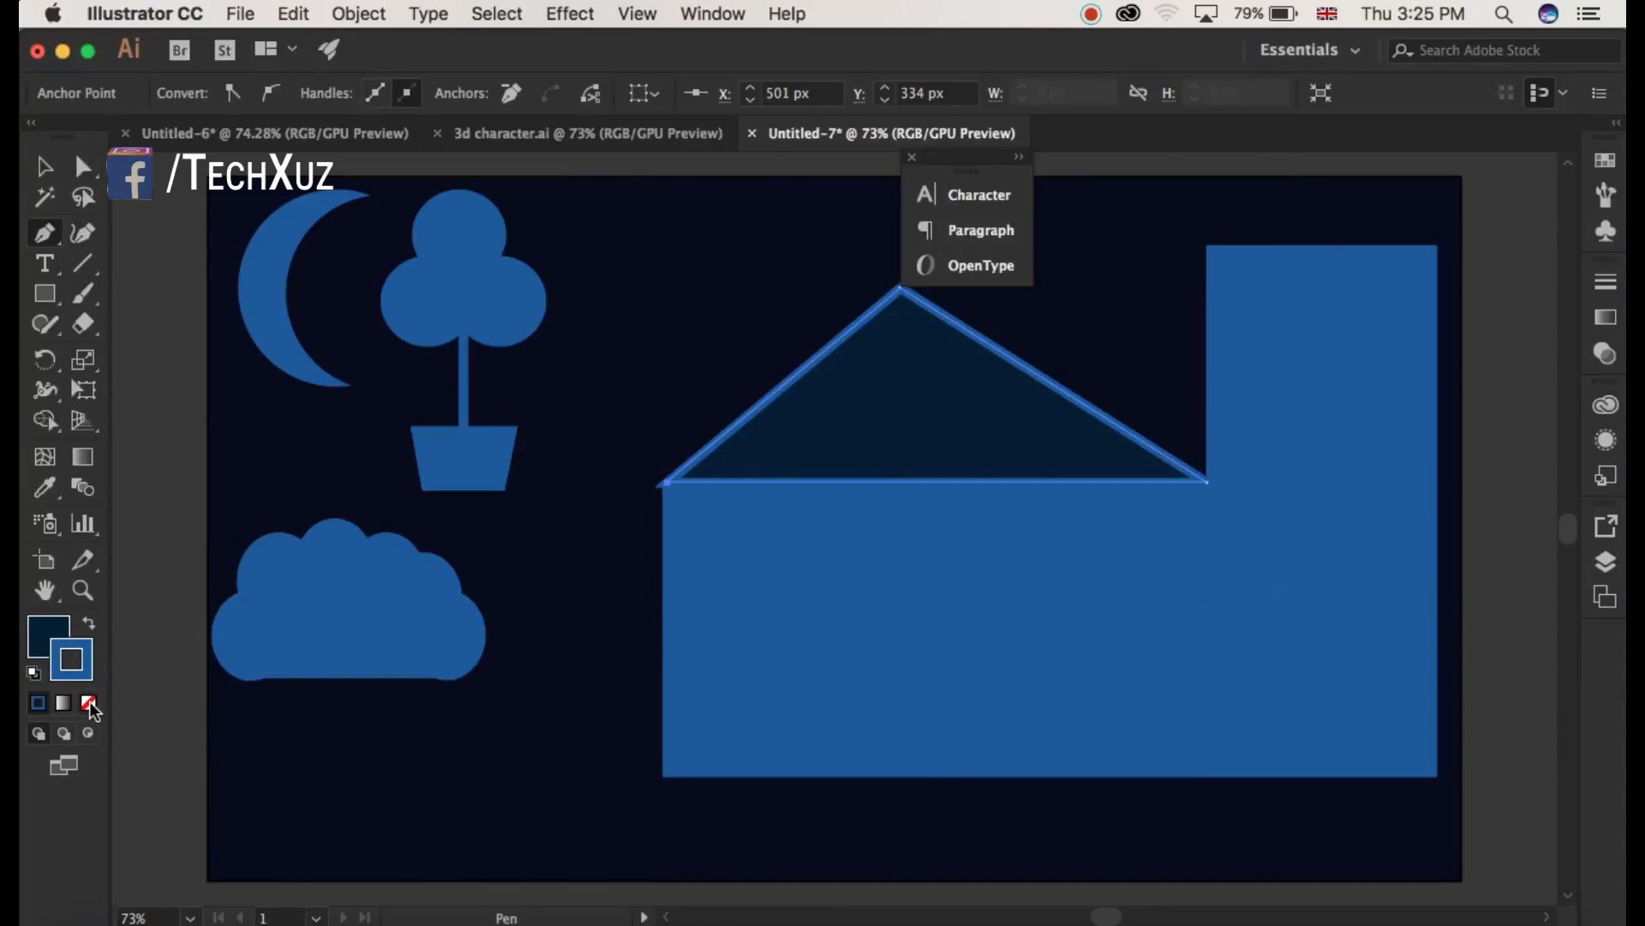
pyautogui.click(89, 705)
pyautogui.click(46, 166)
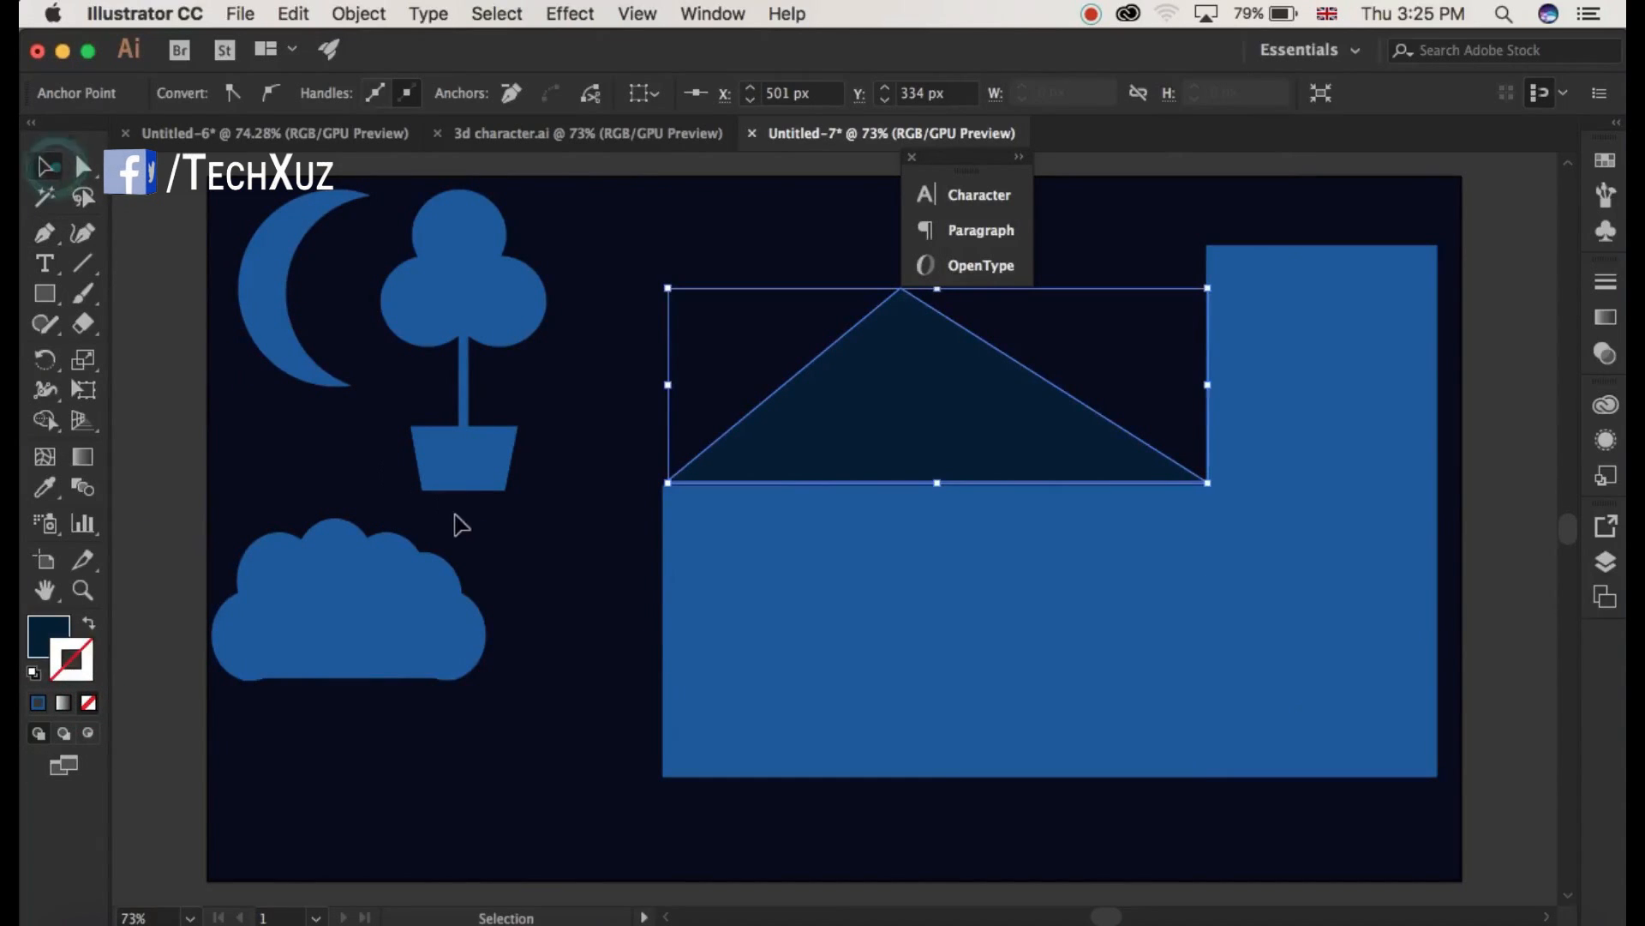
pyautogui.click(460, 519)
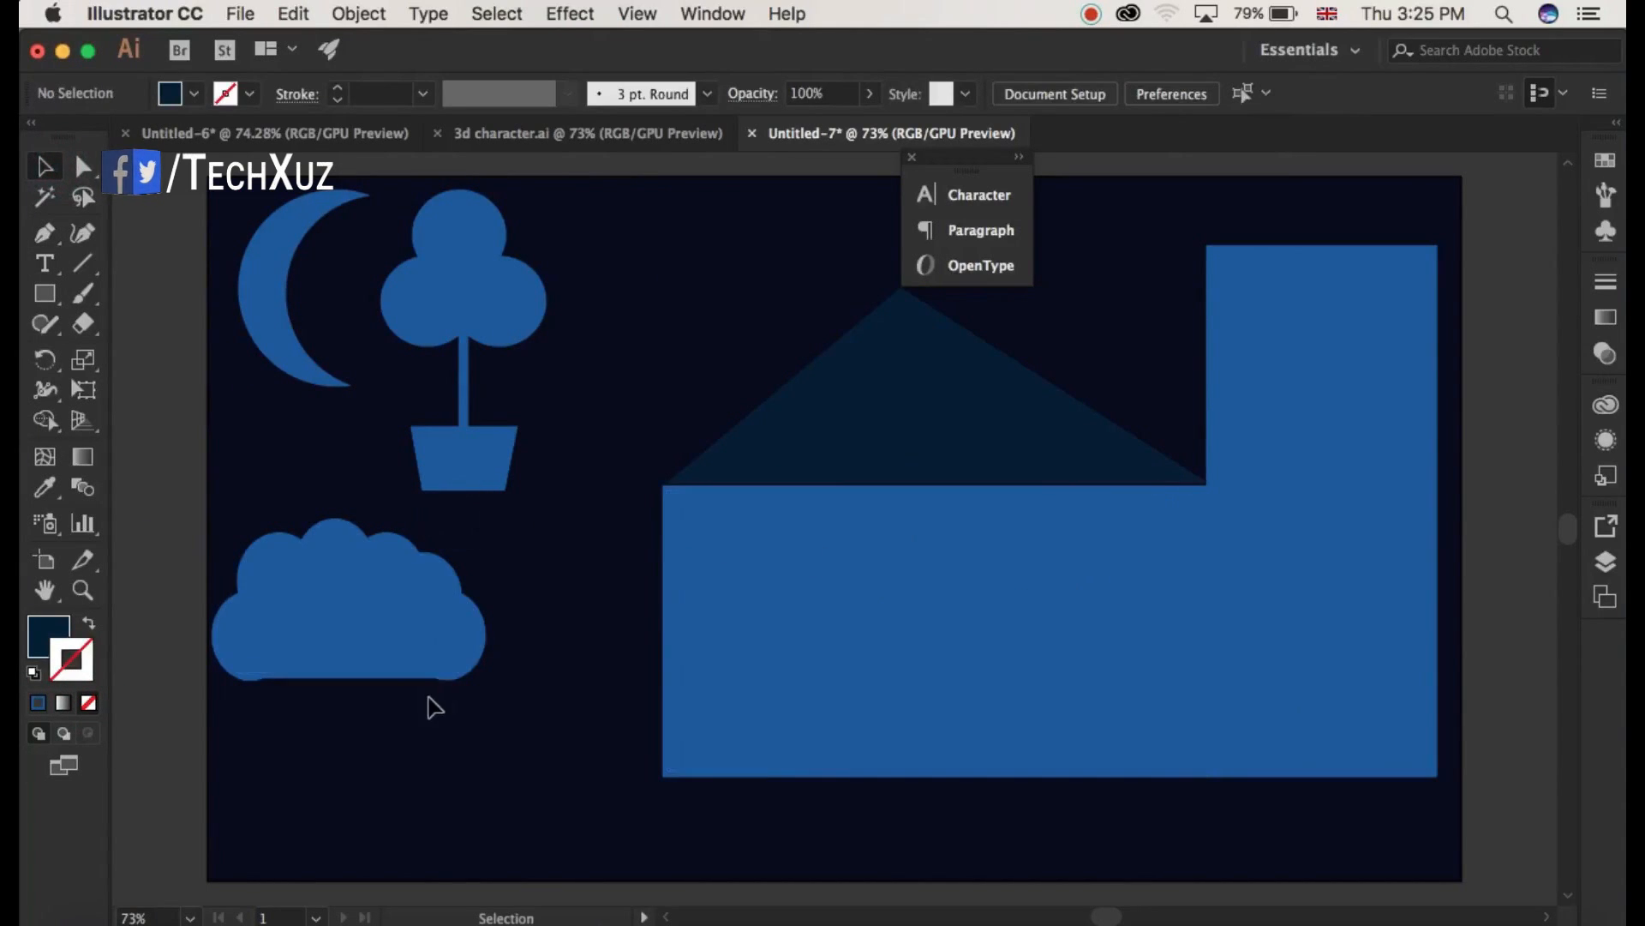
# Remove the wide wall's stroke and lower the roof triangle slightly so it rests on the wall's top edge.
pyautogui.click(1038, 667)
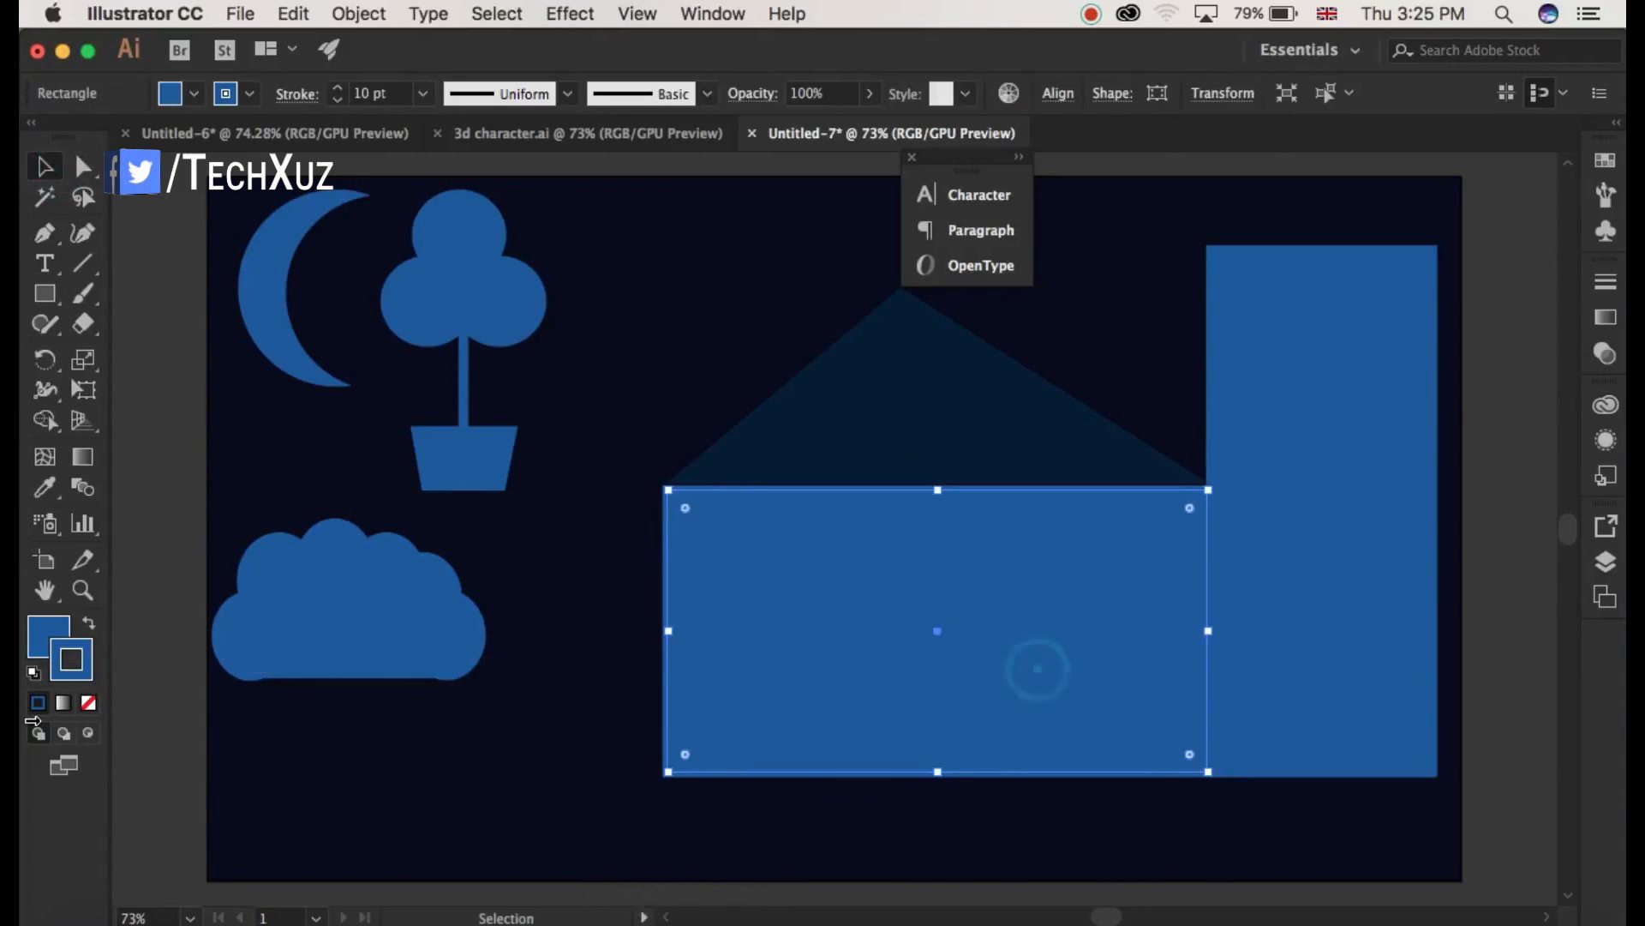
pyautogui.click(86, 678)
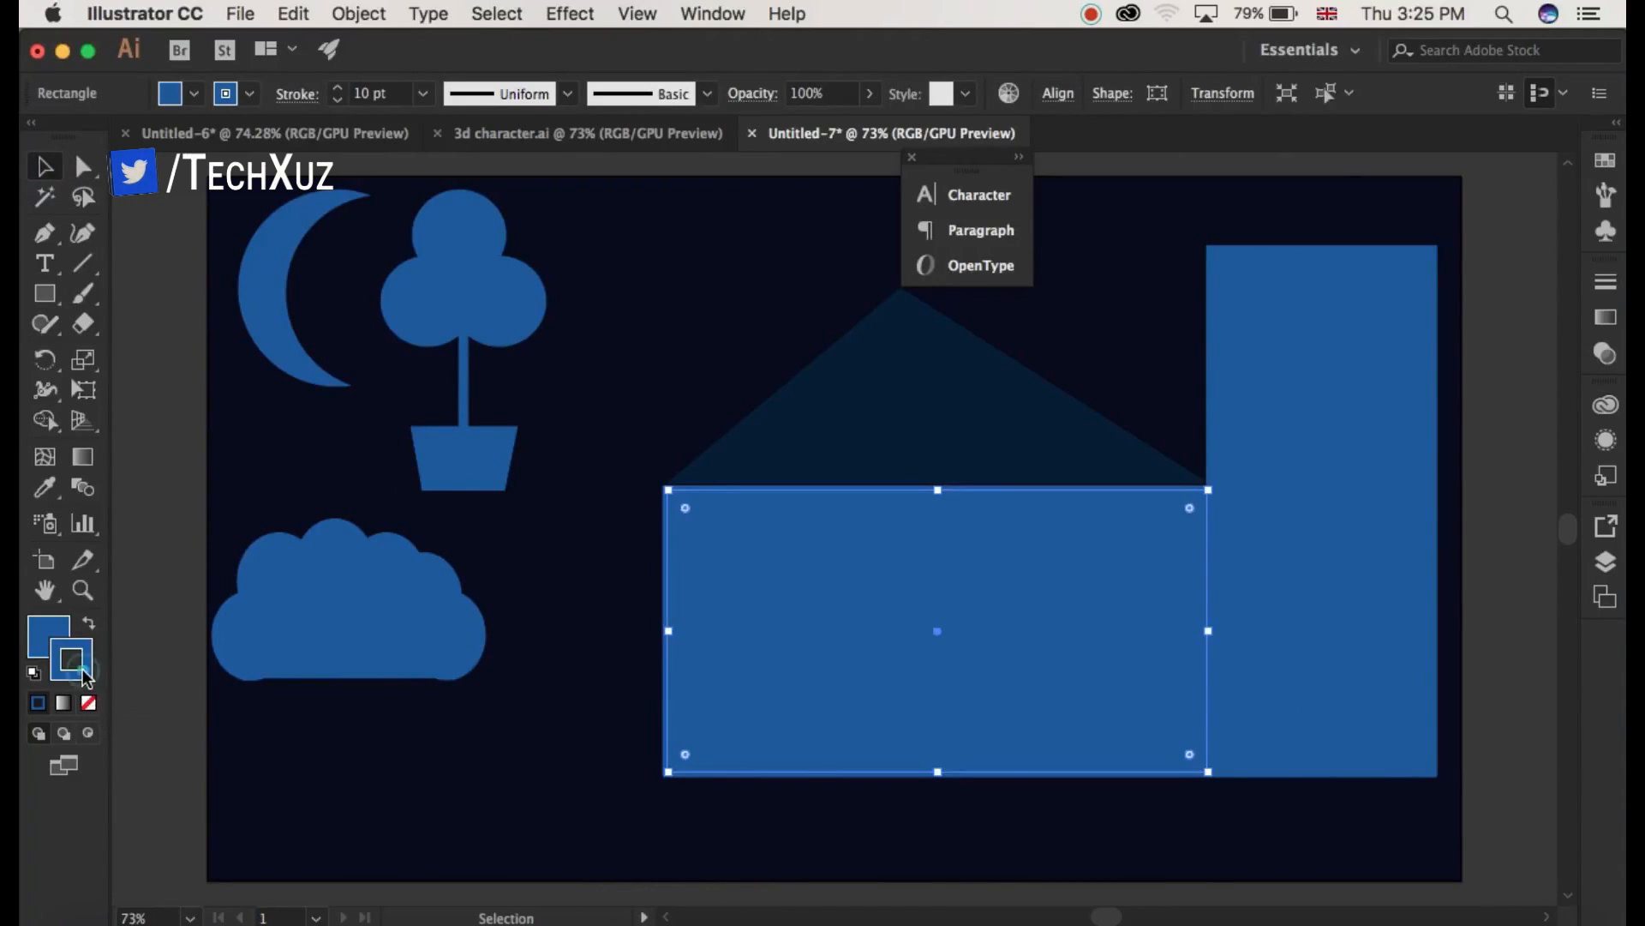
pyautogui.click(89, 703)
pyautogui.click(340, 665)
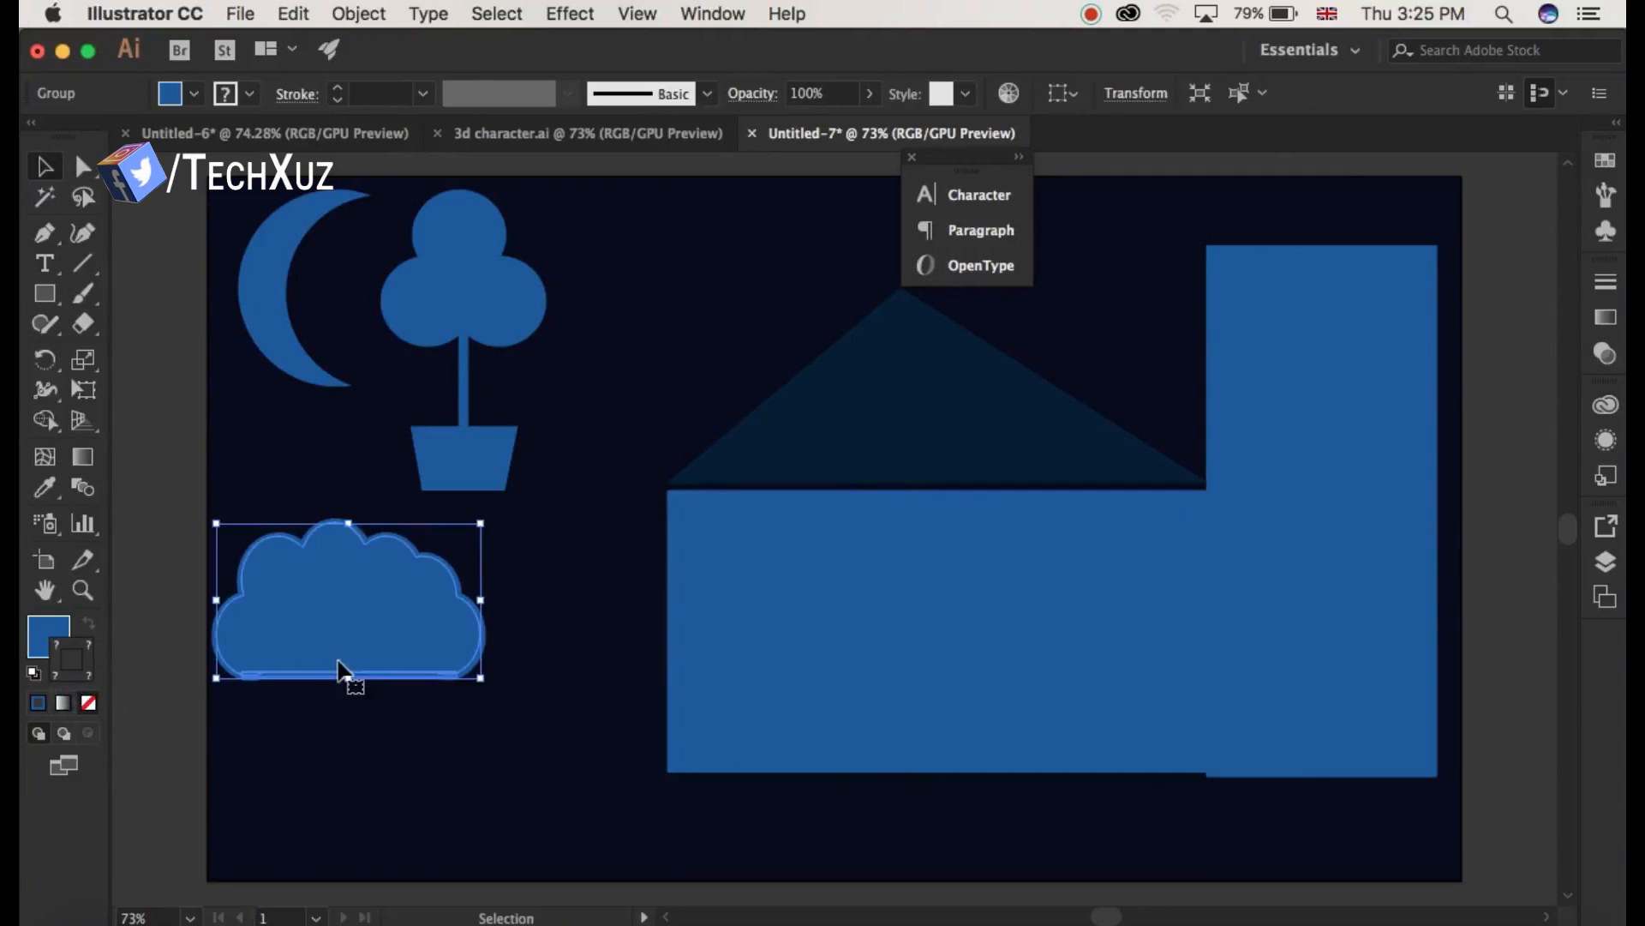
pyautogui.click(540, 756)
pyautogui.click(897, 429)
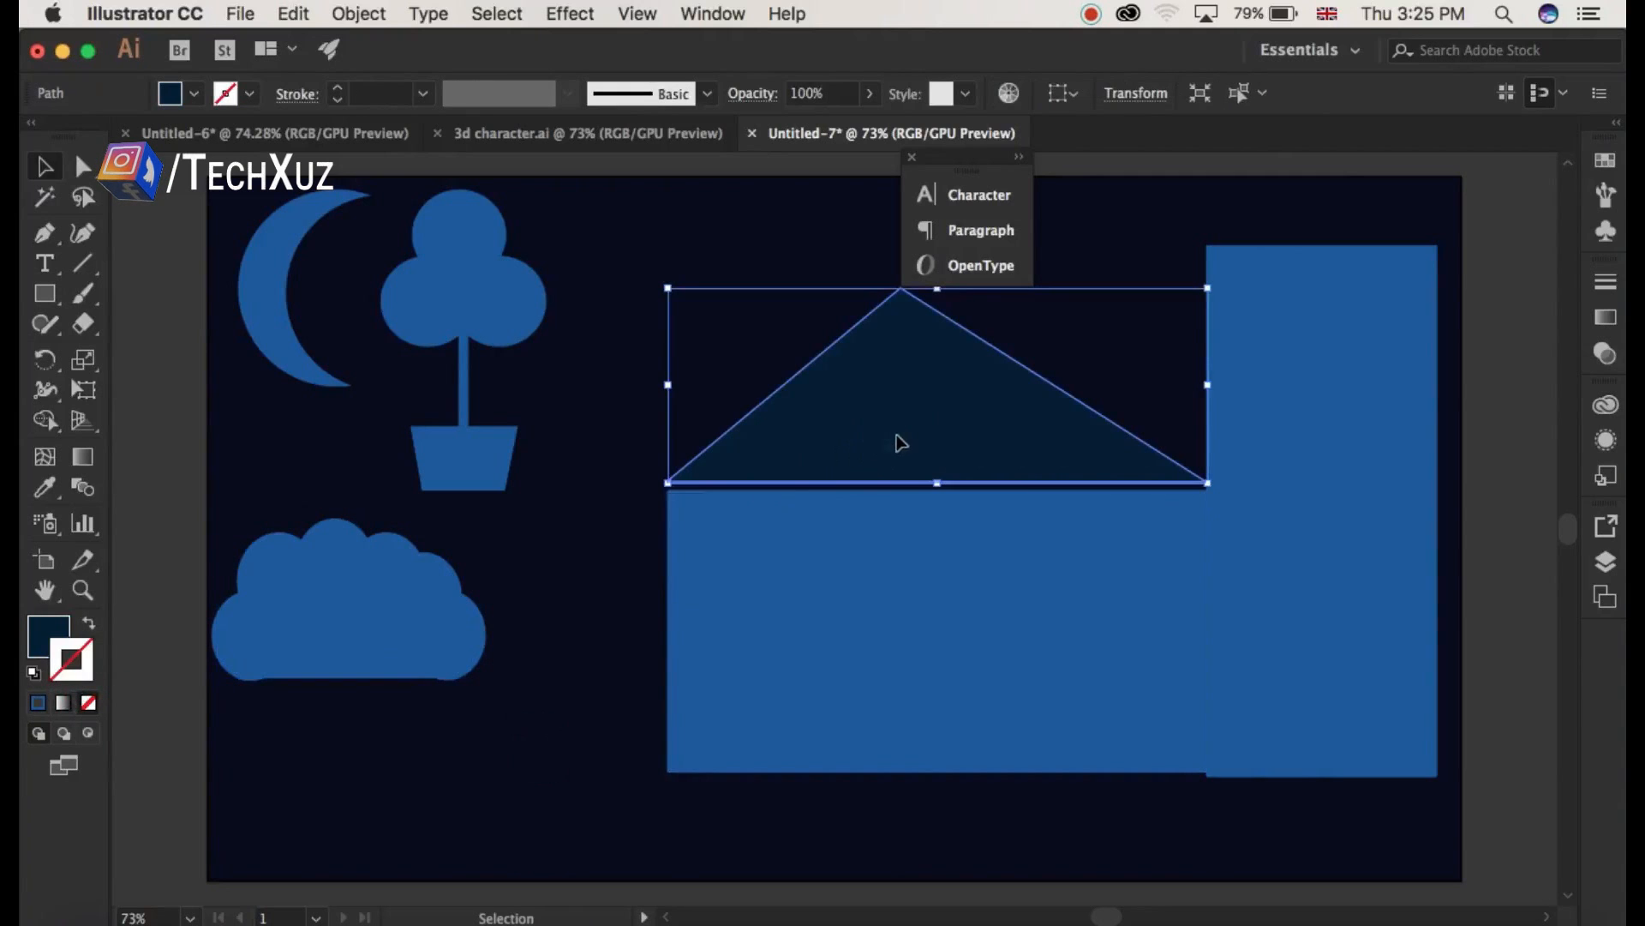
pyautogui.click(519, 705)
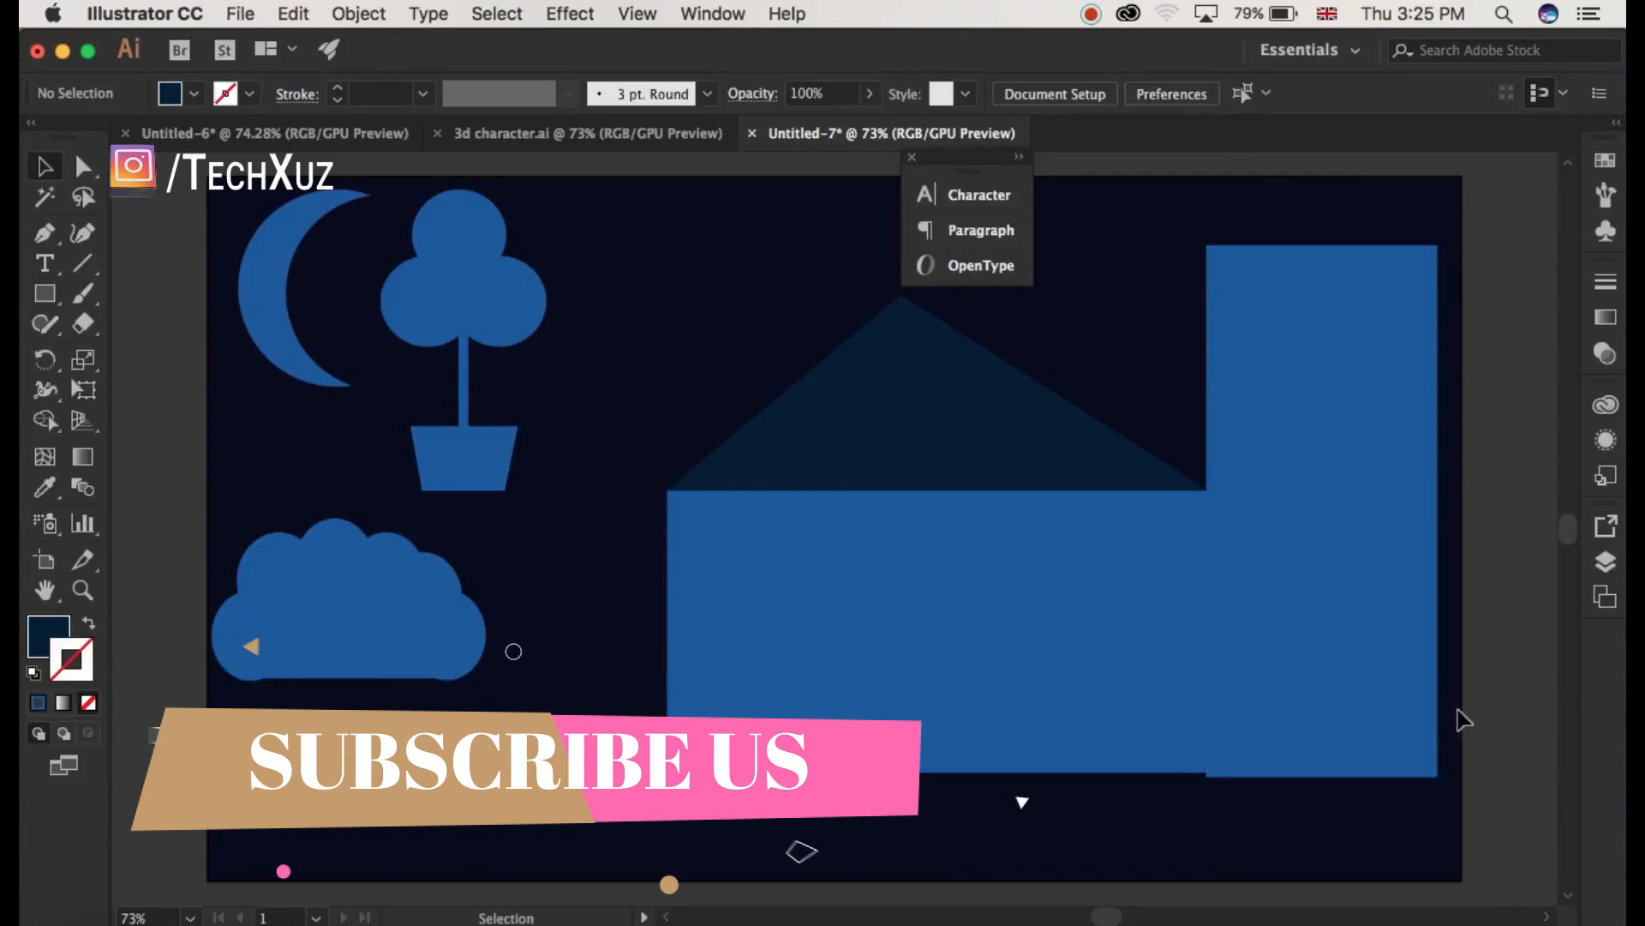
# Shift the tall rectangle slightly upward and fine-tune its height so its base lines up with the wide wall's base.
pyautogui.click(1396, 720)
pyautogui.moveTo(1396, 719); pyautogui.dragTo(1391, 696)
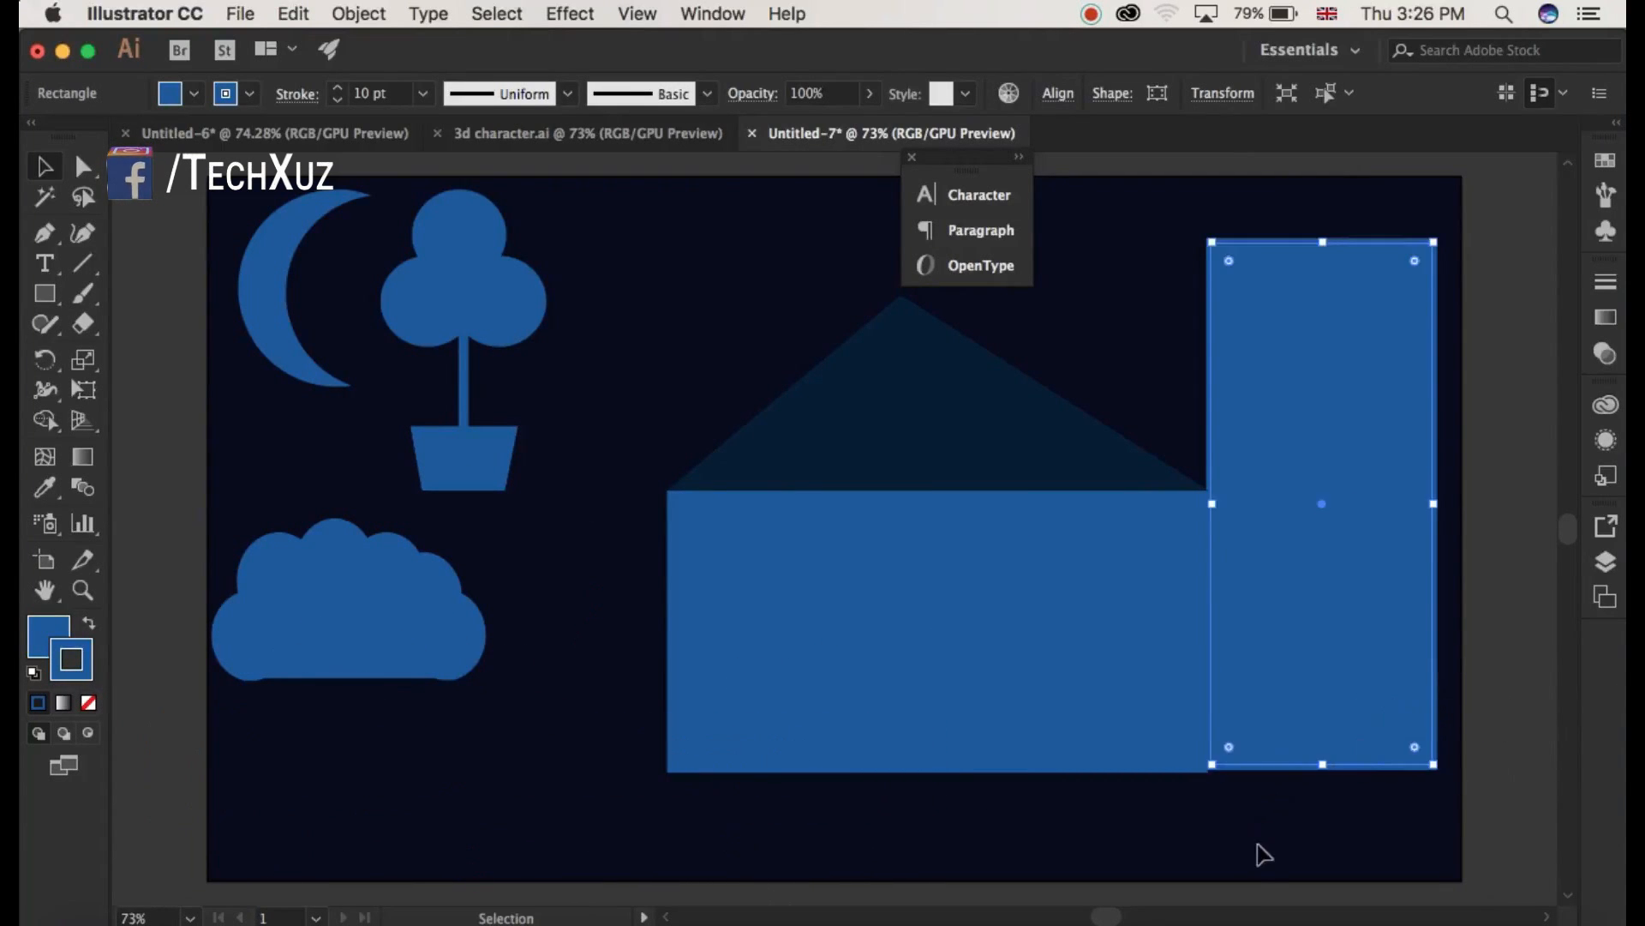
pyautogui.press('Down')
pyautogui.press('Down')
pyautogui.press('Down')
pyautogui.press('Down')
pyautogui.press('Down')
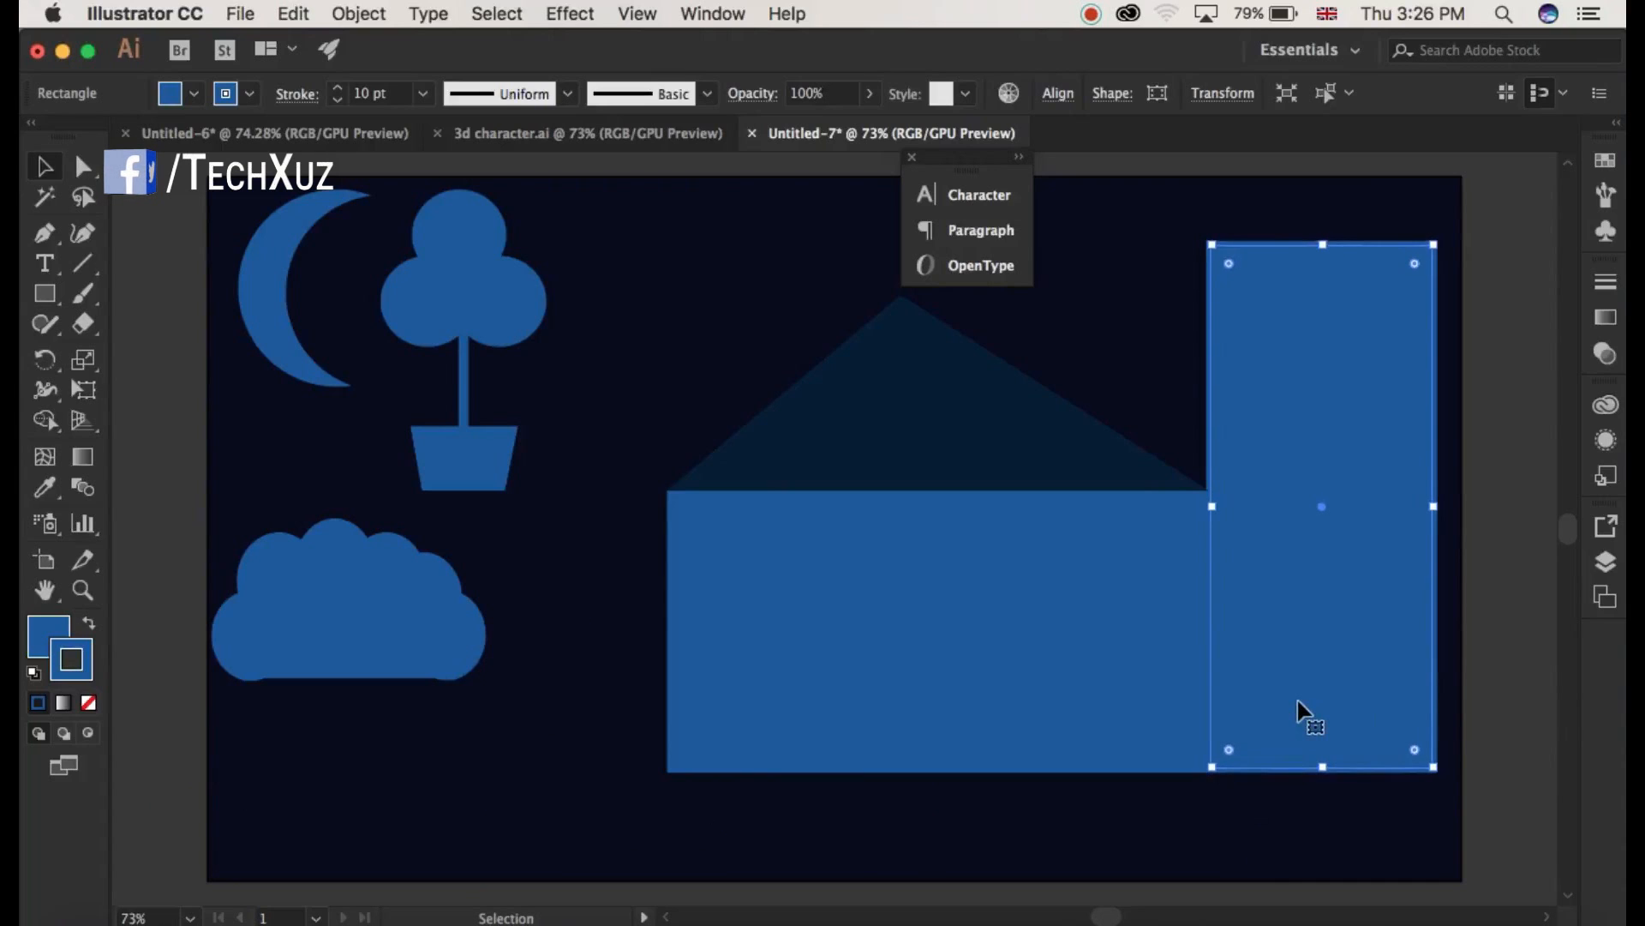
pyautogui.click(1167, 867)
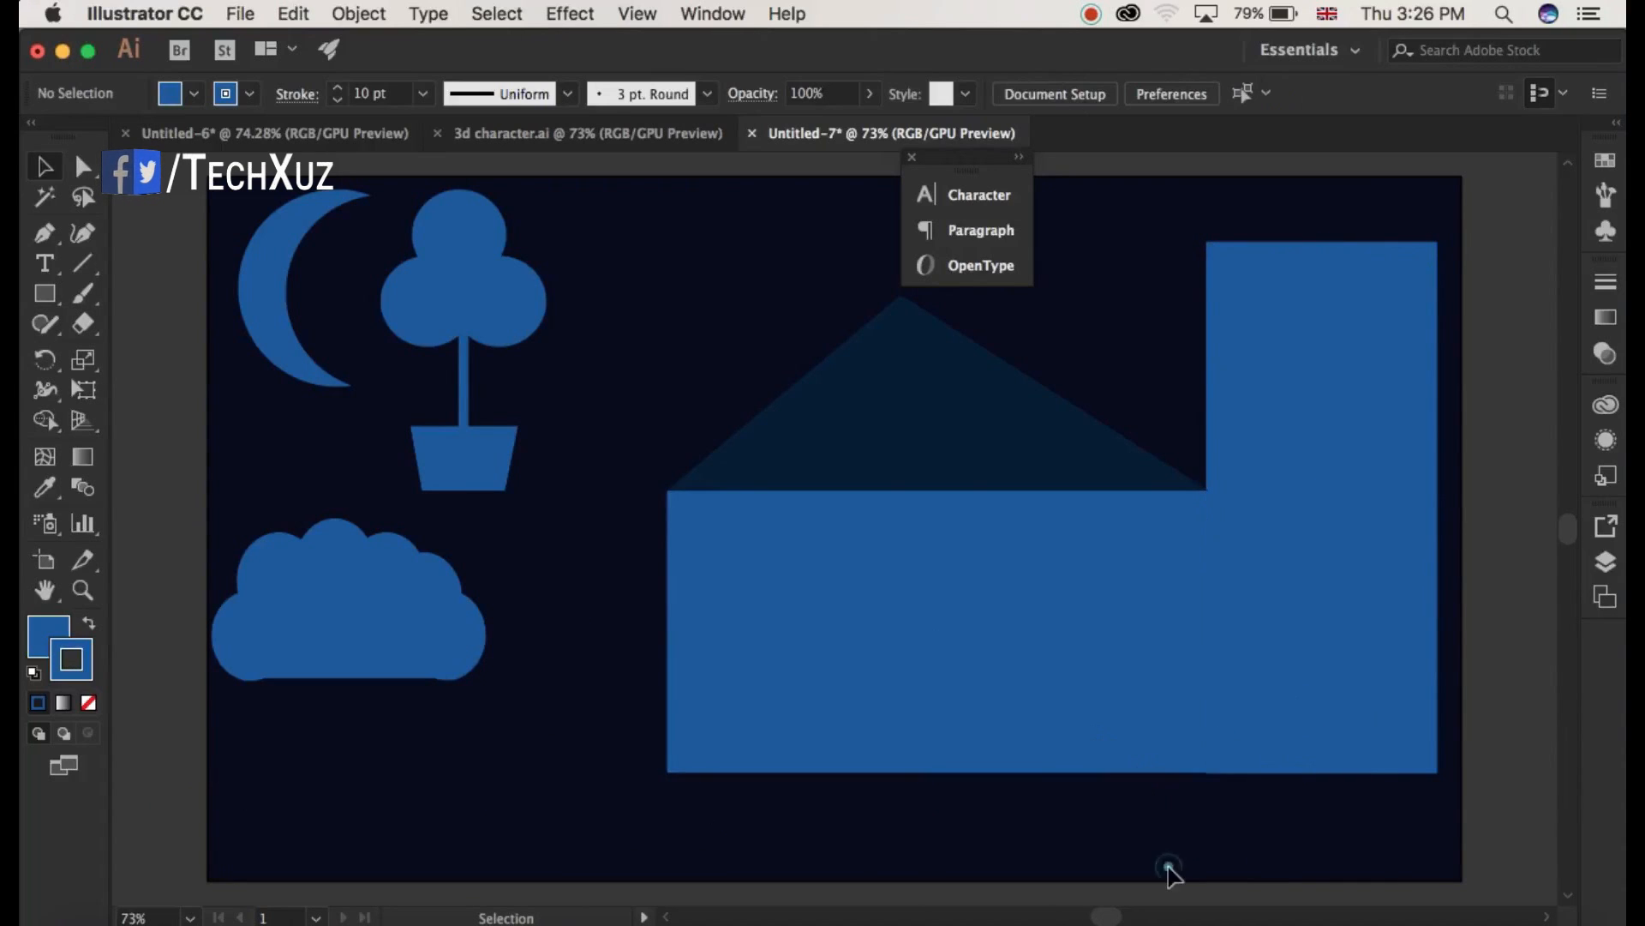
# Move the whole house, with both walls and the roof triangle, down so its base sits near the artboard's lower edge.
pyautogui.click(1293, 720)
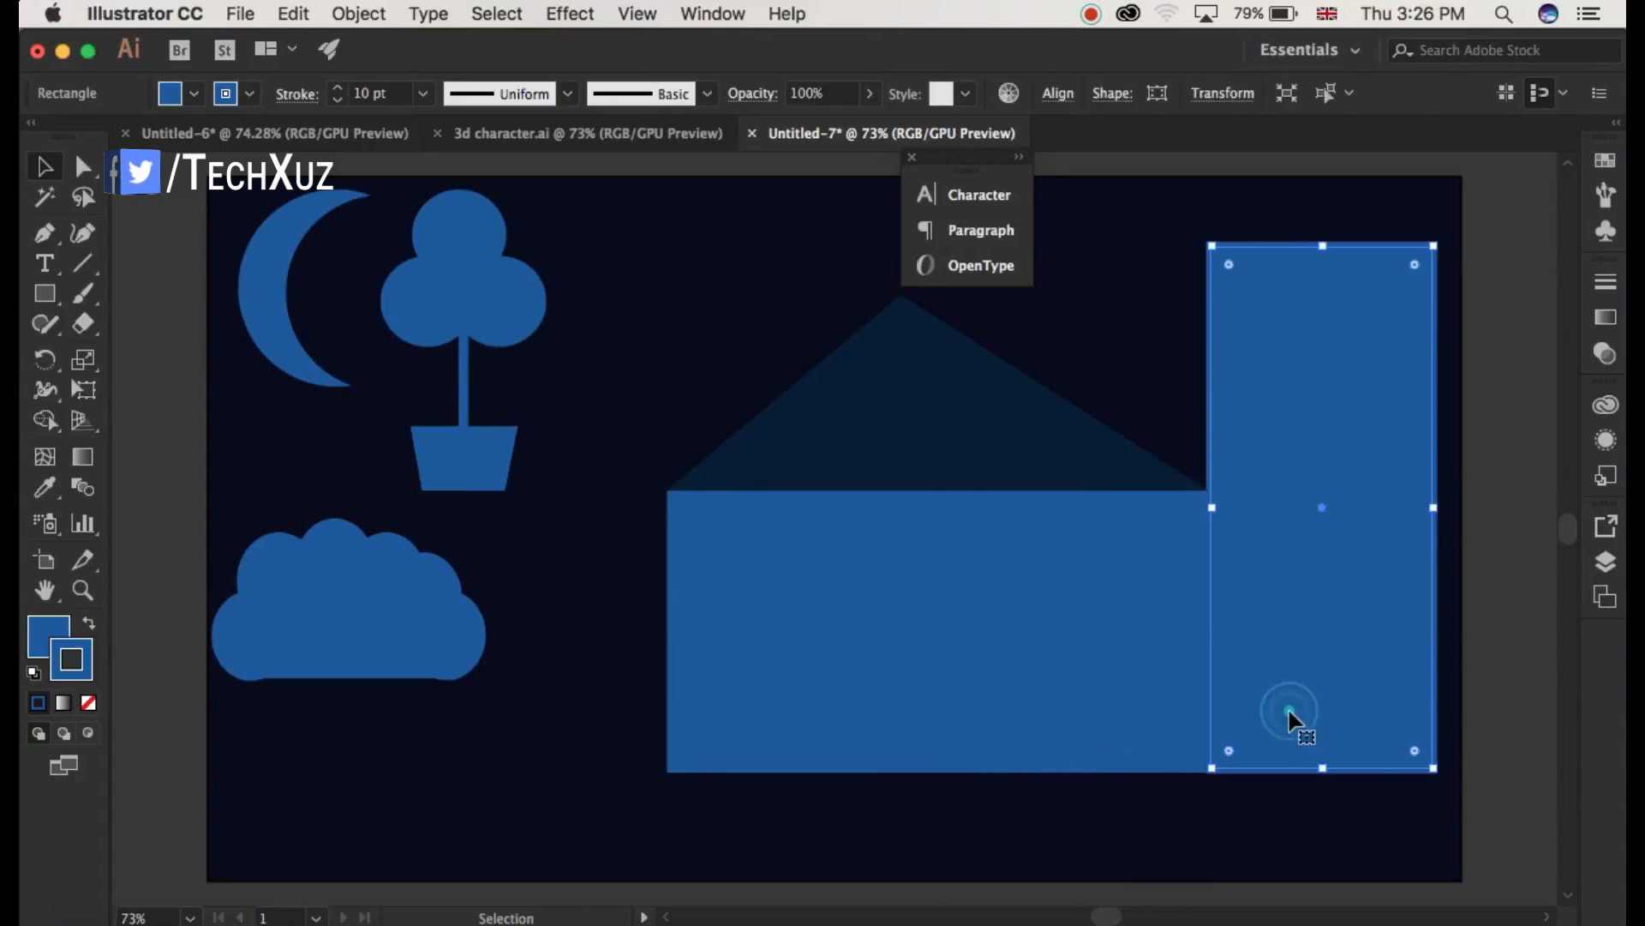
pyautogui.click(825, 814)
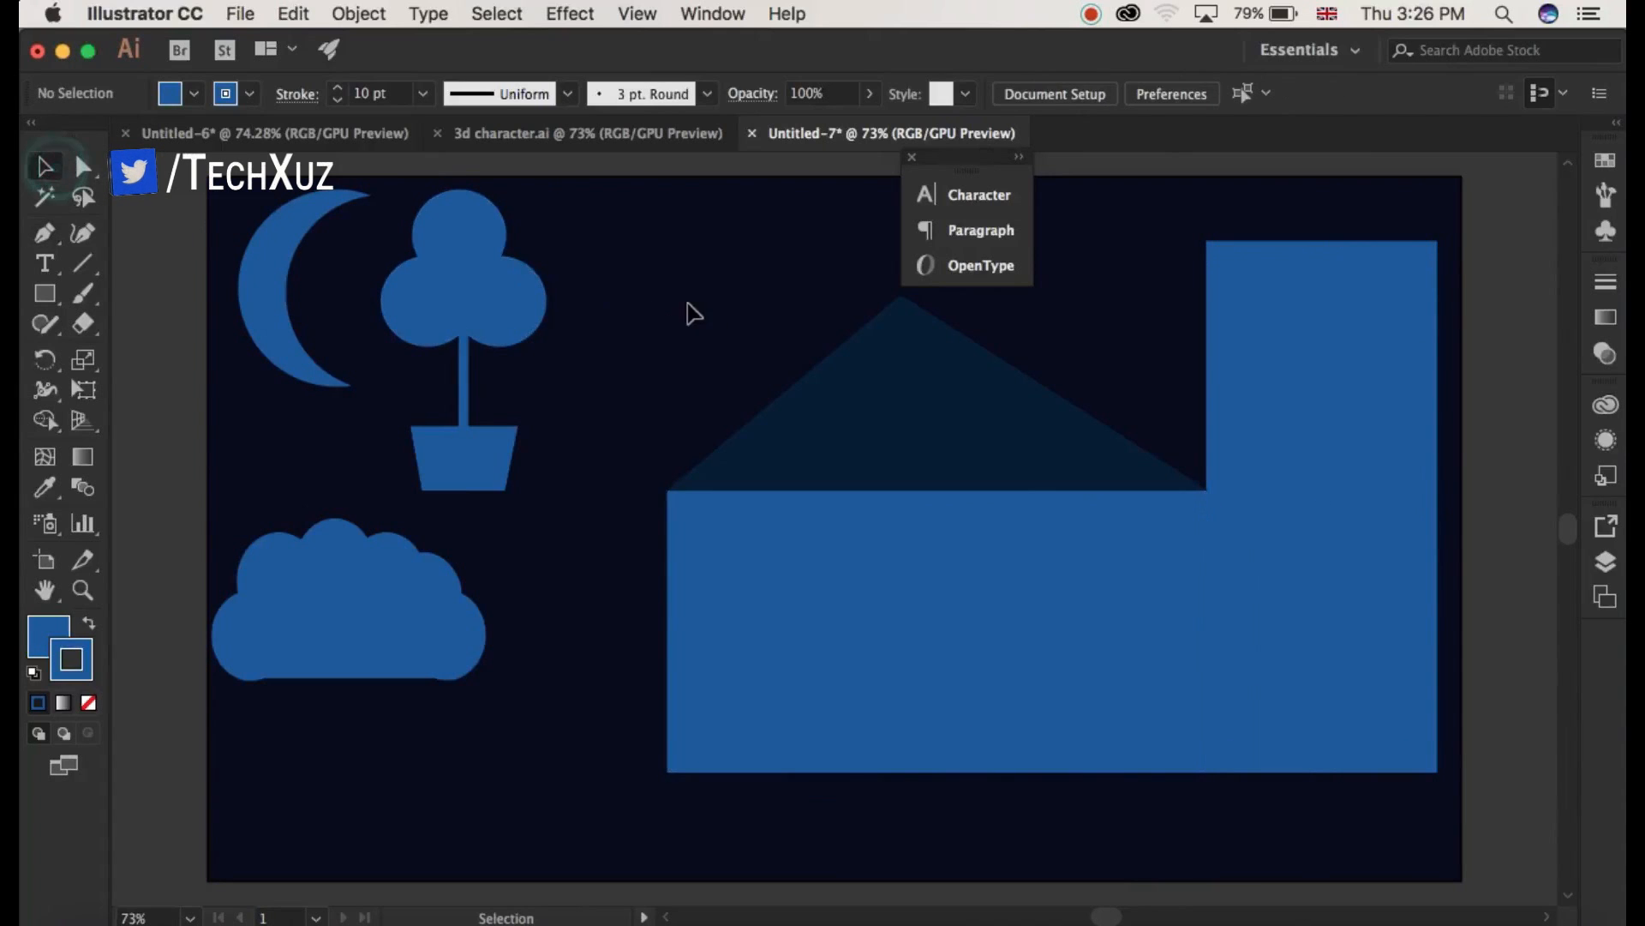
pyautogui.moveTo(666, 286); pyautogui.dragTo(1296, 751)
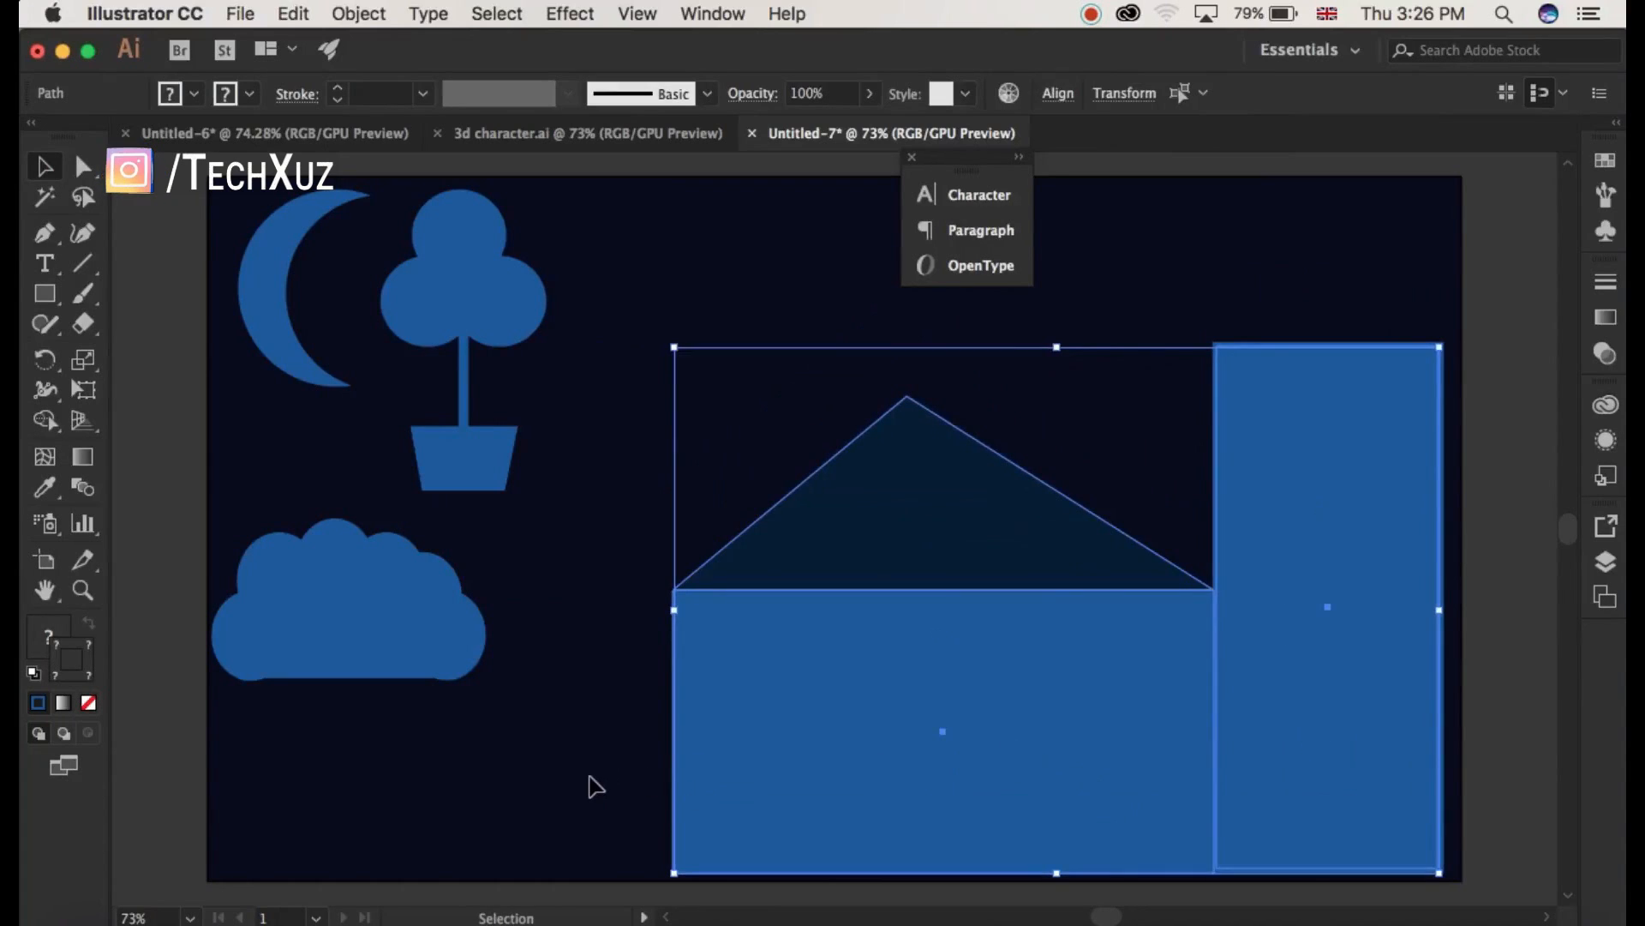
pyautogui.click(588, 774)
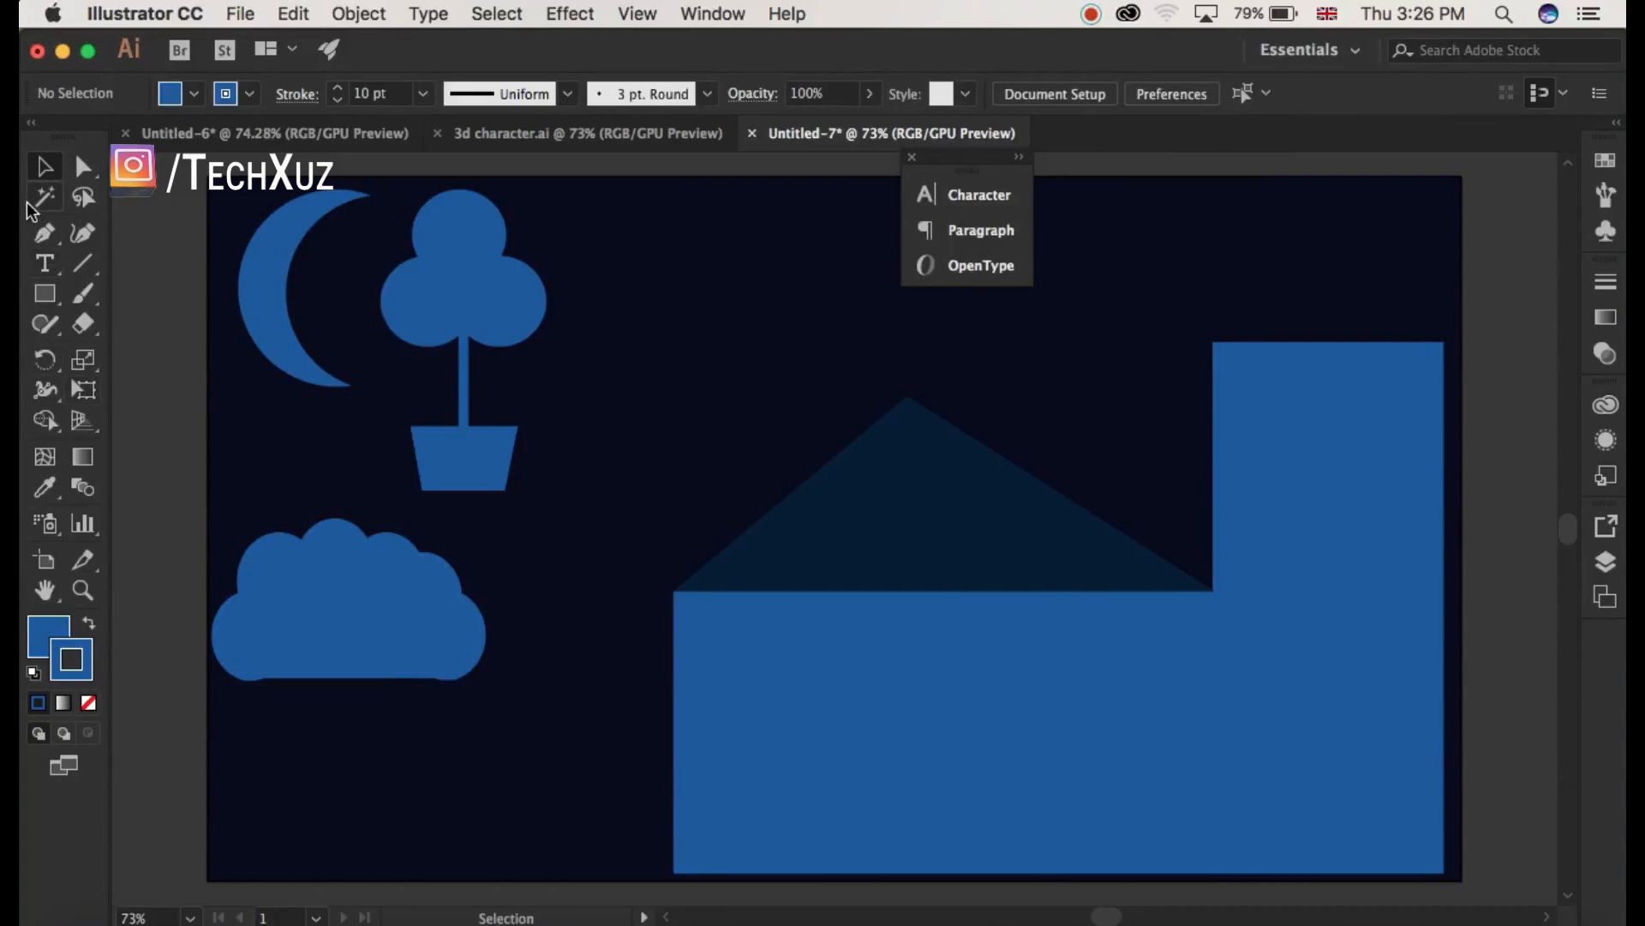
# Draw a closed triangular roof with the Pen tool, spanning the tower's top edge with its peak slightly left of centre.
pyautogui.click(44, 230)
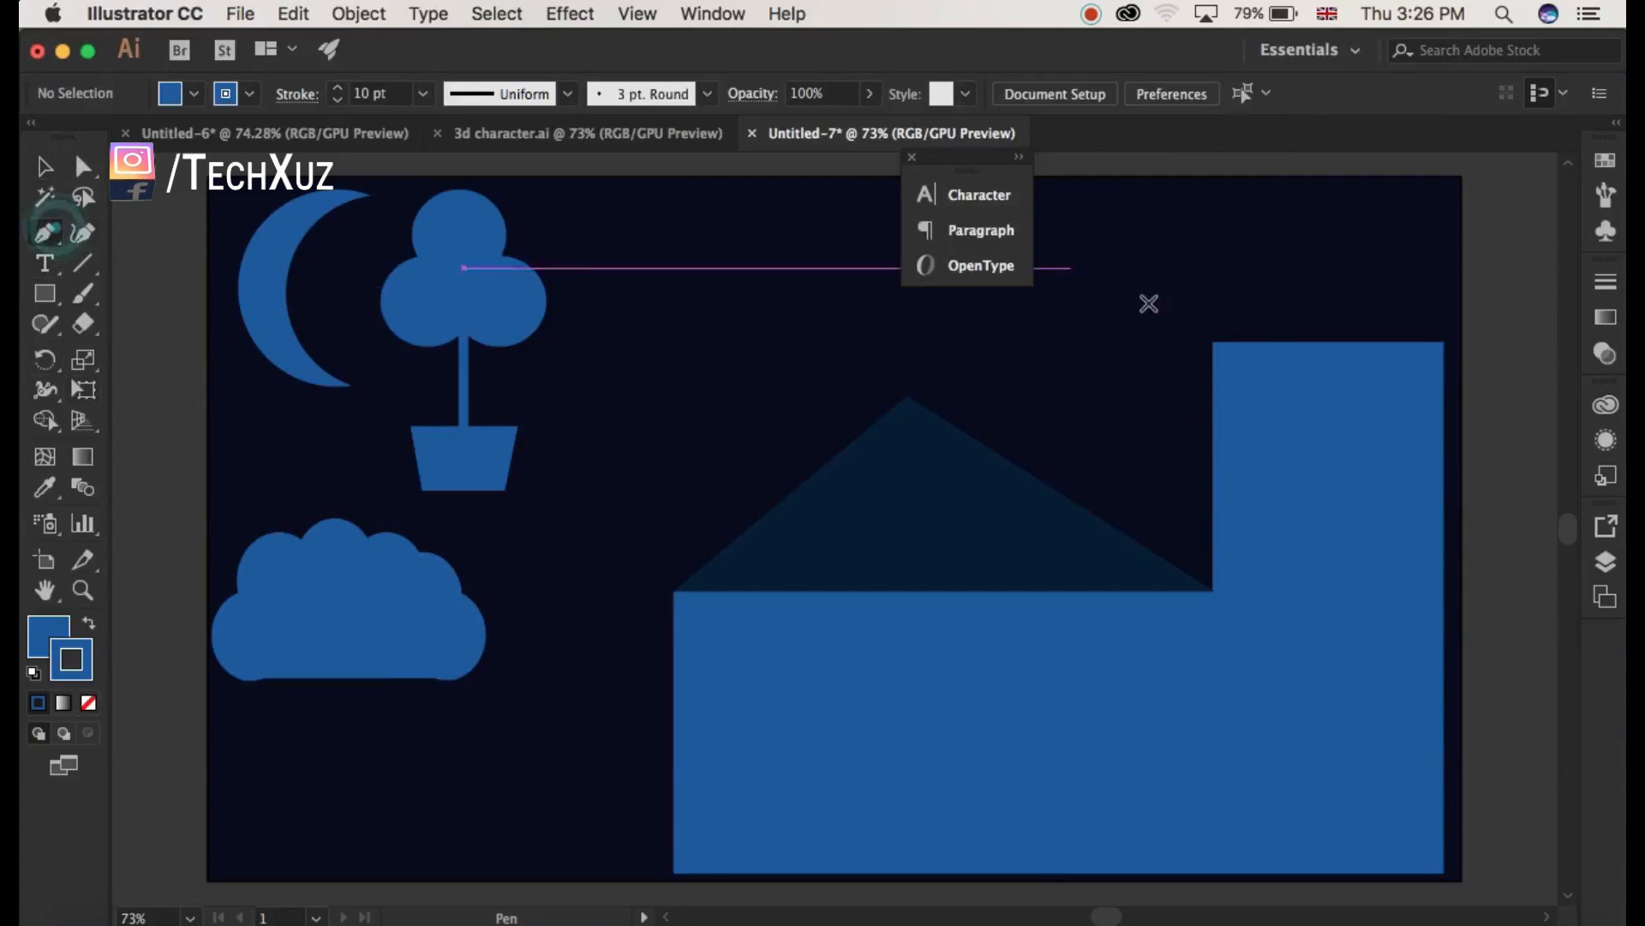
pyautogui.click(1215, 342)
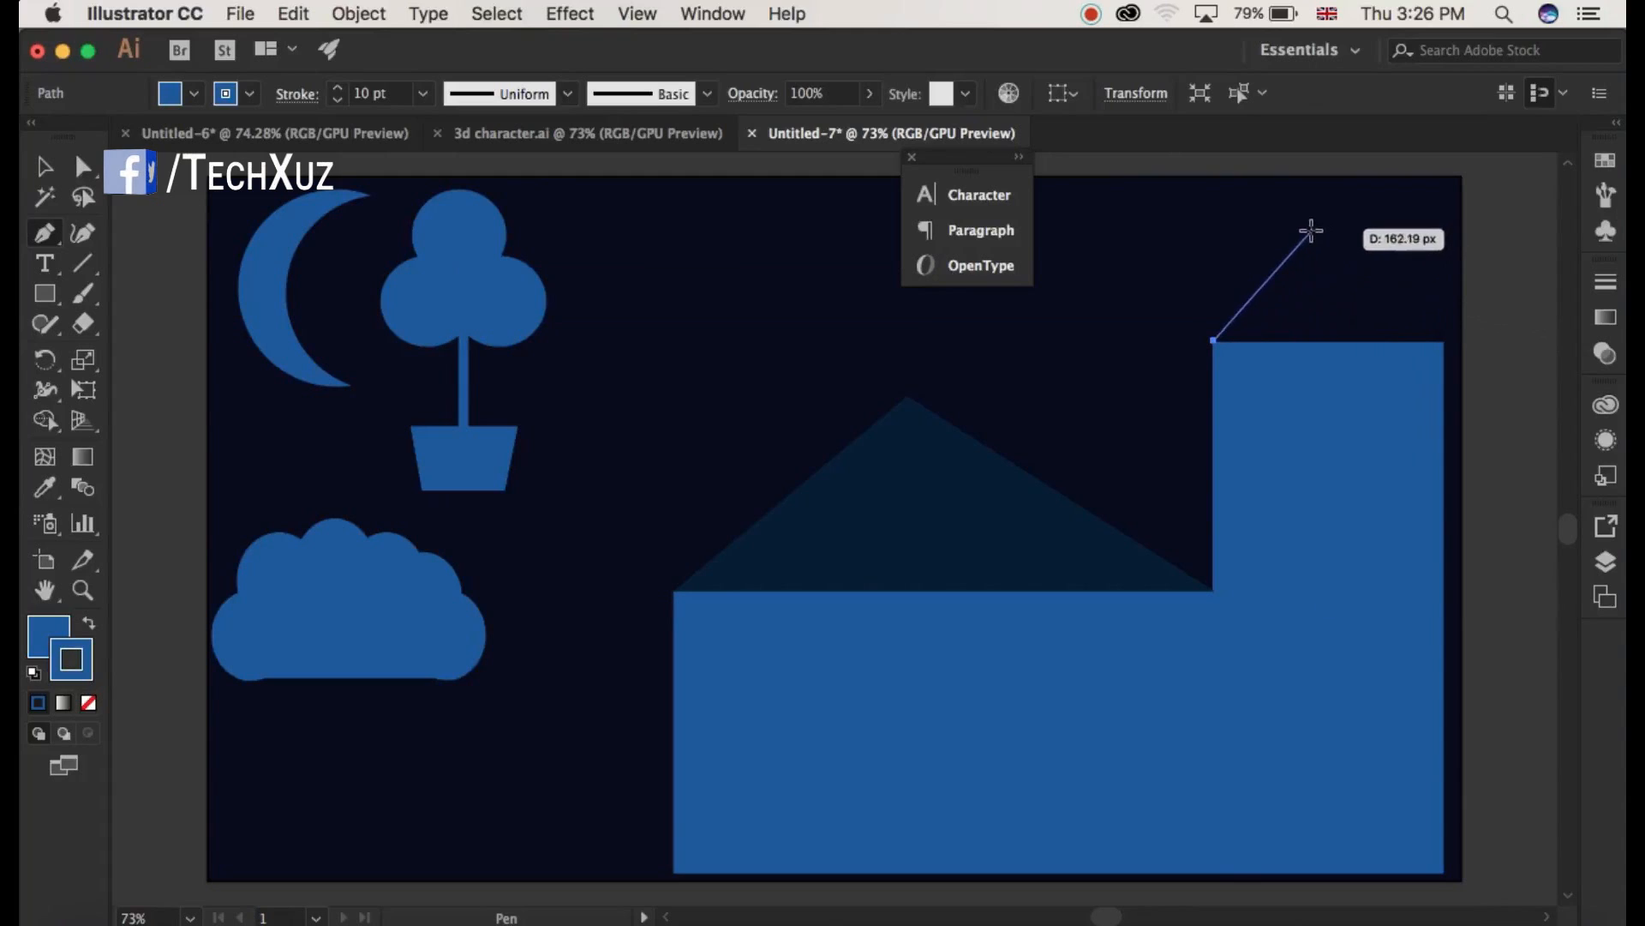
pyautogui.click(1309, 226)
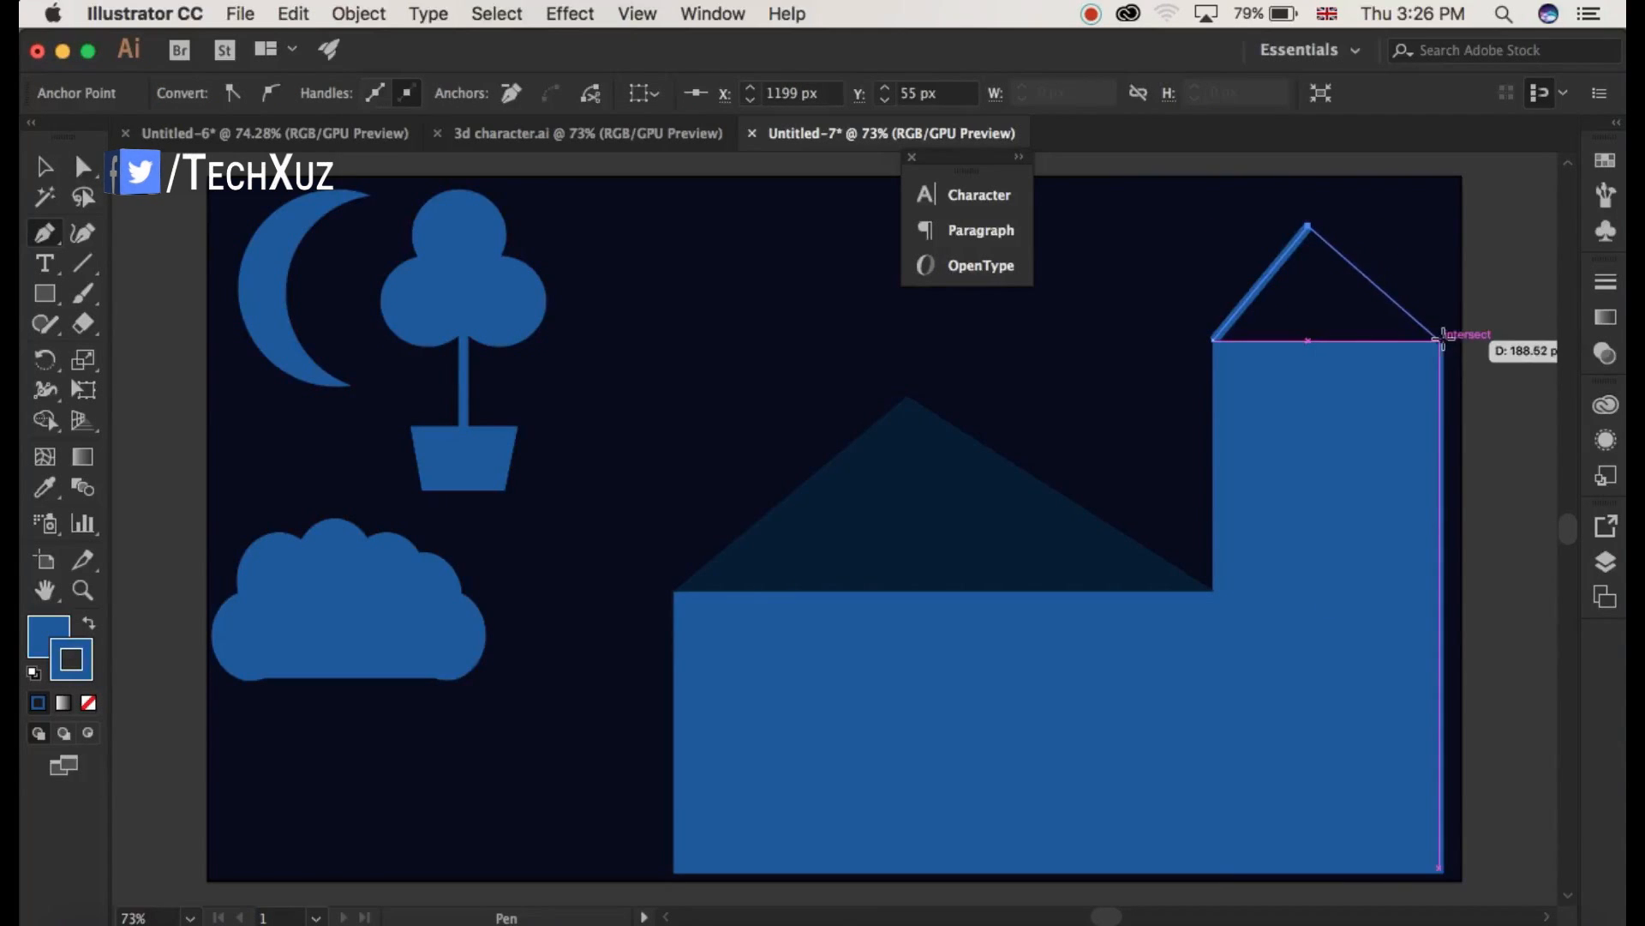
pyautogui.click(1440, 340)
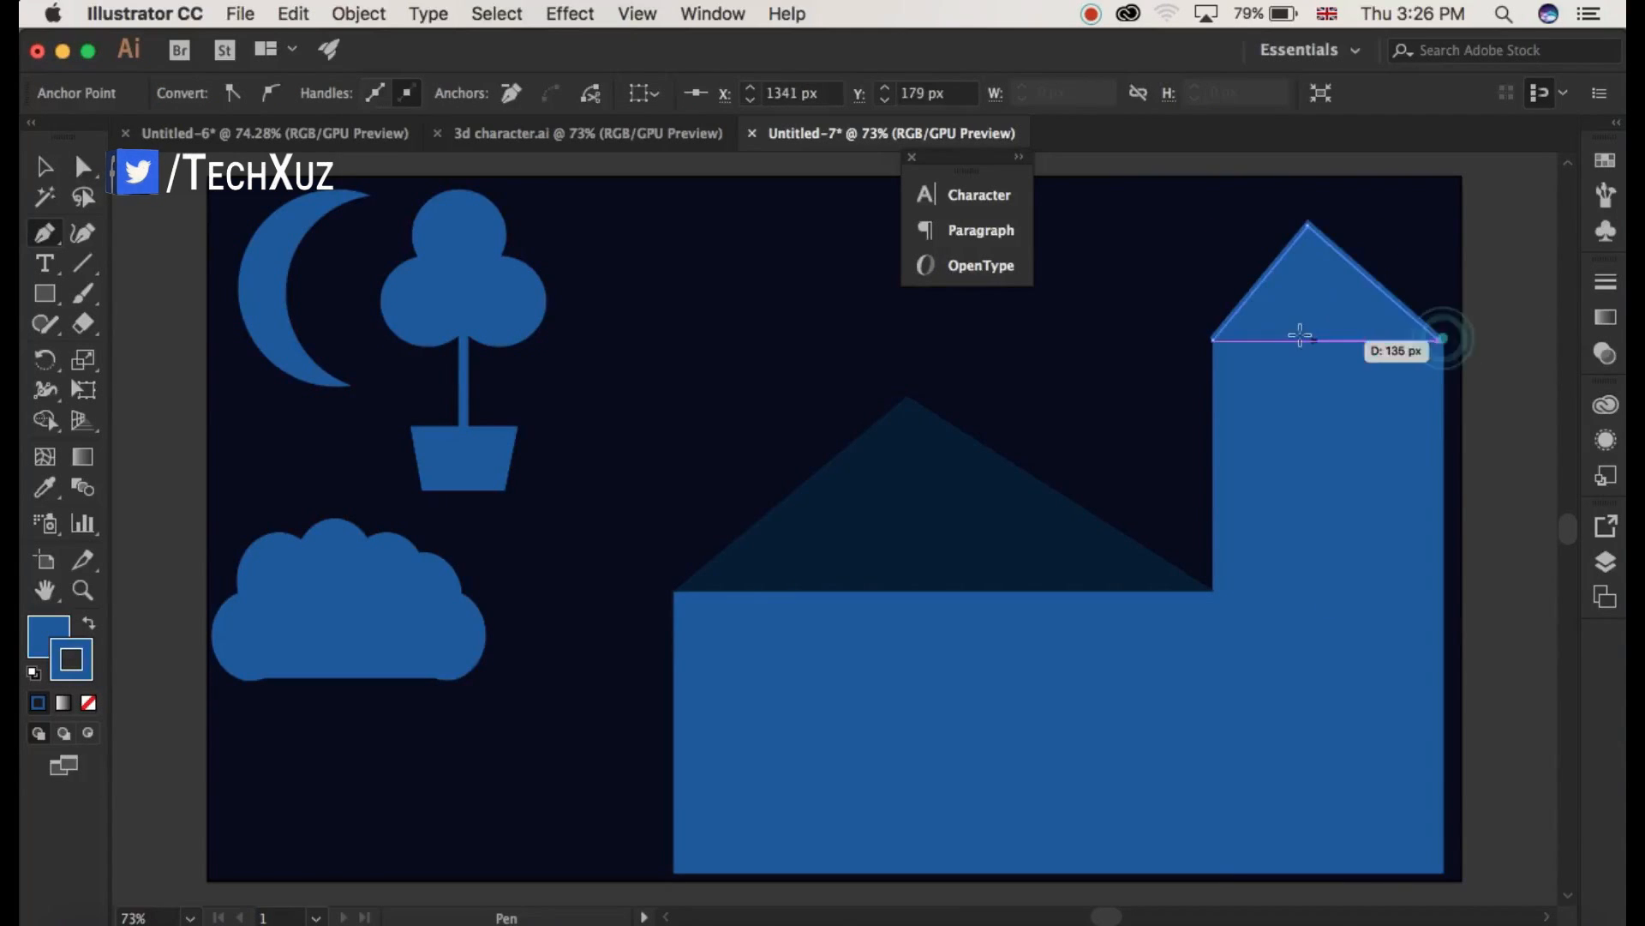
pyautogui.click(1215, 341)
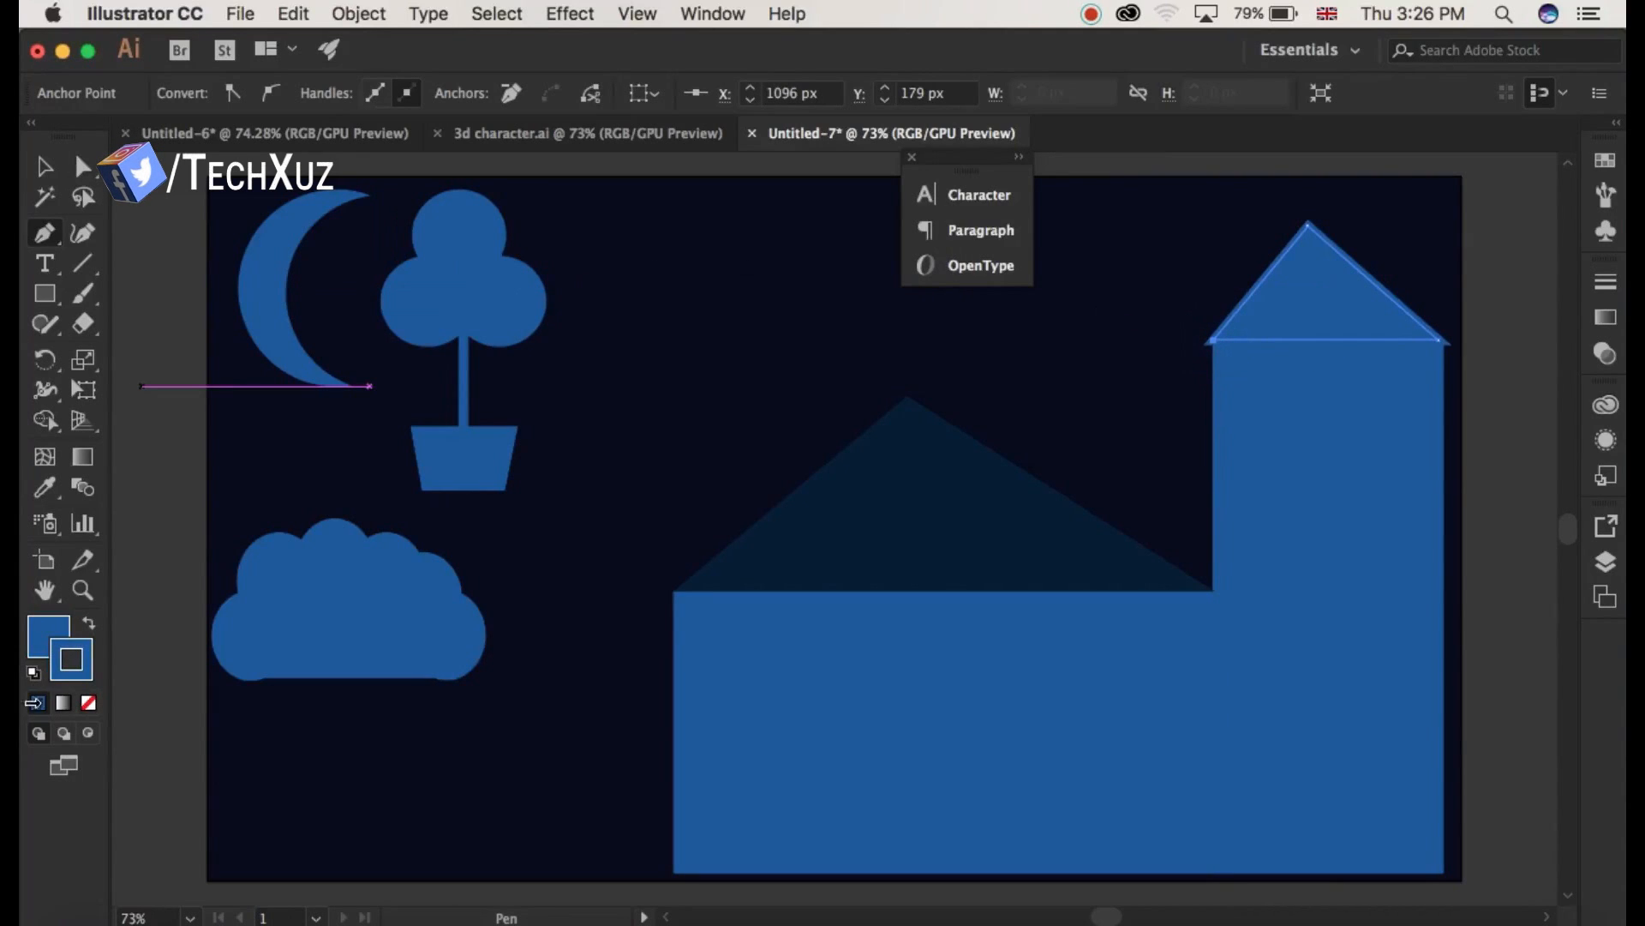
# Copy the wide roof's dark navy fill without stroke onto the tower's roof triangle using the Eyedropper.
pyautogui.click(38, 632)
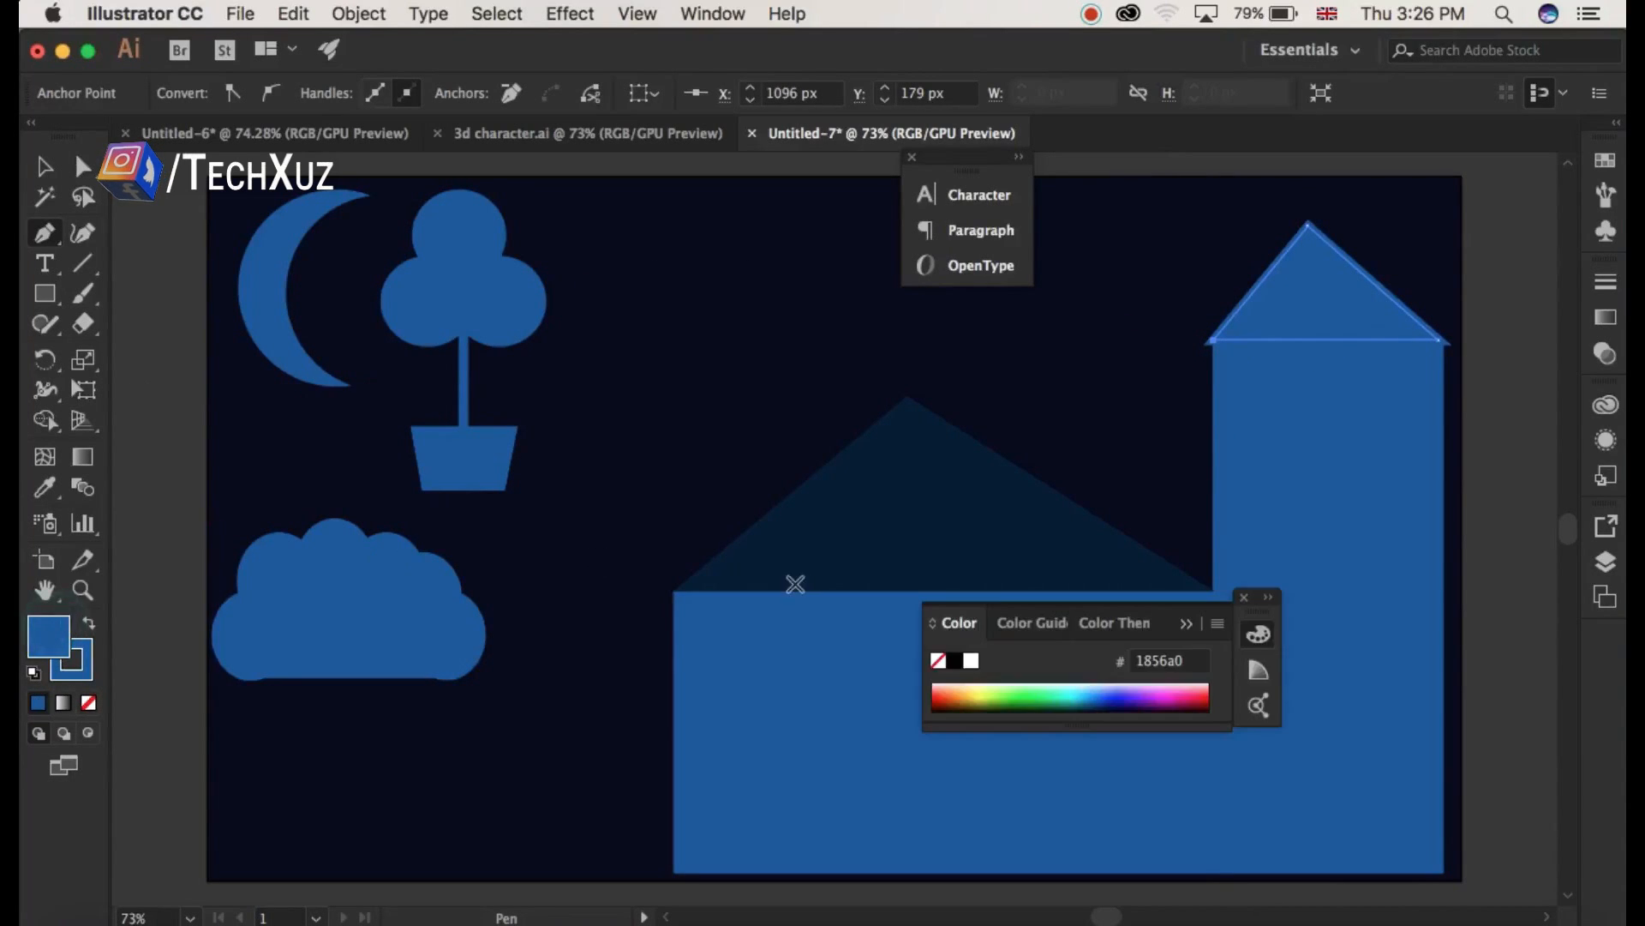
pyautogui.click(1246, 598)
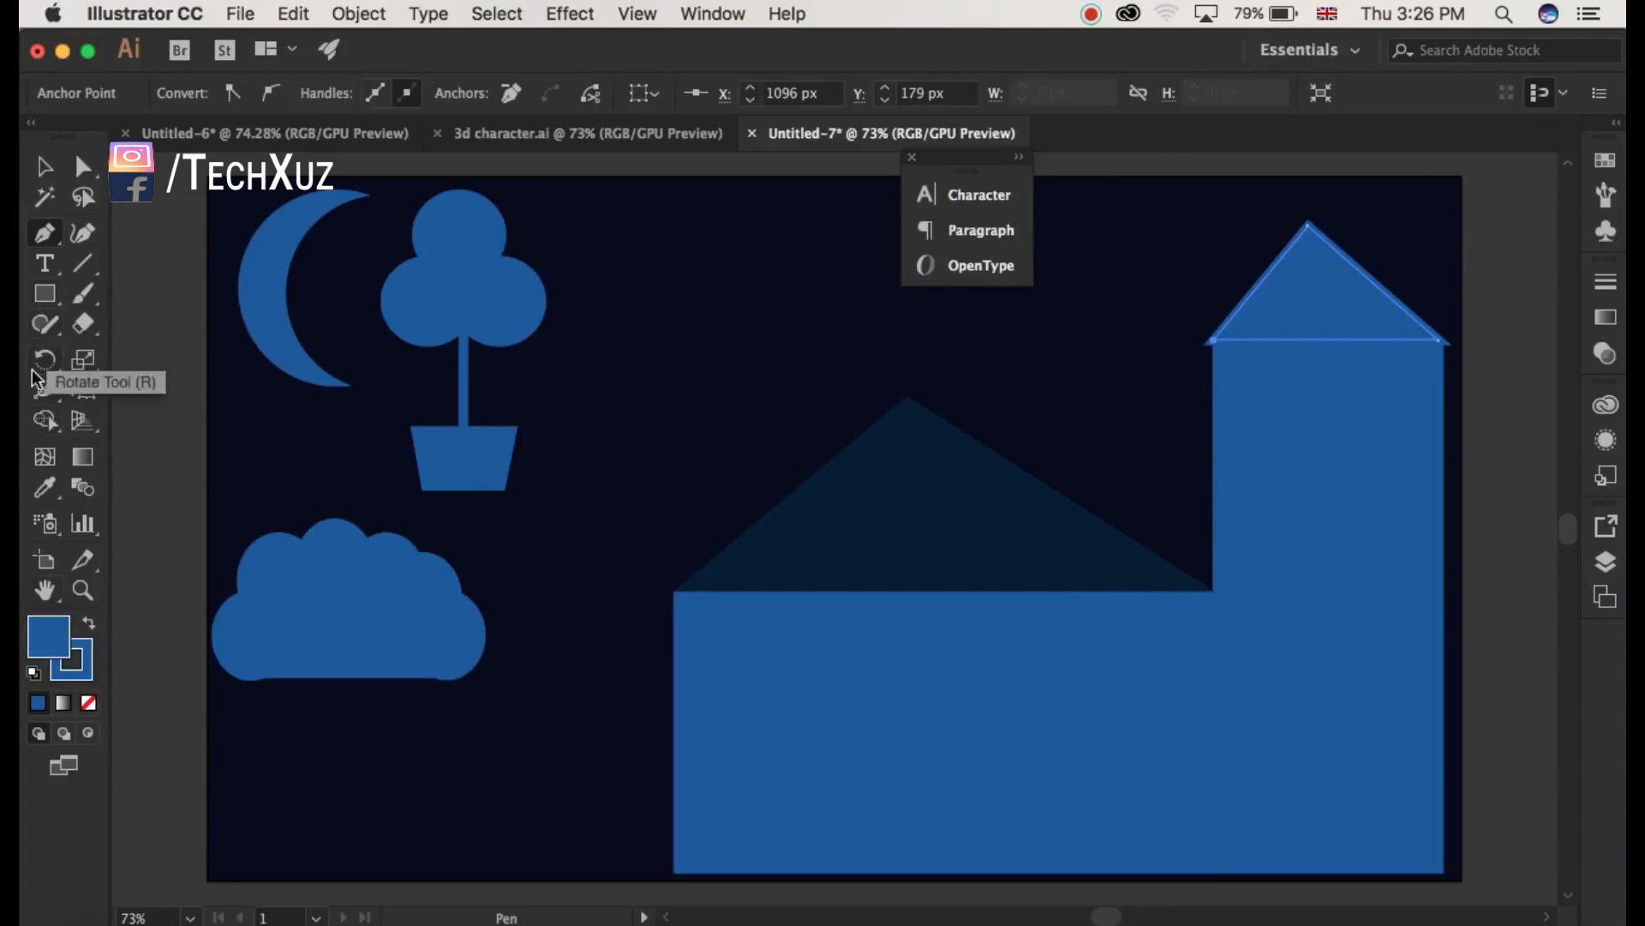
pyautogui.click(47, 488)
pyautogui.click(913, 503)
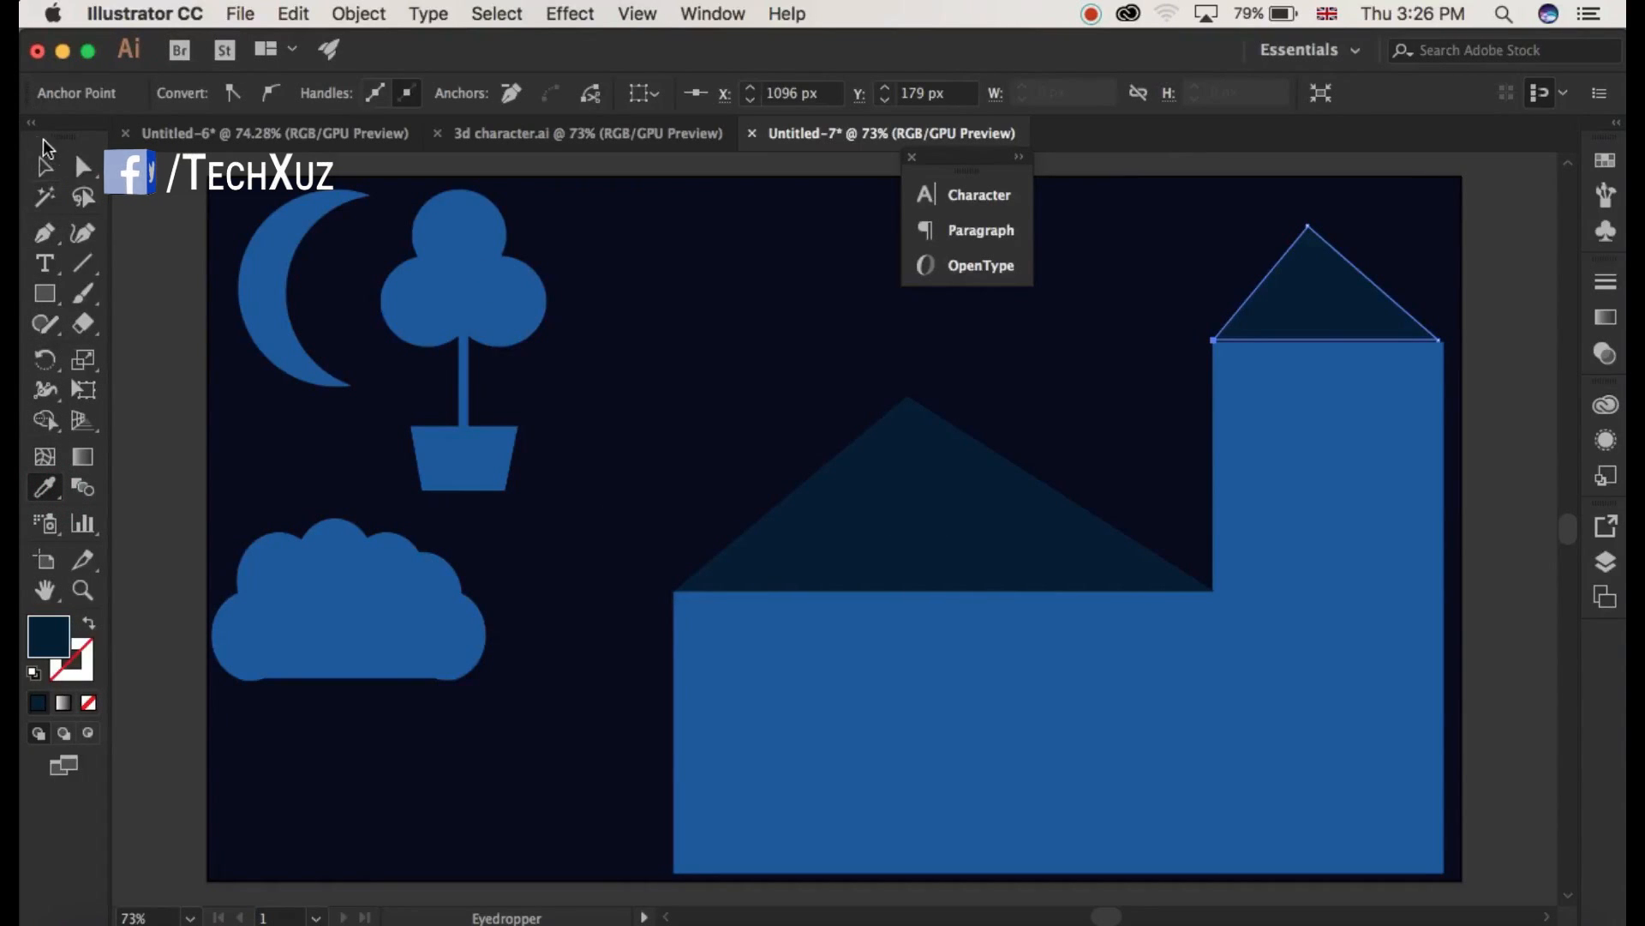
pyautogui.click(47, 169)
pyautogui.click(823, 347)
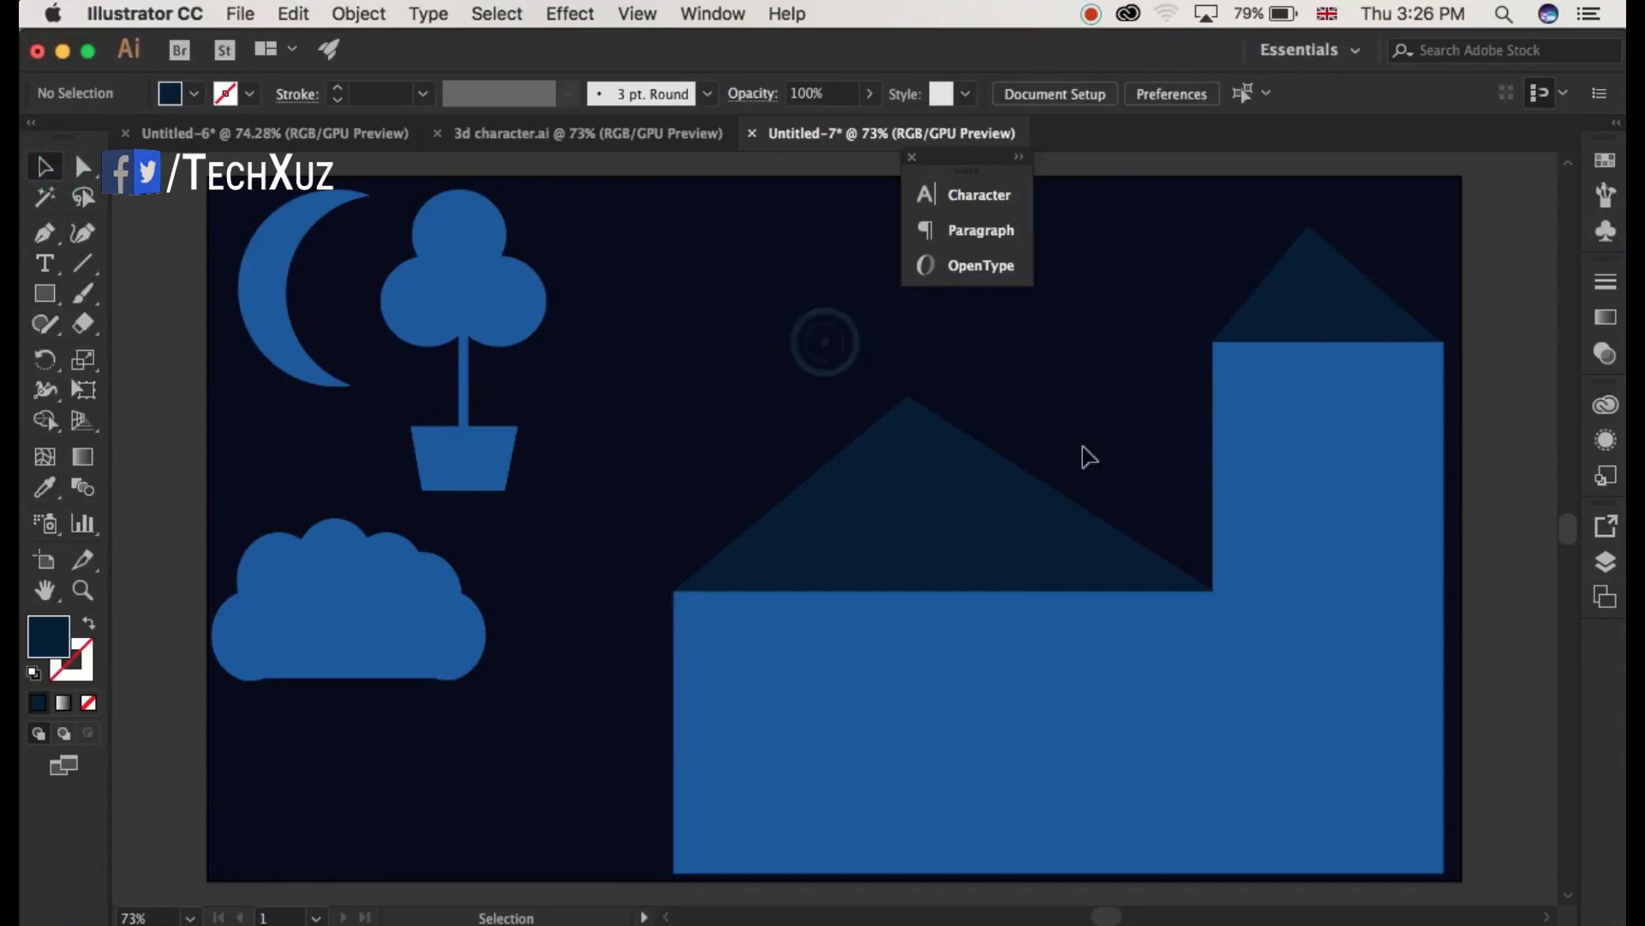
# Draw a dark navy rectangular window high on the tower and a door about 137 × 219 px, standing on the wide wall's base near its centre.
pyautogui.click(42, 298)
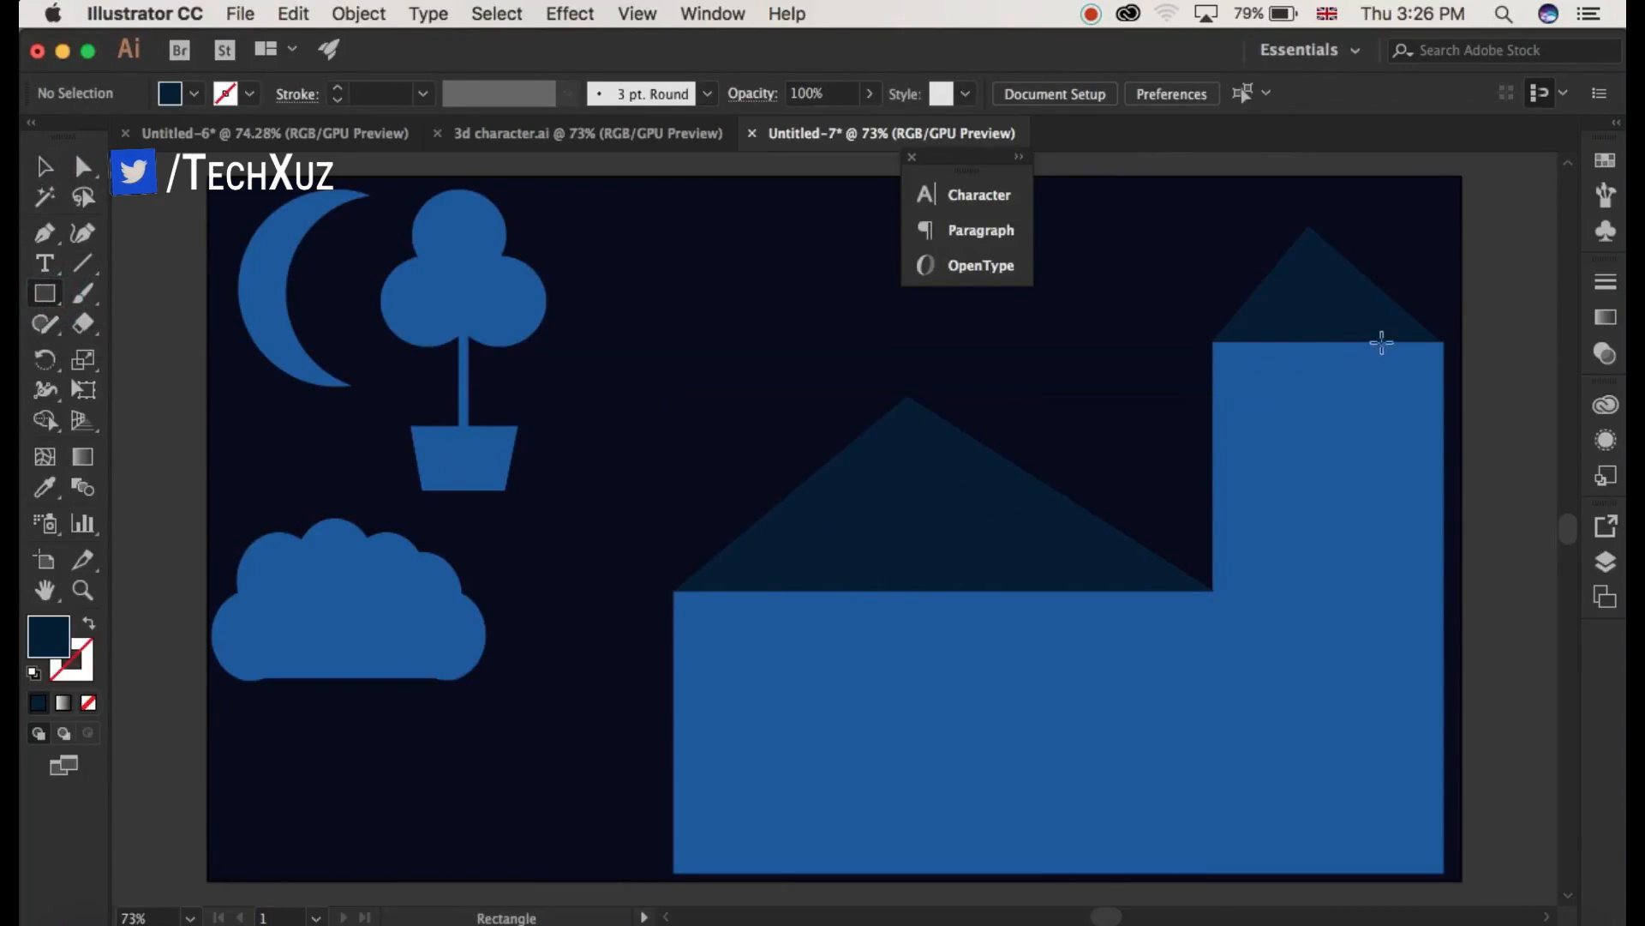
pyautogui.moveTo(1267, 390); pyautogui.dragTo(1397, 486)
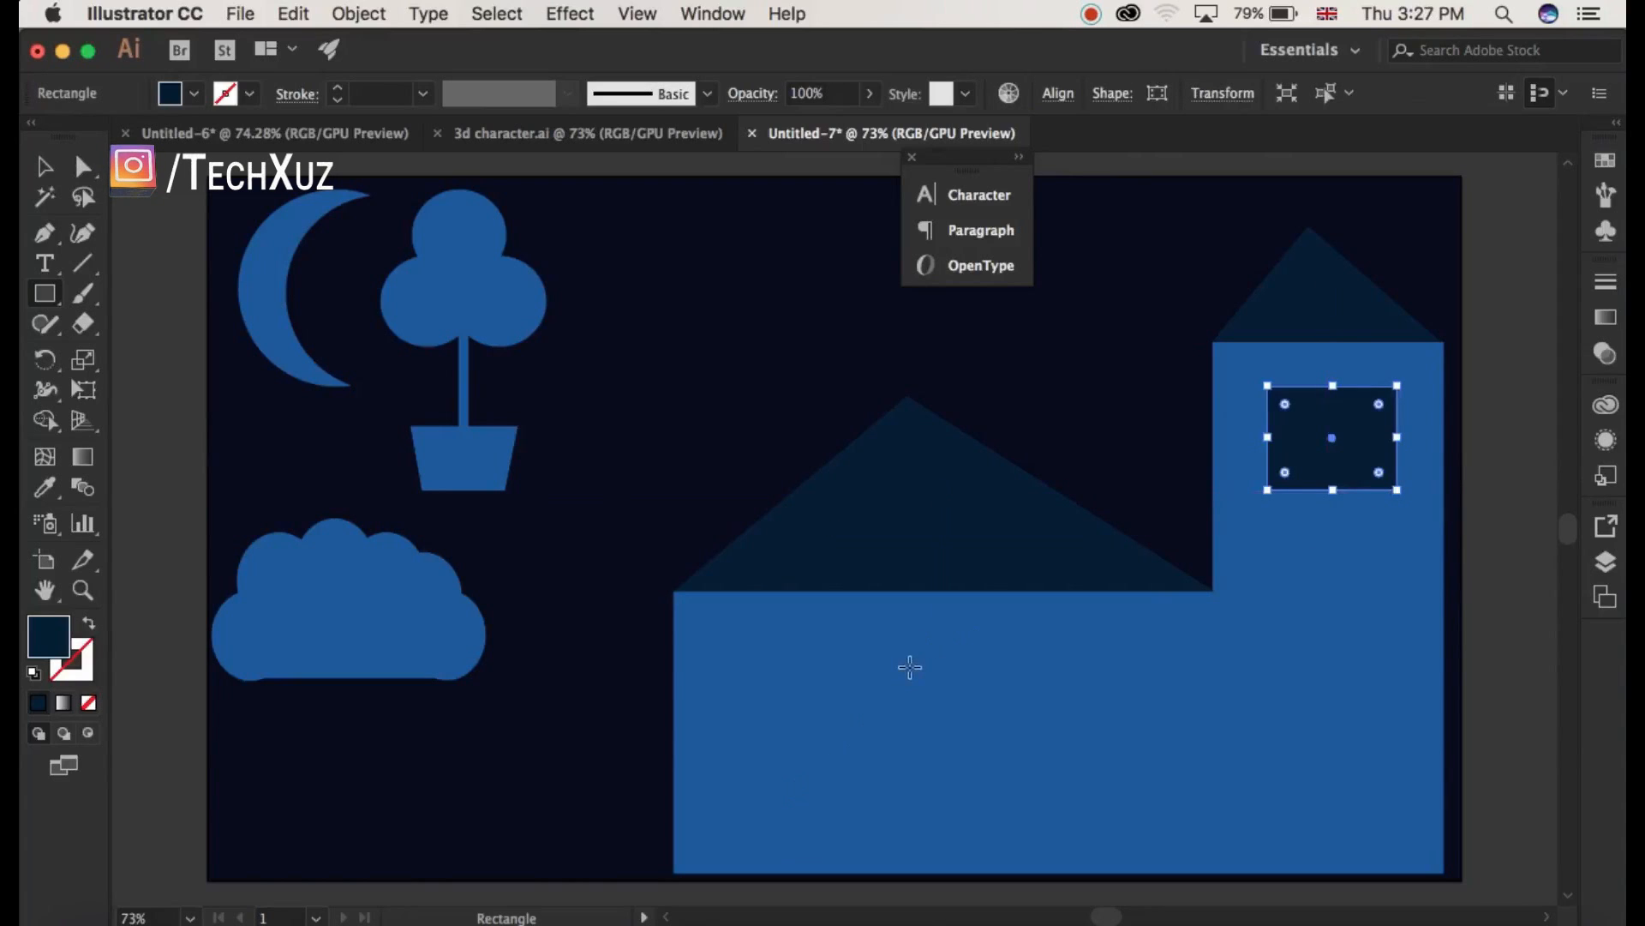
pyautogui.moveTo(911, 672); pyautogui.dragTo(1035, 872)
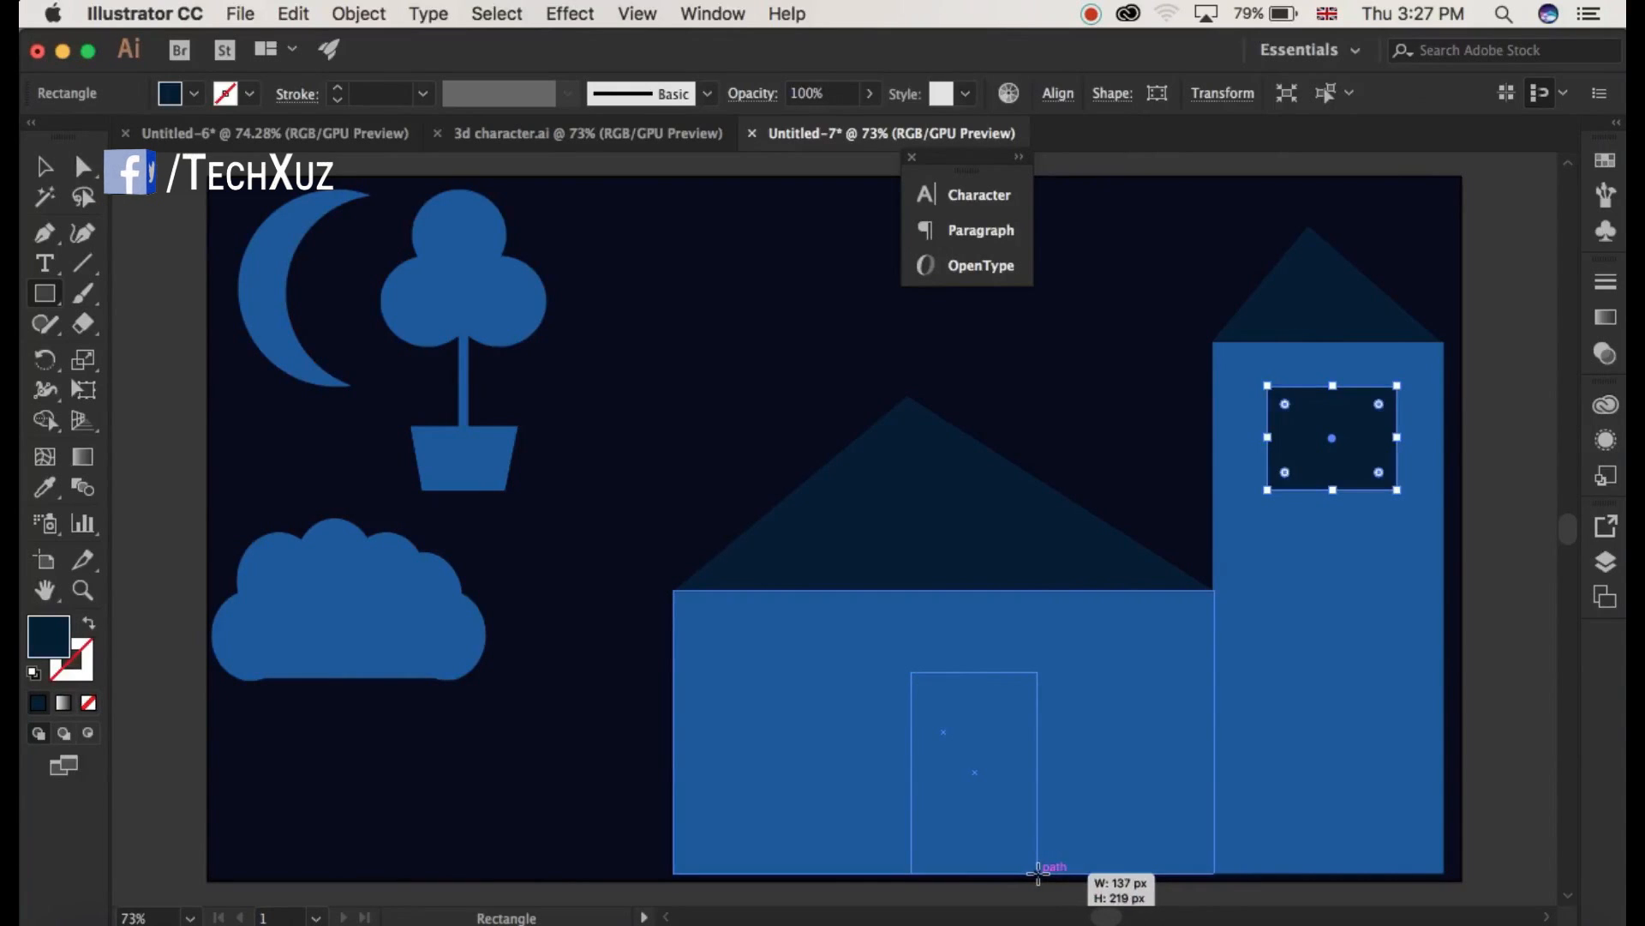
pyautogui.moveTo(1037, 872); pyautogui.dragTo(1038, 872)
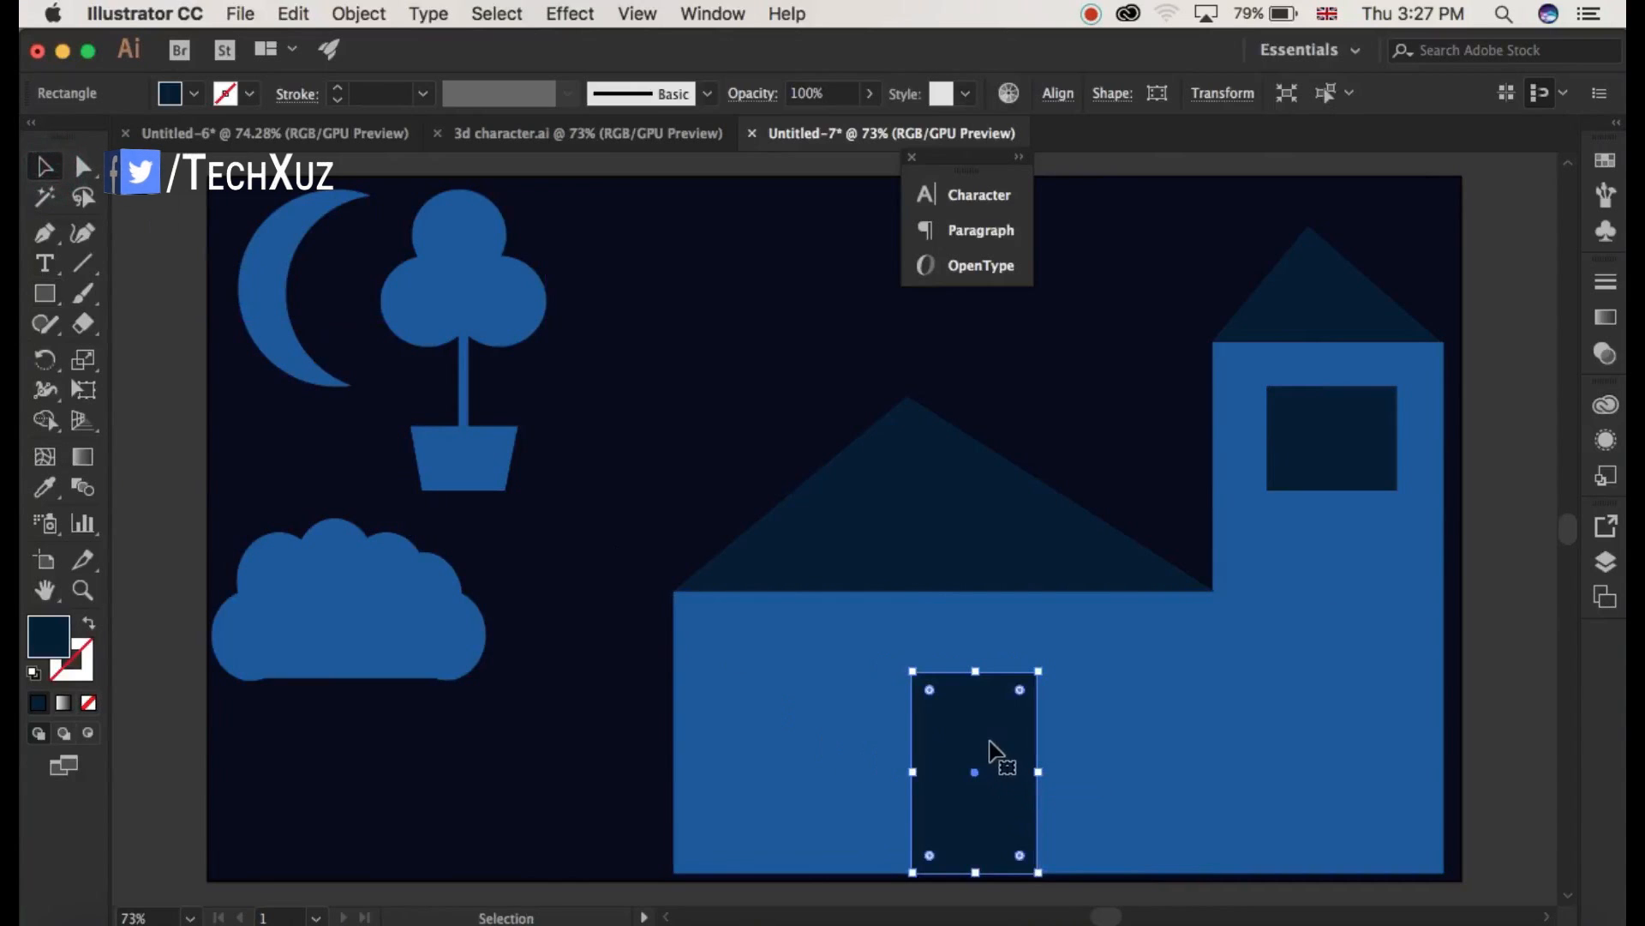
pyautogui.moveTo(995, 753); pyautogui.dragTo(973, 749)
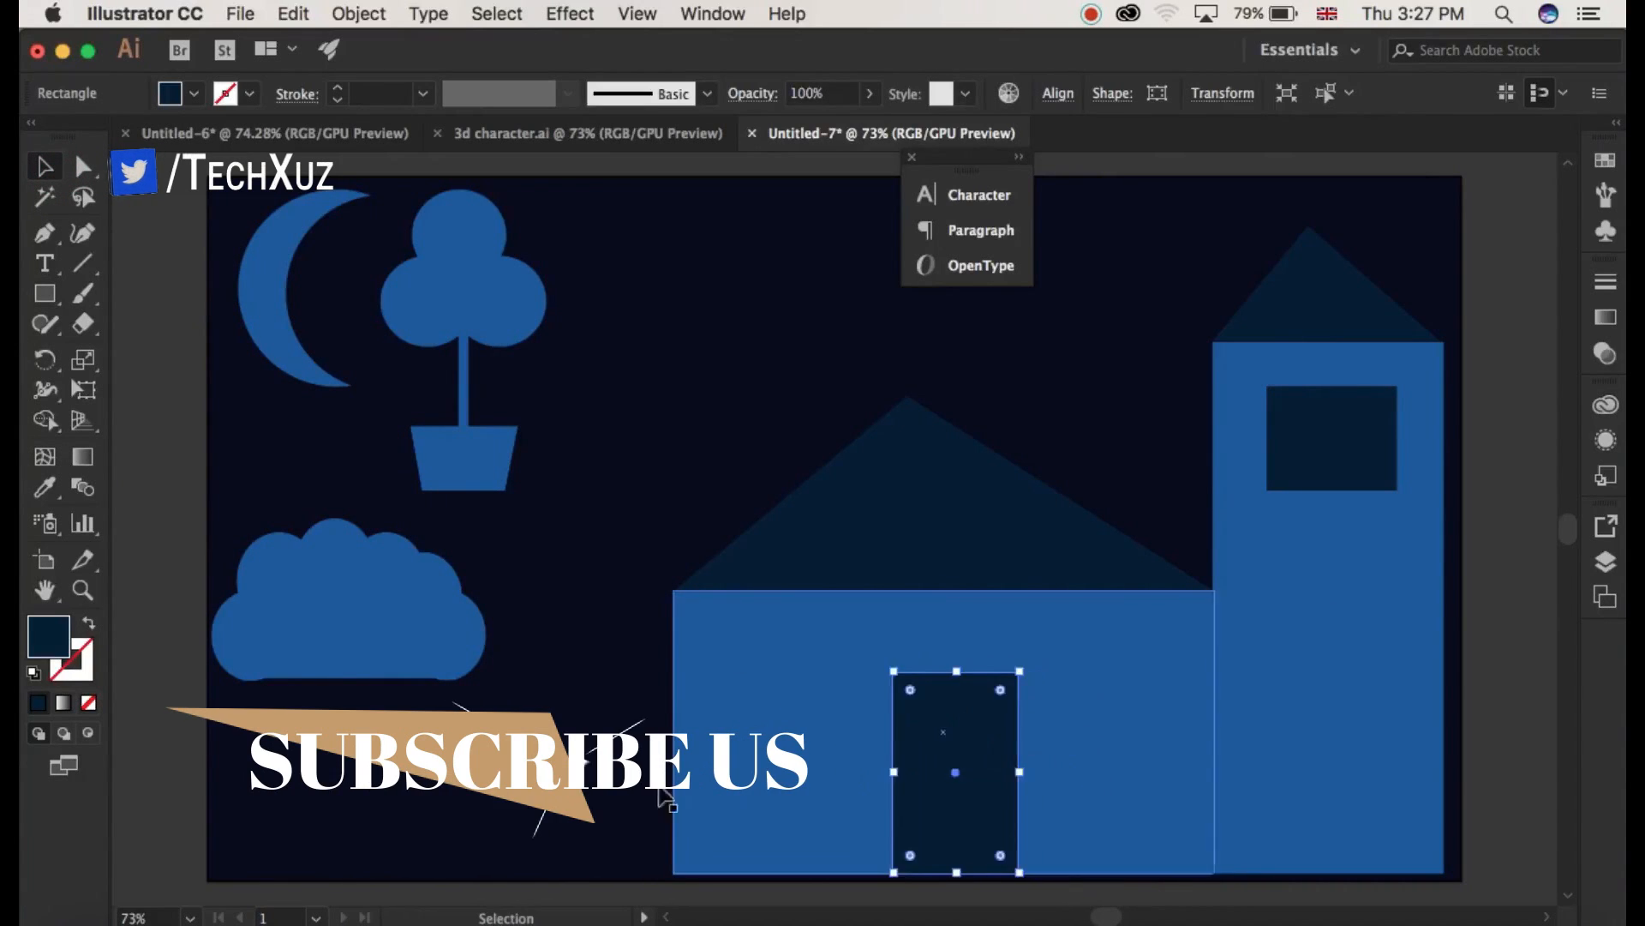
pyautogui.press('super+shift+a')
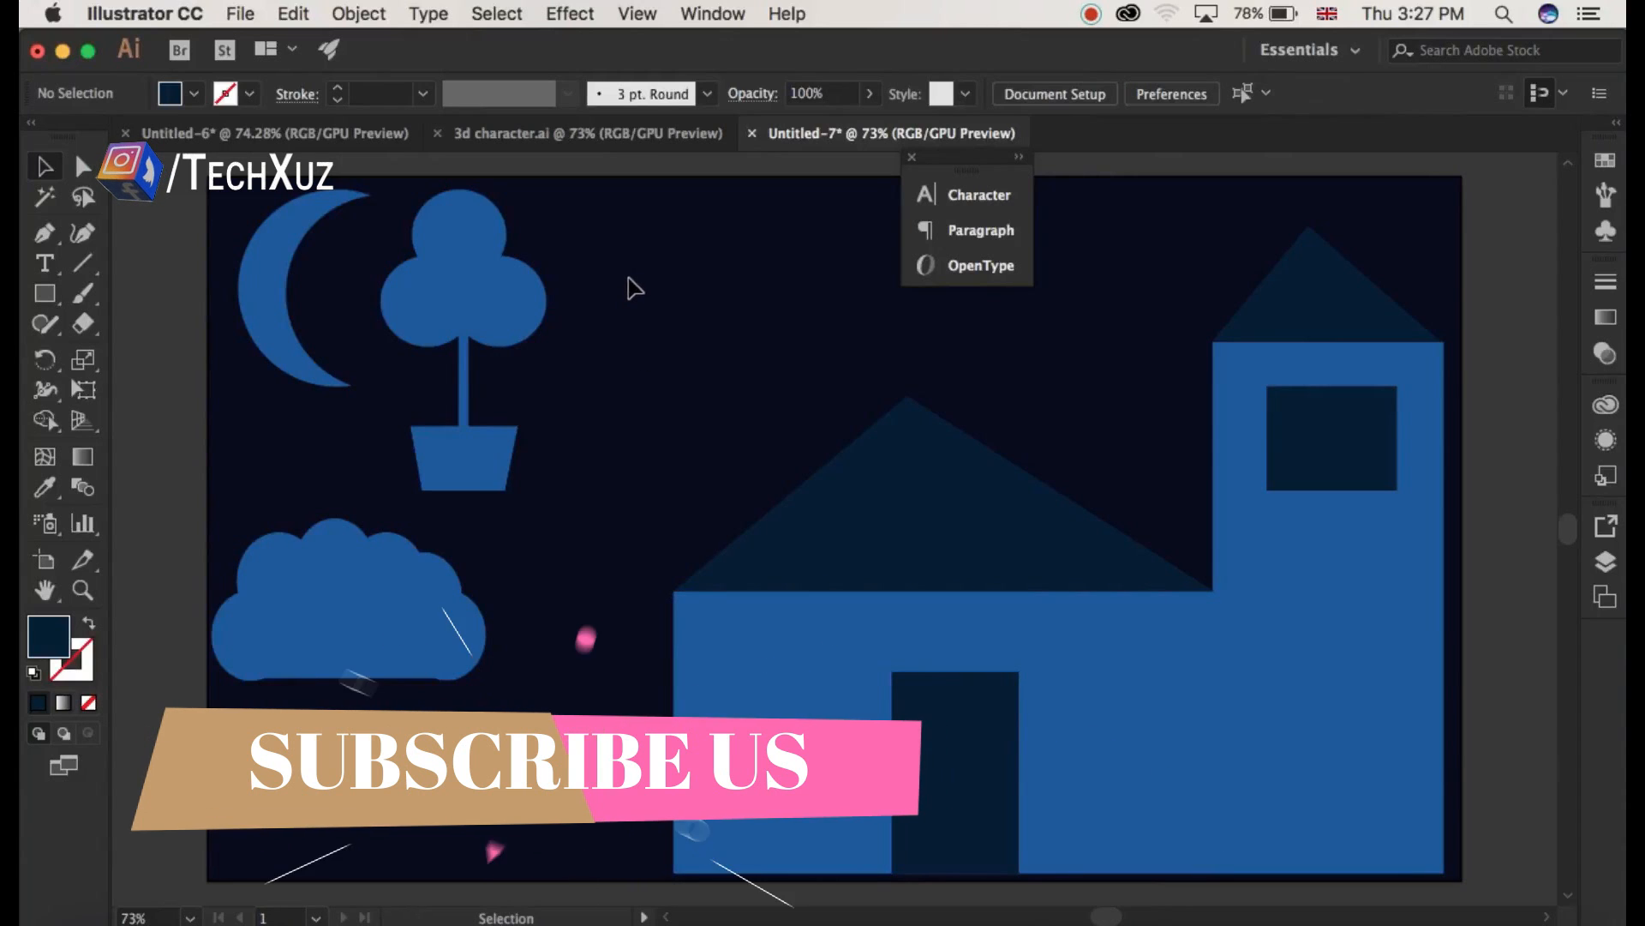
# Cut the door and window openings out of the house walls with the Shape Builder tool set to no fill.
pyautogui.moveTo(628, 279); pyautogui.dragTo(1454, 889)
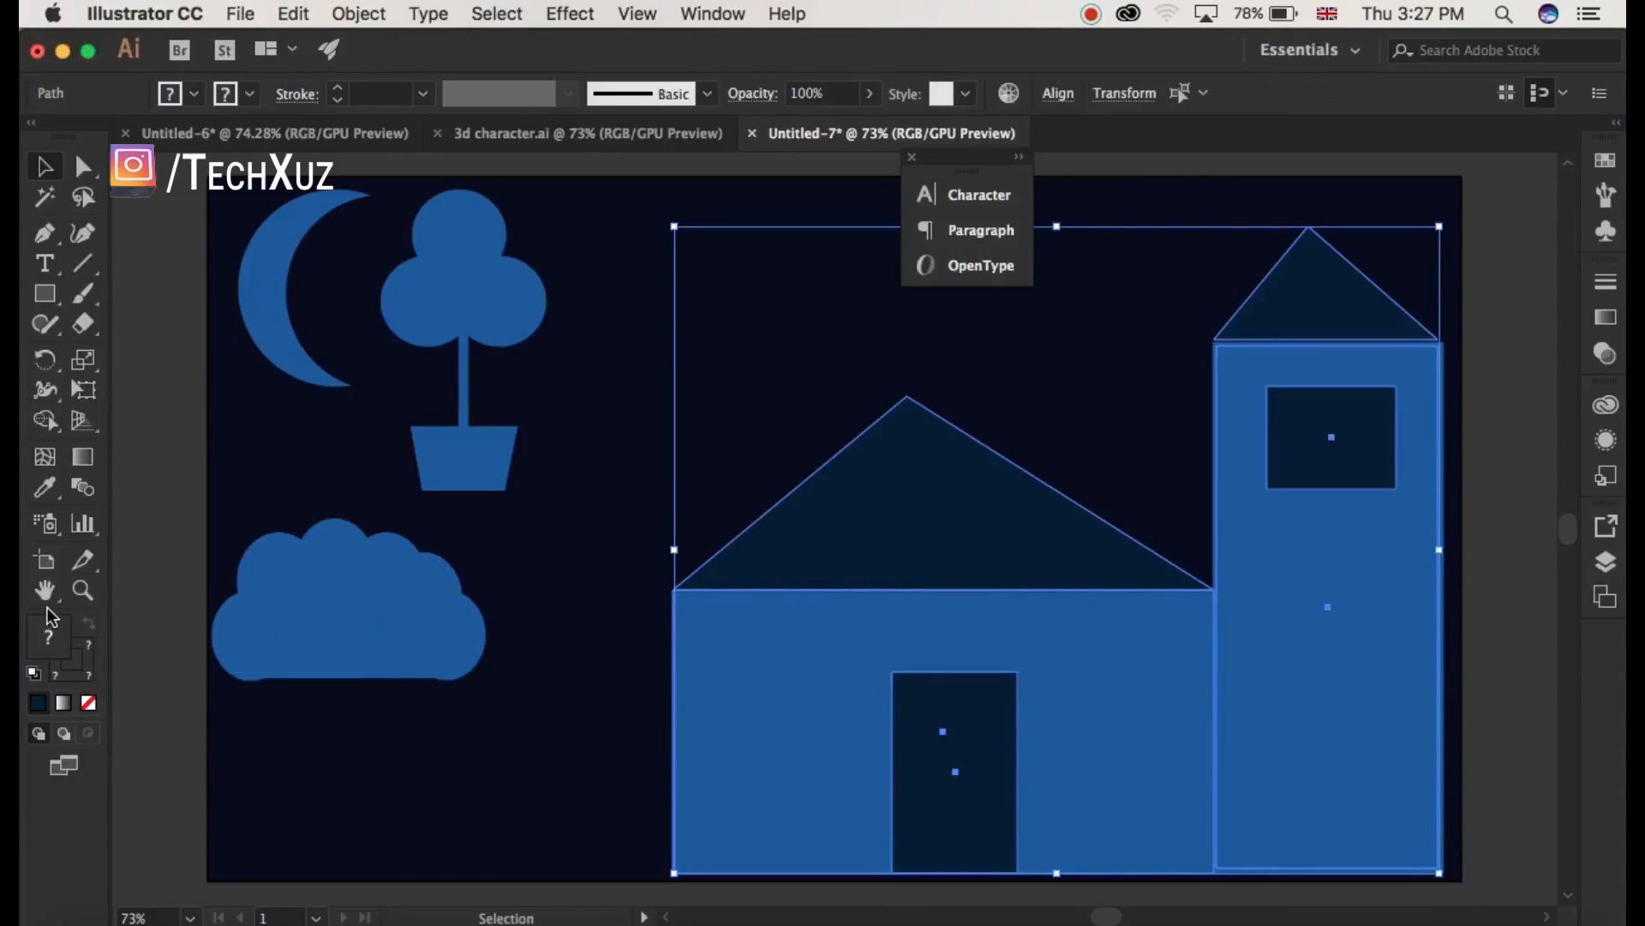
pyautogui.click(55, 424)
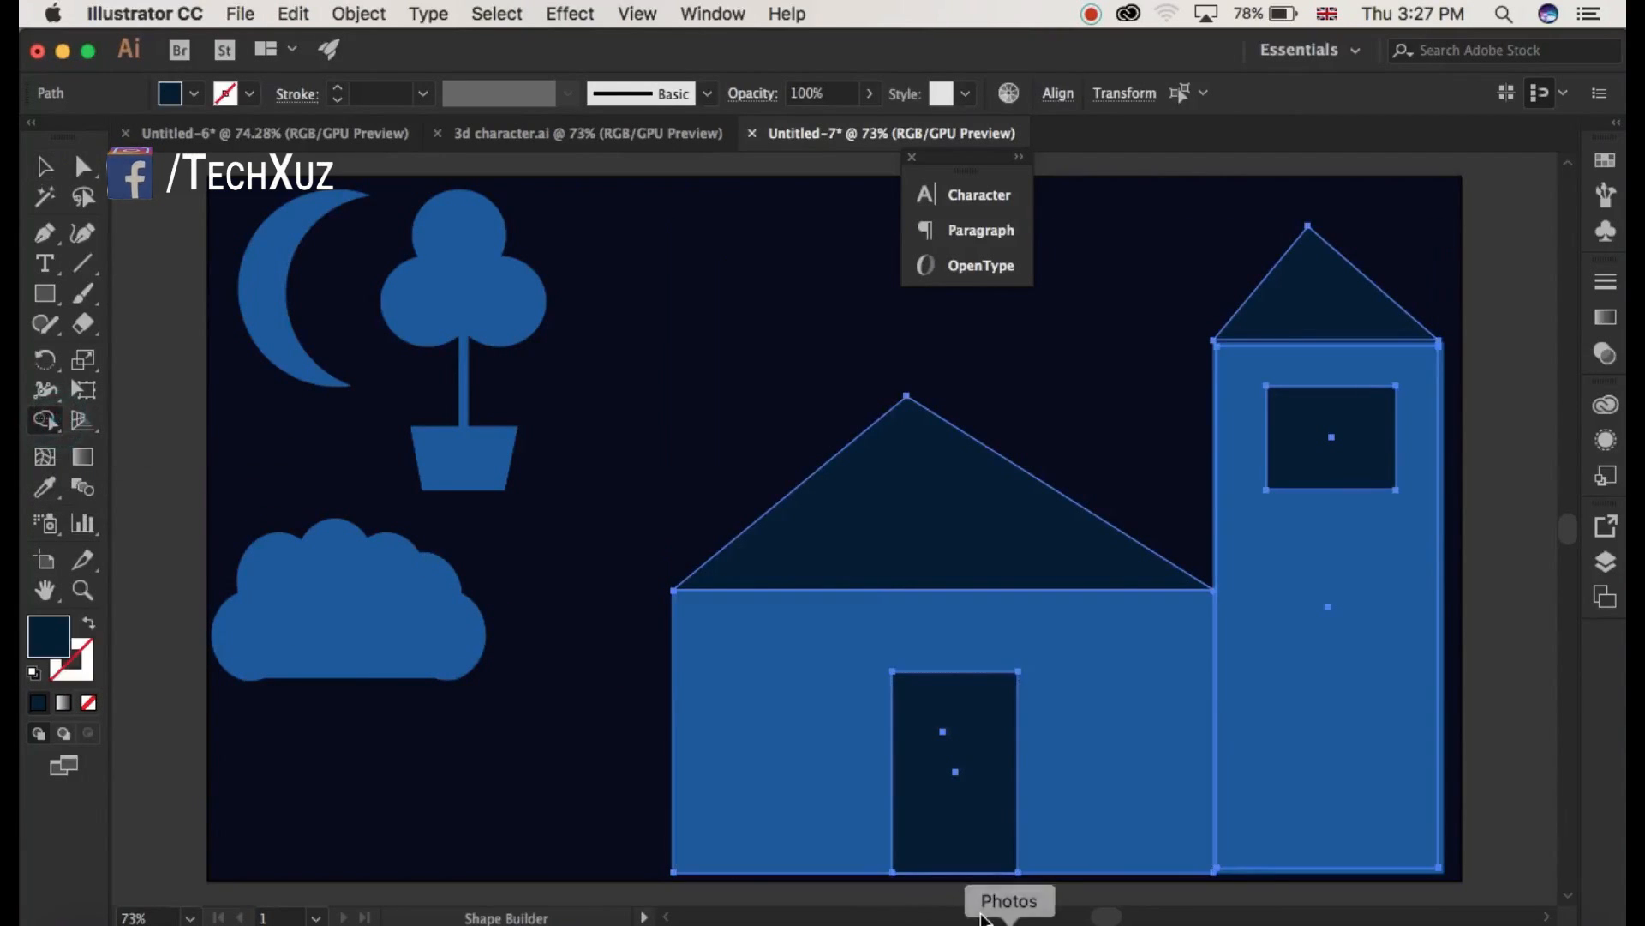
pyautogui.click(974, 854)
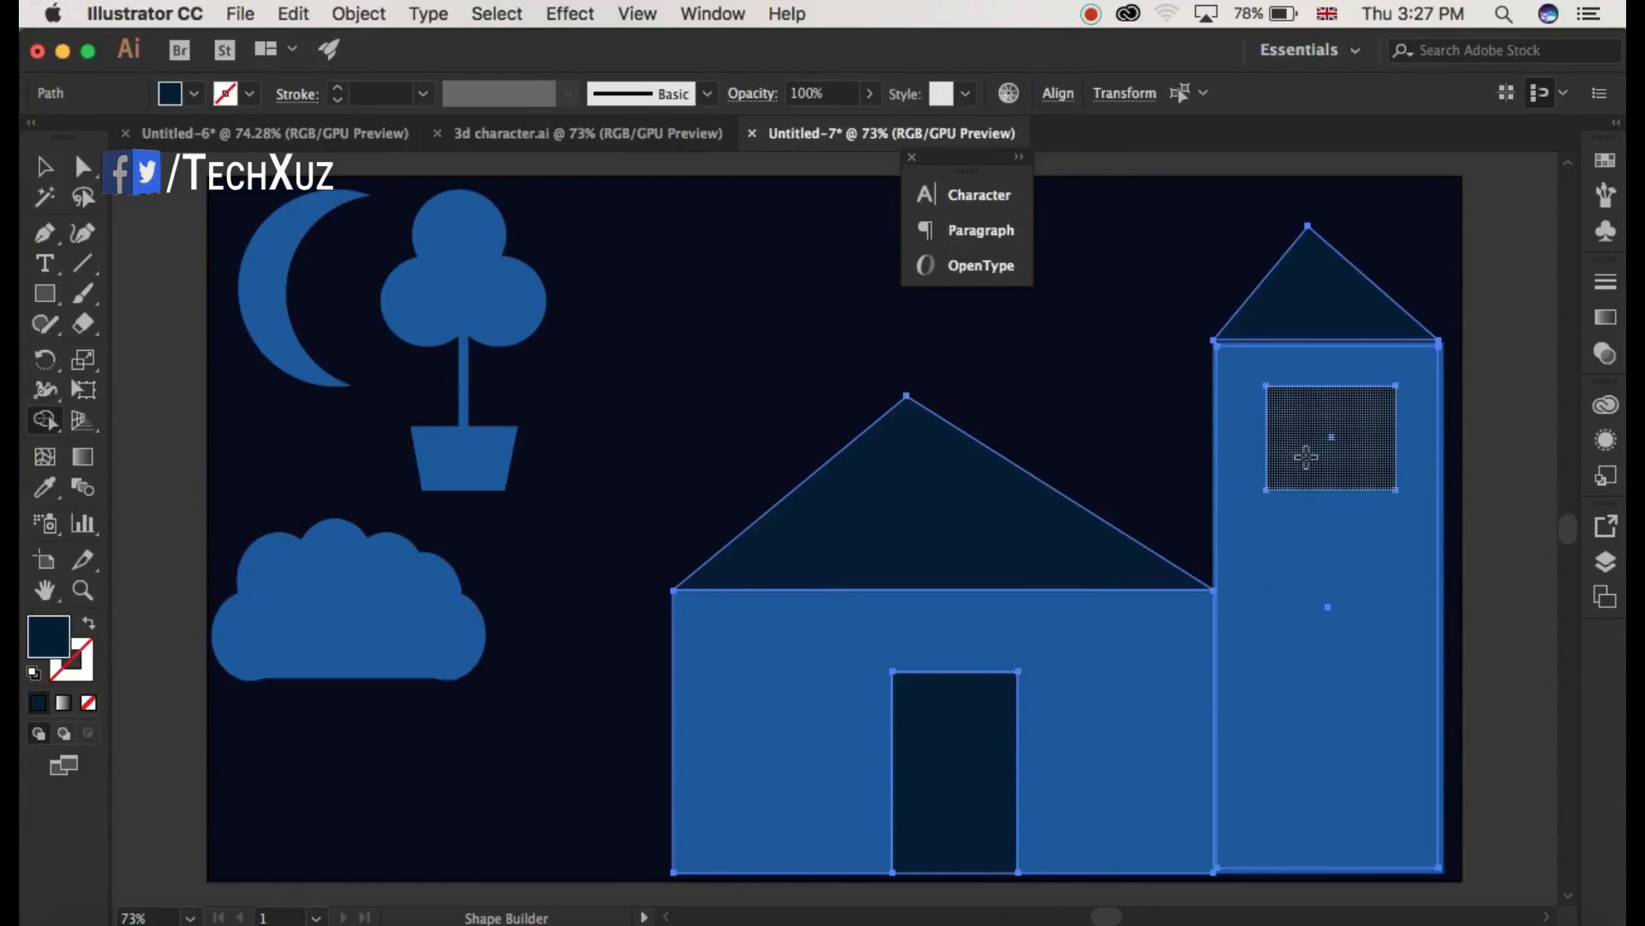
pyautogui.click(89, 626)
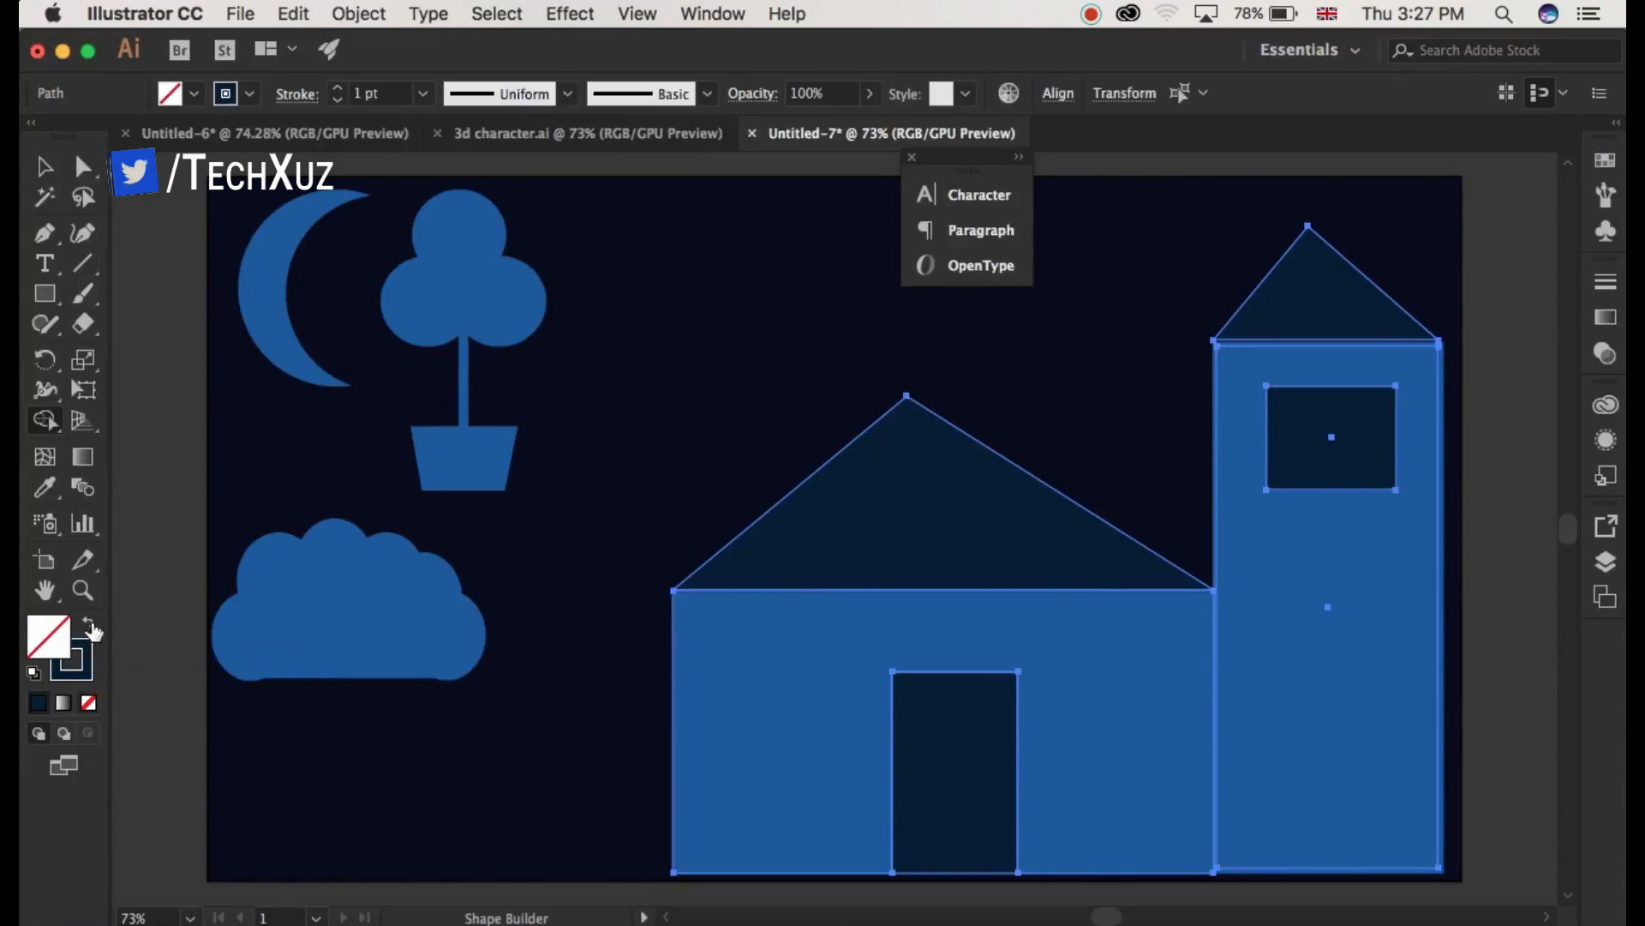
pyautogui.click(957, 832)
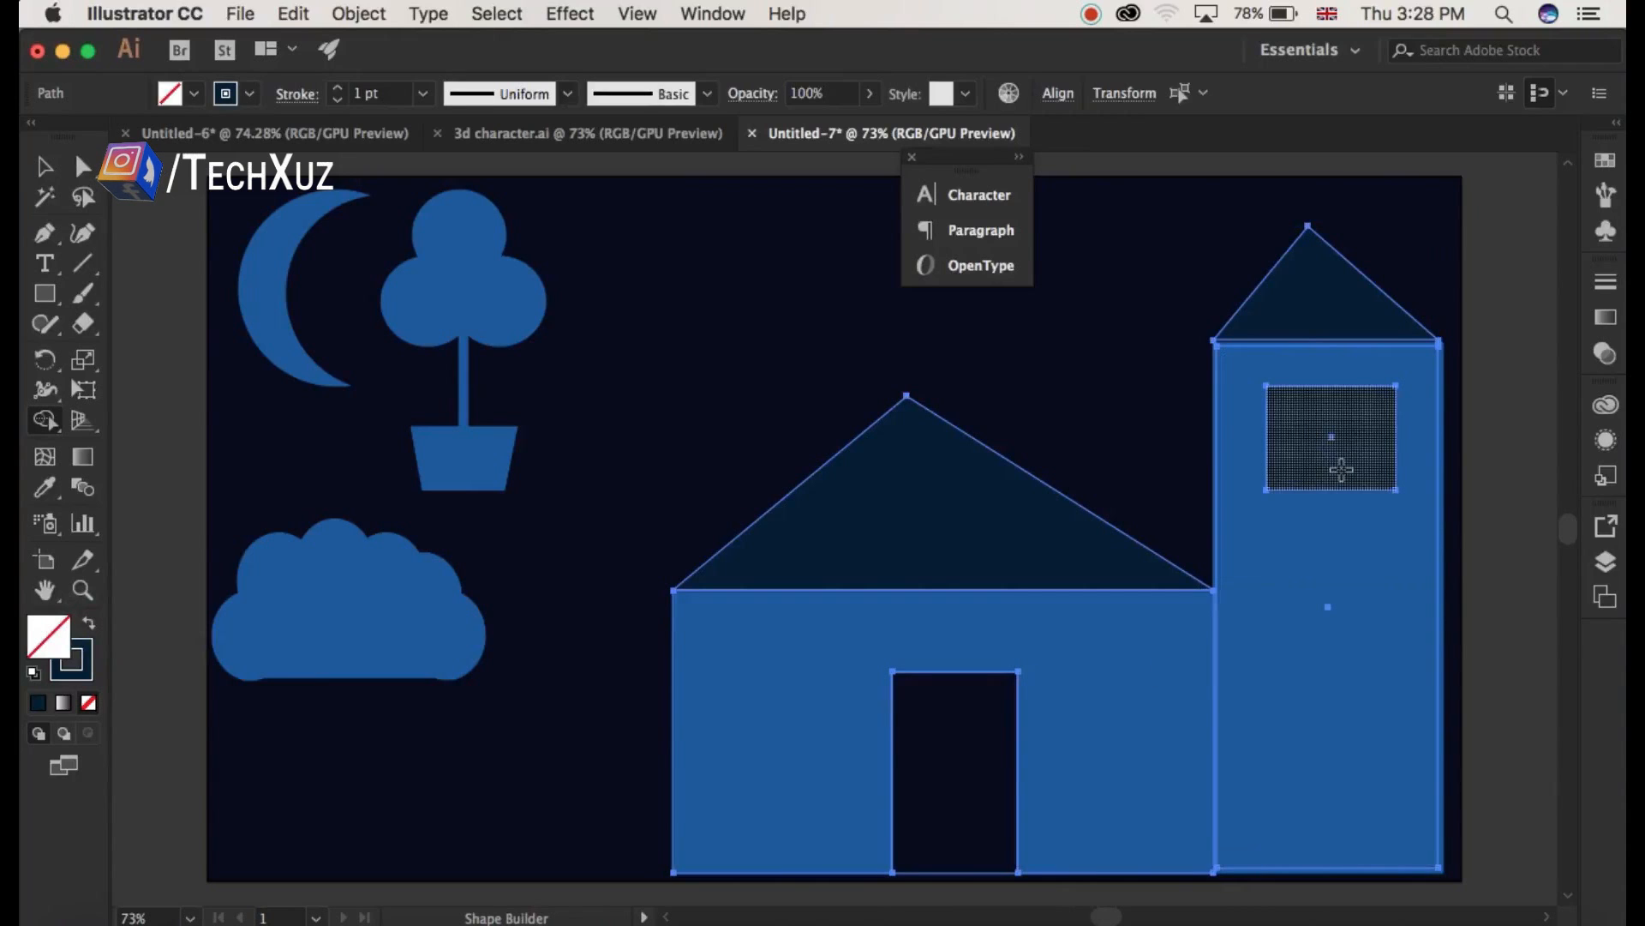
pyautogui.click(1334, 446)
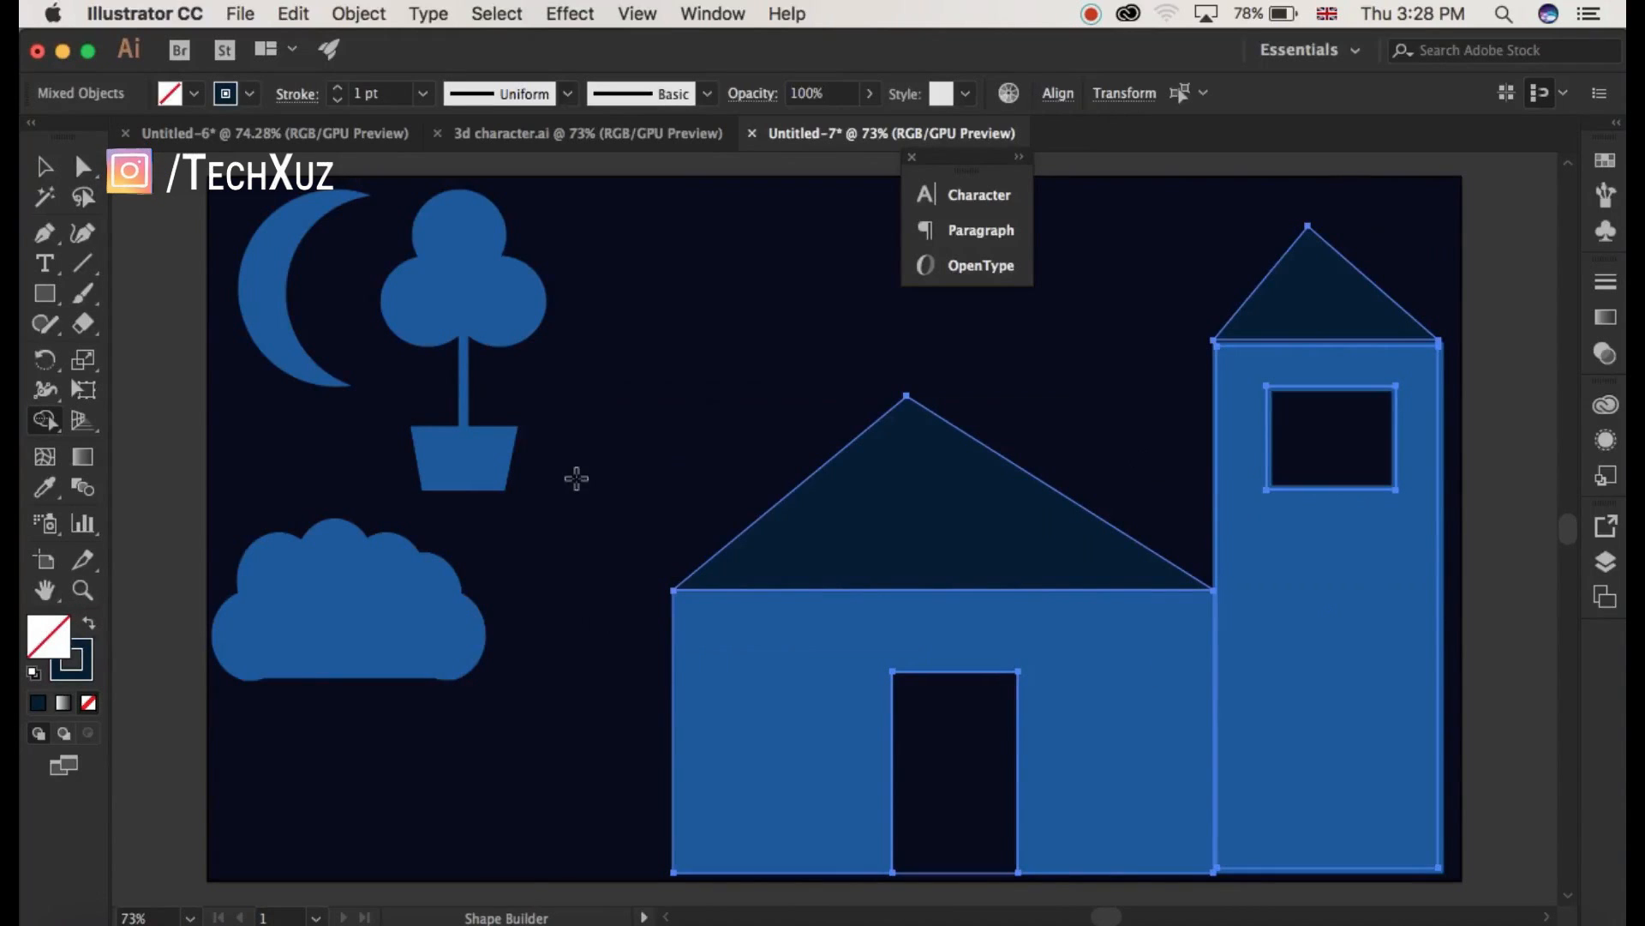
pyautogui.click(47, 162)
pyautogui.click(522, 404)
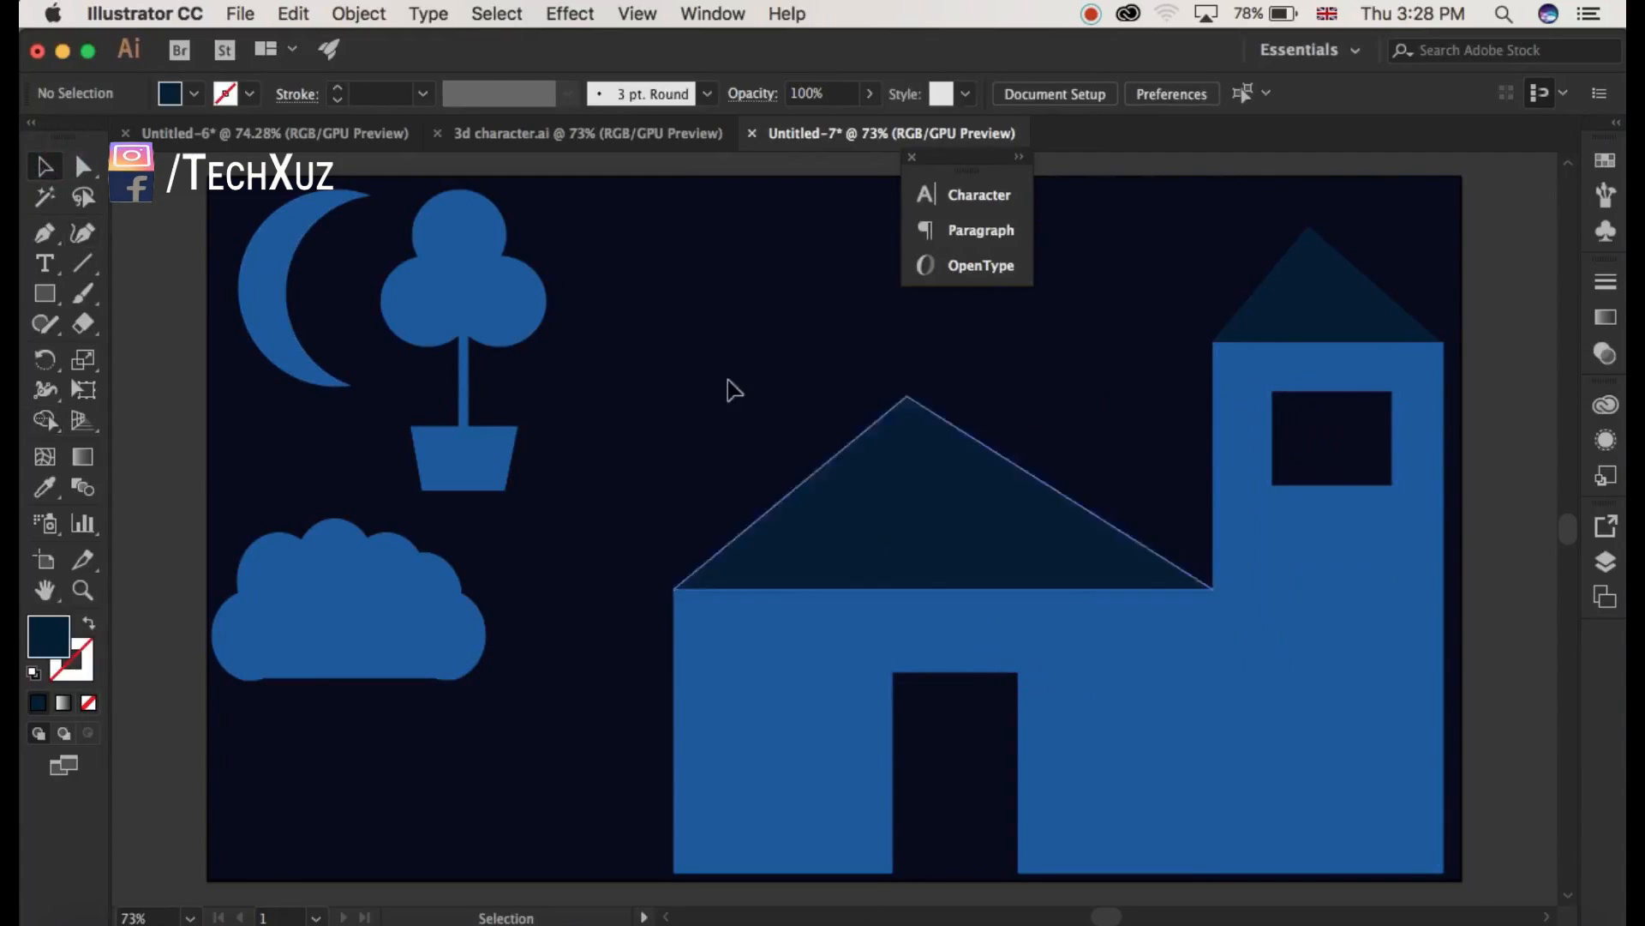
# Scale the whole house down slightly and move it about 39 px left and 40 px up.
pyautogui.moveTo(680, 340); pyautogui.dragTo(1191, 792)
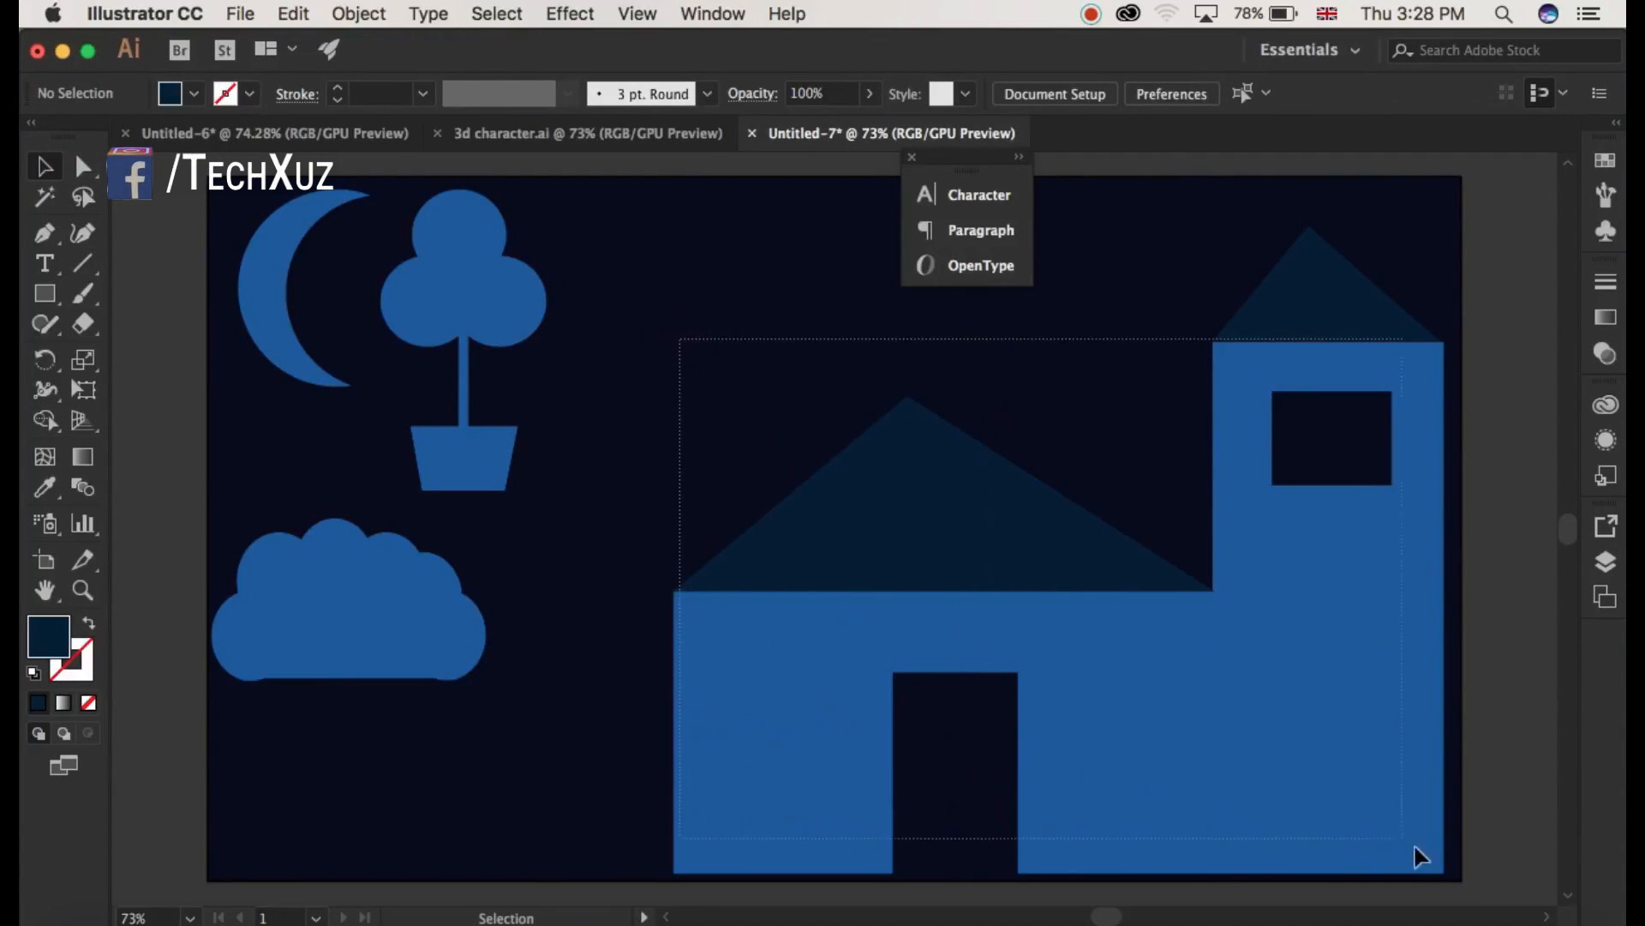
pyautogui.moveTo(1420, 857); pyautogui.dragTo(1425, 860)
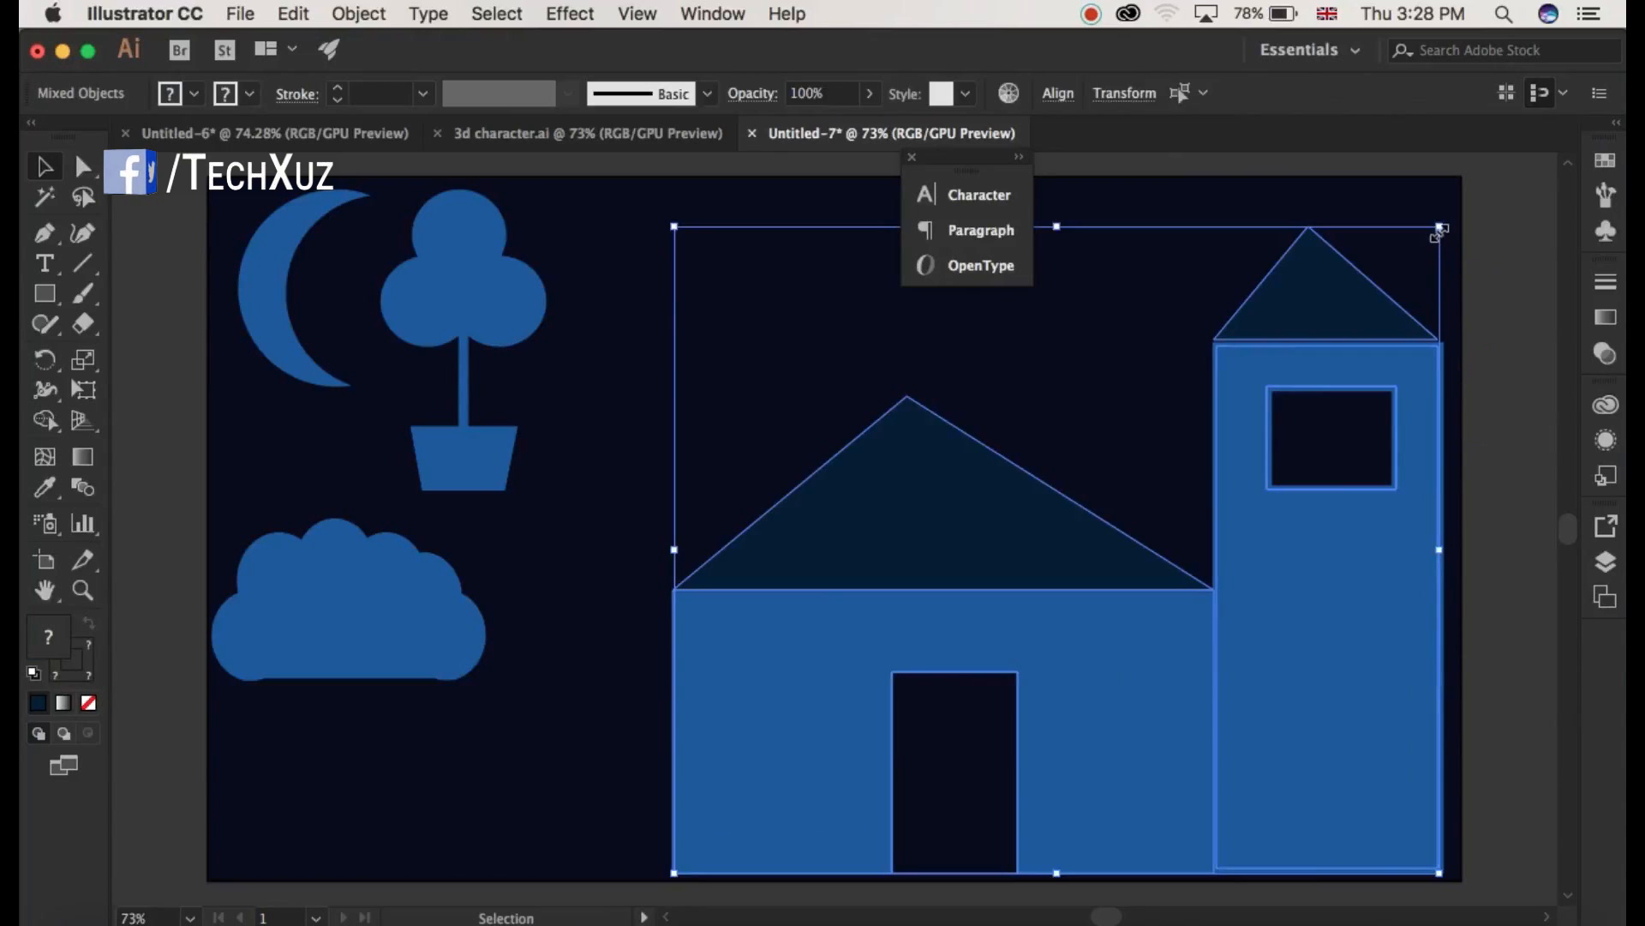
pyautogui.moveTo(1440, 229); pyautogui.dragTo(1399, 276)
pyautogui.moveTo(1271, 665); pyautogui.dragTo(1233, 636)
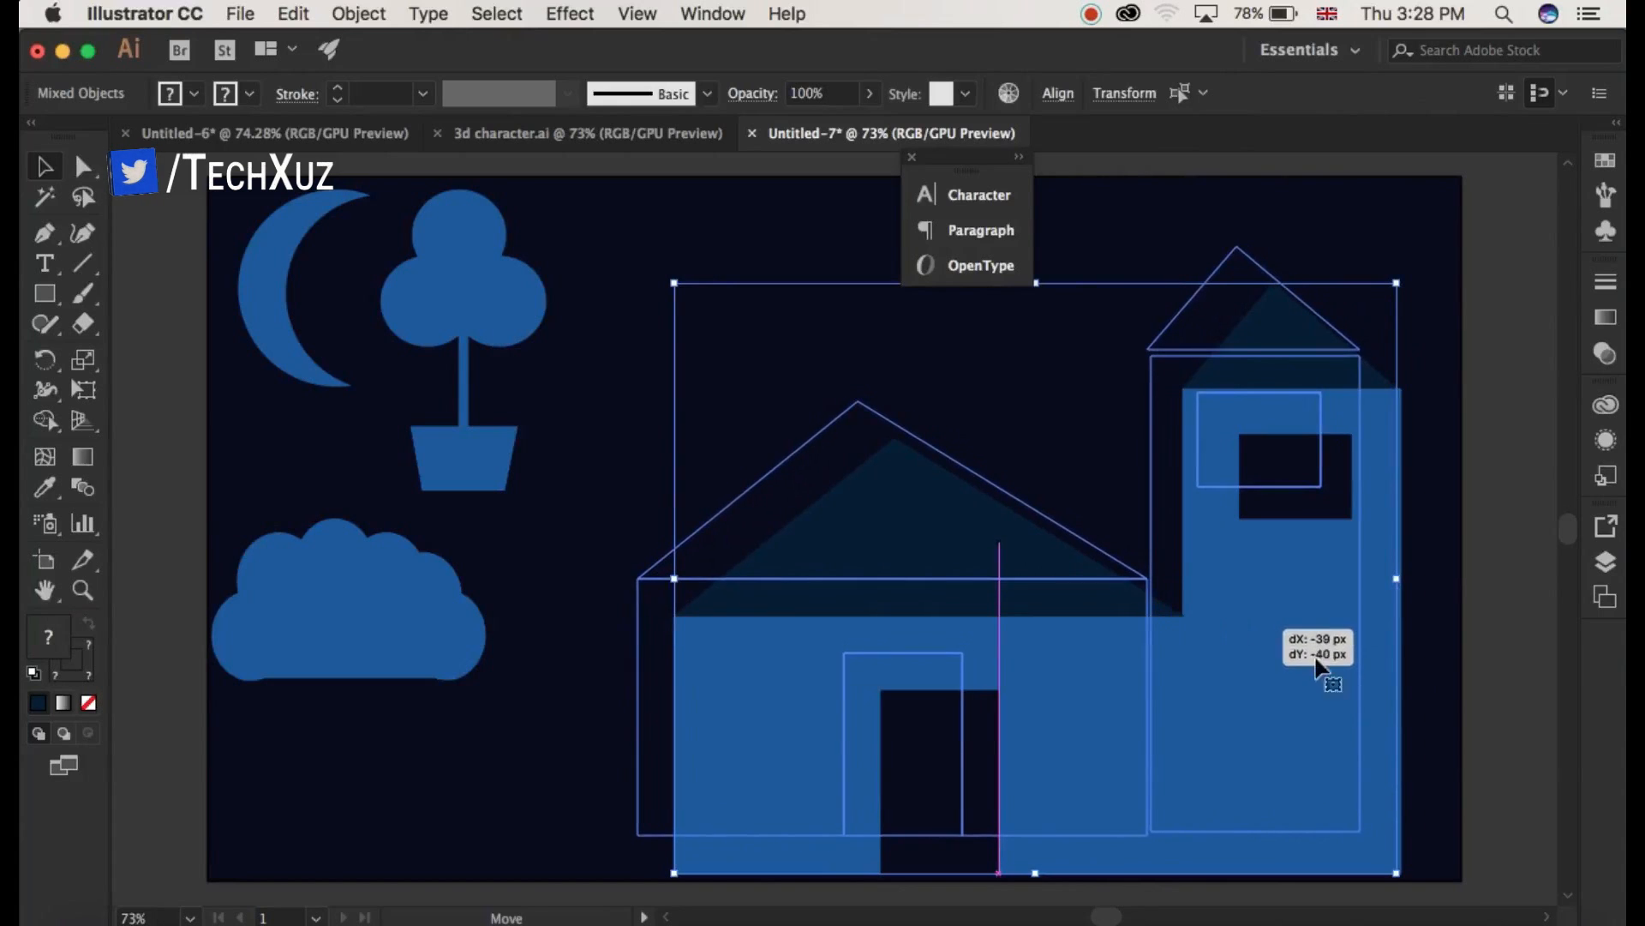
pyautogui.moveTo(1318, 667); pyautogui.dragTo(1320, 670)
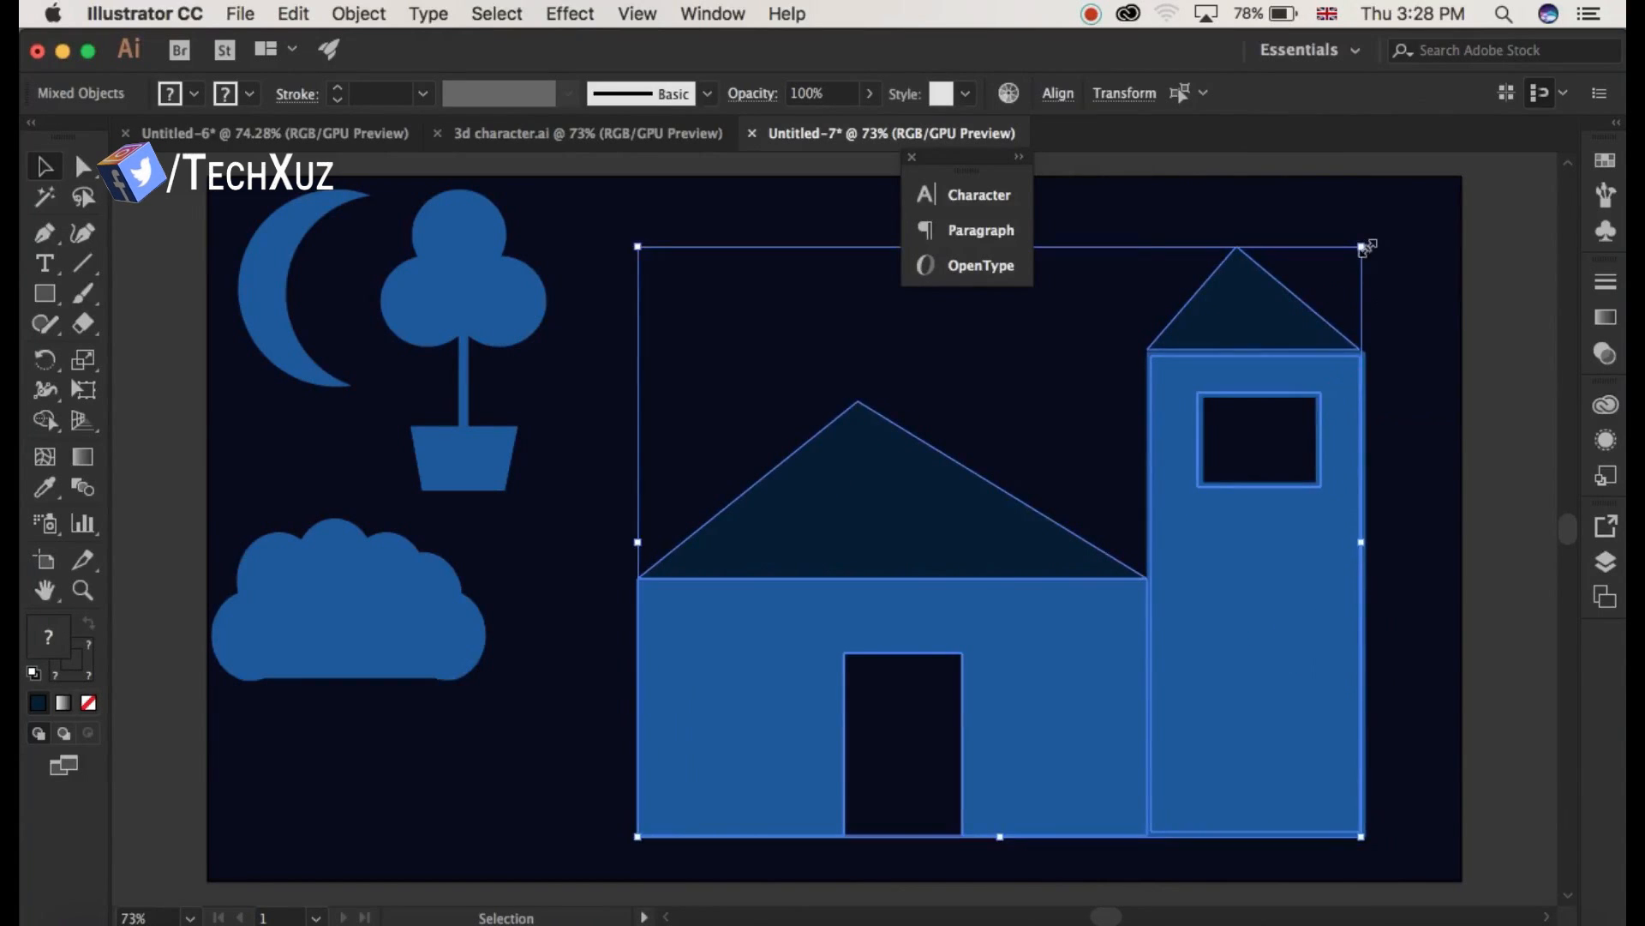
# Scale the house down slightly once more and shift it up and a little to the right.
pyautogui.moveTo(1366, 249); pyautogui.dragTo(1329, 287)
pyautogui.moveTo(1178, 678); pyautogui.dragTo(1195, 631)
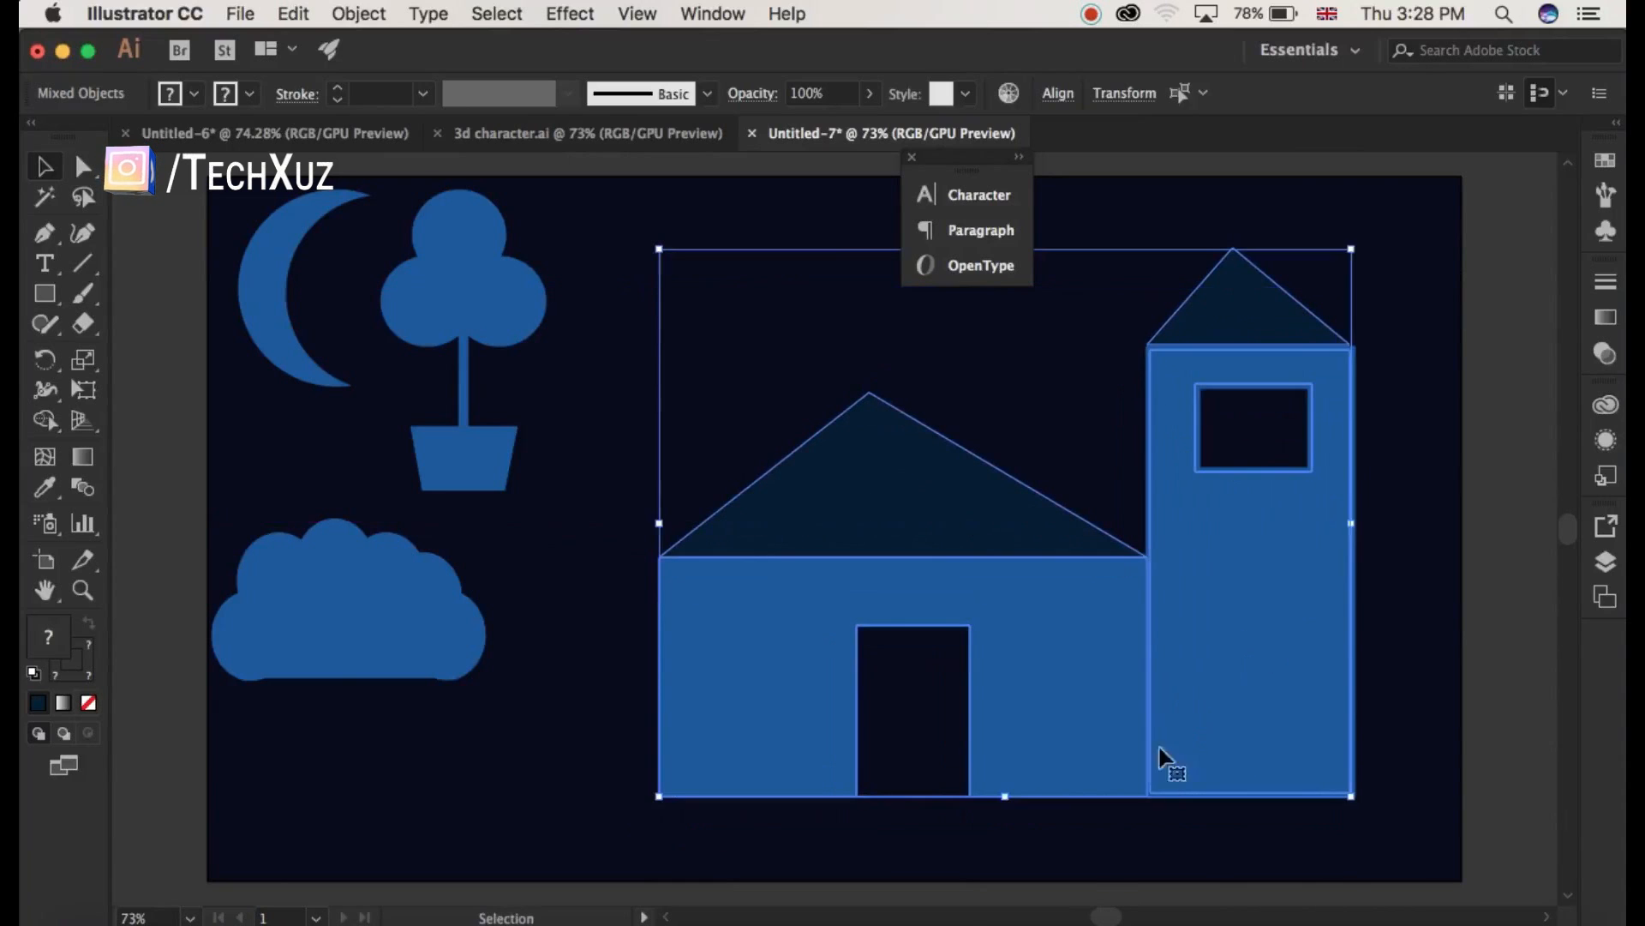
pyautogui.click(1097, 887)
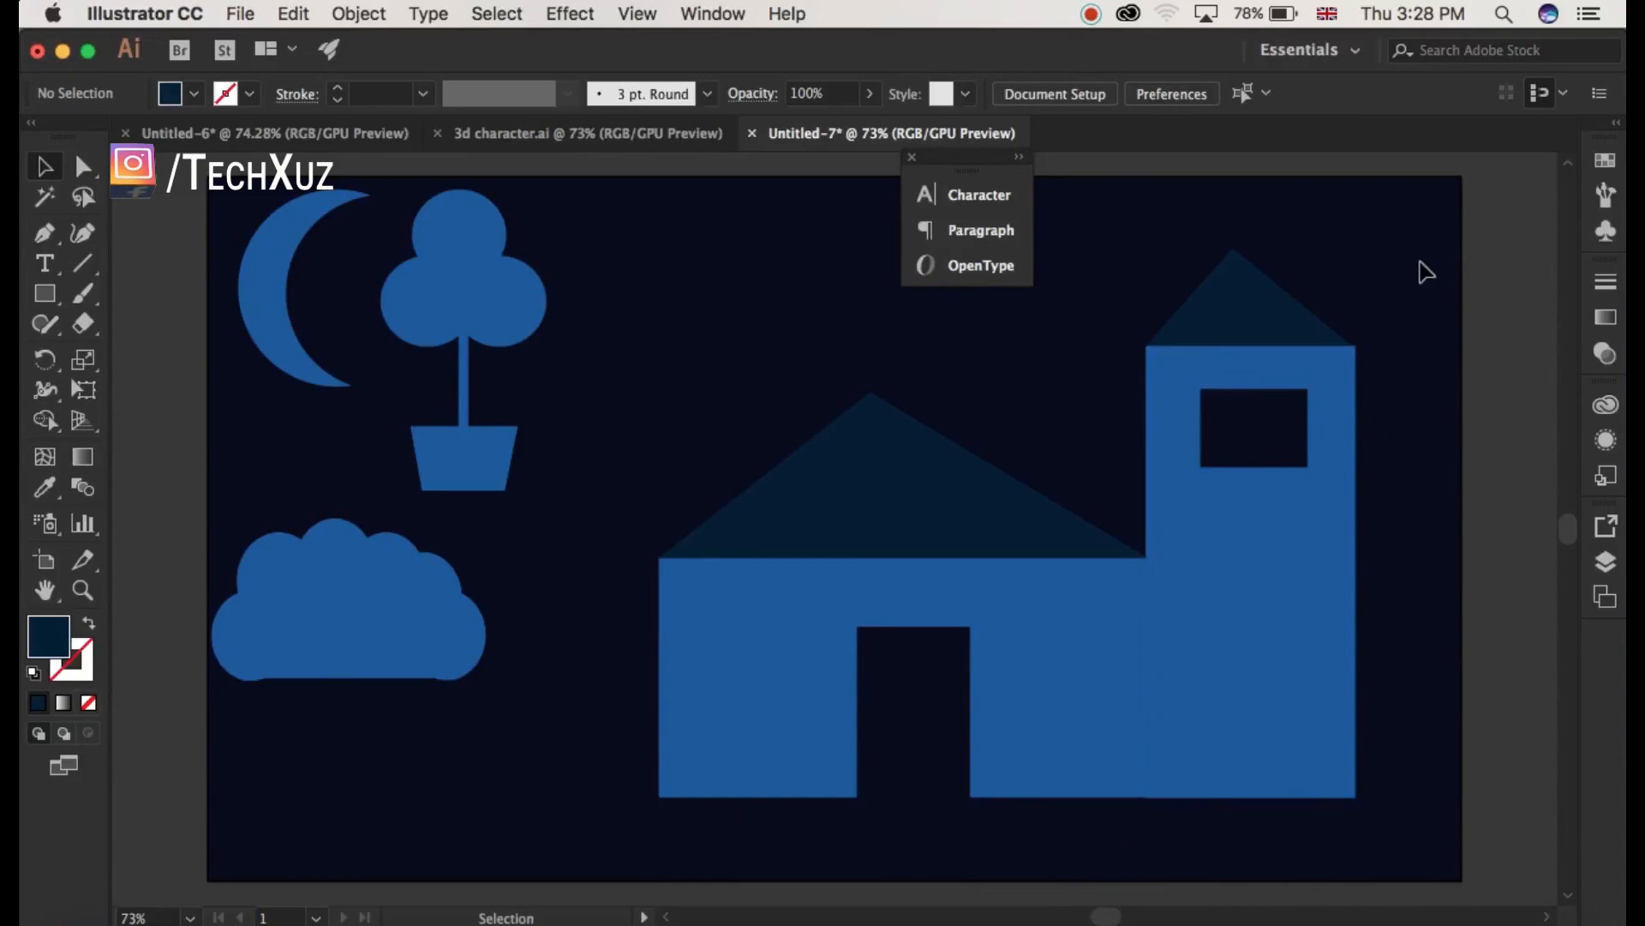
# Move the entire house a short distance straight left, keeping its height on the artboard.
pyautogui.moveTo(1418, 257); pyautogui.dragTo(702, 815)
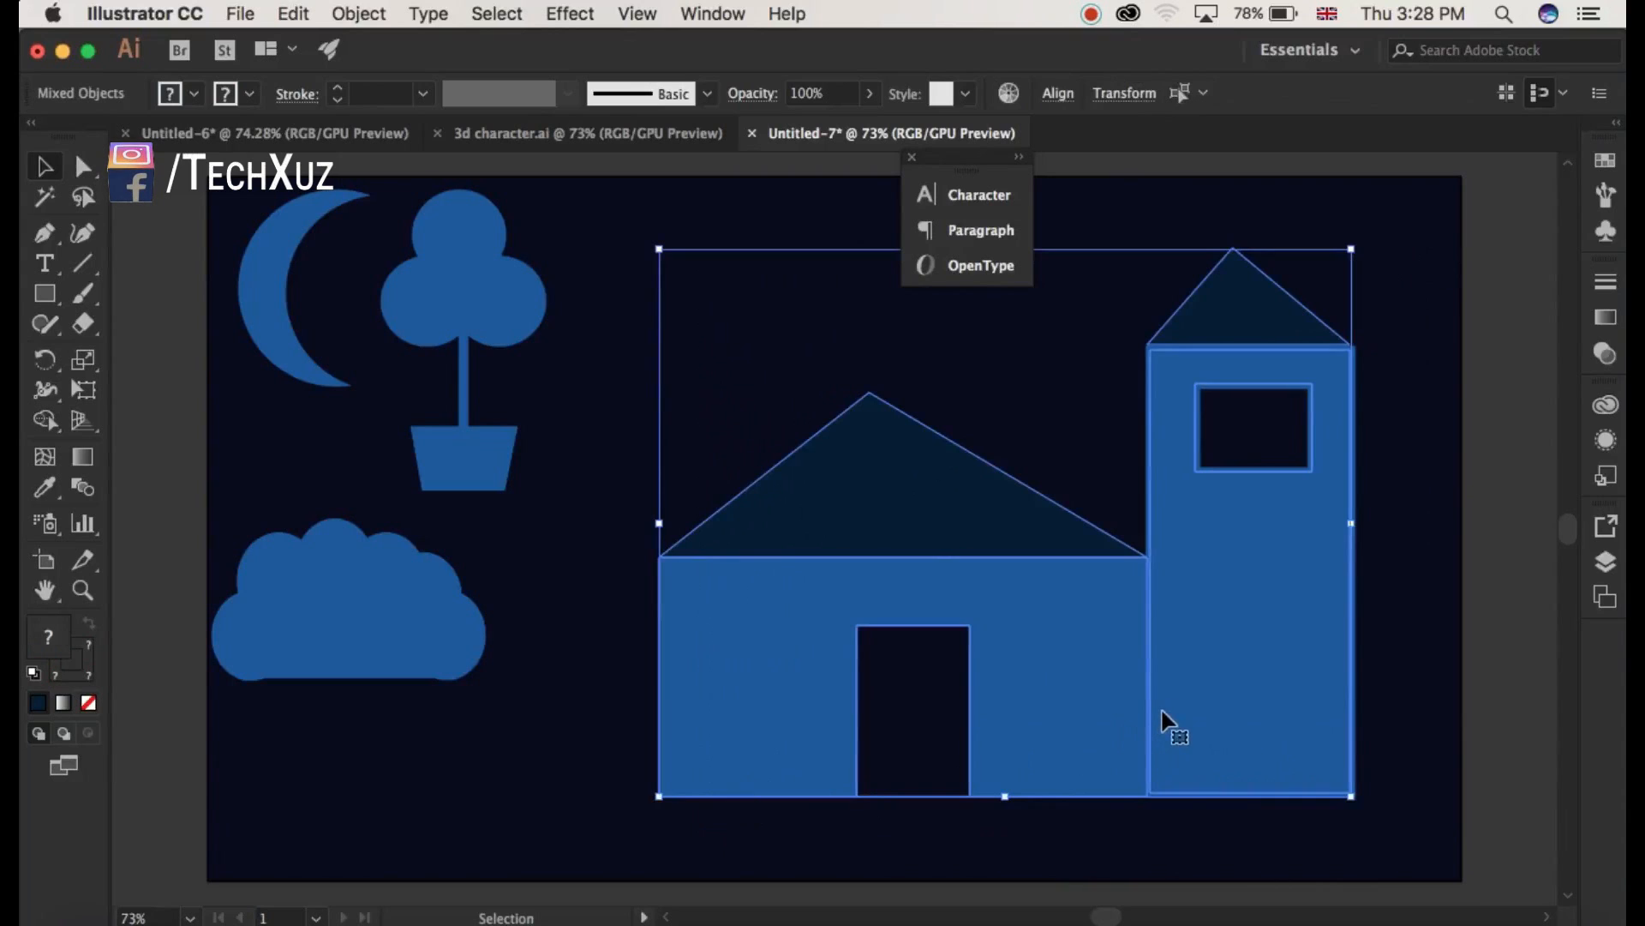
pyautogui.moveTo(1163, 711); pyautogui.dragTo(1128, 712)
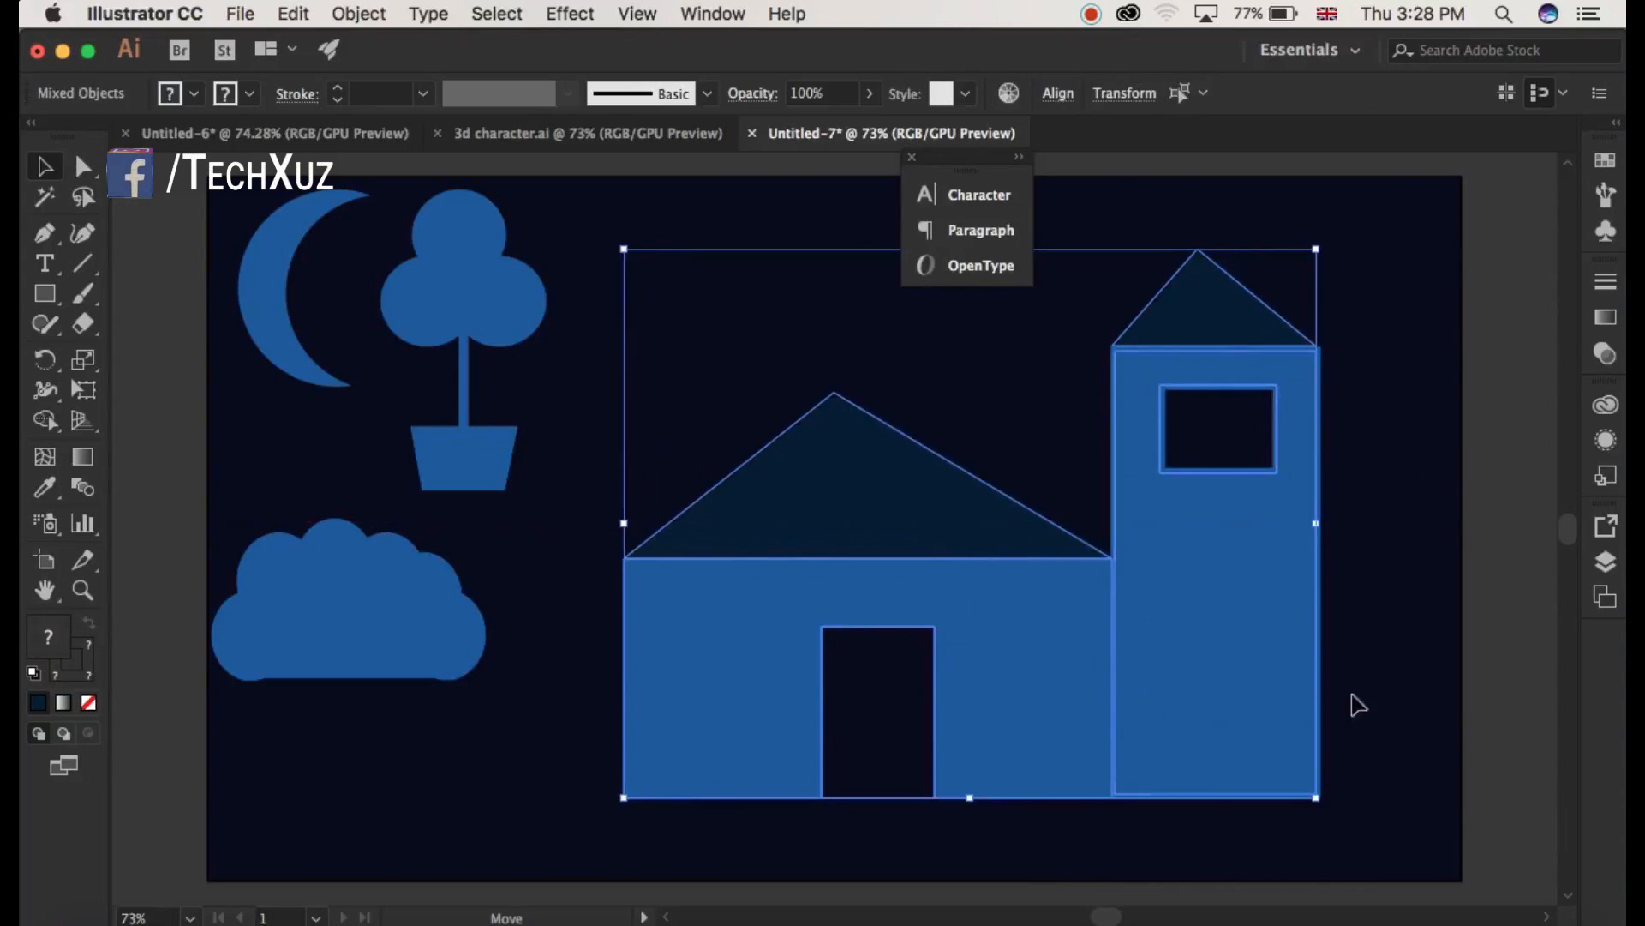
pyautogui.click(1381, 693)
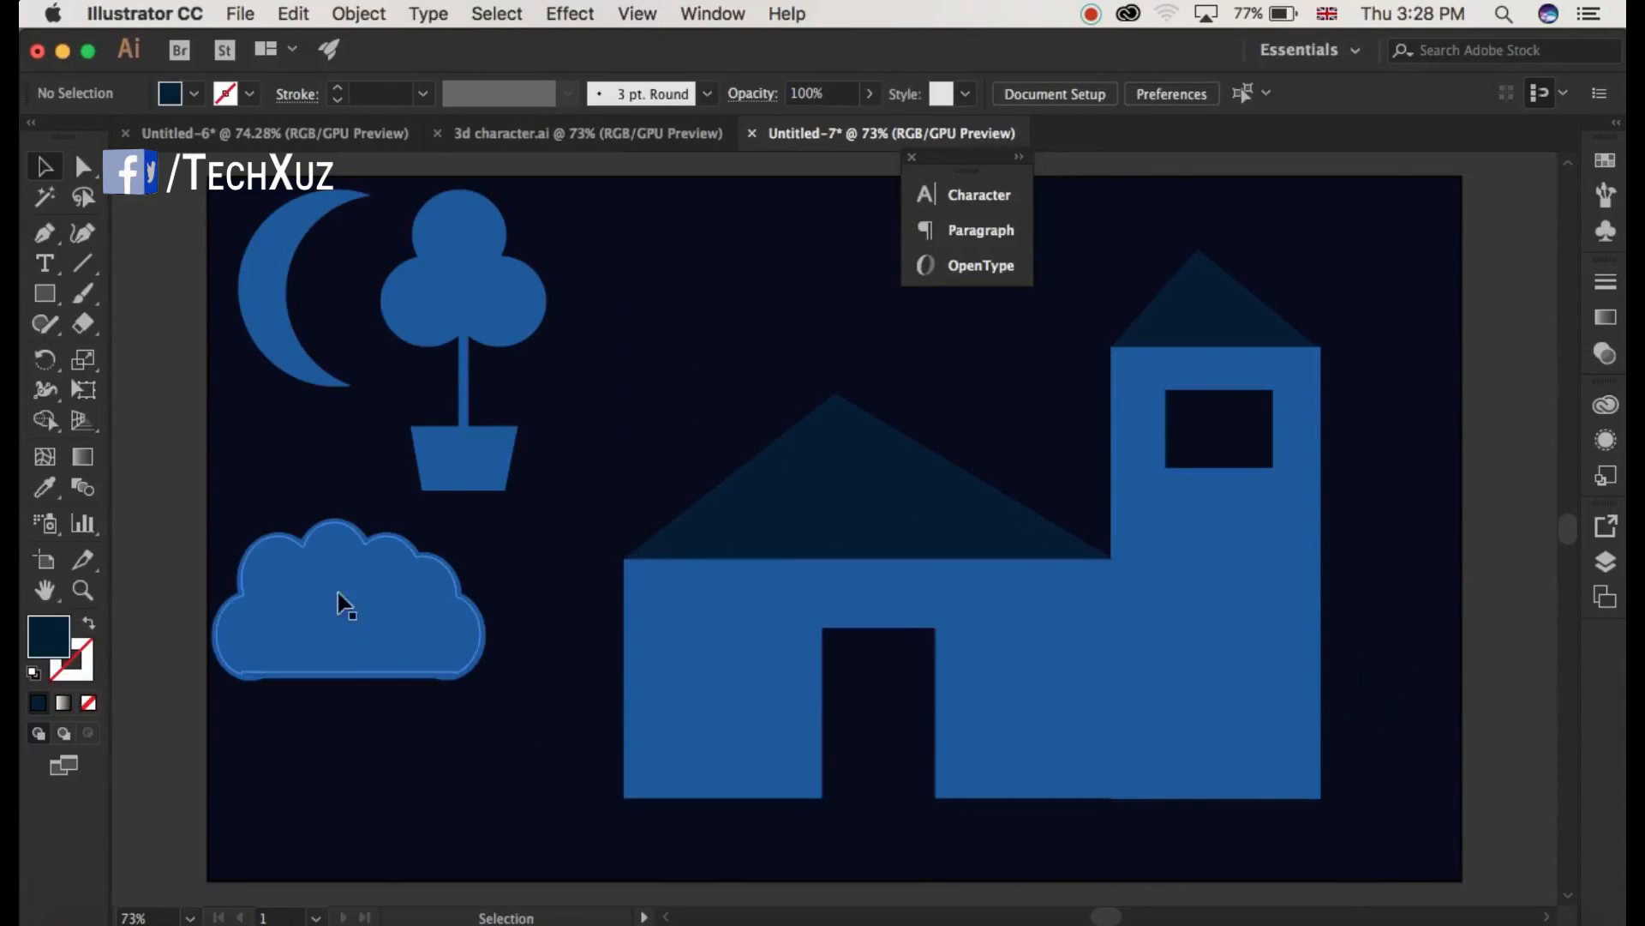
# Draw a ground rectangle across the full artboard width, from the base of the house down to the artboard's lower edge.
pyautogui.click(45, 292)
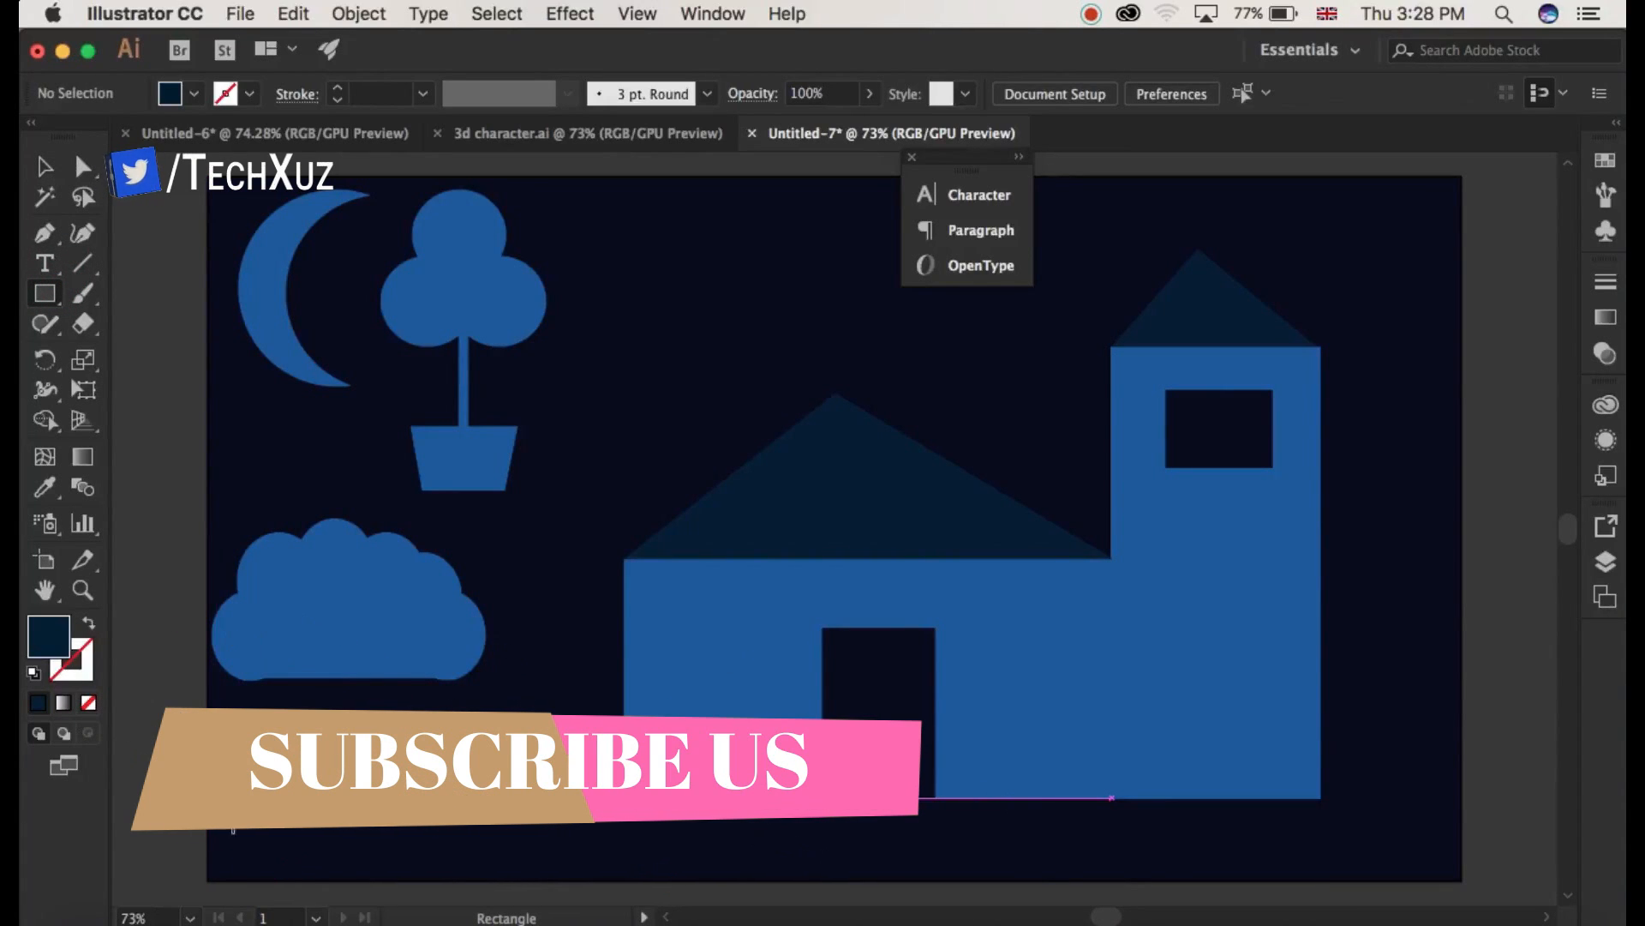
pyautogui.moveTo(207, 798); pyautogui.dragTo(1460, 334)
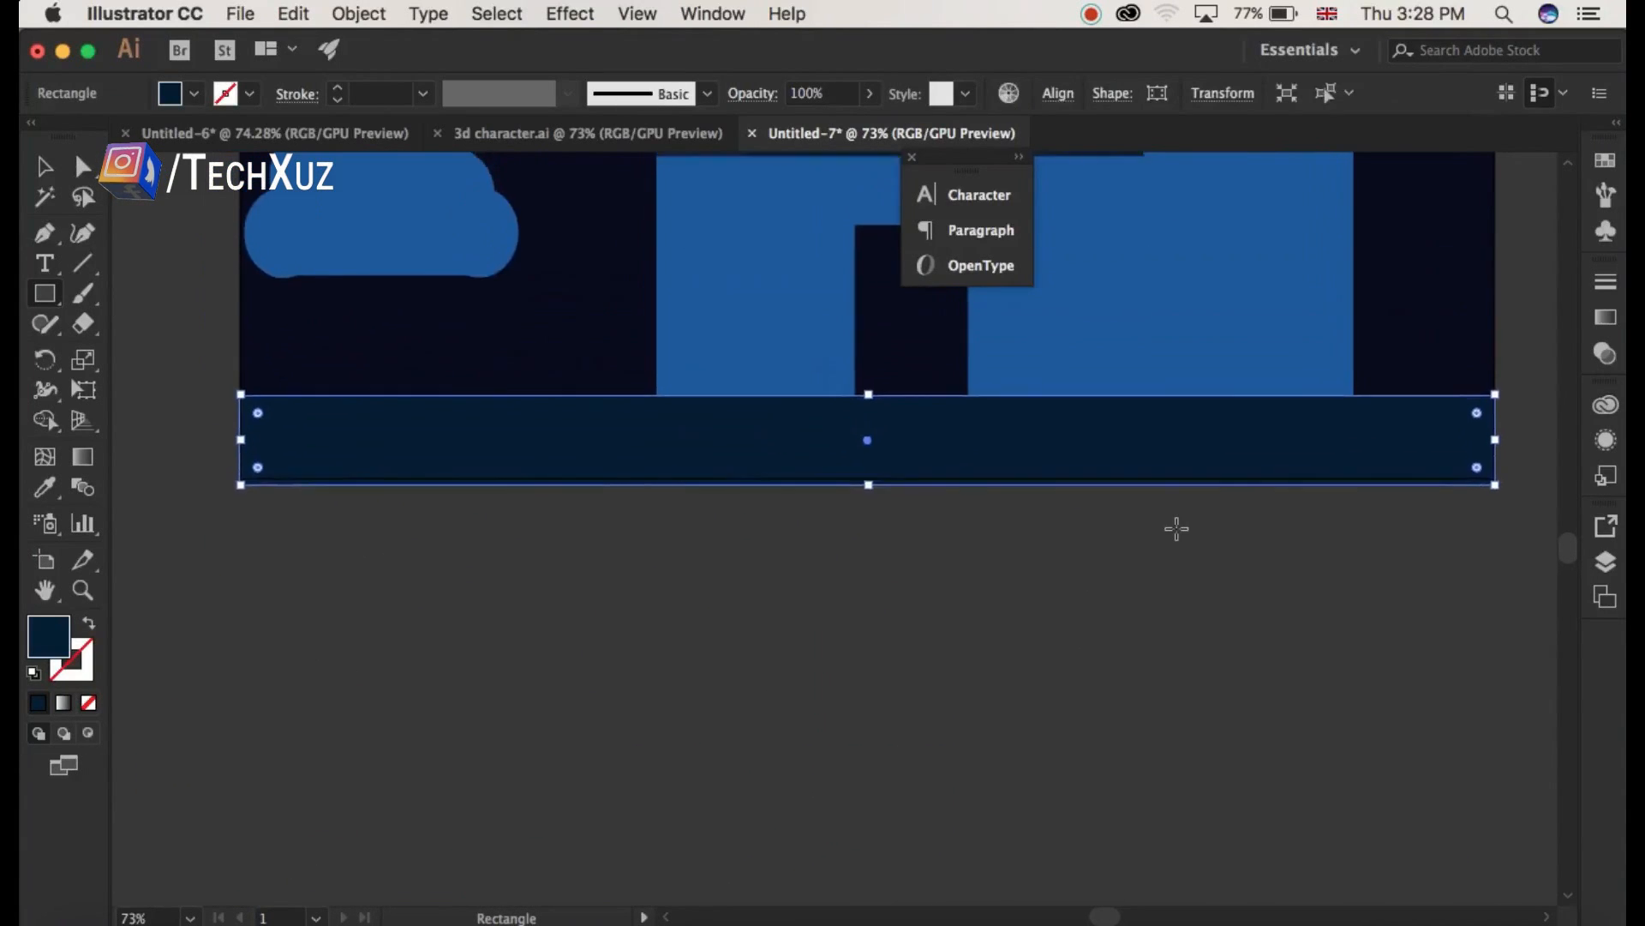
pyautogui.scroll(6, 1177, 529)
pyautogui.hscroll(2, 1176, 529)
pyautogui.scroll(1, 1177, 529)
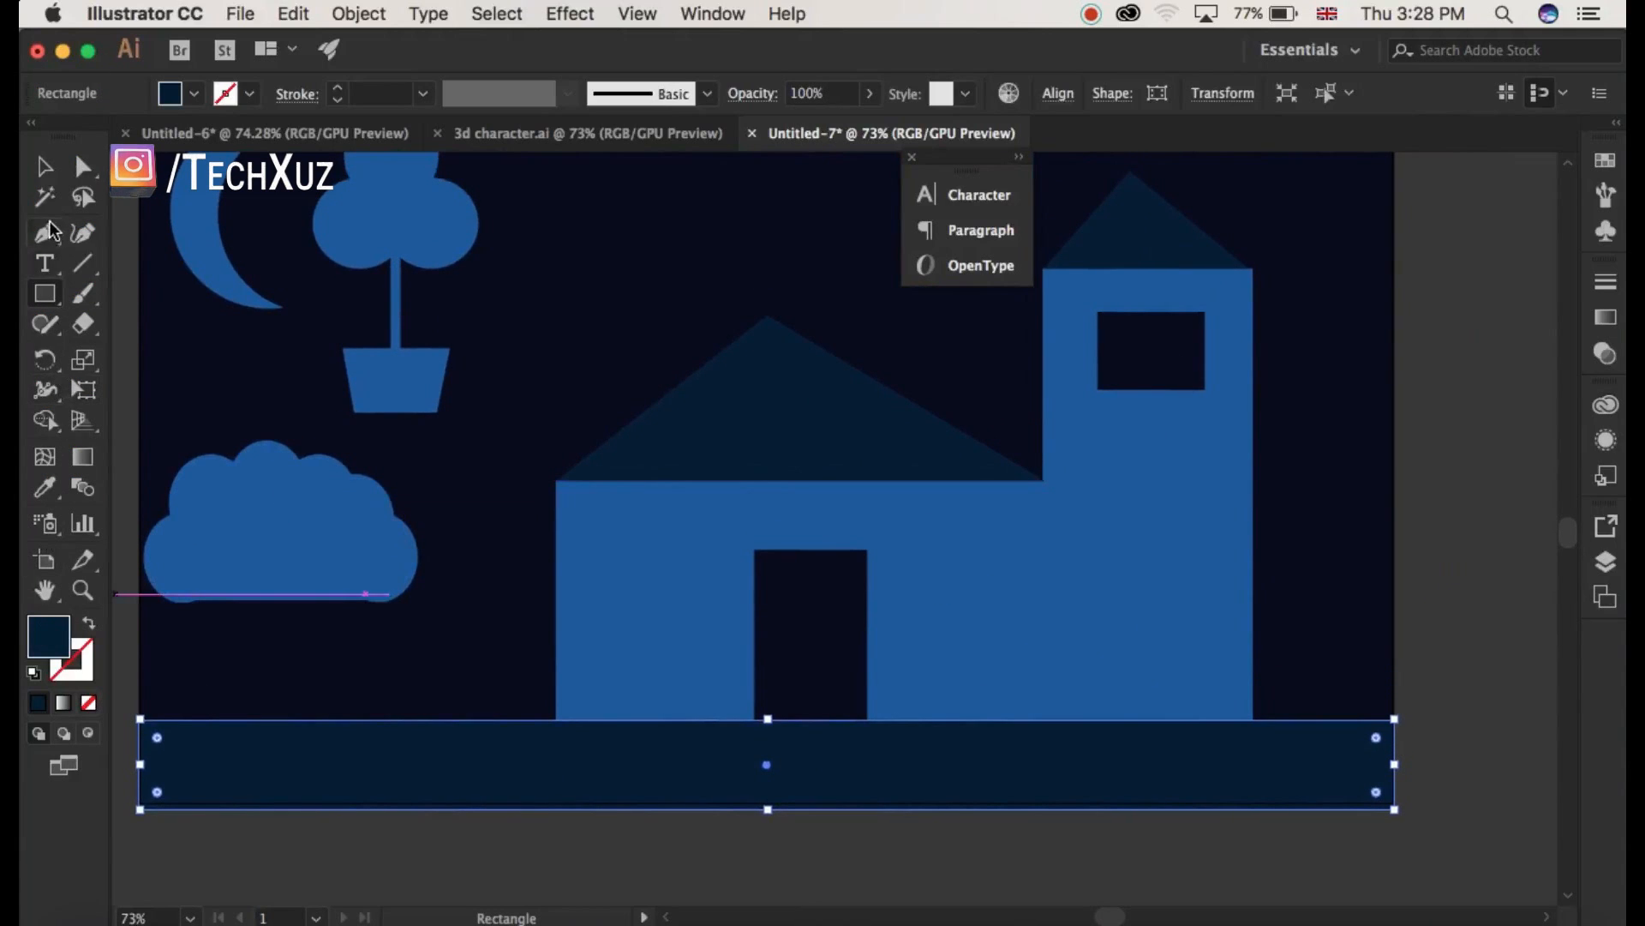
pyautogui.scroll(2, 357, 439)
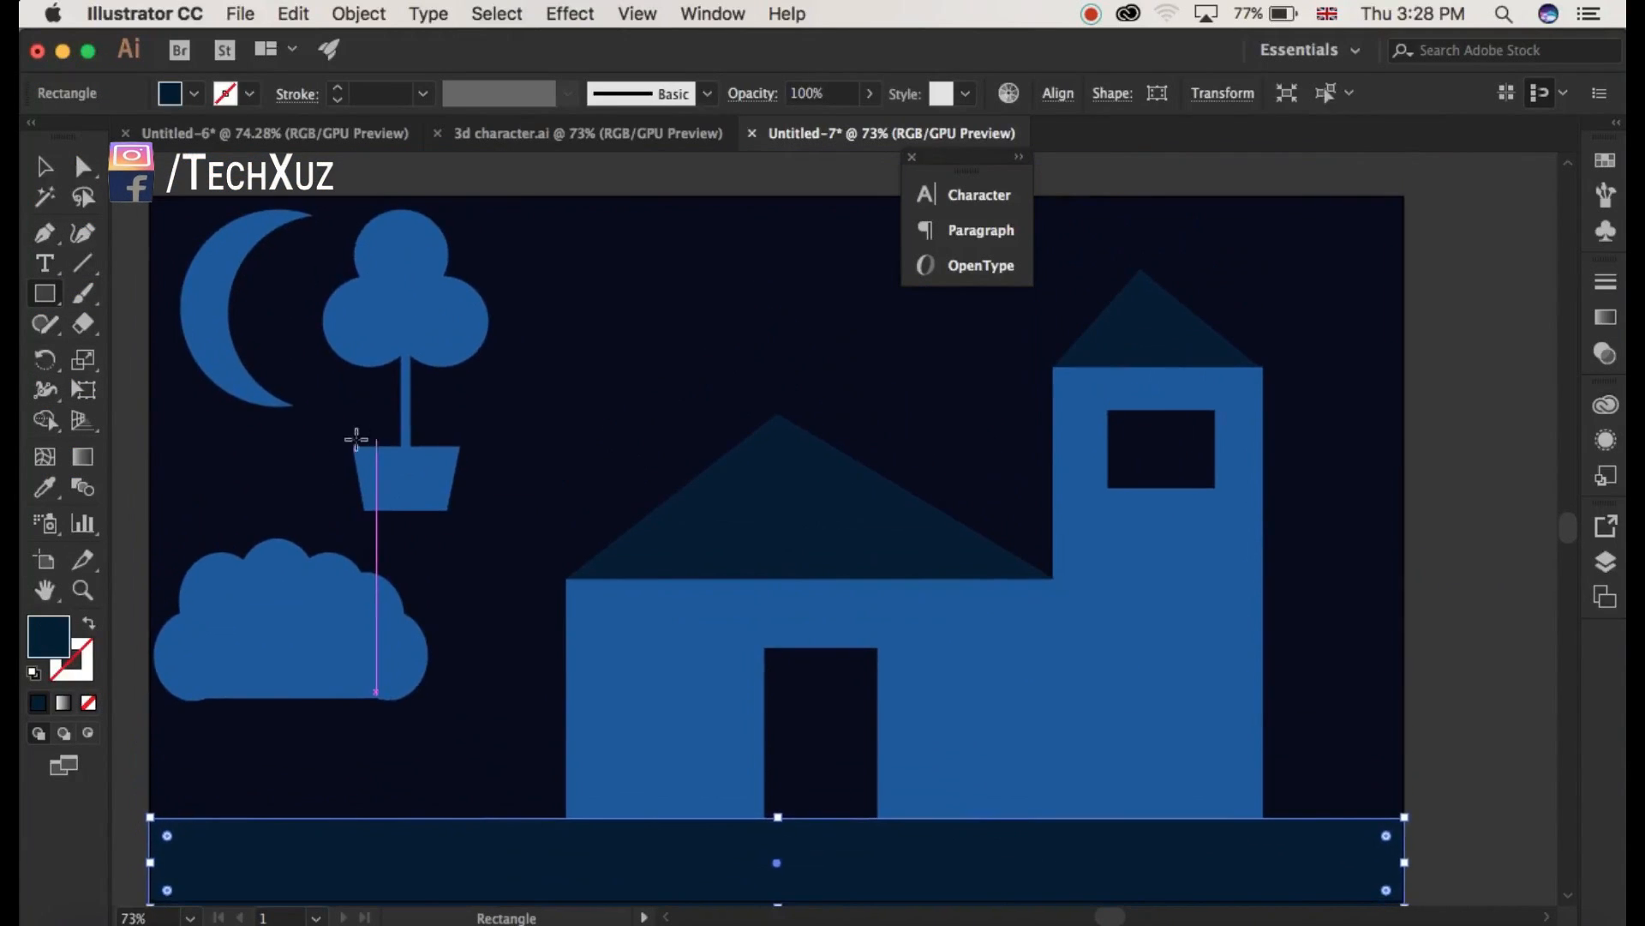
# Recolor the ground strip with the blue of the house wall using the Eyedropper, and deselect it.
pyautogui.press('i')
pyautogui.click(684, 711)
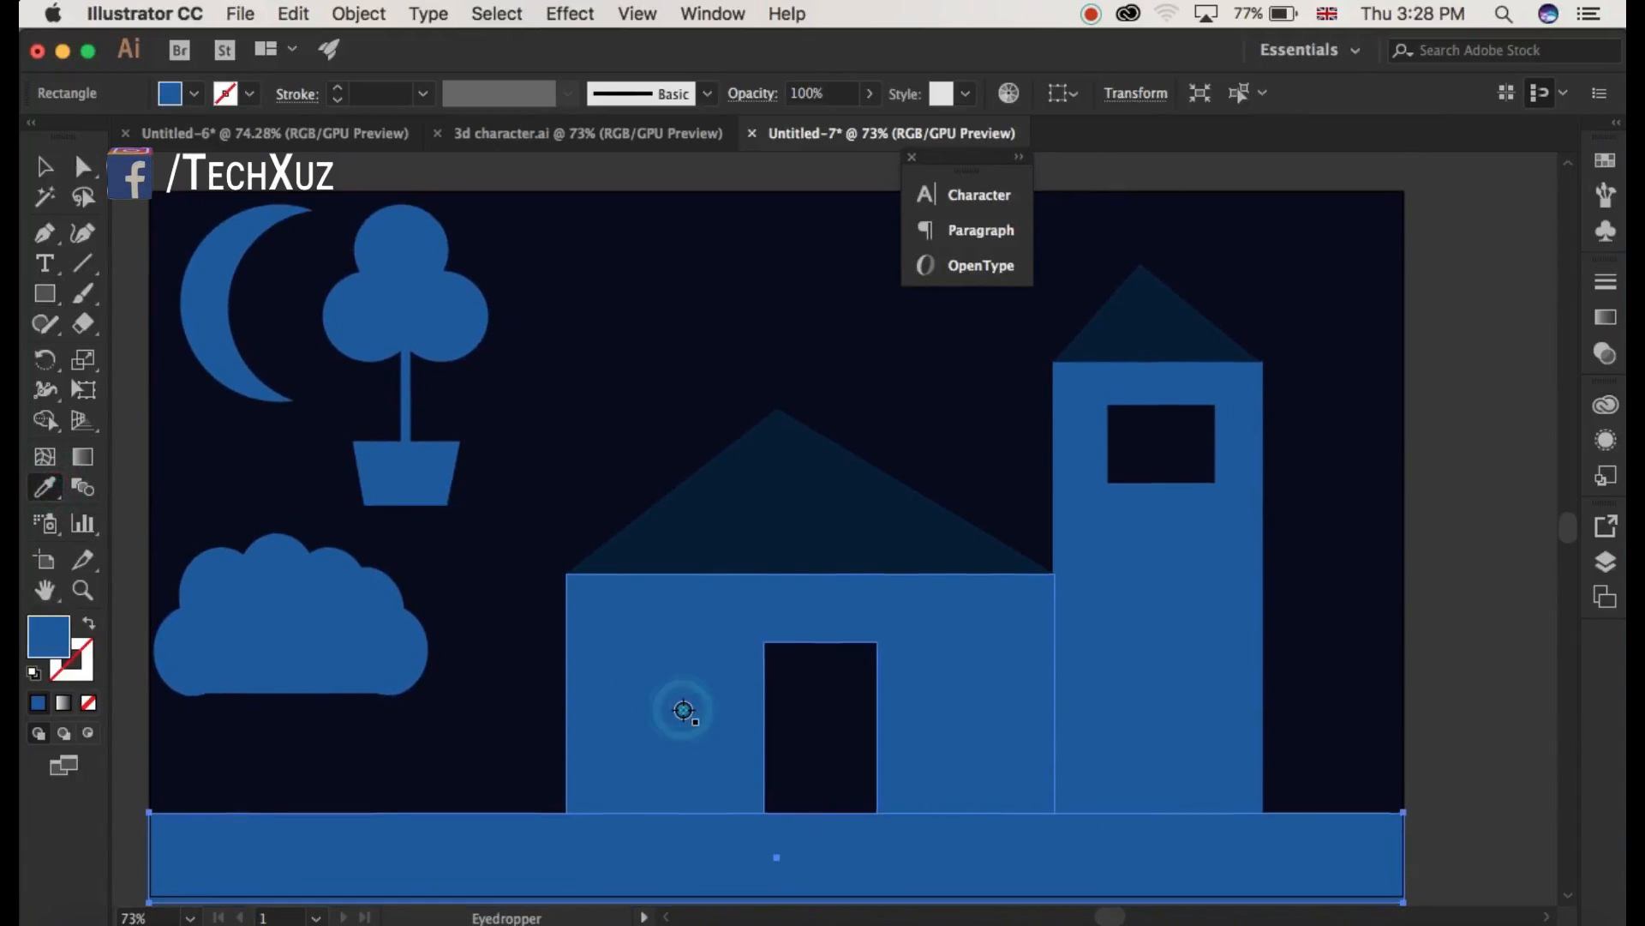
pyautogui.scroll(-1, 683, 712)
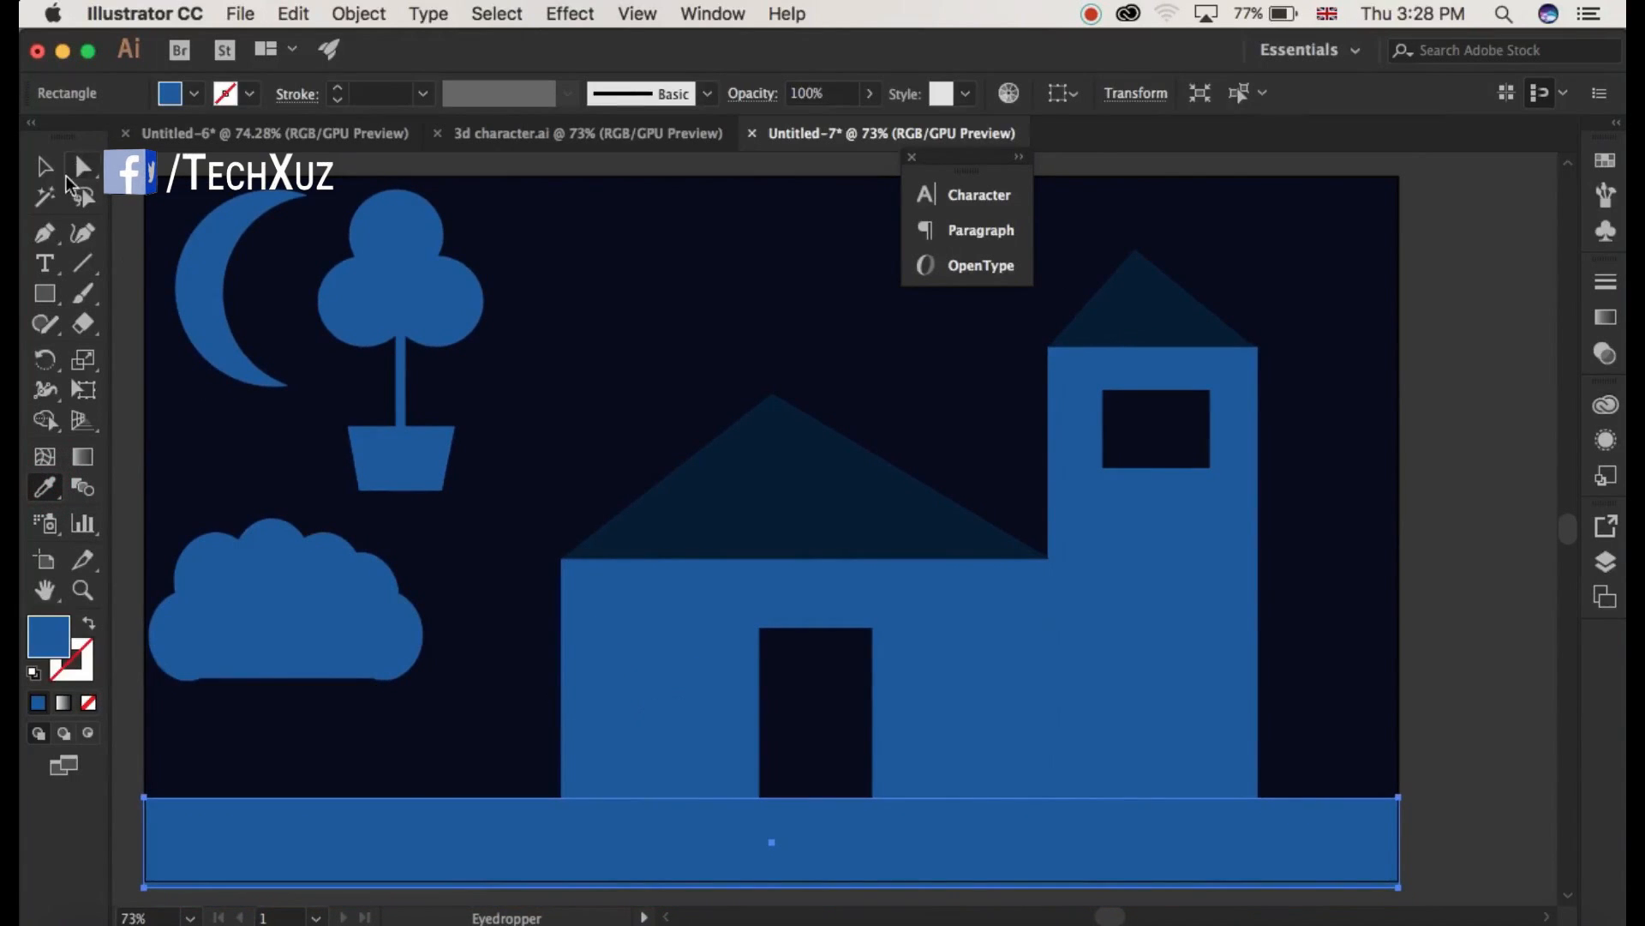
pyautogui.click(44, 167)
pyautogui.click(800, 404)
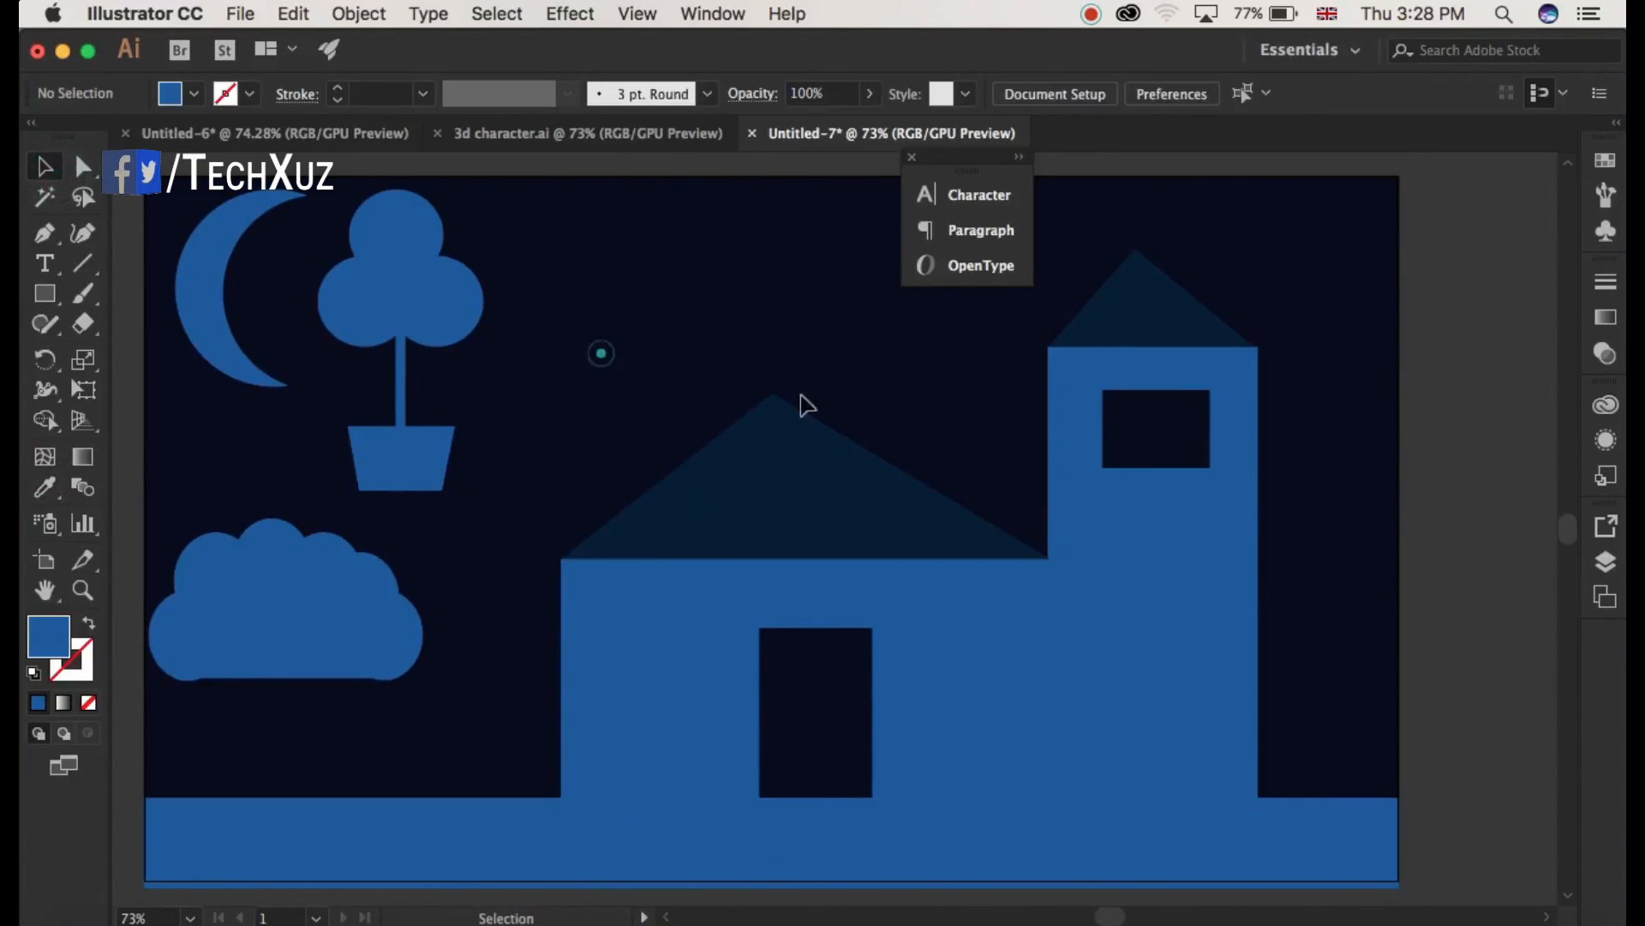
# Change the tower wall's stroke color to dark blue 072d54.
pyautogui.click(1240, 633)
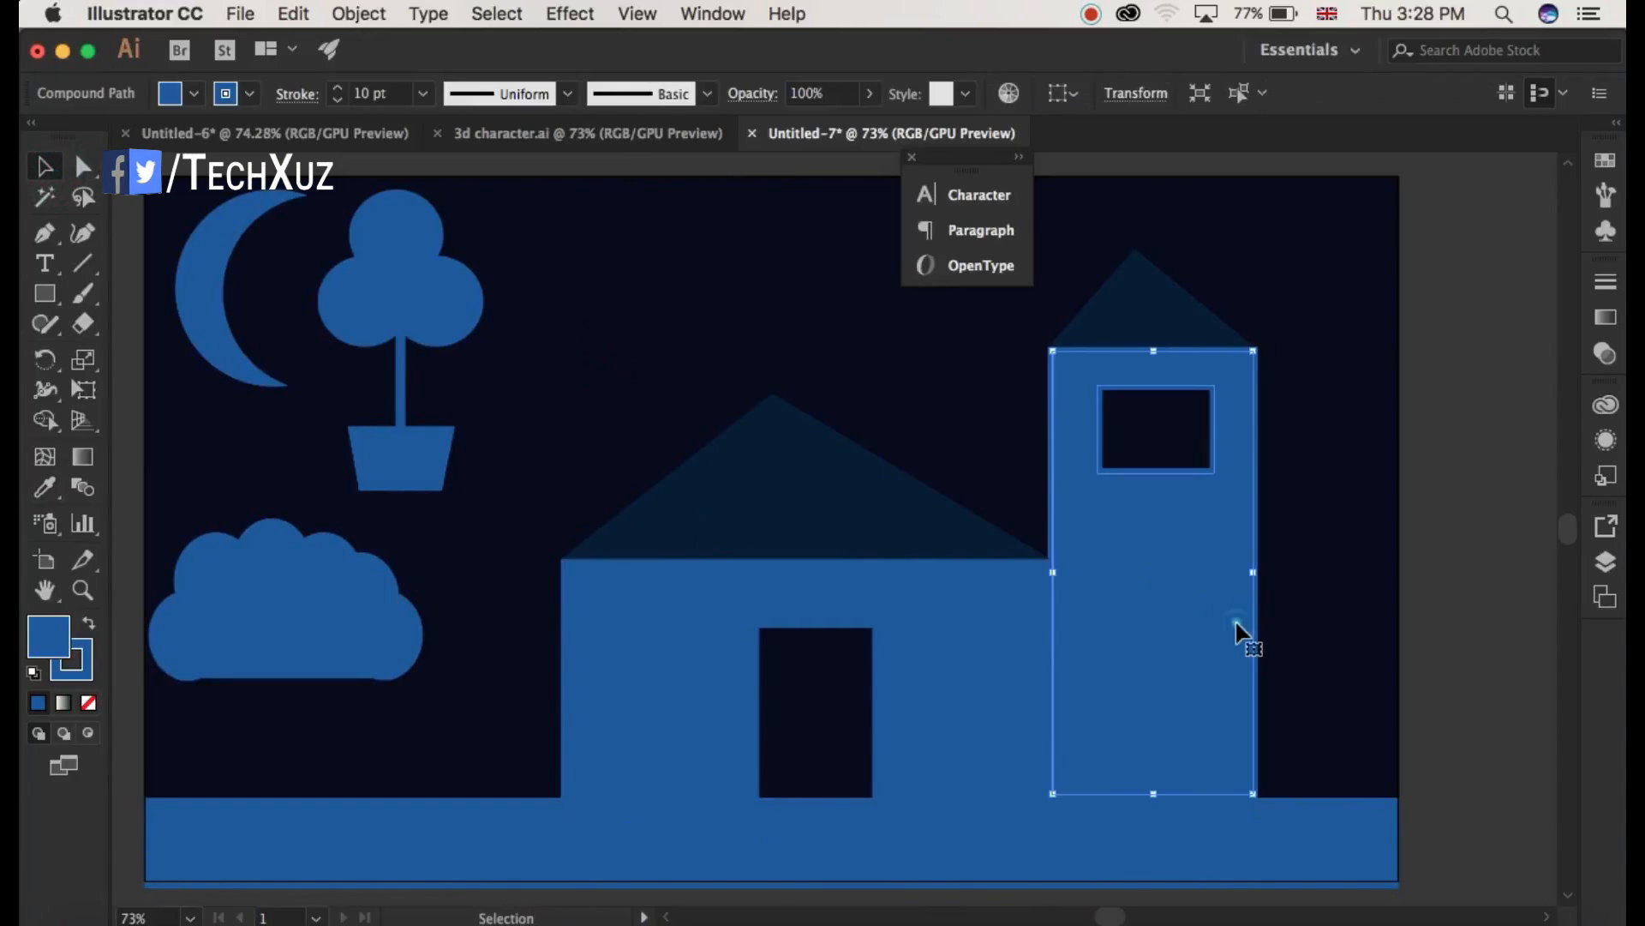
pyautogui.doubleClick(72, 645)
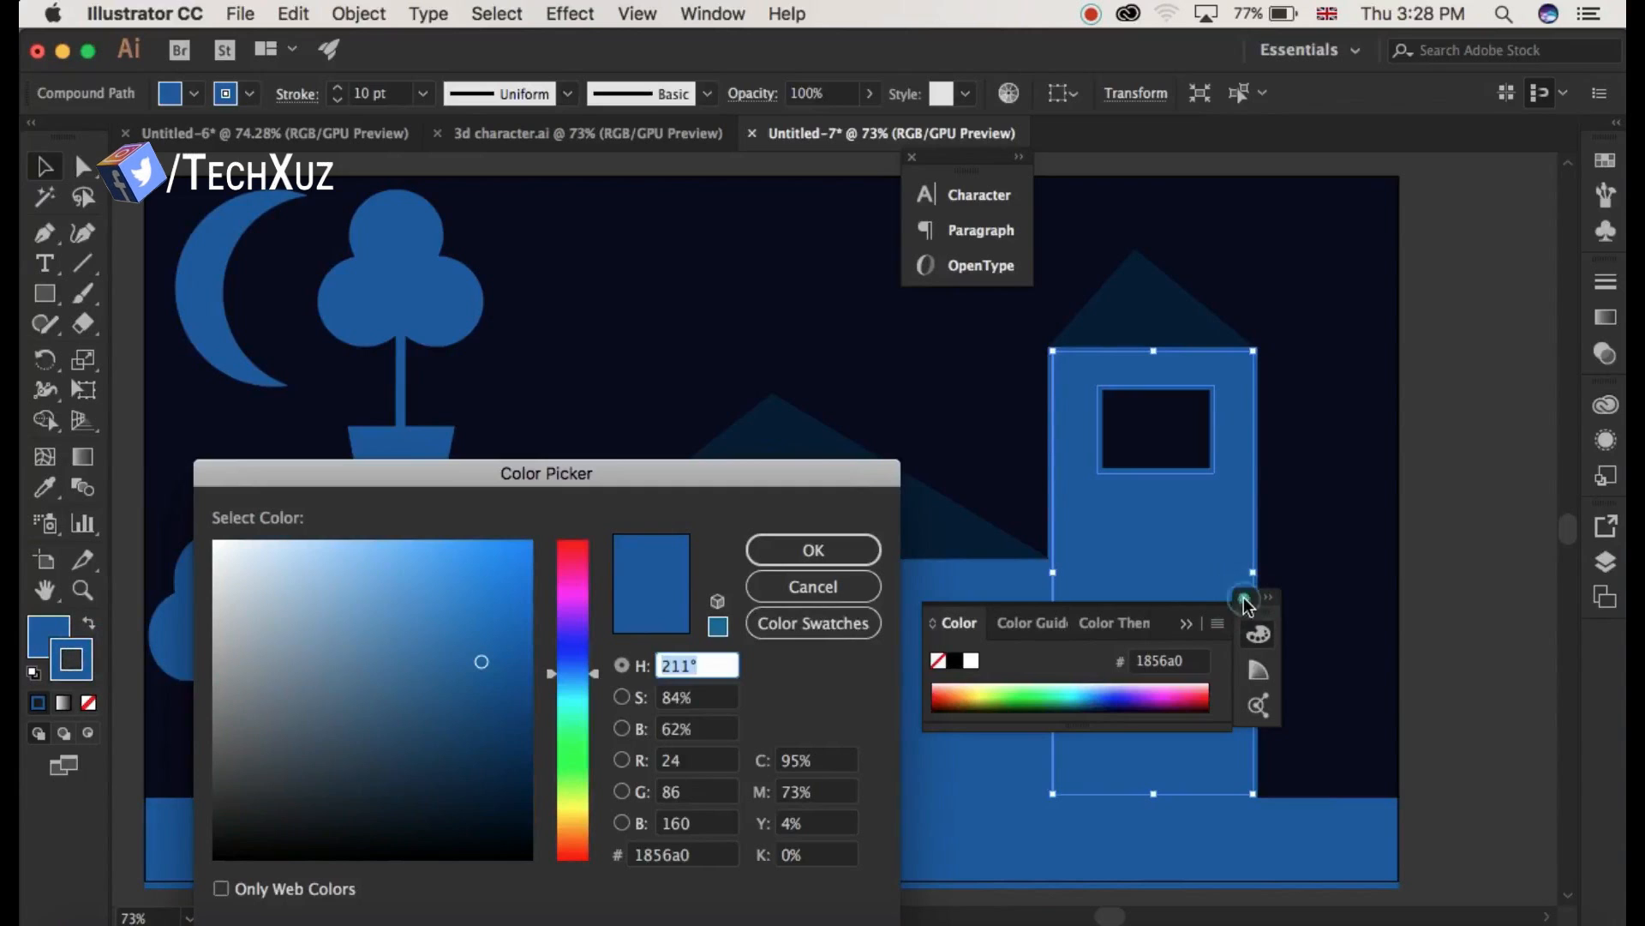
pyautogui.click(507, 755)
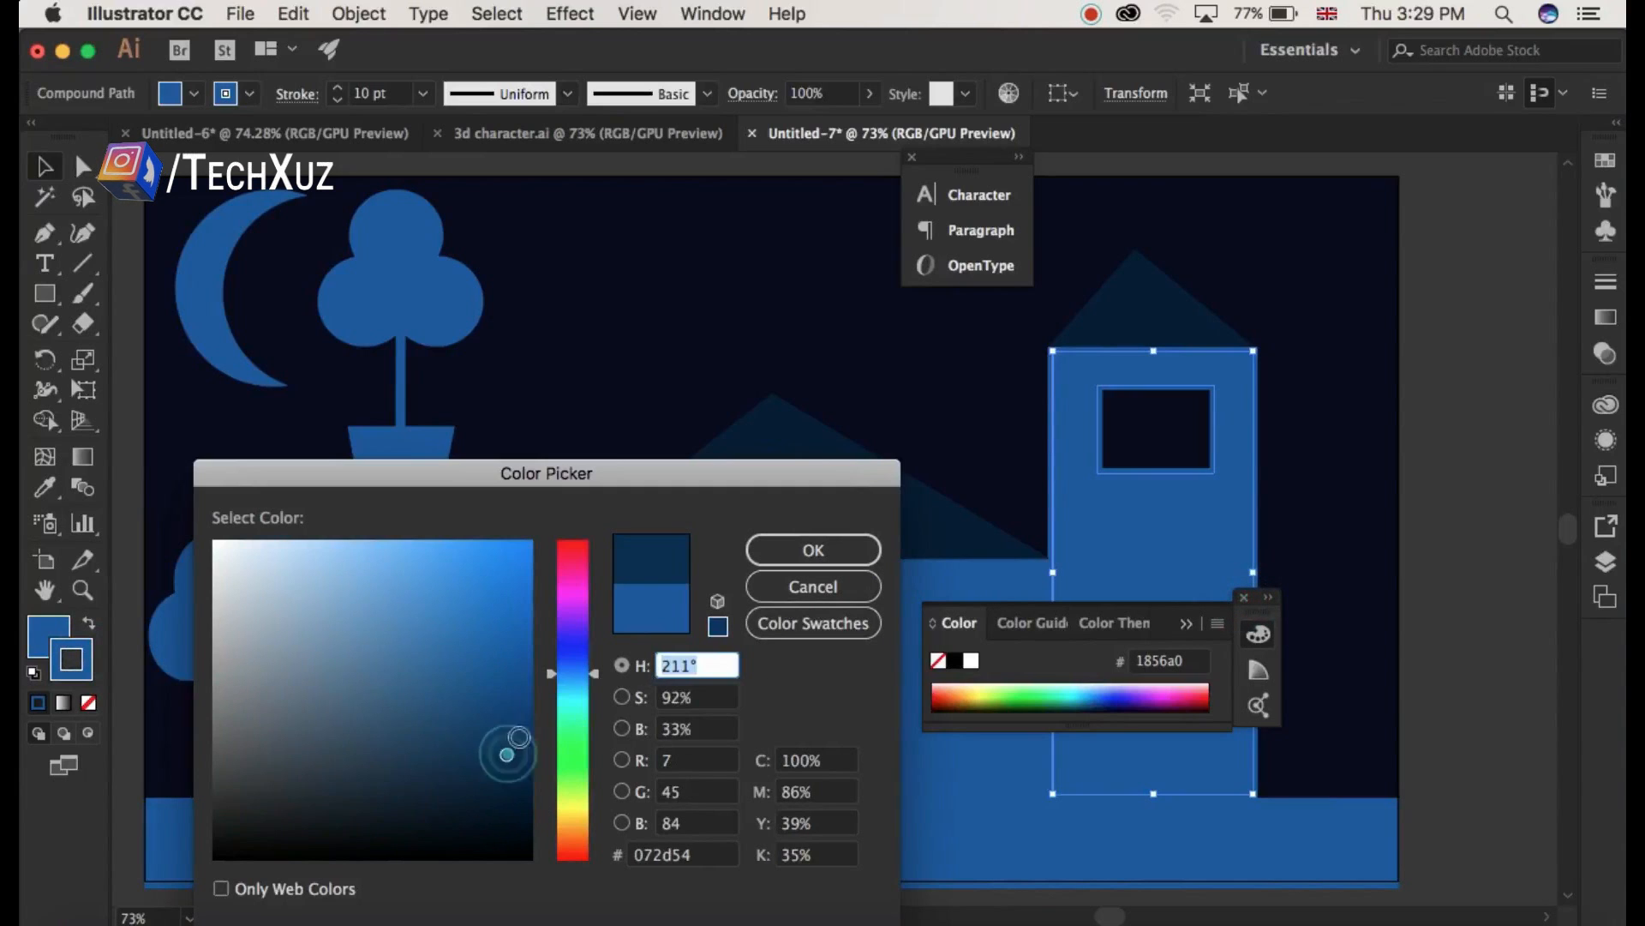
pyautogui.click(809, 551)
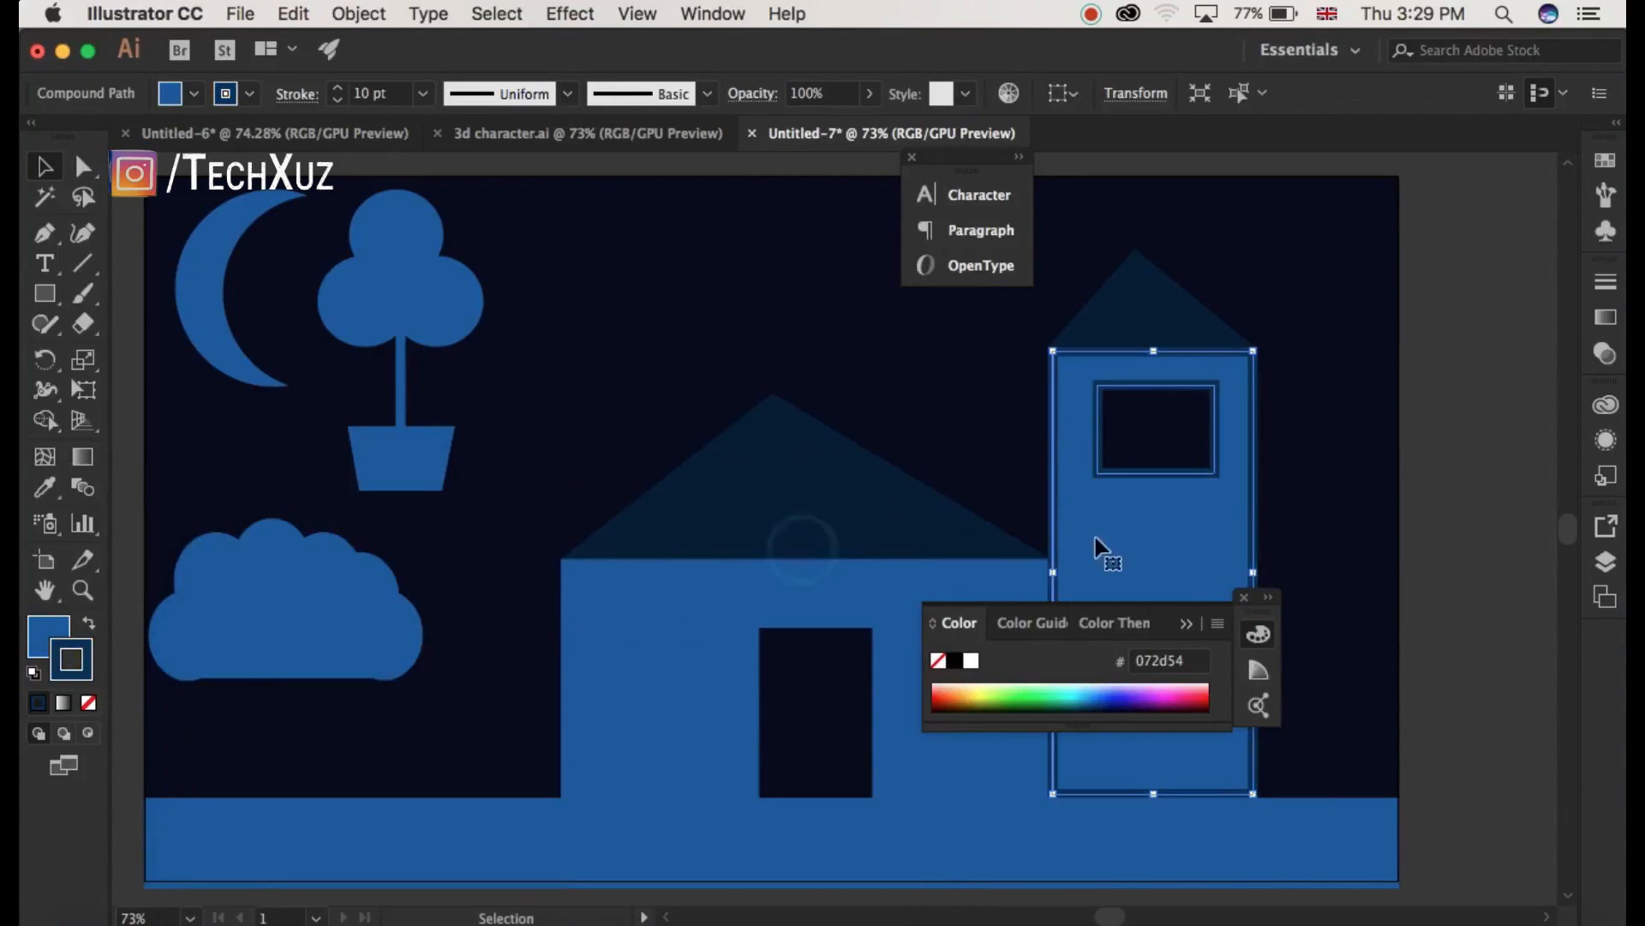
pyautogui.click(1242, 598)
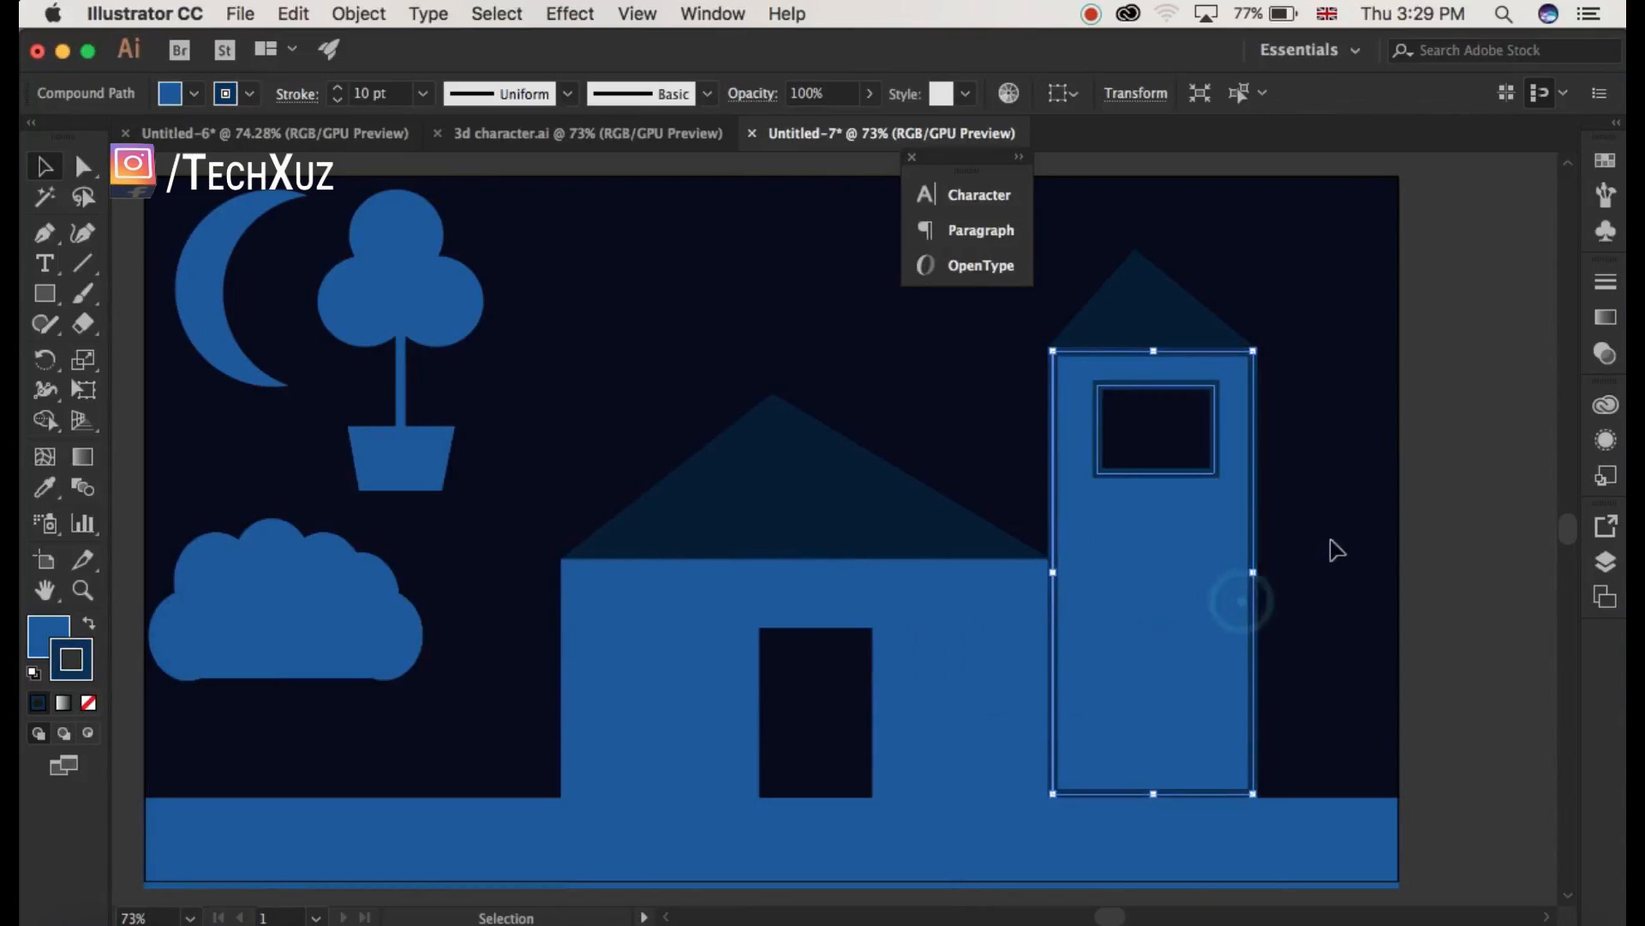
pyautogui.click(1340, 529)
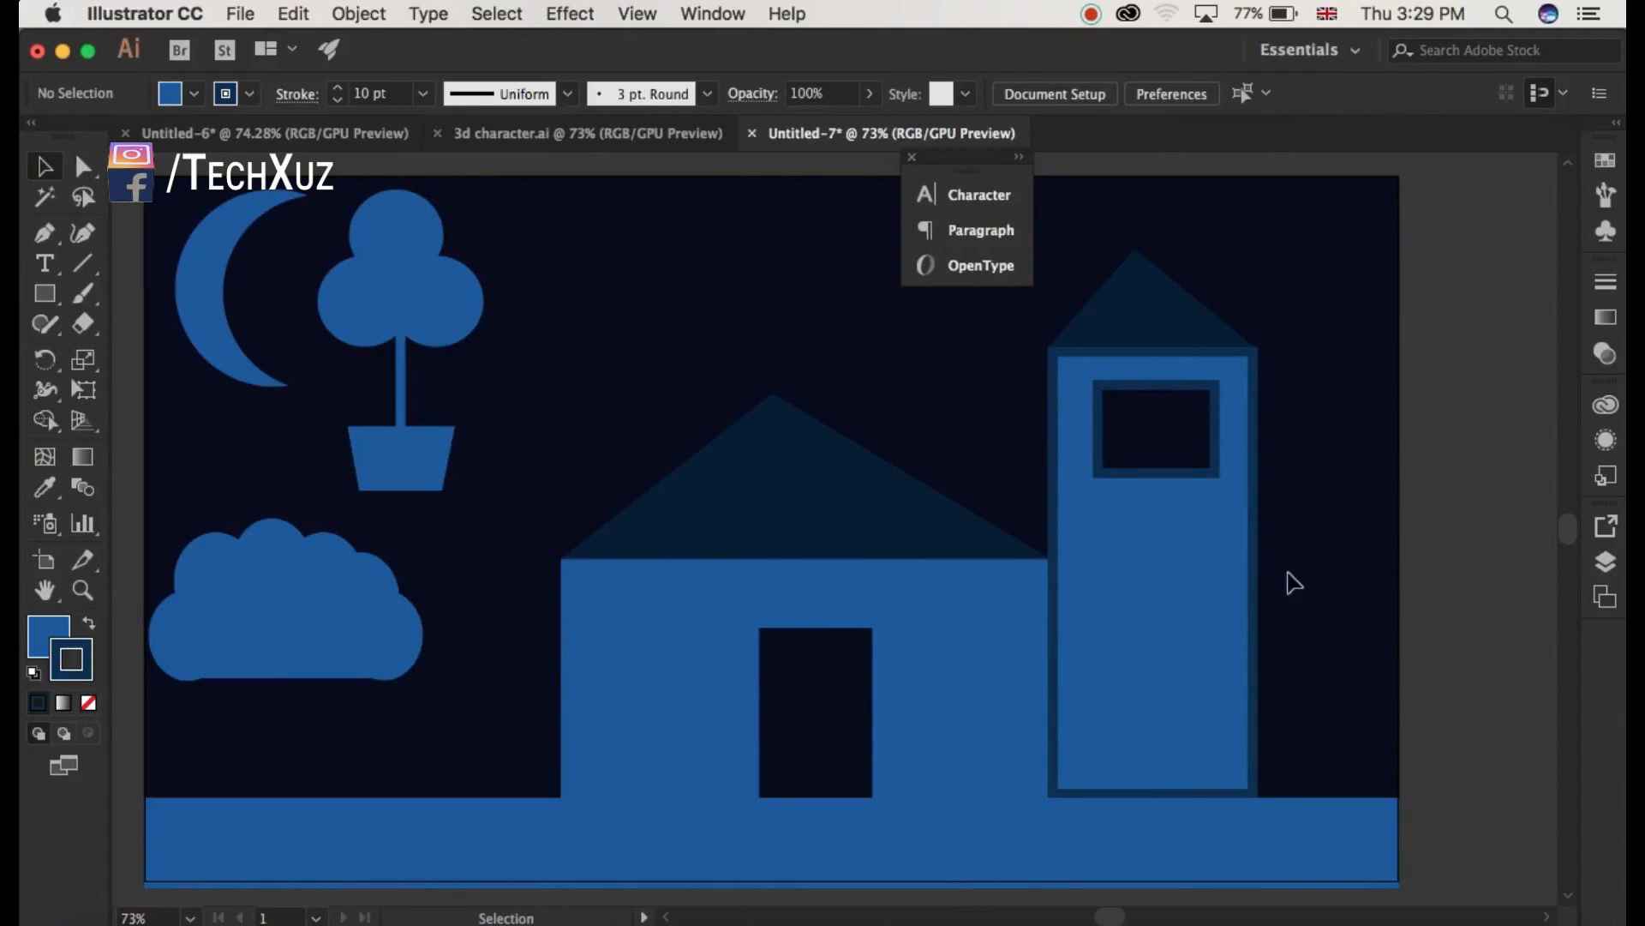
# Set the tower wall's stroke weight to 6 pt.
pyautogui.click(1257, 628)
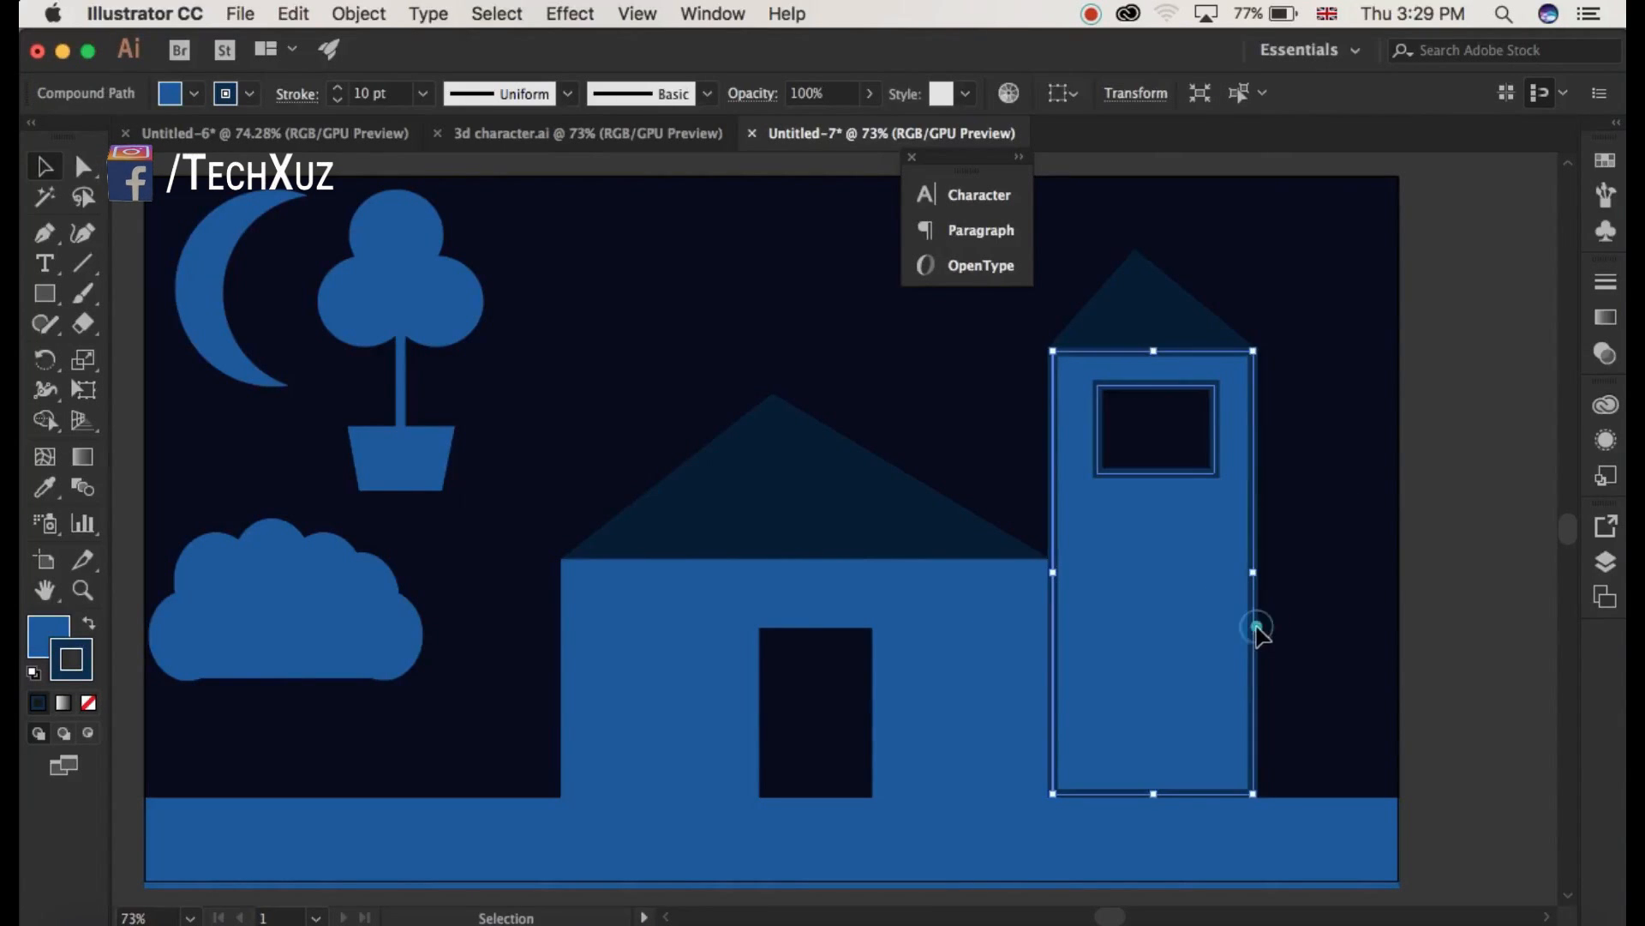
pyautogui.click(360, 96)
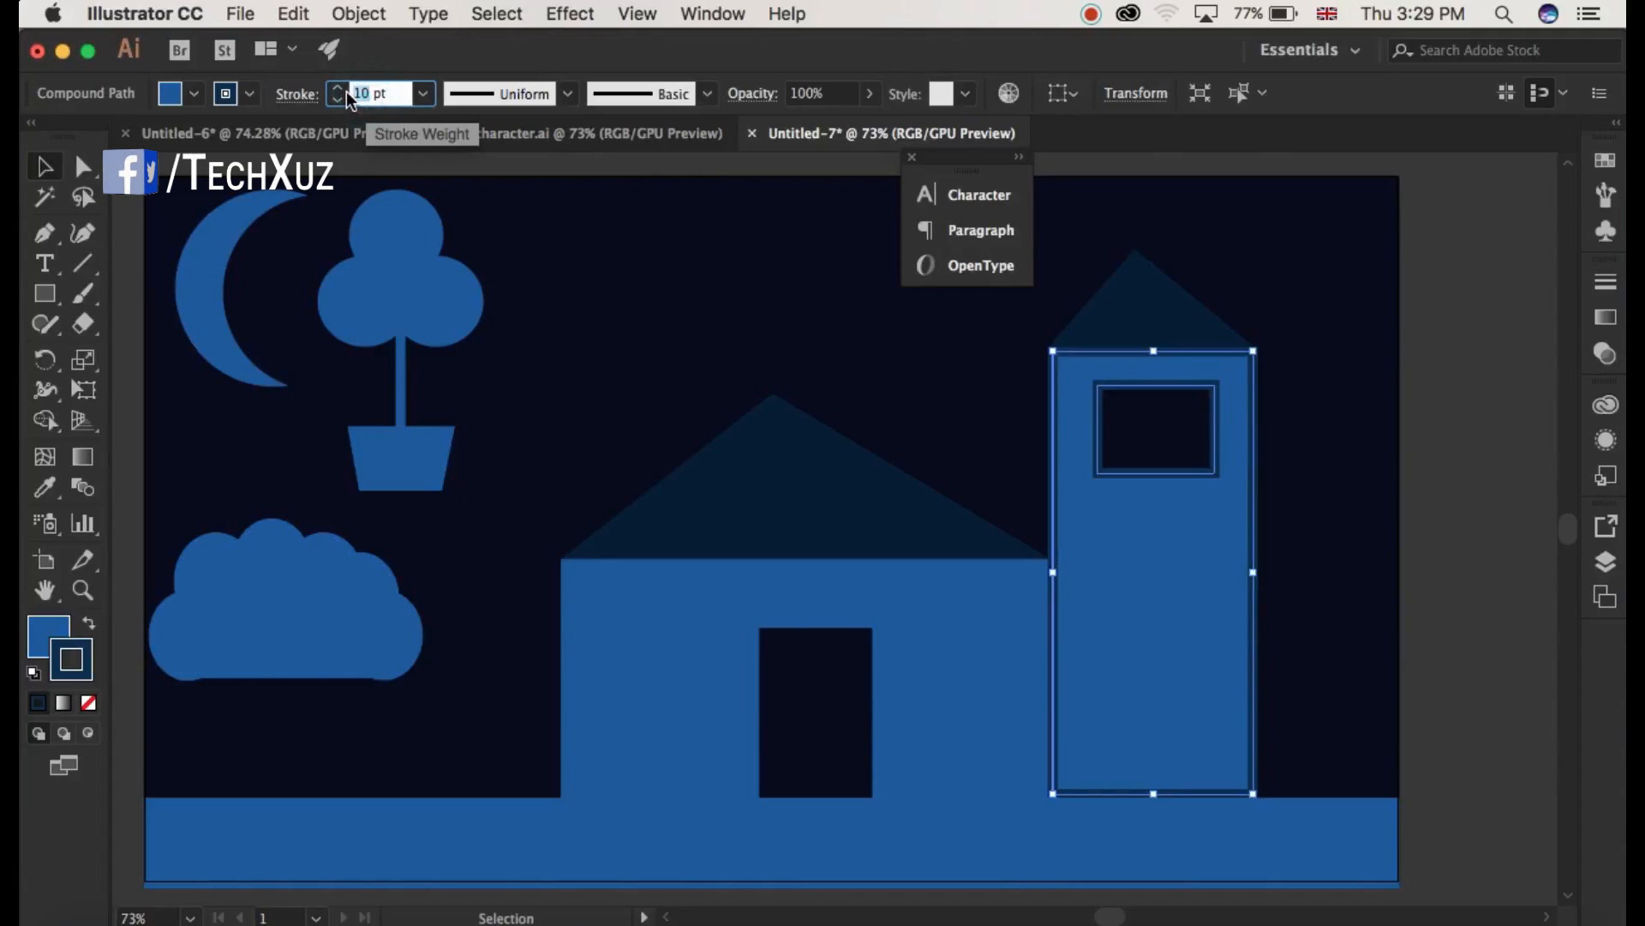
pyautogui.write('6')
pyautogui.press('Return')
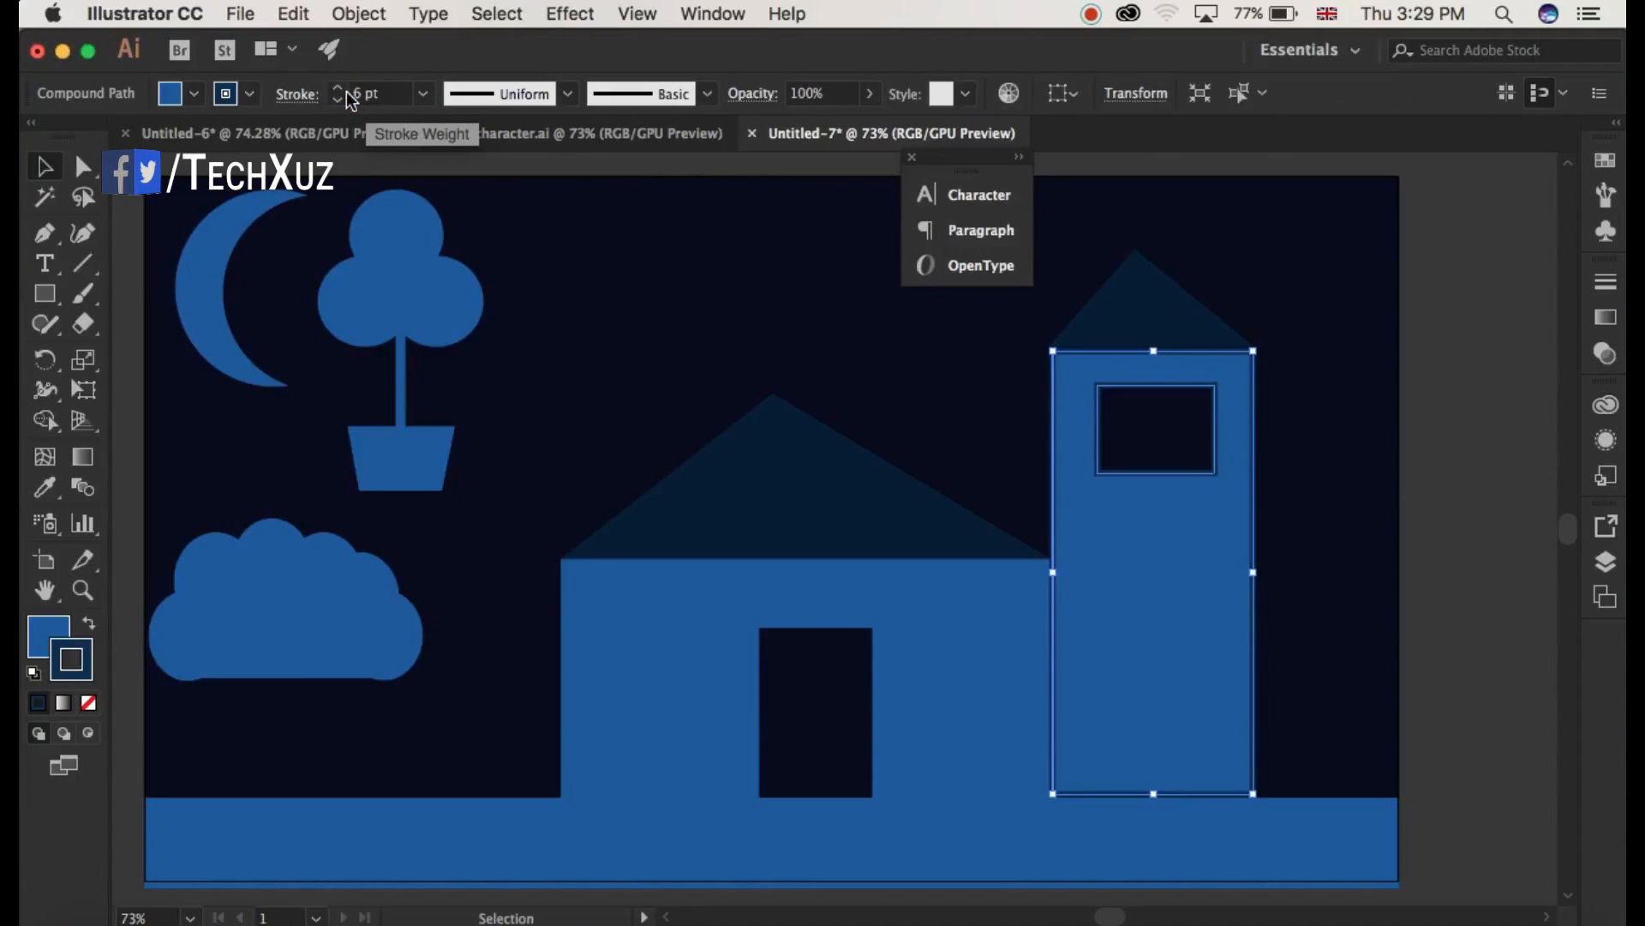
pyautogui.click(830, 360)
# Give the main house wall with the door opening a dark blue 02274c stroke.
pyautogui.click(611, 644)
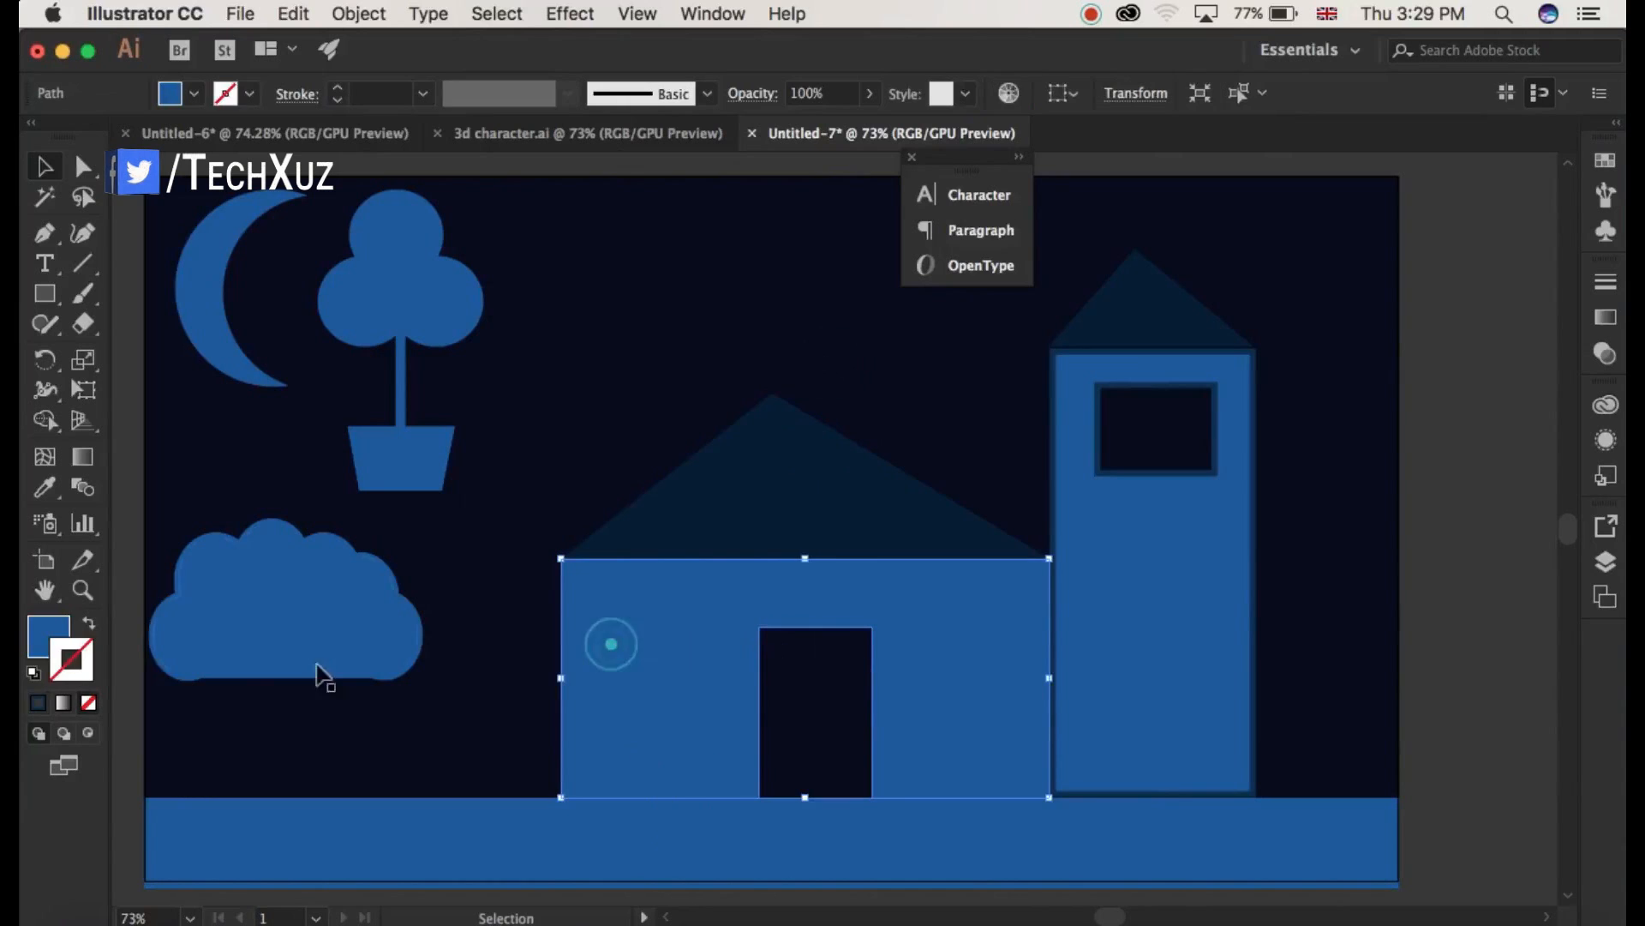
pyautogui.doubleClick(82, 673)
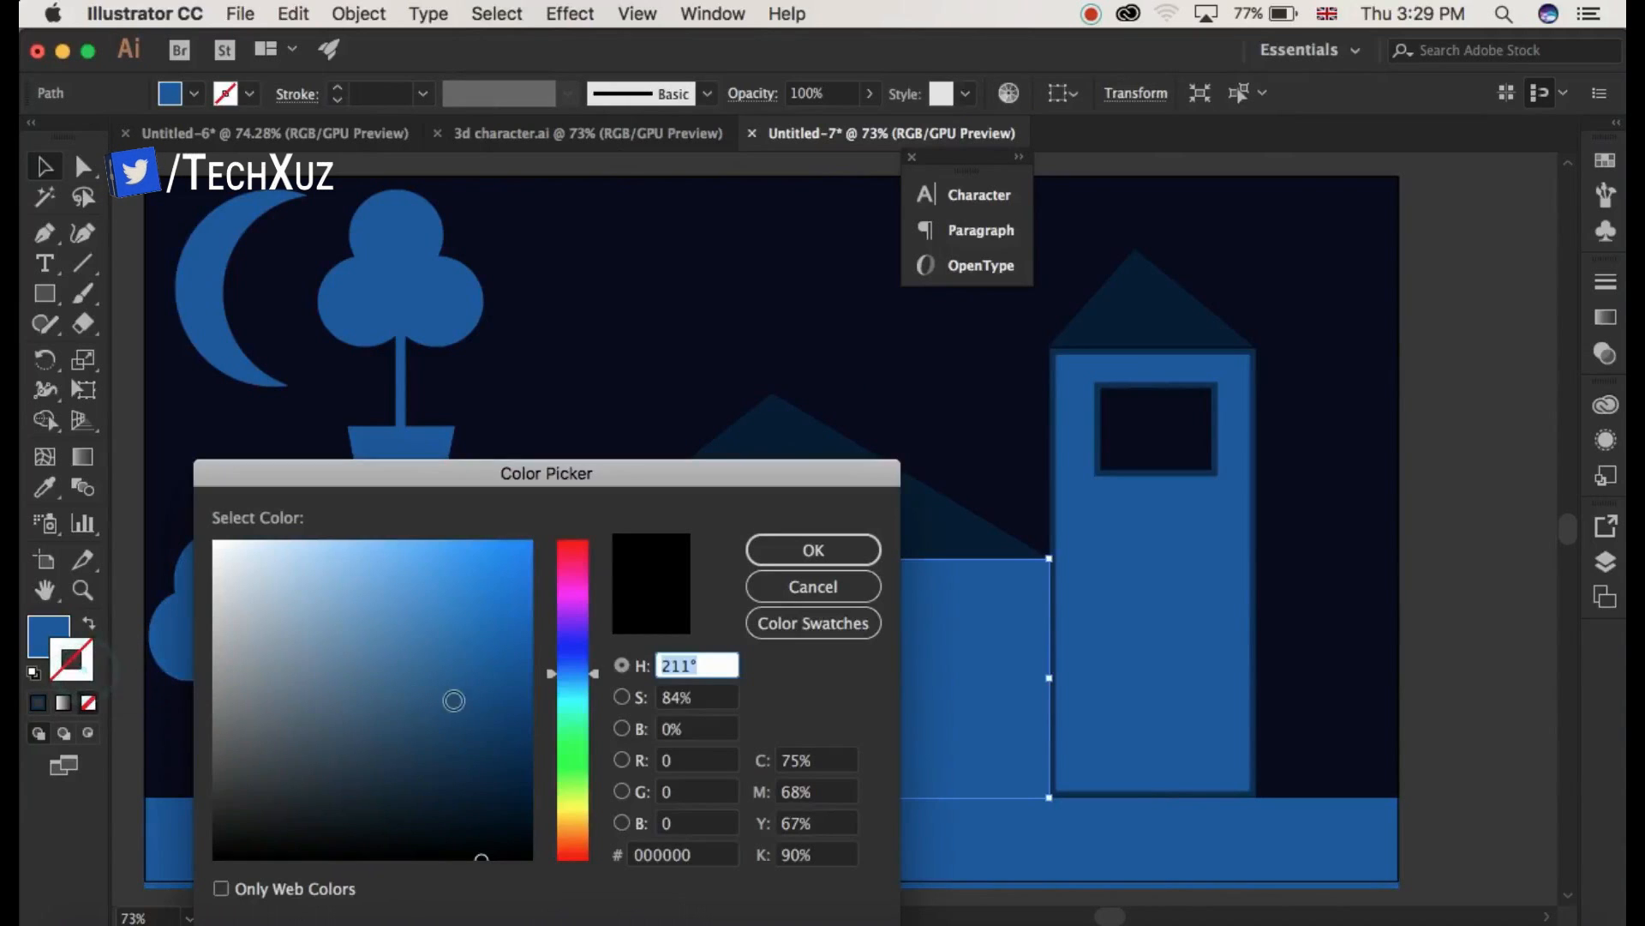
pyautogui.click(523, 761)
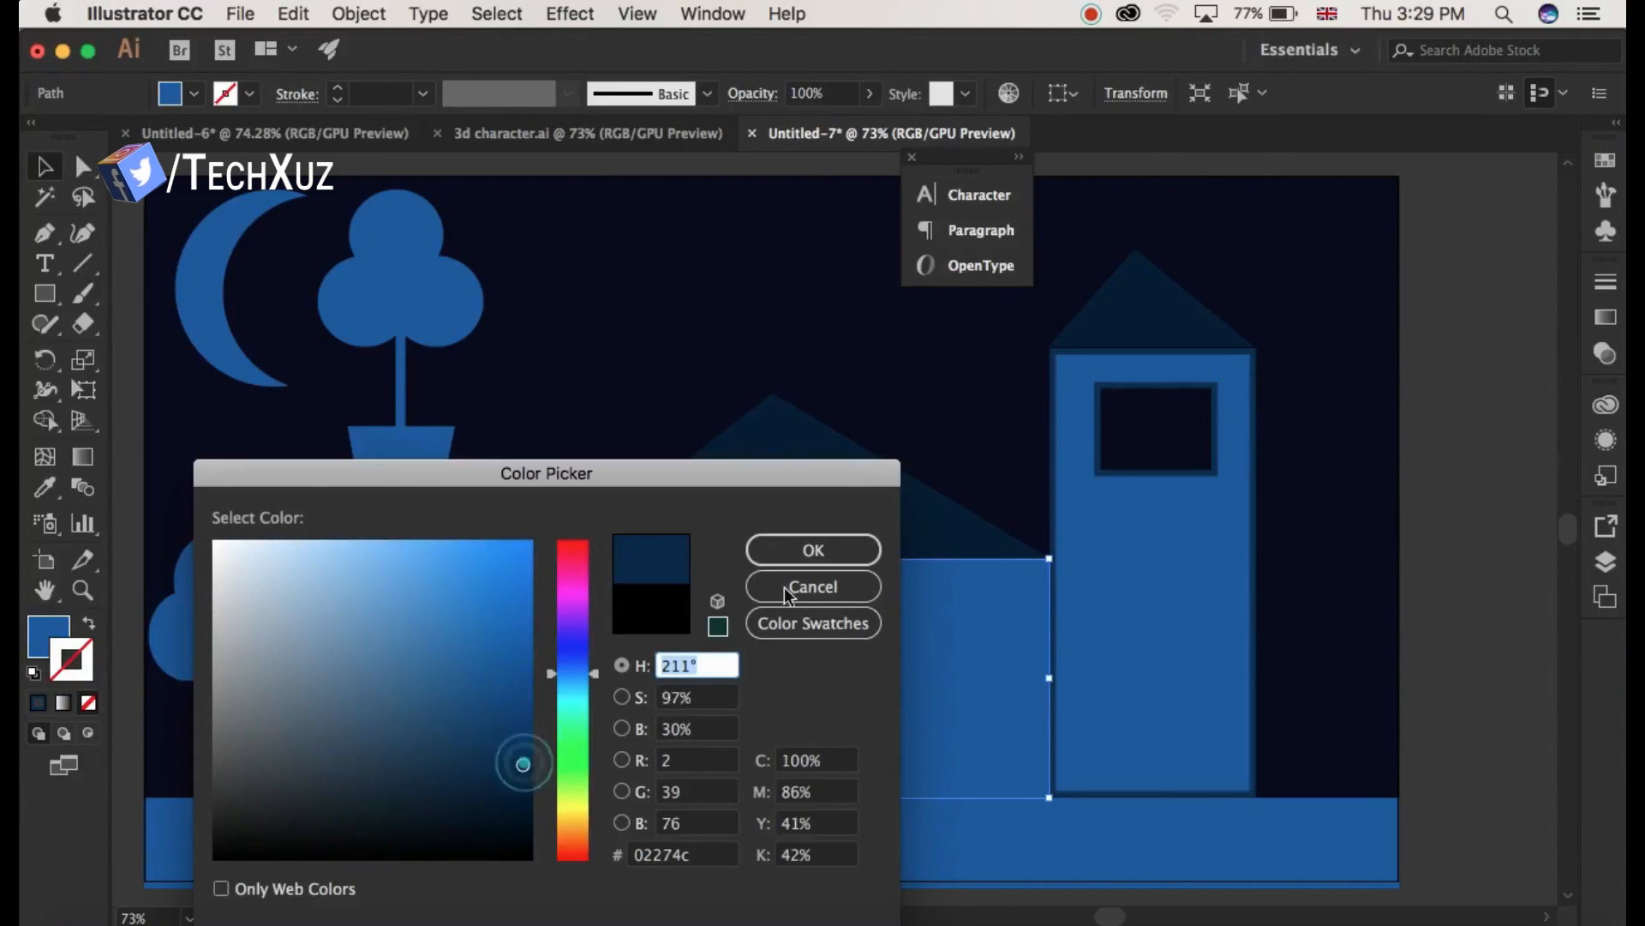
pyautogui.click(832, 555)
pyautogui.click(490, 454)
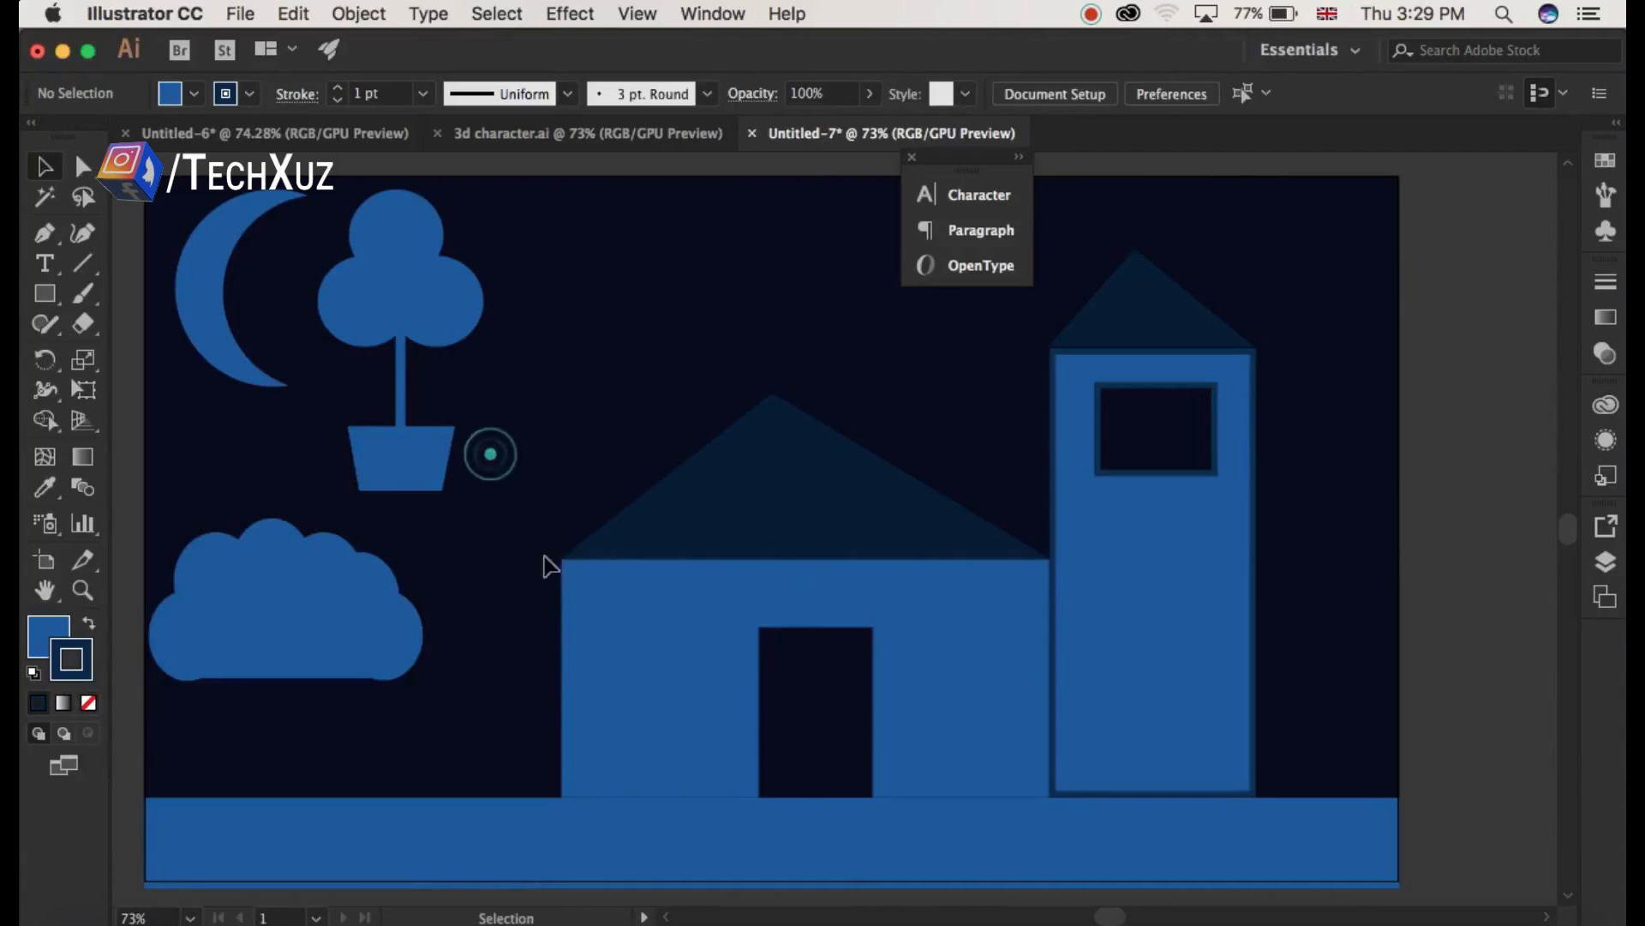
# Set the main house wall's stroke weight to 4 pt.
pyautogui.click(583, 628)
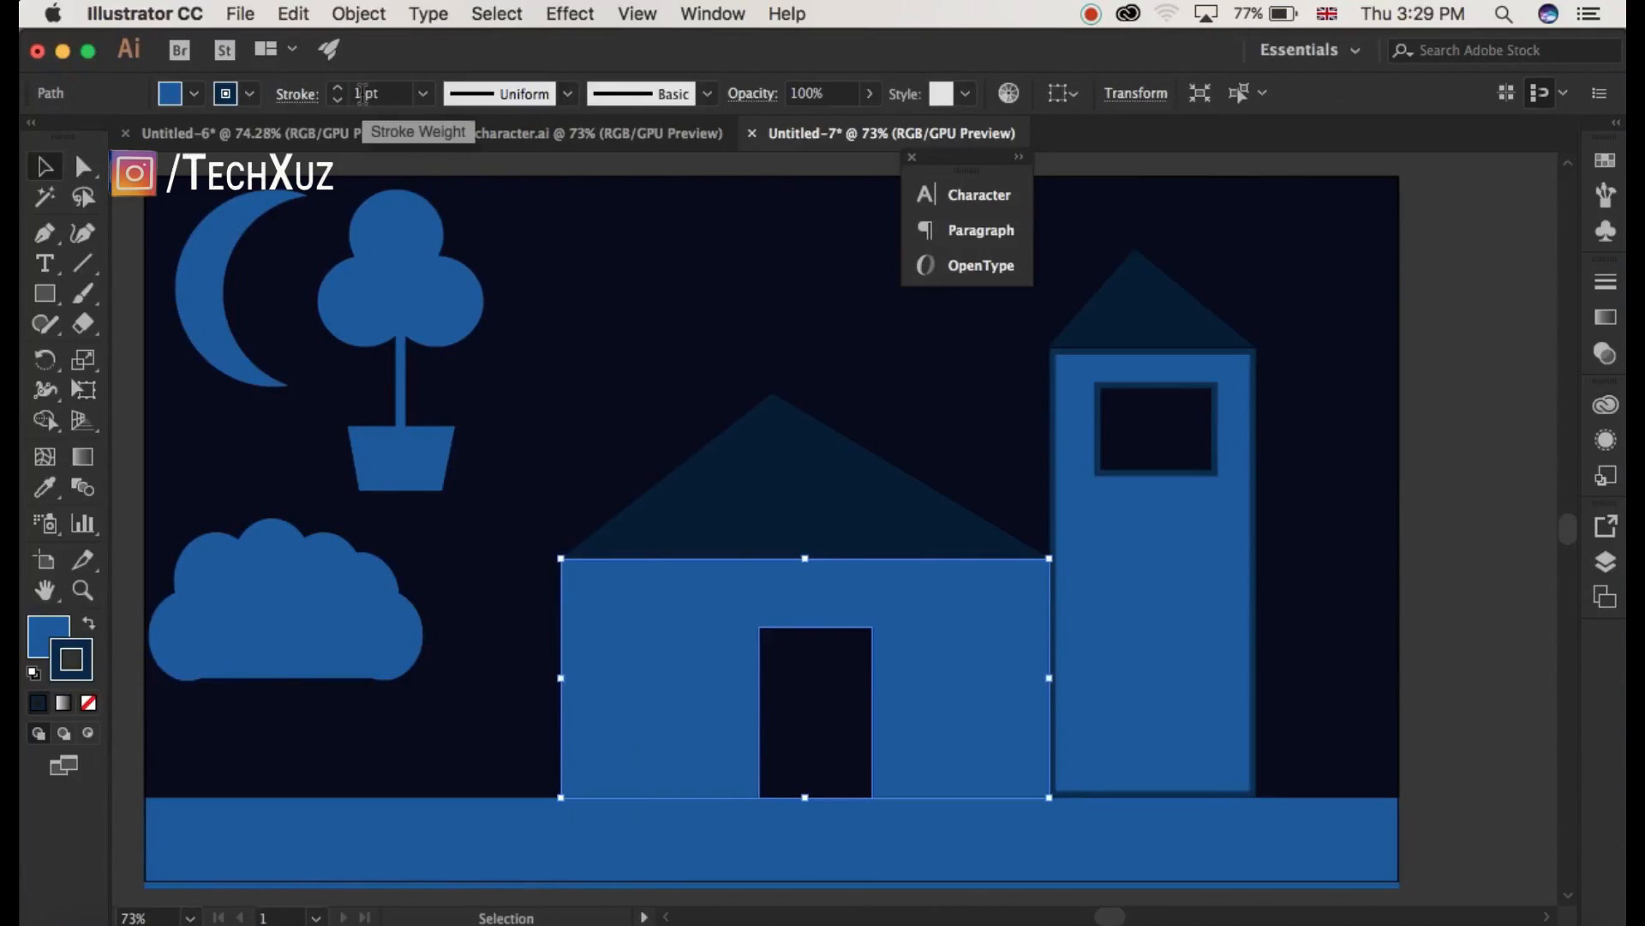
pyautogui.press('Return')
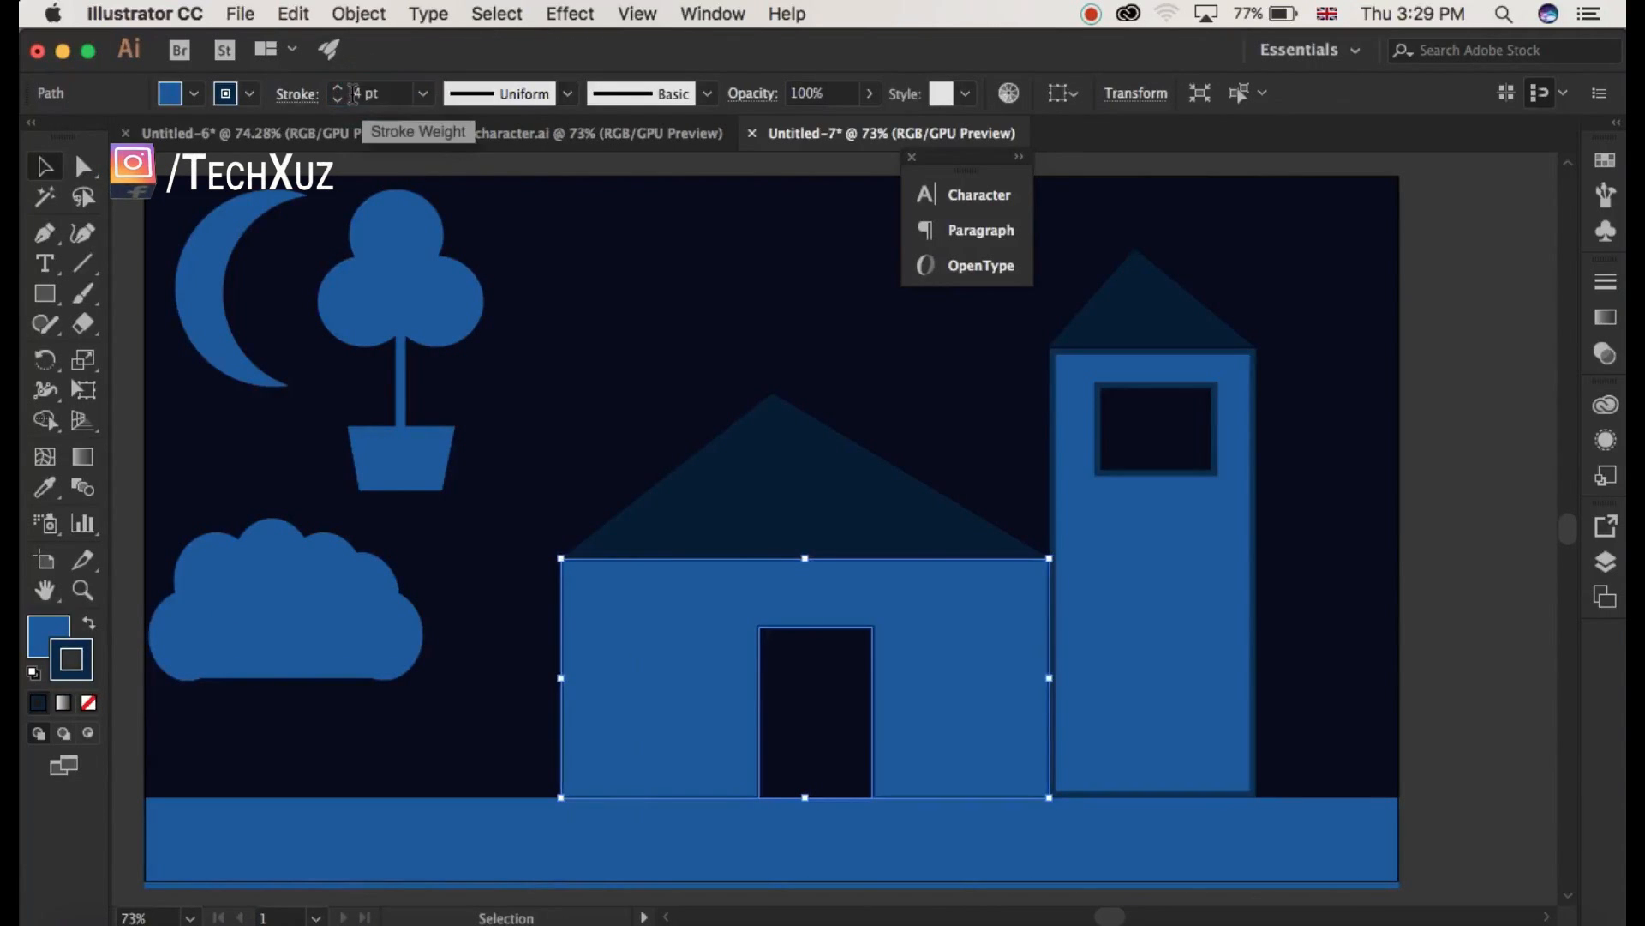
pyautogui.click(699, 330)
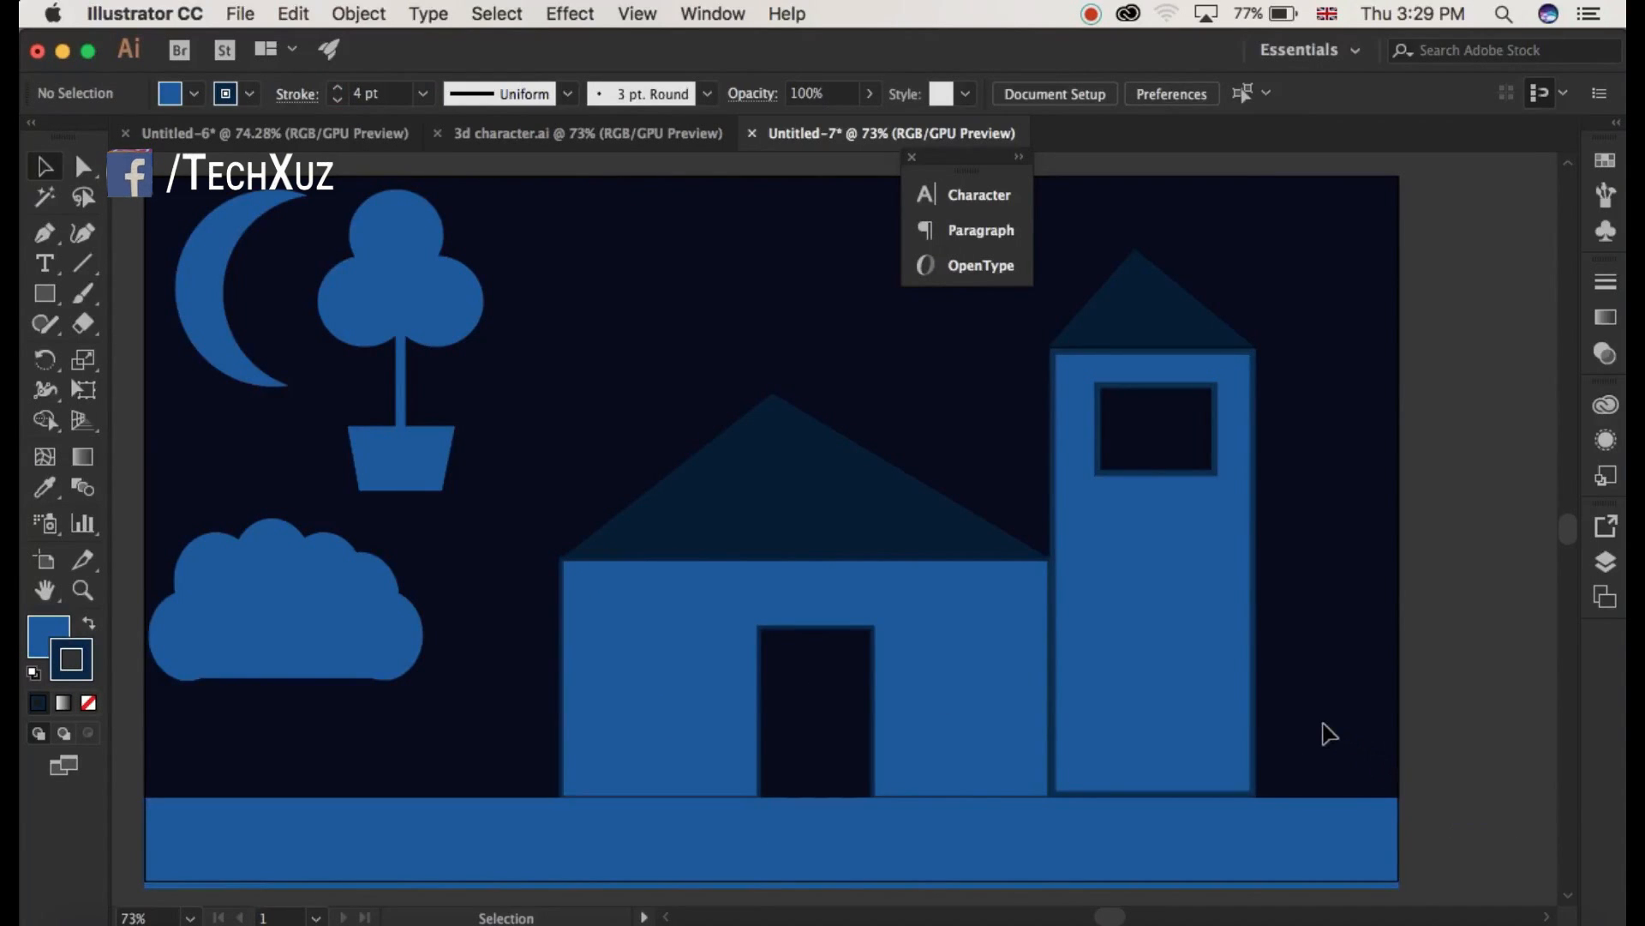
# Move the potted tree onto the ground beside the tower's outer wall and stretch it taller.
pyautogui.scroll(-2, 1329, 733)
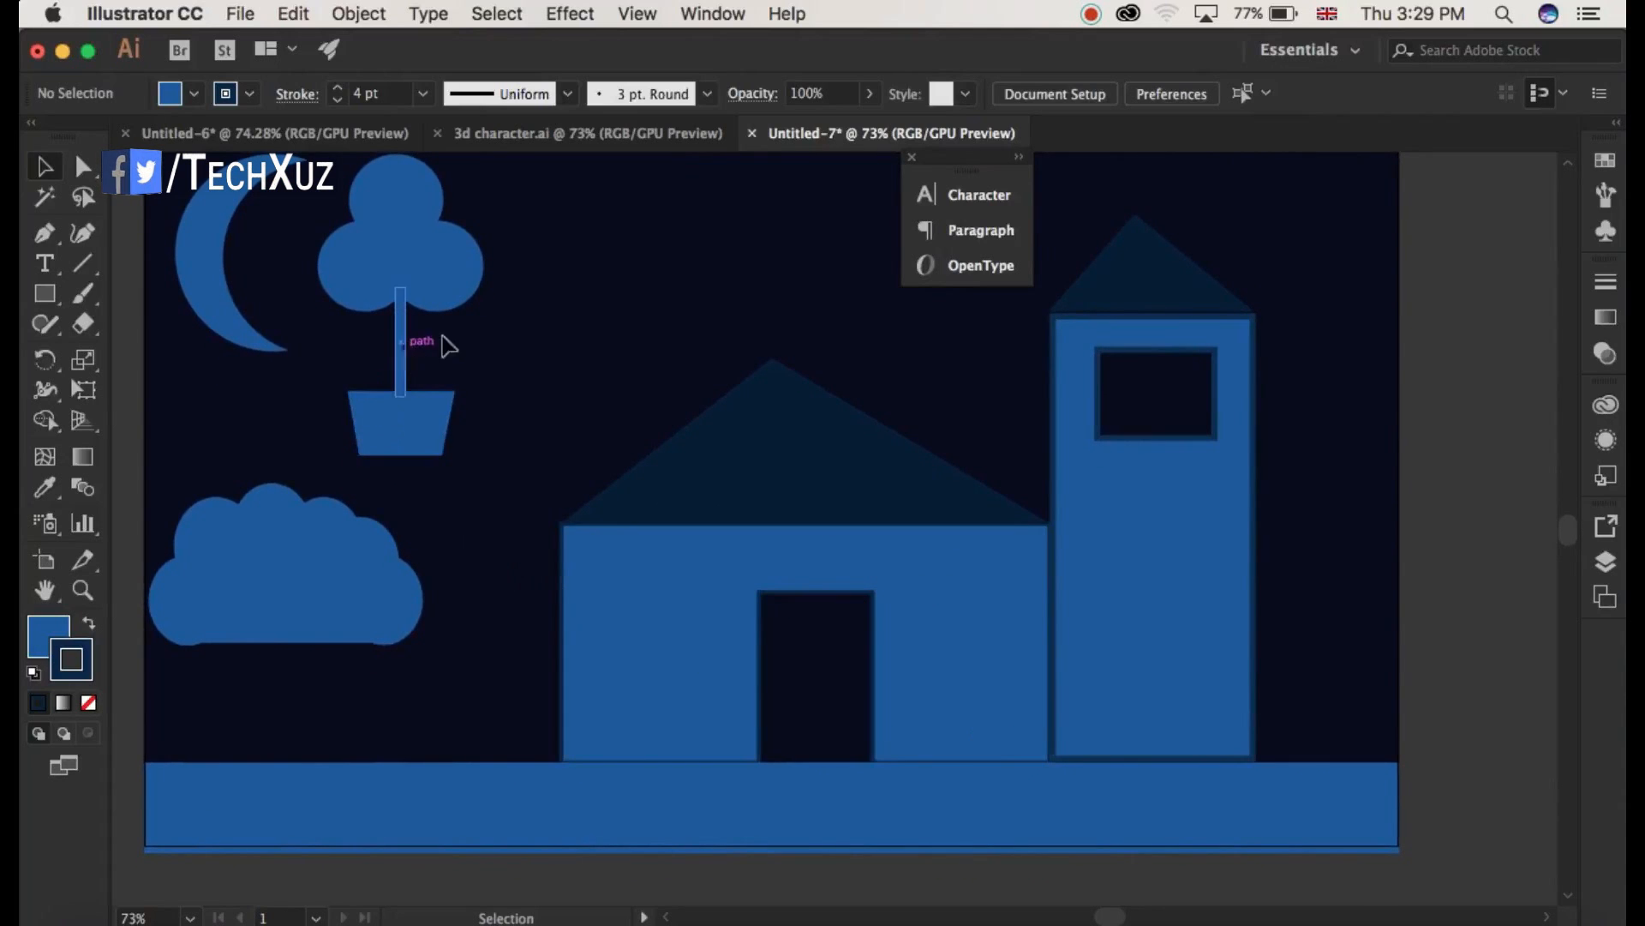
pyautogui.click(388, 433)
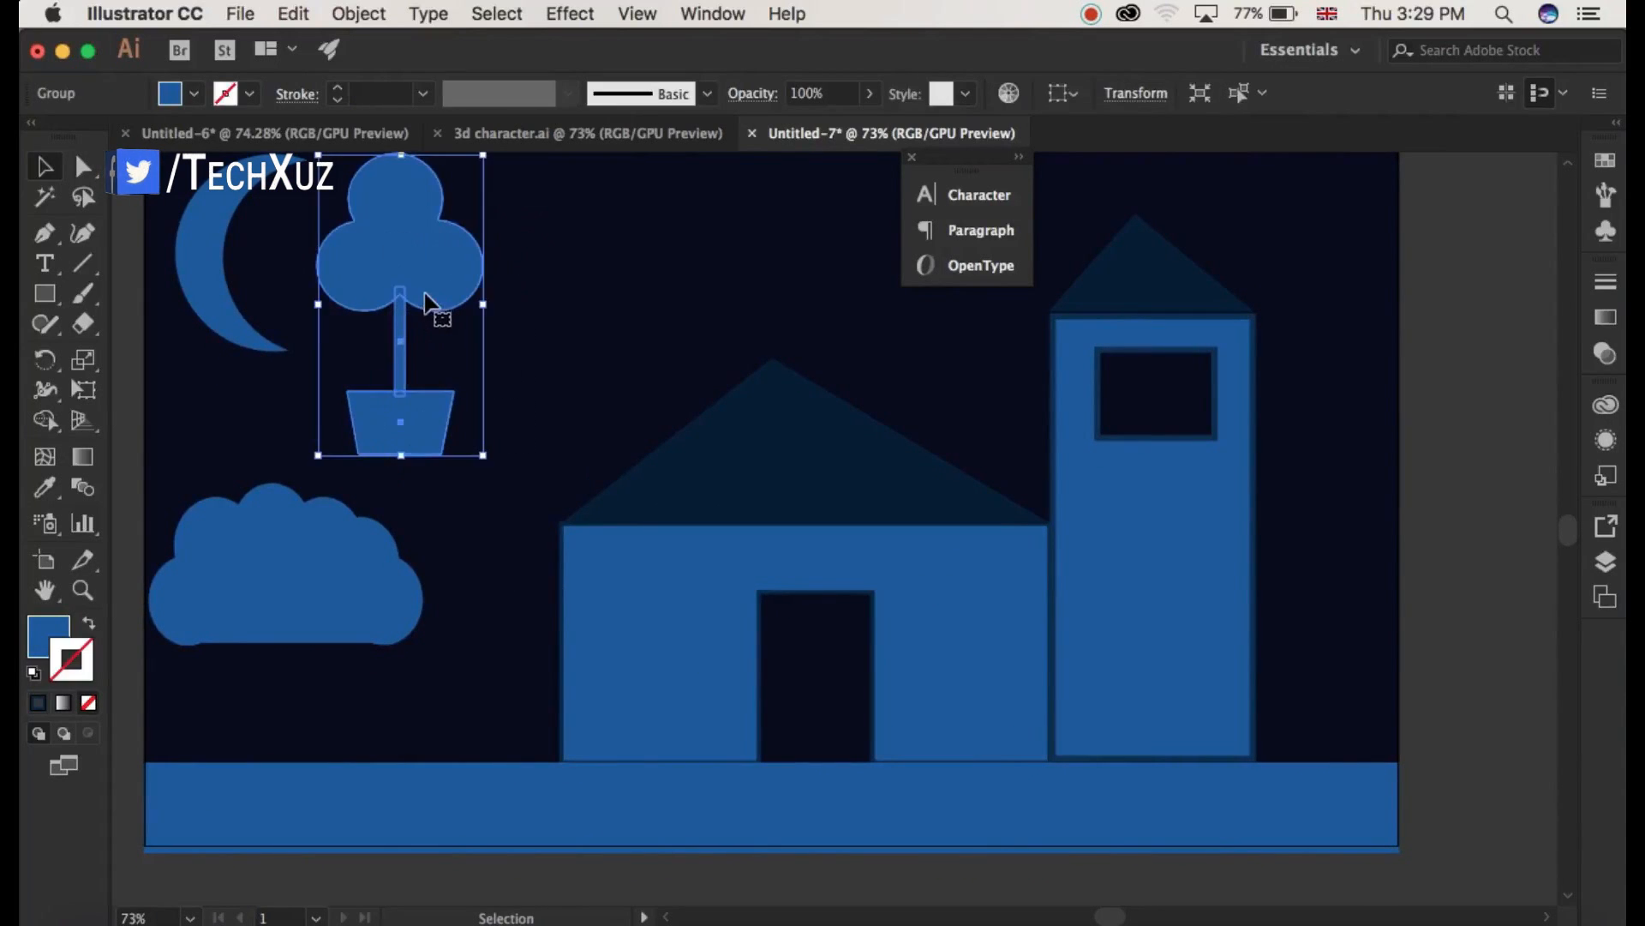
pyautogui.moveTo(428, 298); pyautogui.dragTo(1361, 598)
pyautogui.moveTo(1419, 459); pyautogui.dragTo(1418, 393)
pyautogui.click(1464, 482)
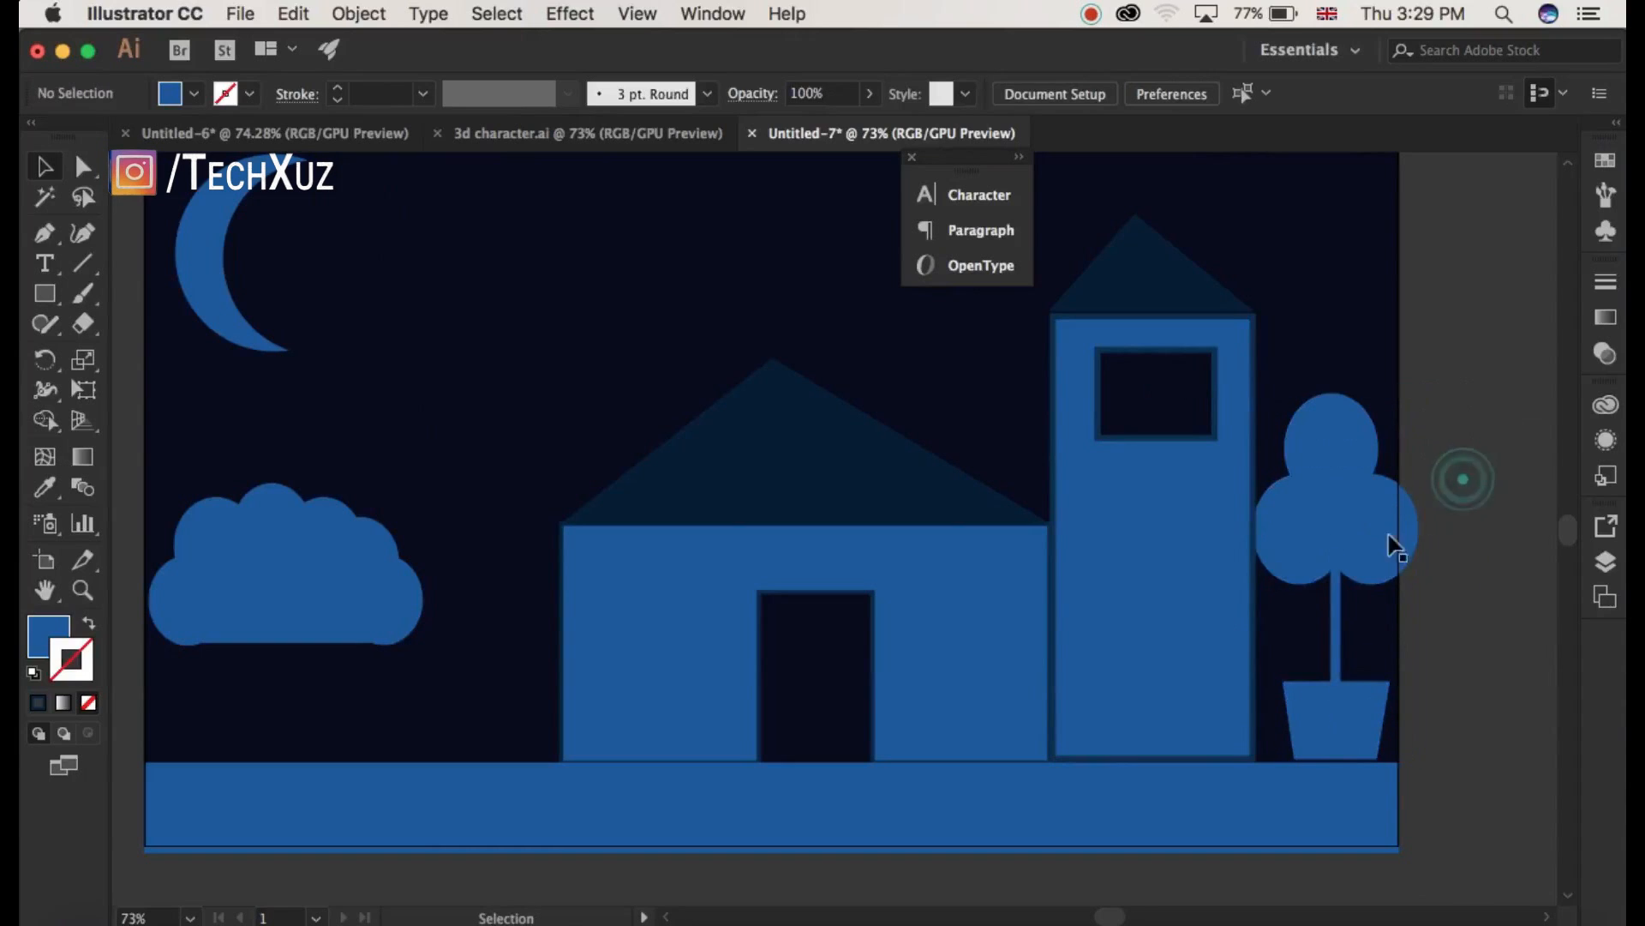
# Select both walls and both roofs of the house and move them together a short distance left along the ground.
pyautogui.moveTo(768, 614); pyautogui.dragTo(1045, 693)
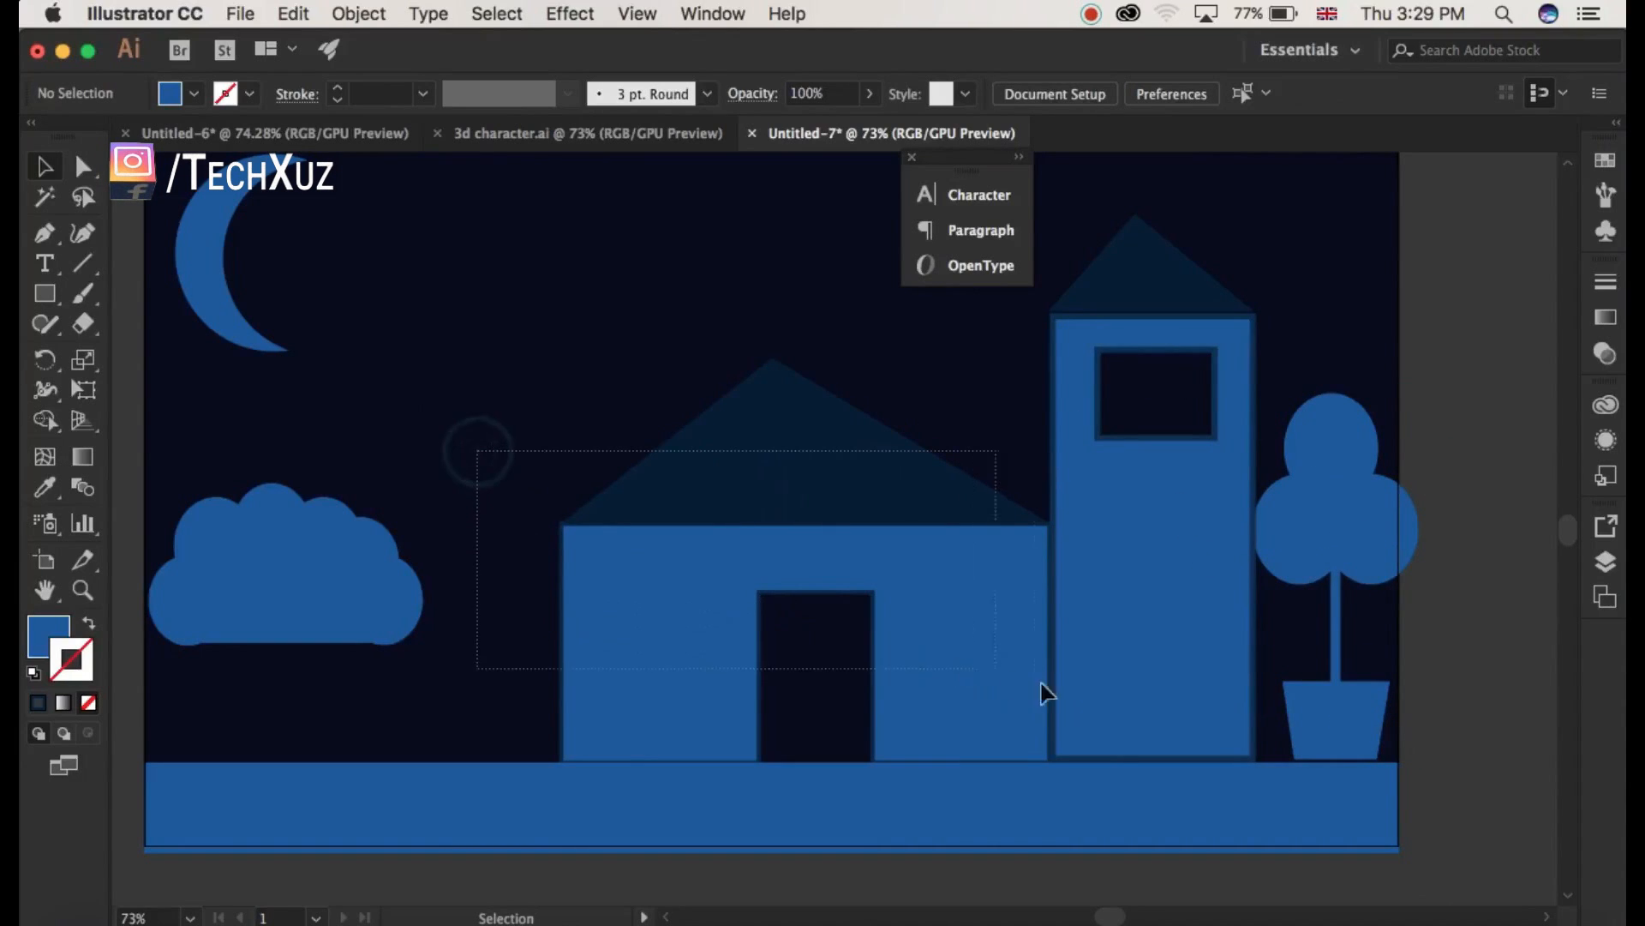
pyautogui.moveTo(1231, 754); pyautogui.dragTo(1230, 754)
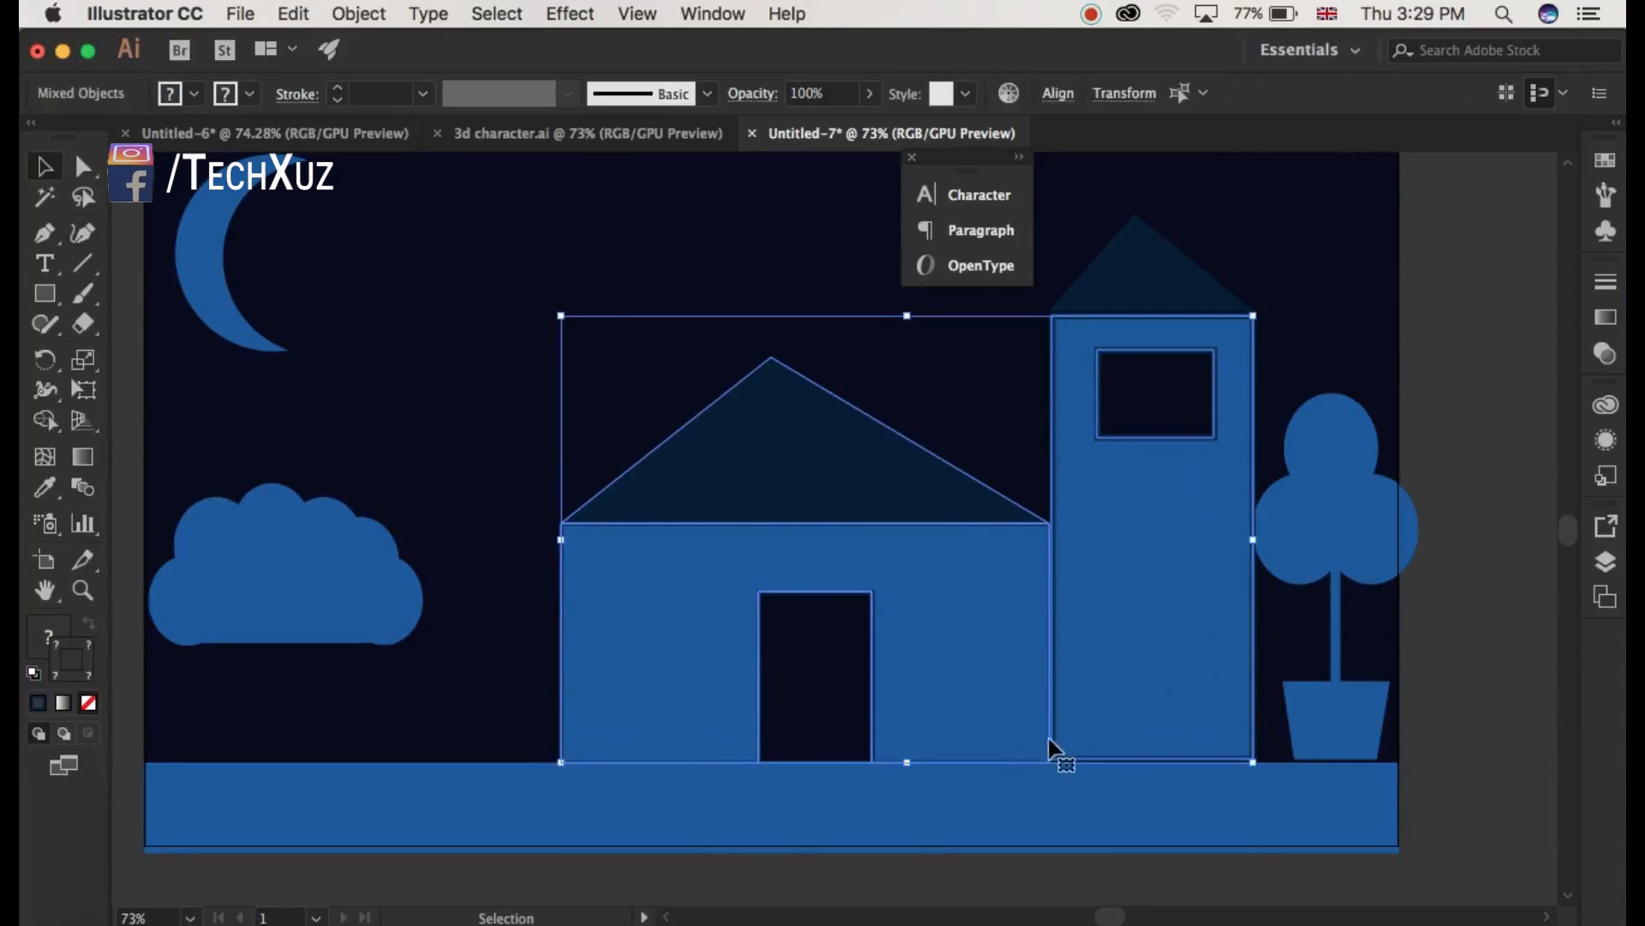
pyautogui.moveTo(1181, 203); pyautogui.dragTo(844, 726)
pyautogui.moveTo(683, 734); pyautogui.dragTo(683, 734)
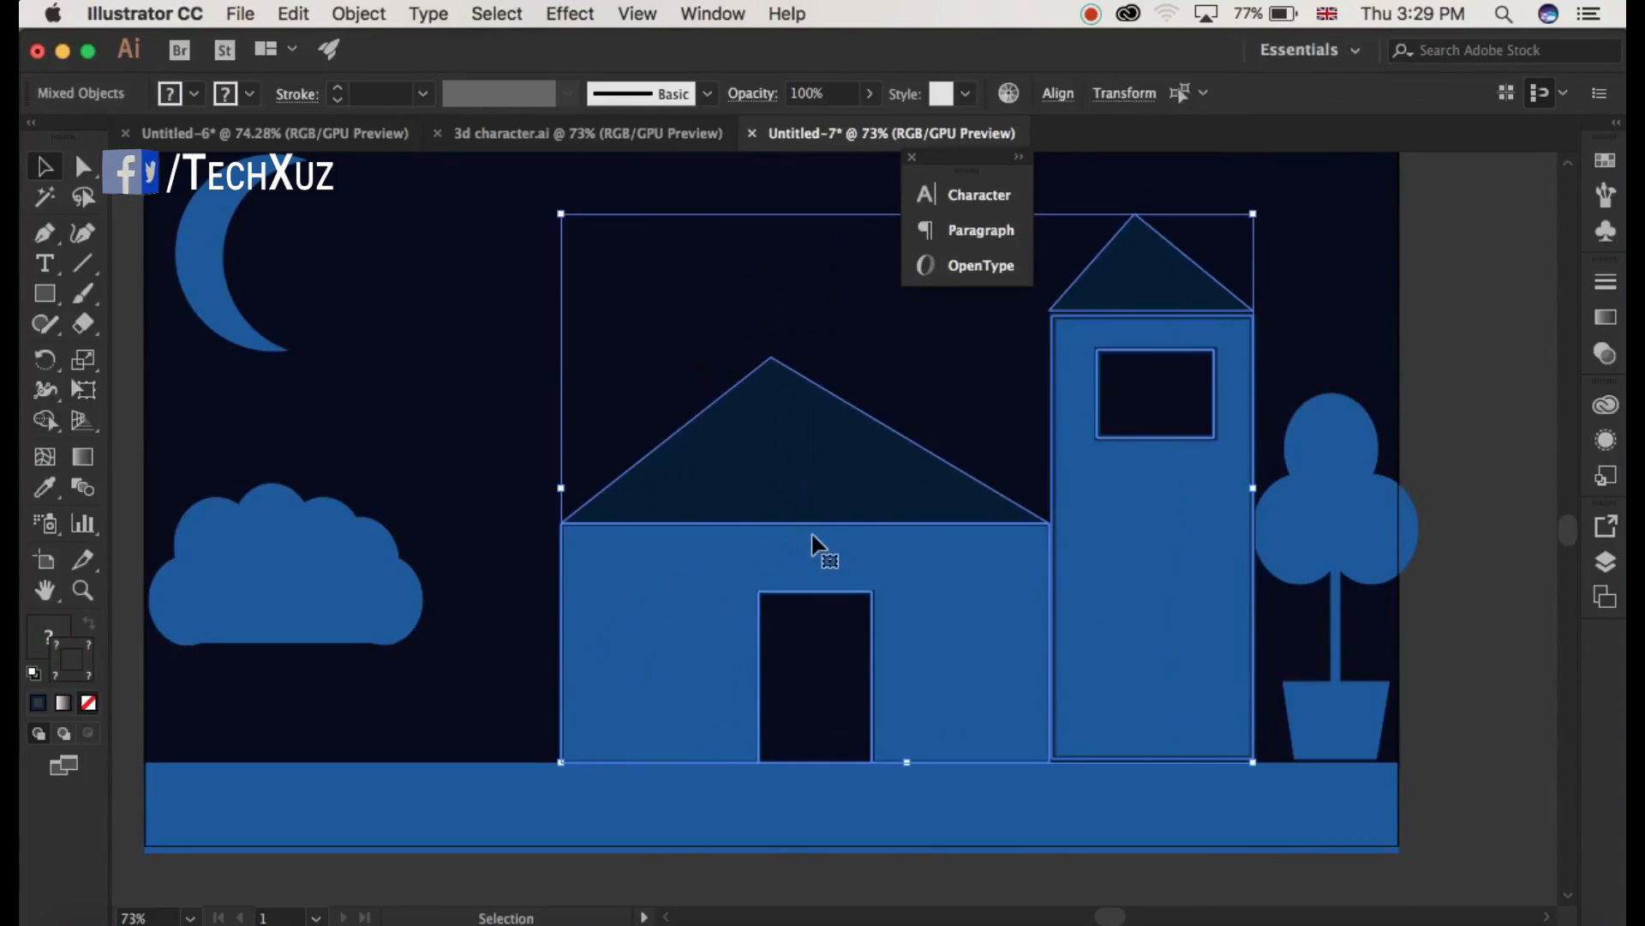
pyautogui.moveTo(956, 650); pyautogui.dragTo(892, 644)
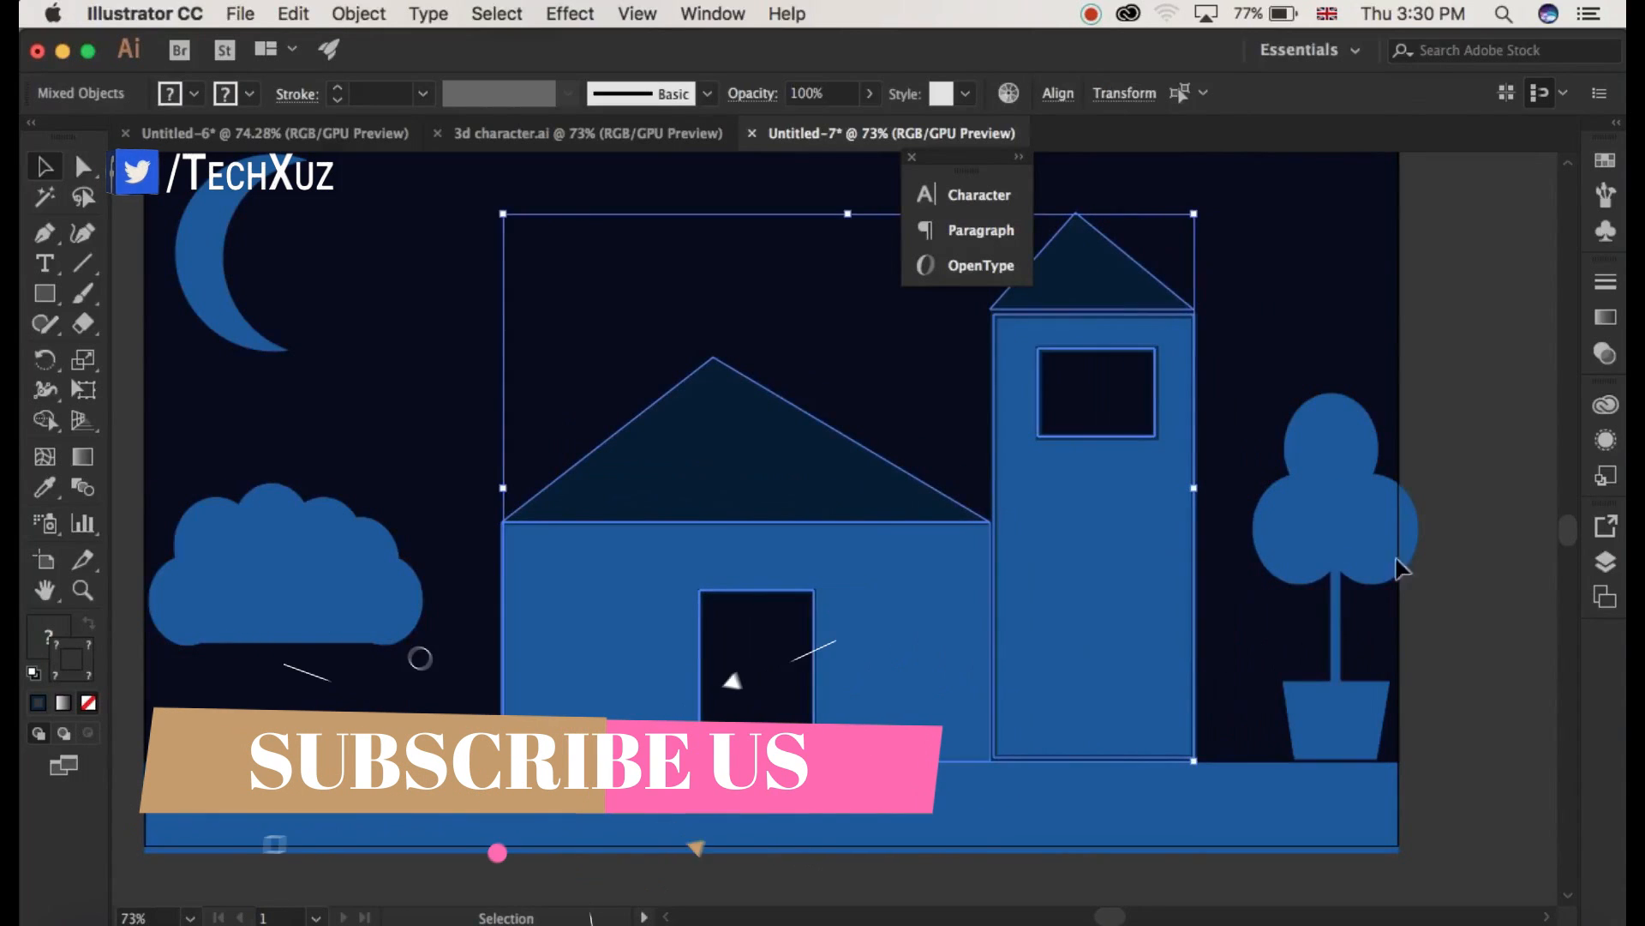
# Shift the potted tree left to fit inside the artboard edge, and make it slightly shorter and wider.
pyautogui.click(1257, 365)
pyautogui.moveTo(1293, 367); pyautogui.dragTo(1374, 738)
pyautogui.moveTo(1351, 489); pyautogui.dragTo(1329, 492)
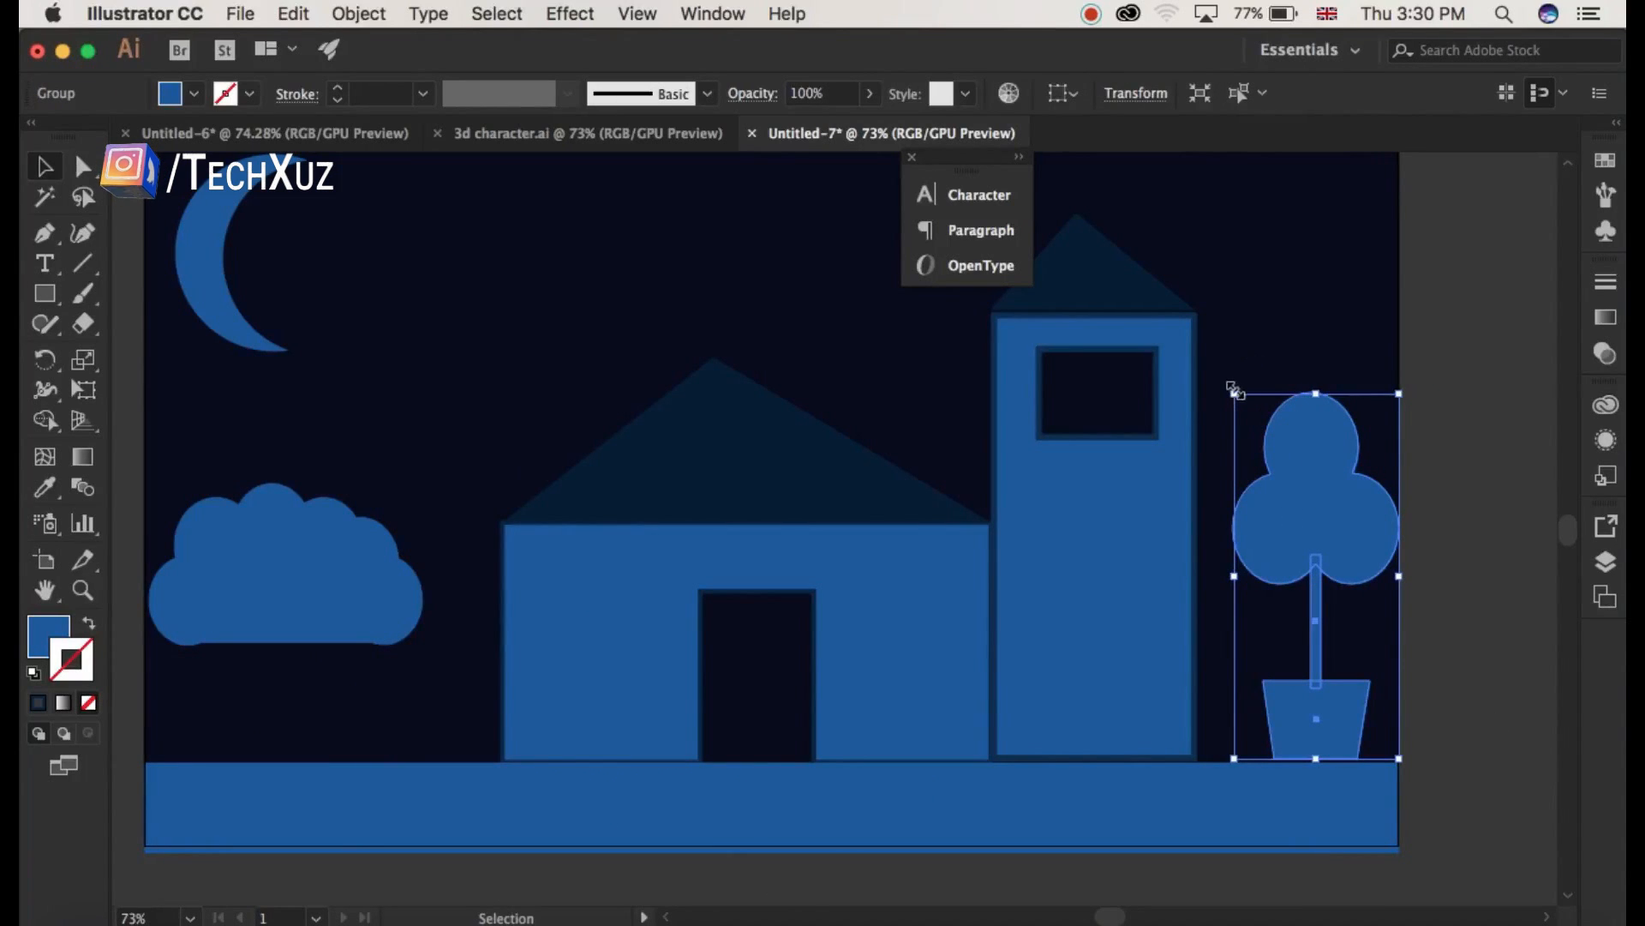
pyautogui.moveTo(1234, 391); pyautogui.dragTo(1224, 413)
pyautogui.click(1458, 338)
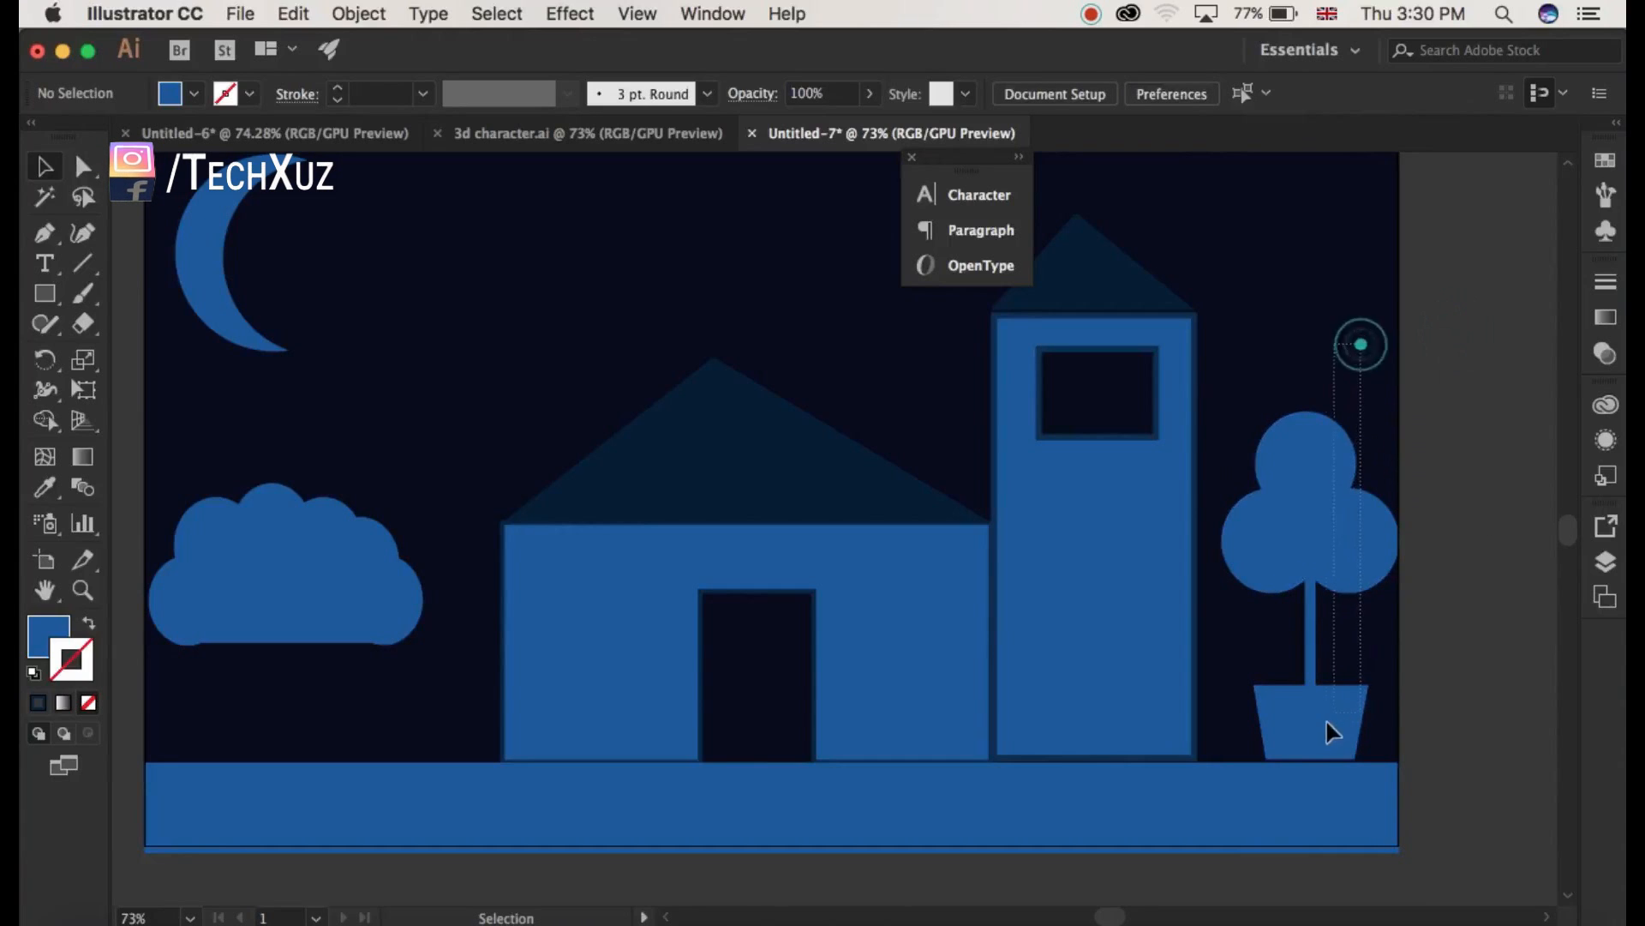
# Duplicate the potted tree and place the copy on the ground to the left of the house, overlapping the cloud.
pyautogui.click(1277, 754)
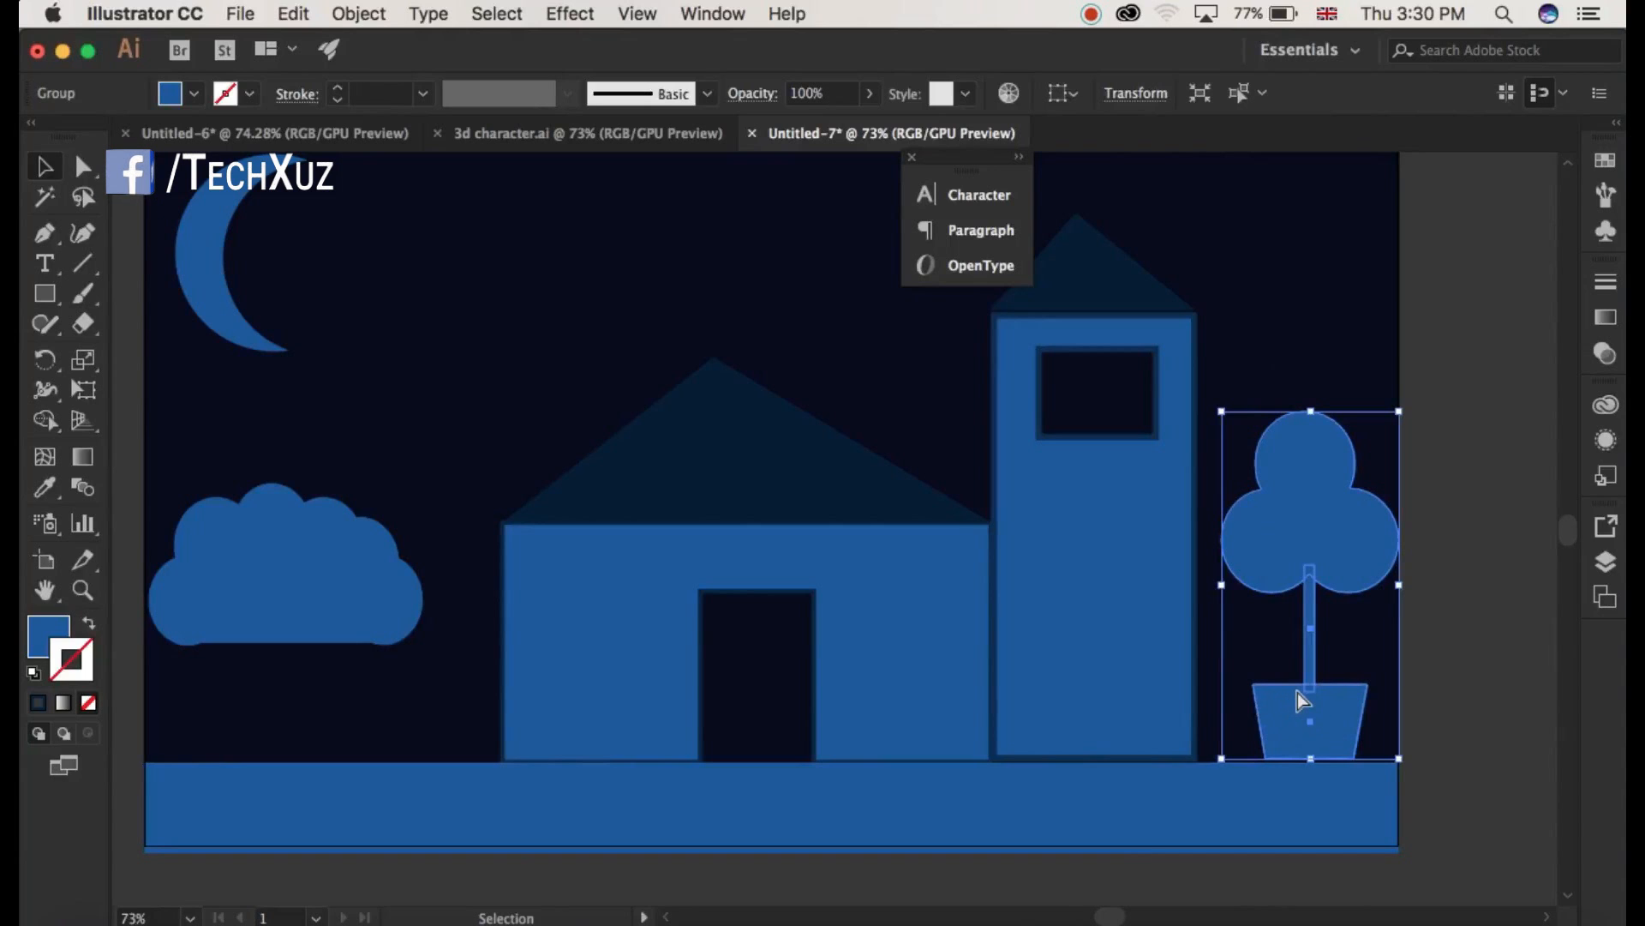
pyautogui.press('super+v')
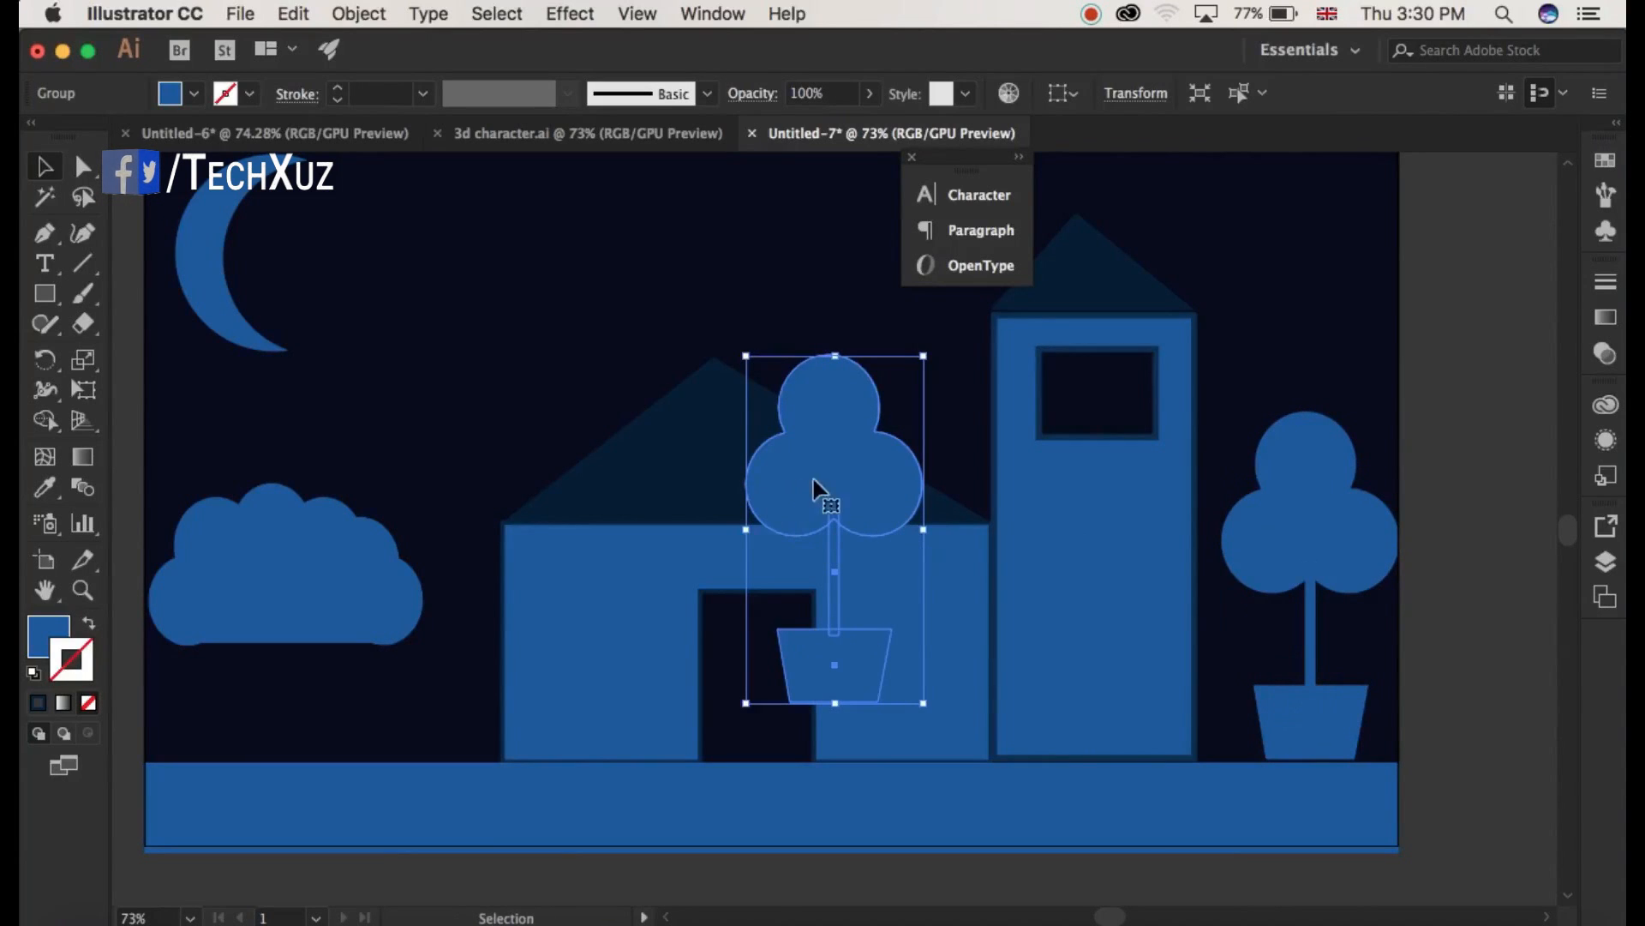
pyautogui.moveTo(836, 485); pyautogui.dragTo(404, 549)
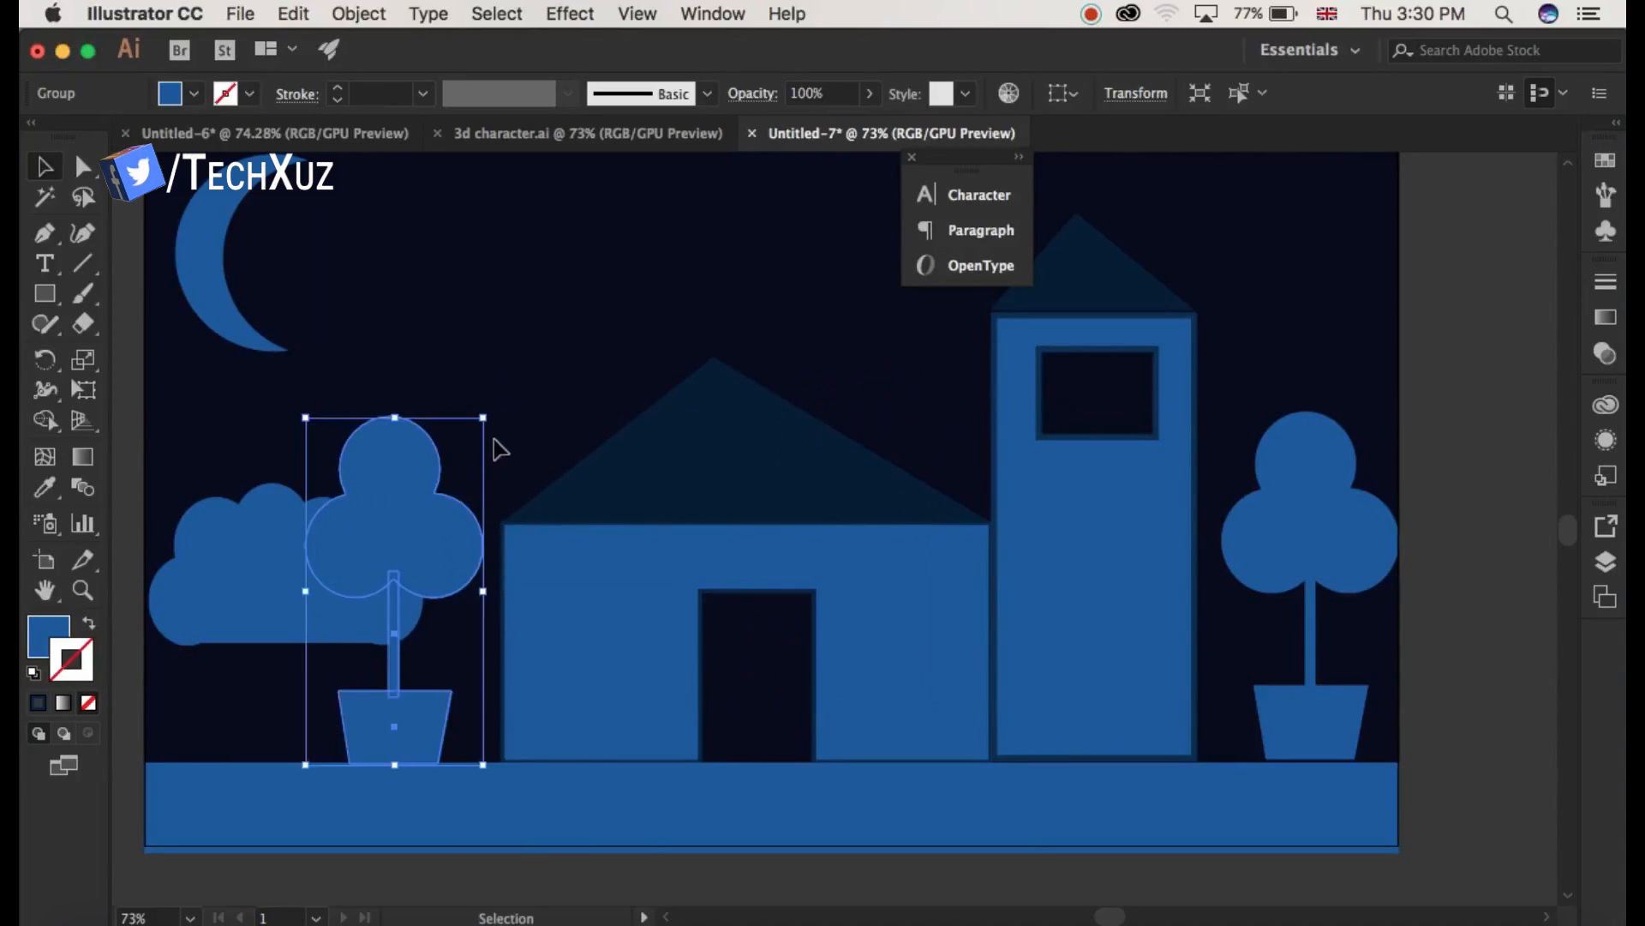
# Shrink the potted tree copy beside the house and move it slightly right, keeping its pot on the ground.
pyautogui.moveTo(483, 428); pyautogui.dragTo(453, 493)
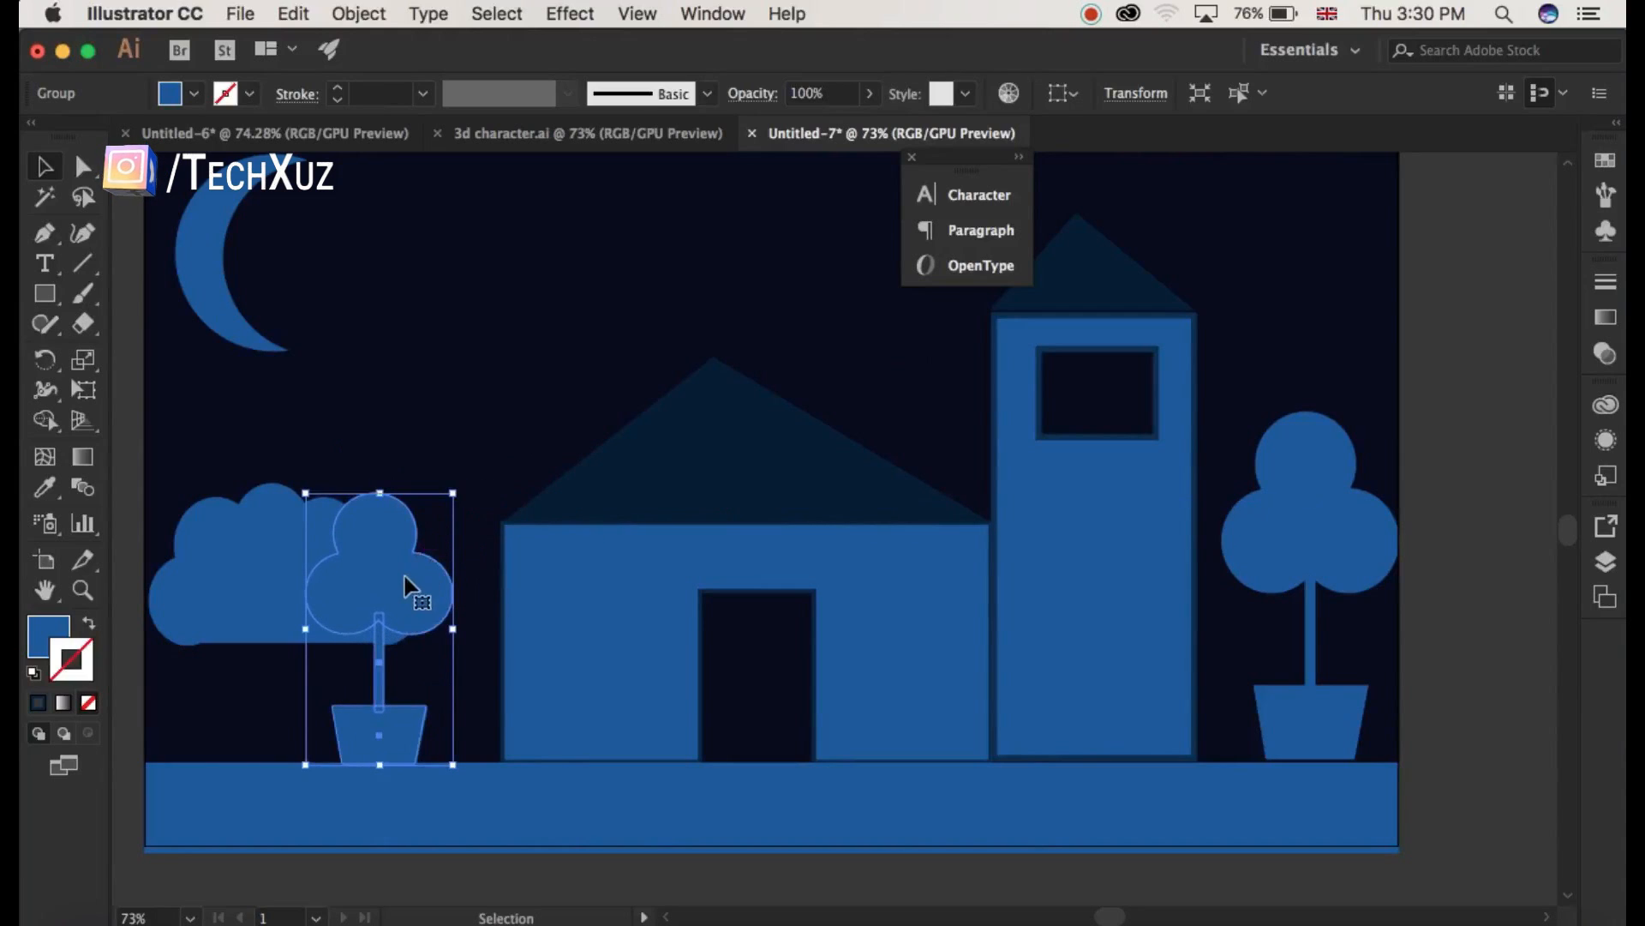
pyautogui.moveTo(405, 579); pyautogui.dragTo(451, 581)
pyautogui.click(545, 382)
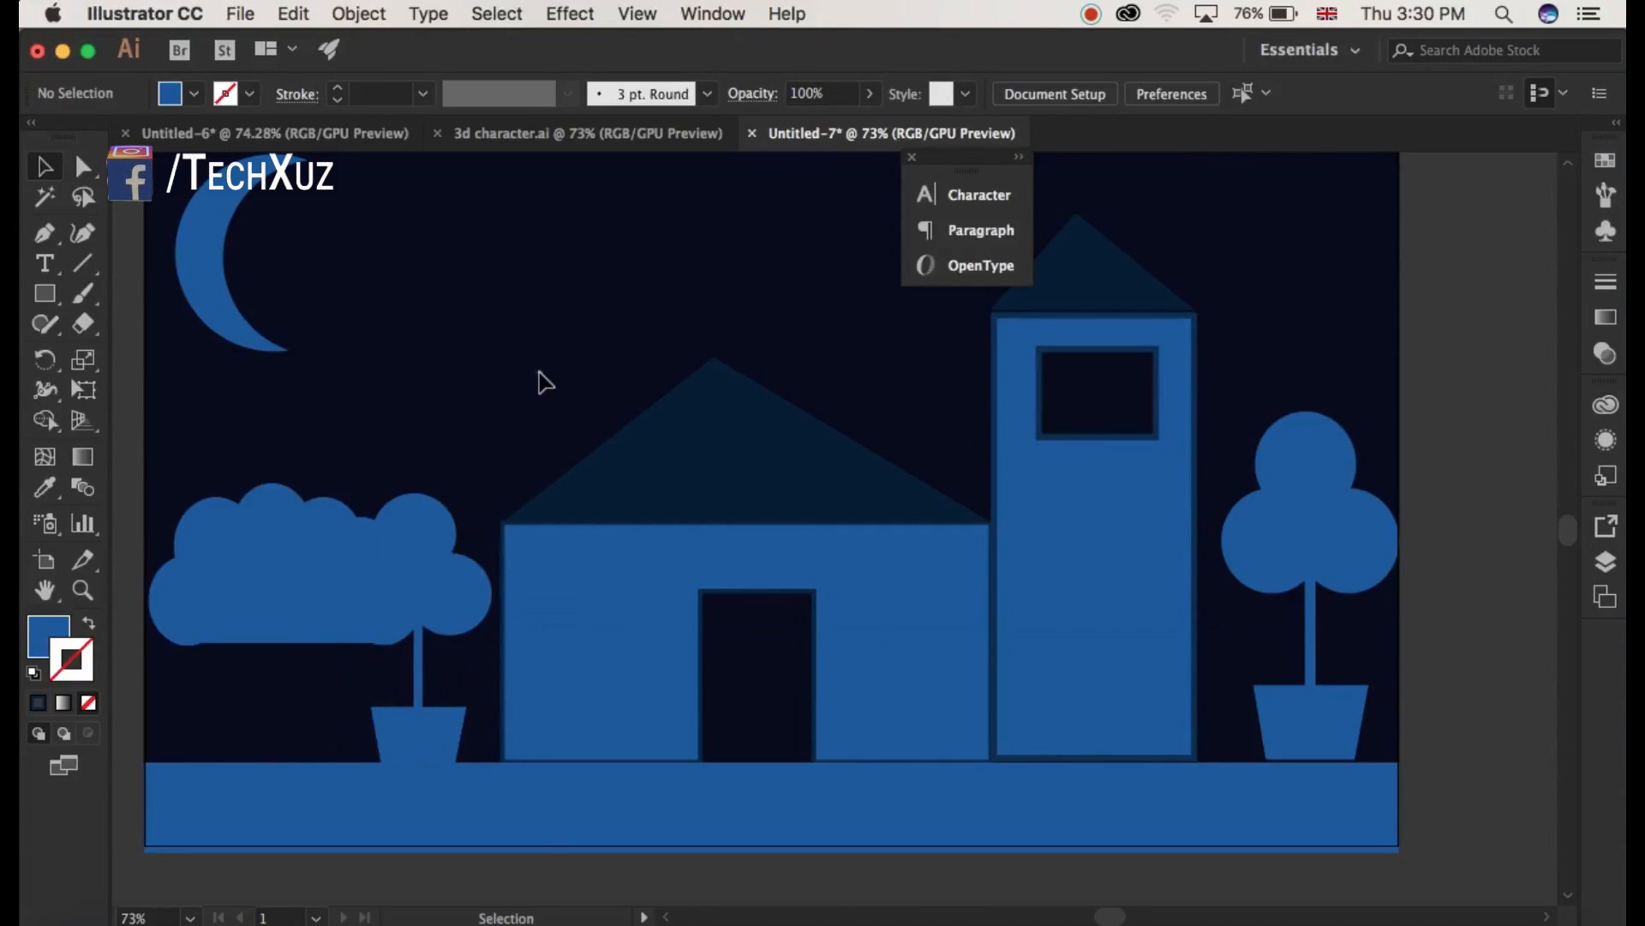
# Move the cloud up into the sky beside the crescent moon and scale it down.
pyautogui.moveTo(267, 598); pyautogui.dragTo(337, 405)
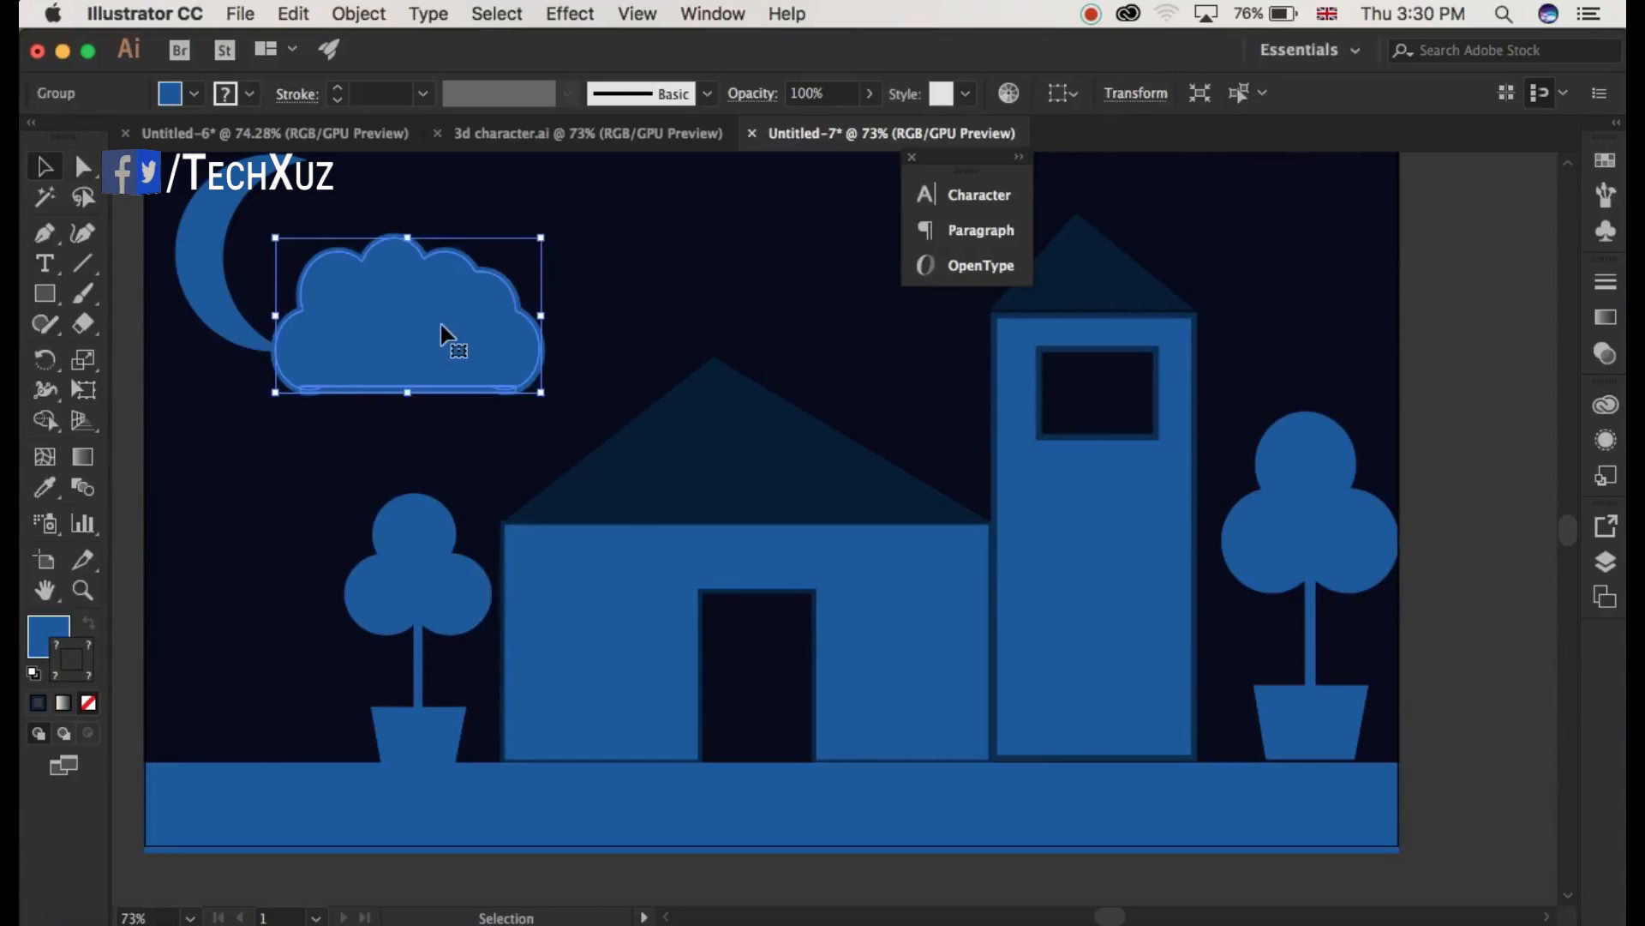
pyautogui.moveTo(540, 241); pyautogui.dragTo(471, 276)
pyautogui.click(280, 423)
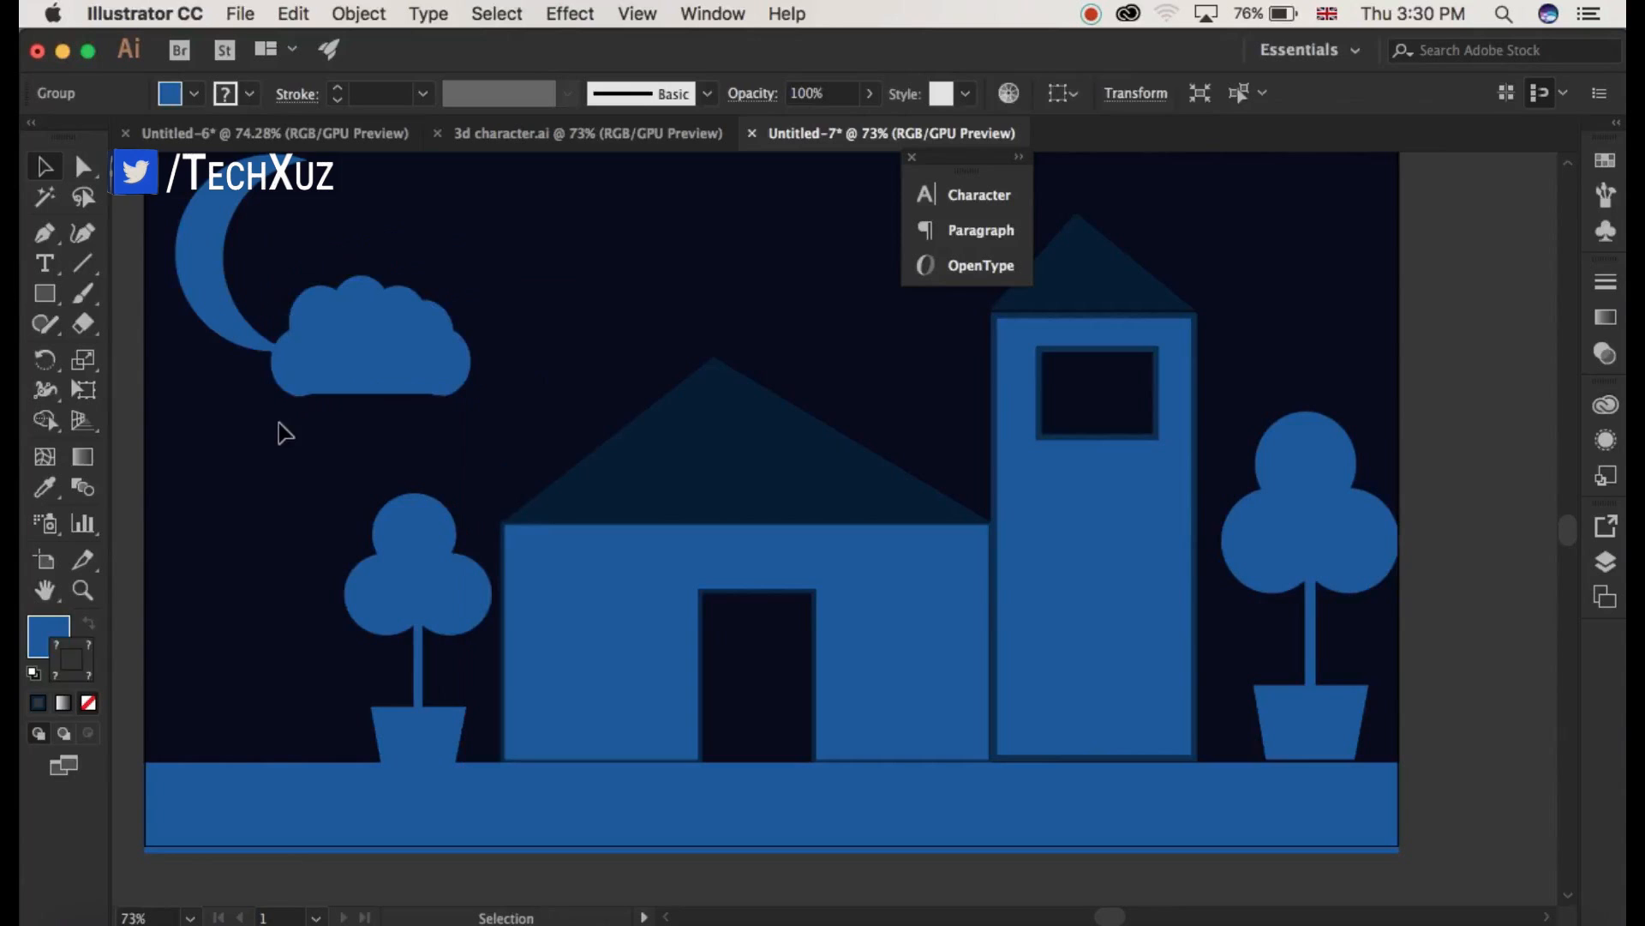
# Move the crescent moon between the house roof and the tower, and rotate it counterclockwise so it tilts upward.
pyautogui.click(230, 227)
pyautogui.moveTo(261, 225); pyautogui.dragTo(875, 243)
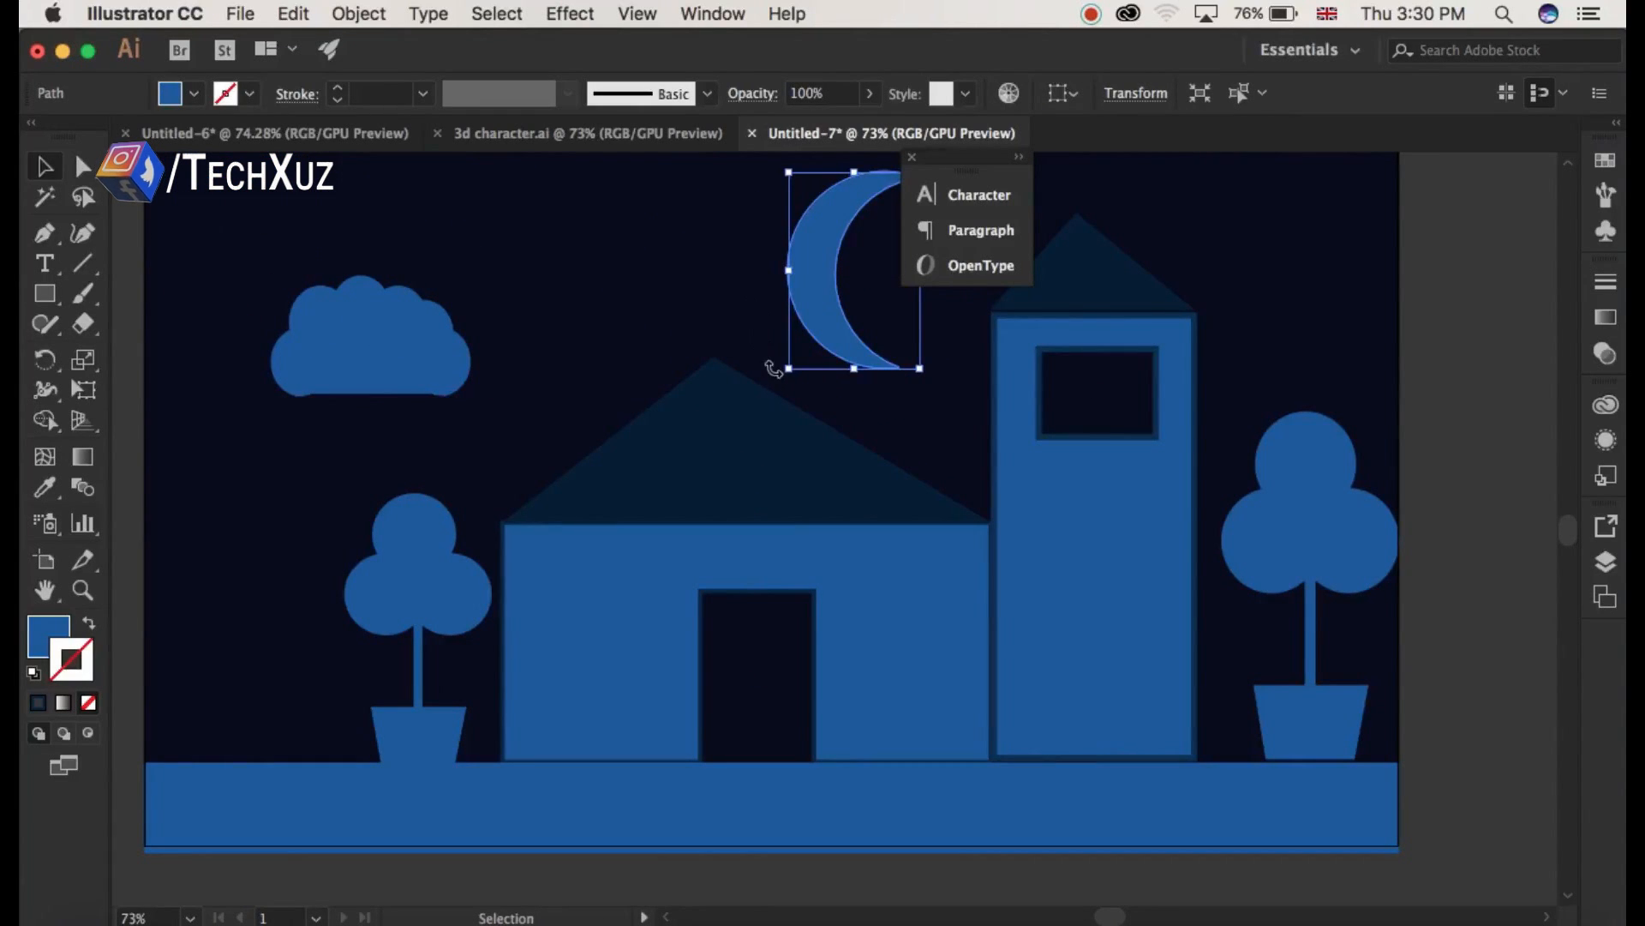
pyautogui.moveTo(777, 376); pyautogui.dragTo(853, 407)
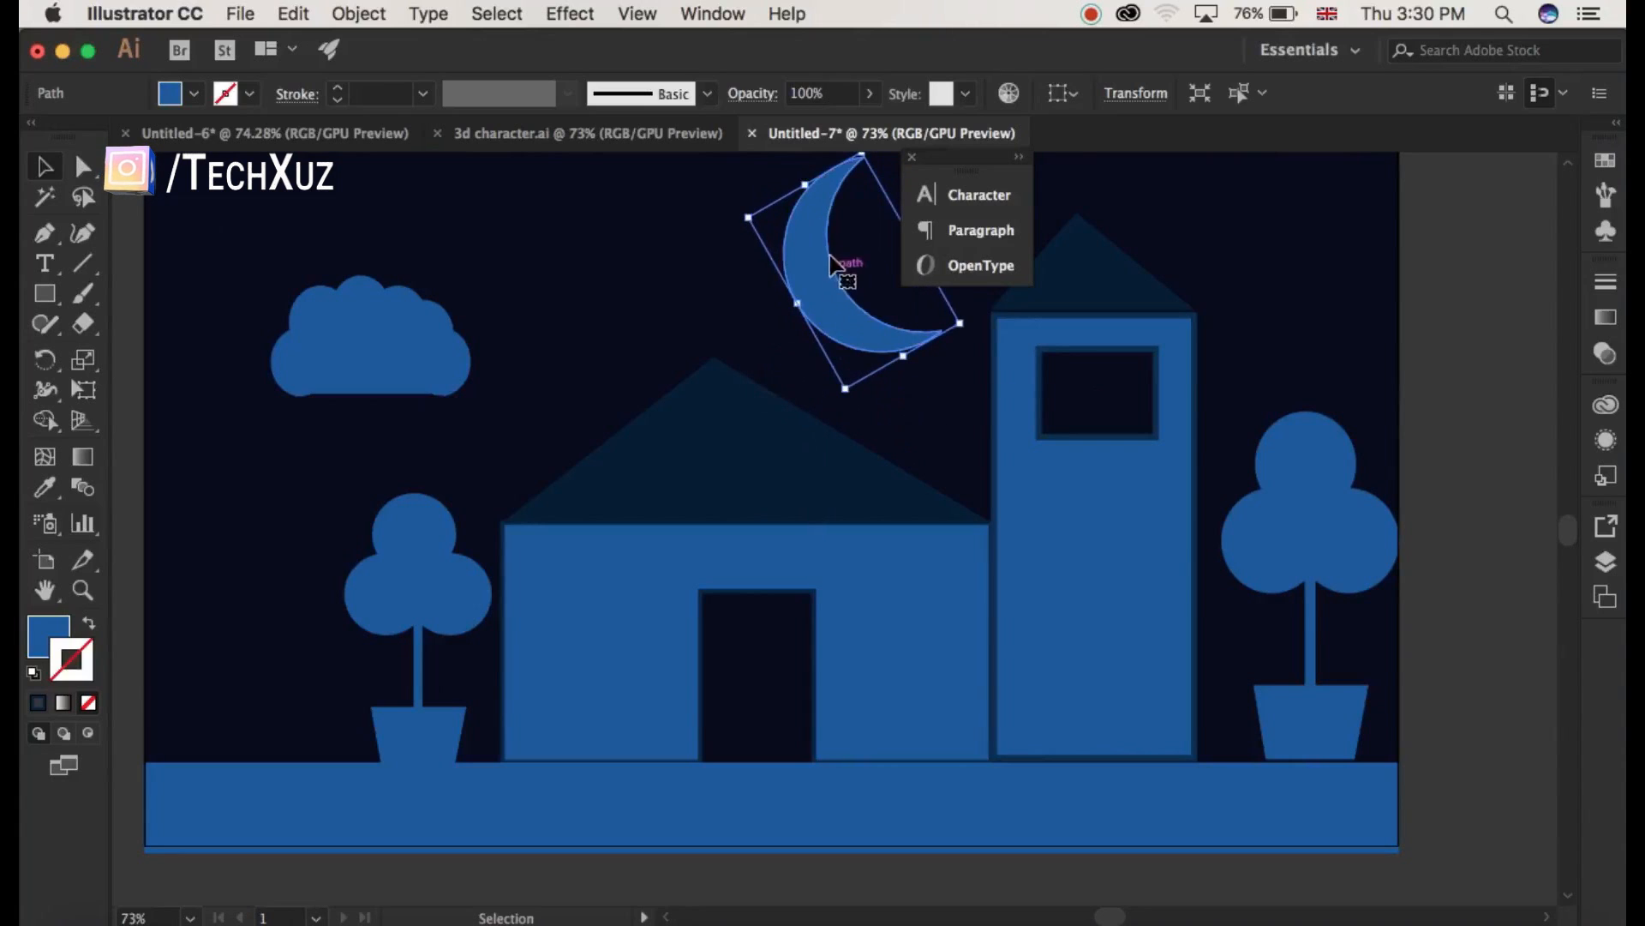
pyautogui.moveTo(821, 273); pyautogui.dragTo(835, 332)
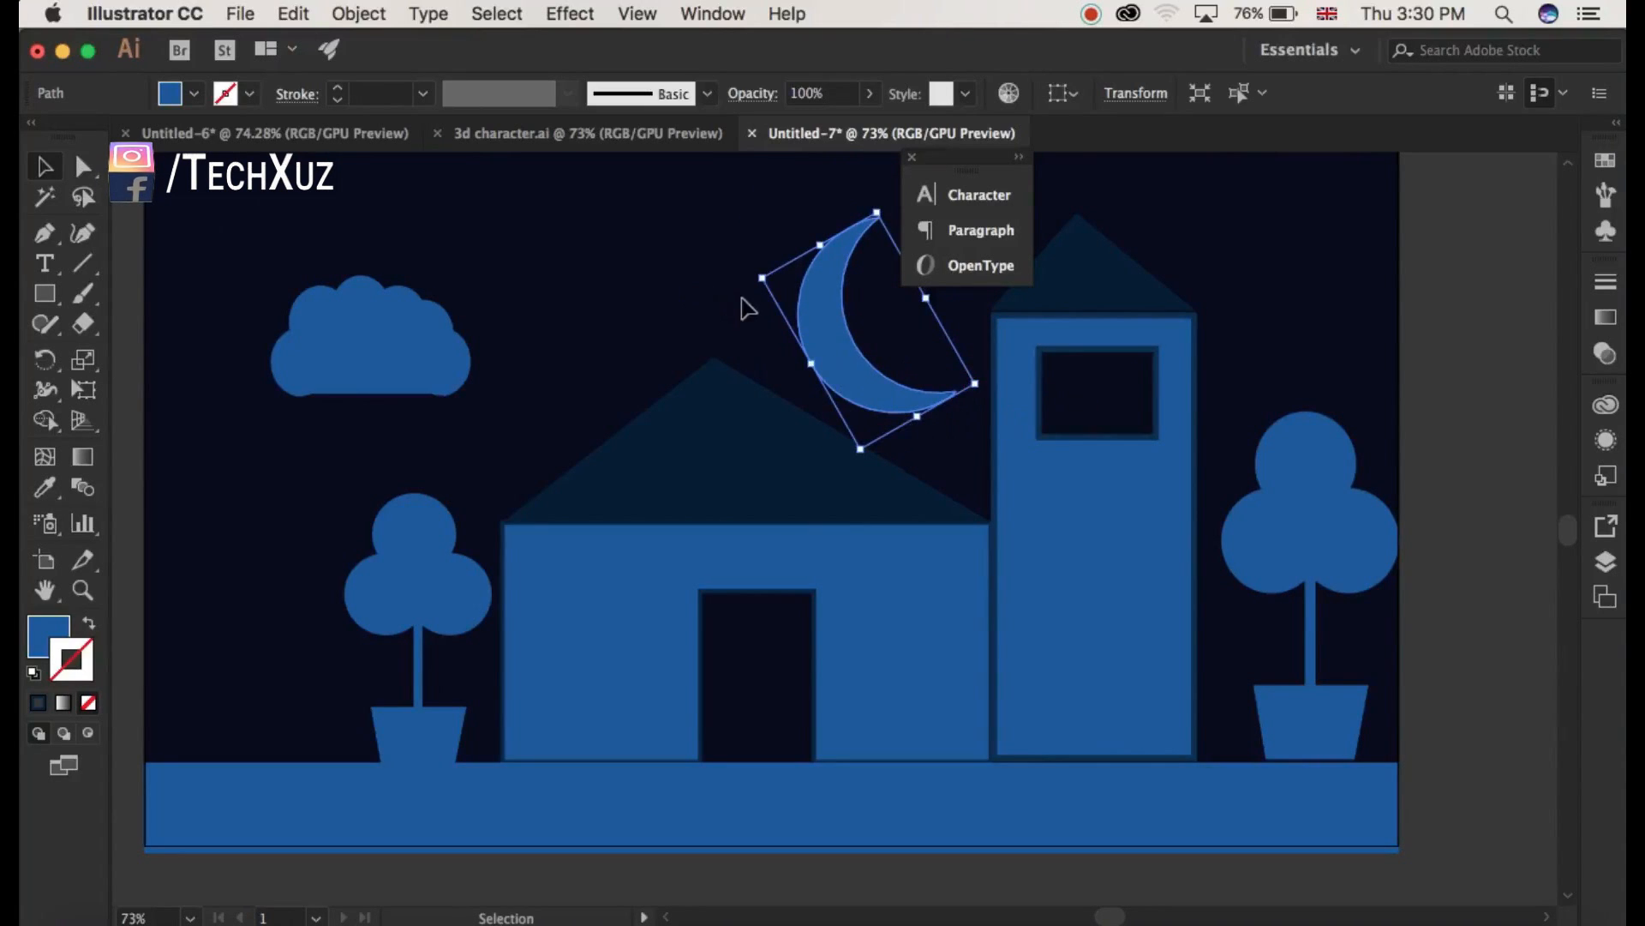
pyautogui.moveTo(750, 278); pyautogui.dragTo(754, 300)
pyautogui.moveTo(852, 326); pyautogui.dragTo(838, 293)
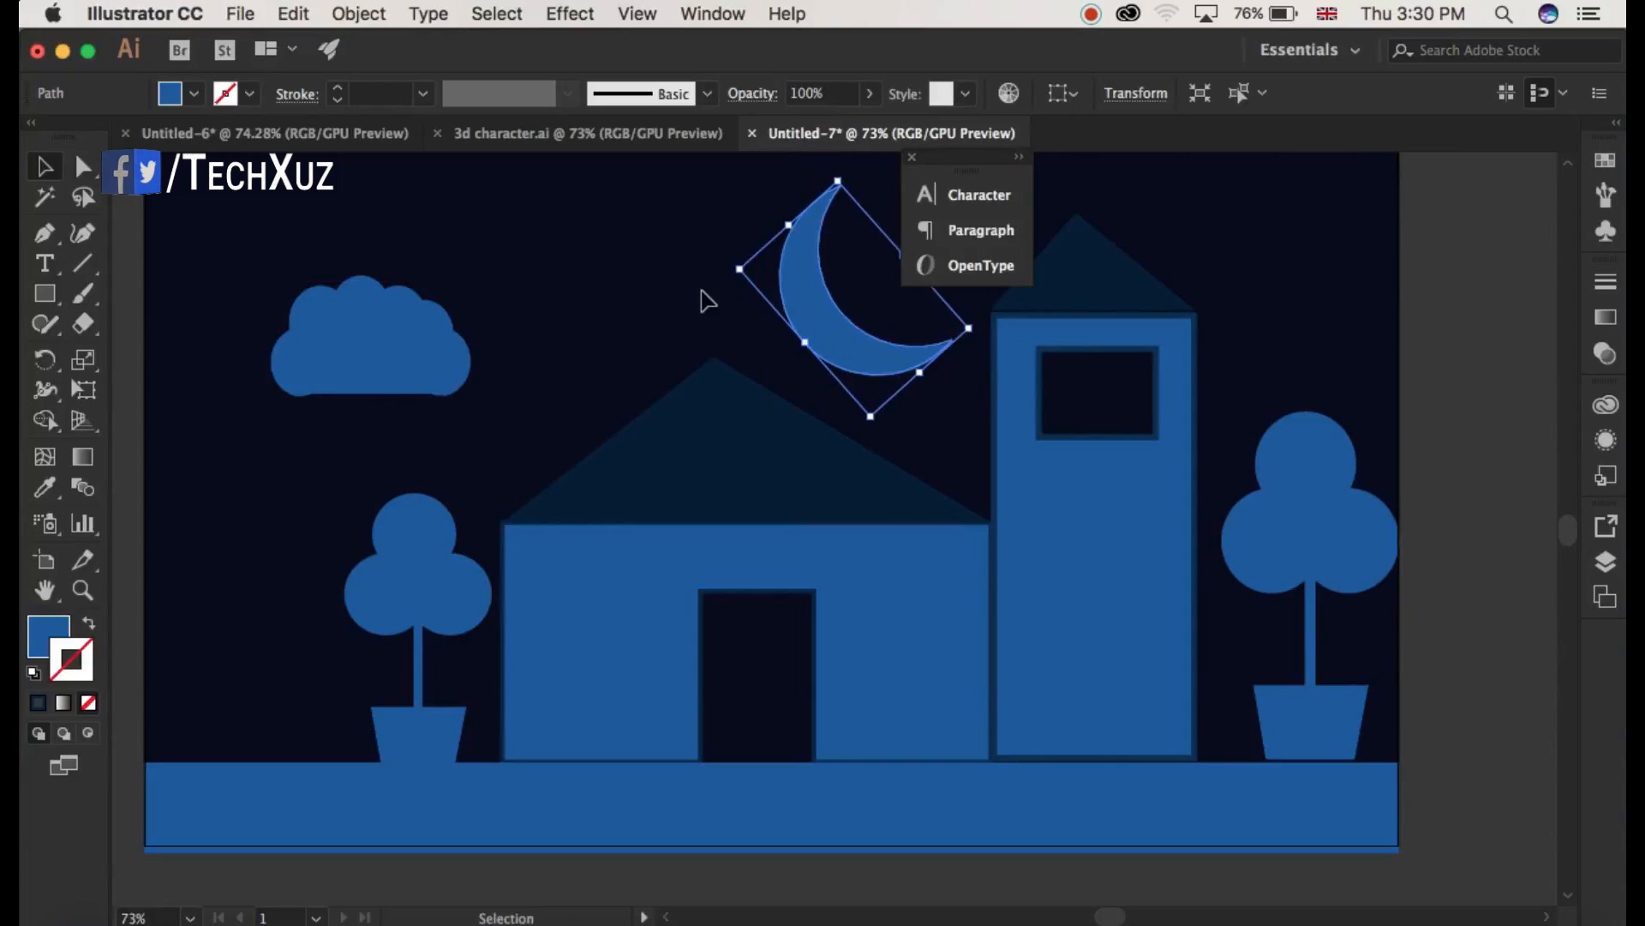
# Make the crescent moon slightly smaller and shift it down and right, closer to the tower wall.
pyautogui.click(703, 296)
pyautogui.click(793, 329)
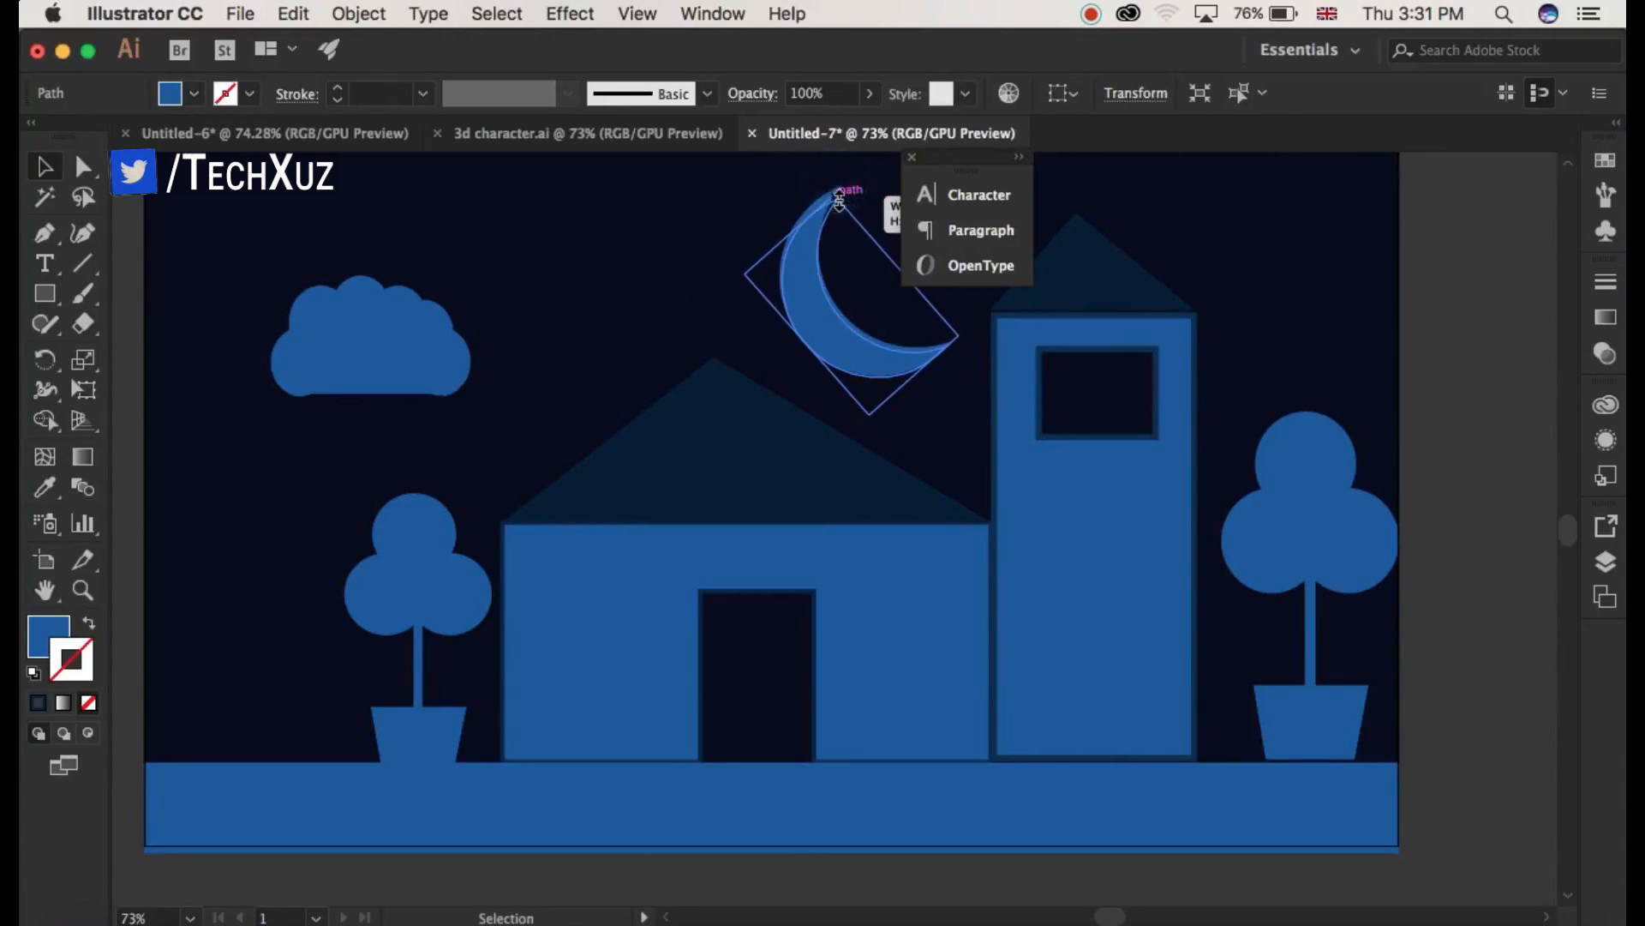
pyautogui.click(703, 224)
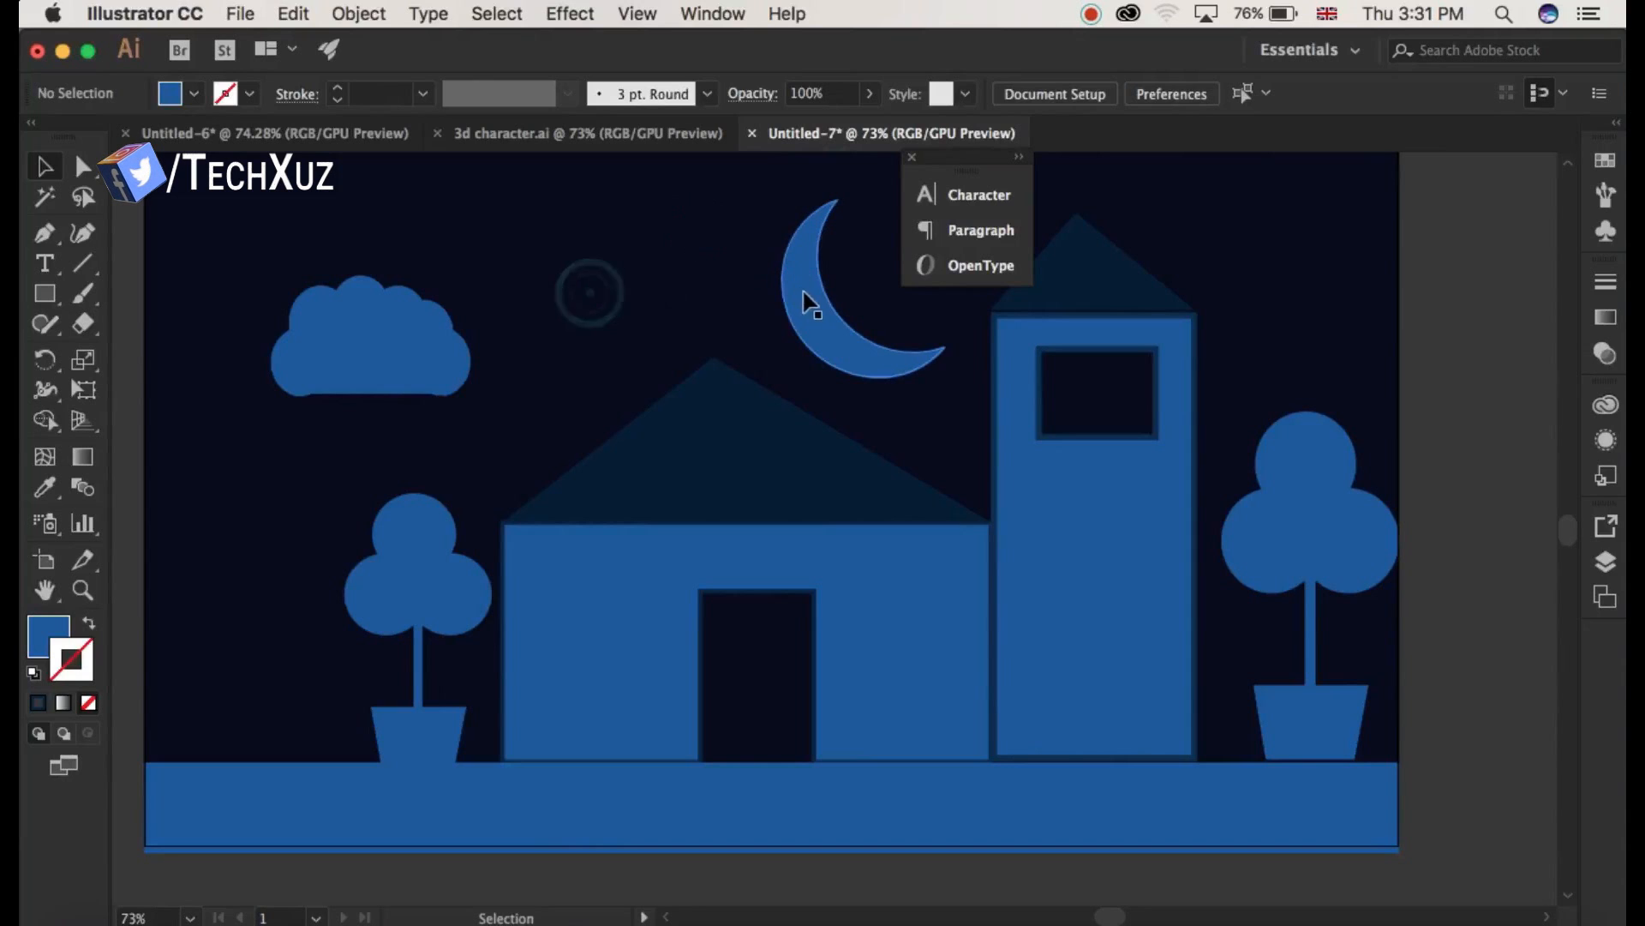
pyautogui.moveTo(810, 306); pyautogui.dragTo(841, 336)
pyautogui.click(675, 268)
# Move the cloud to the upper-right corner of the sky, above the potted tree beside the tower.
pyautogui.click(431, 319)
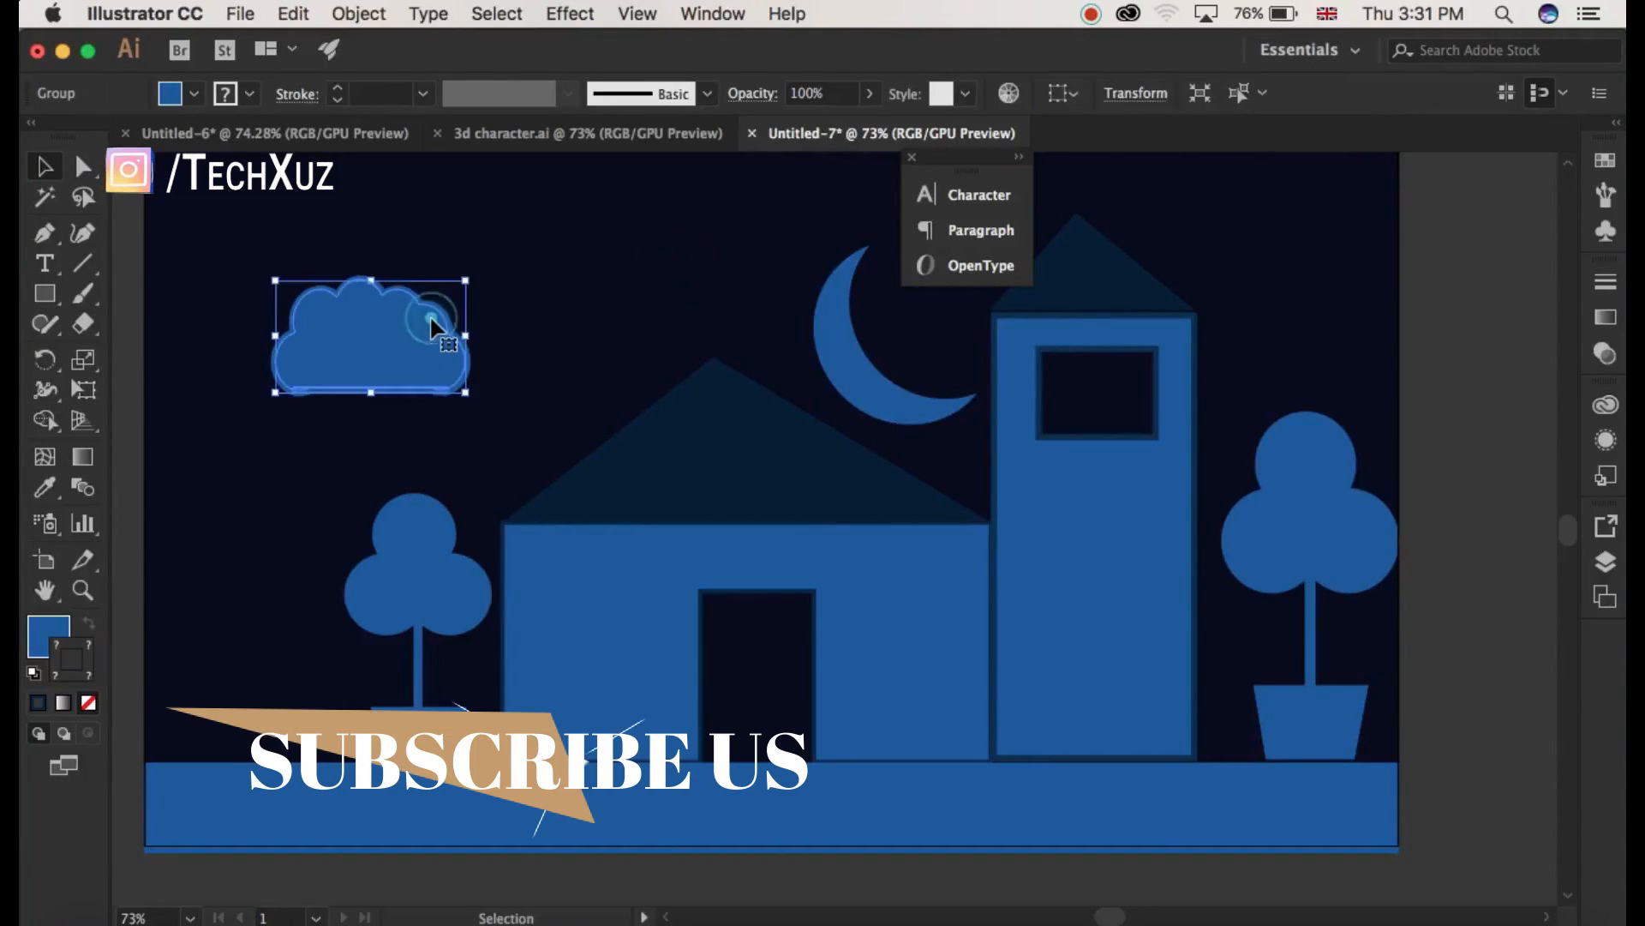
pyautogui.moveTo(430, 319); pyautogui.dragTo(1356, 205)
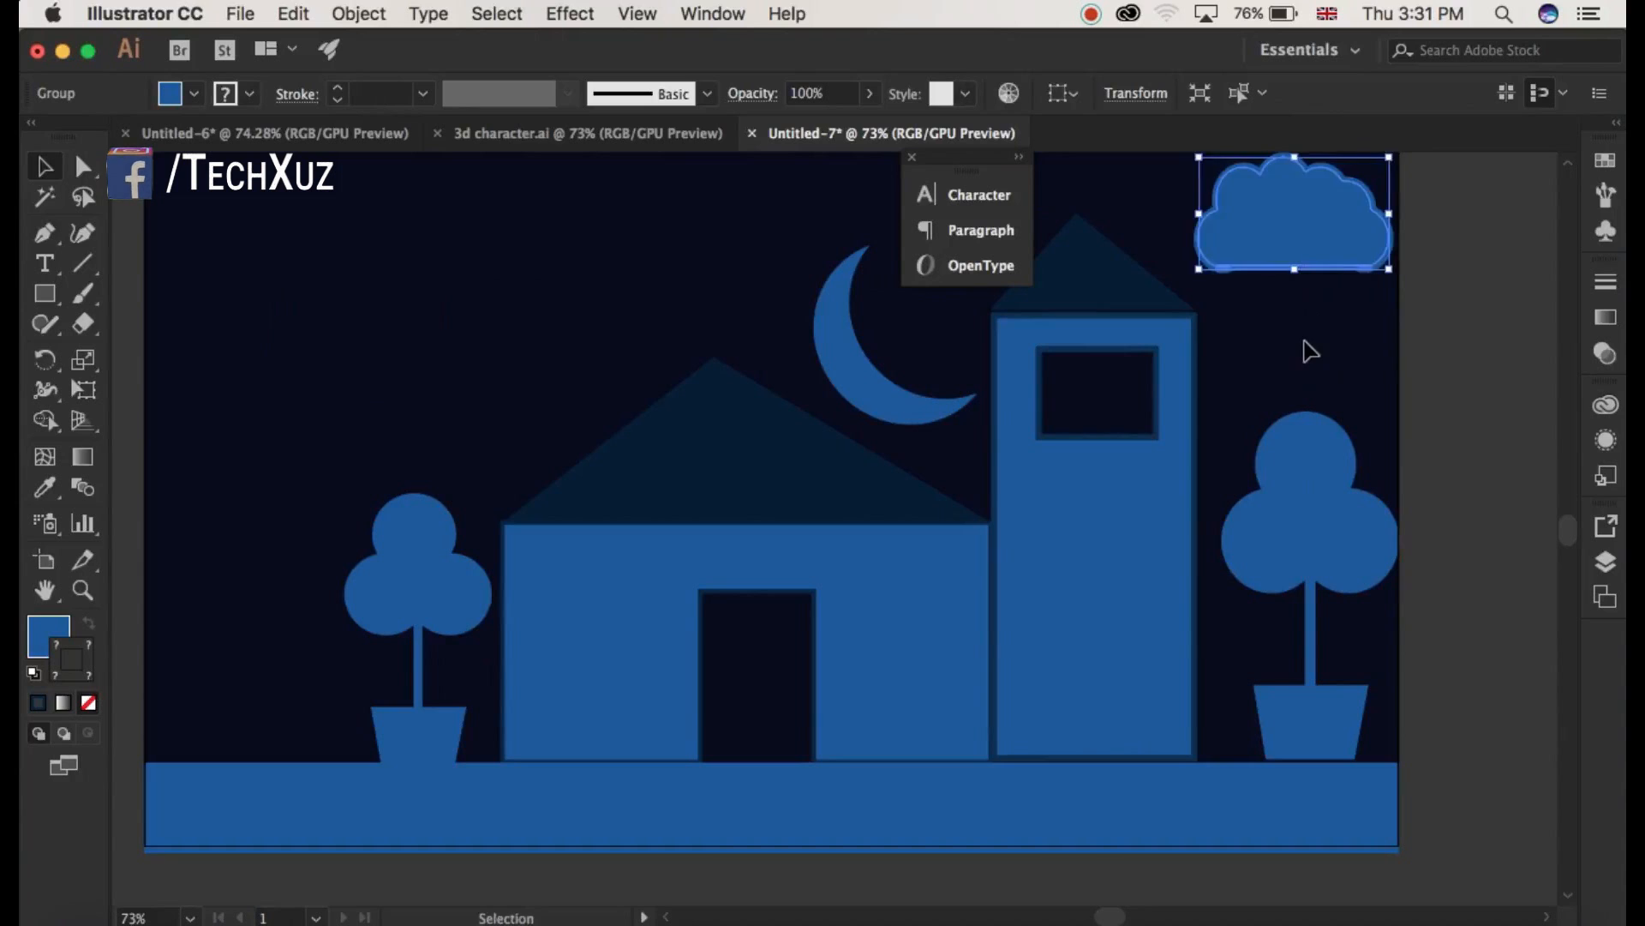
pyautogui.click(1304, 342)
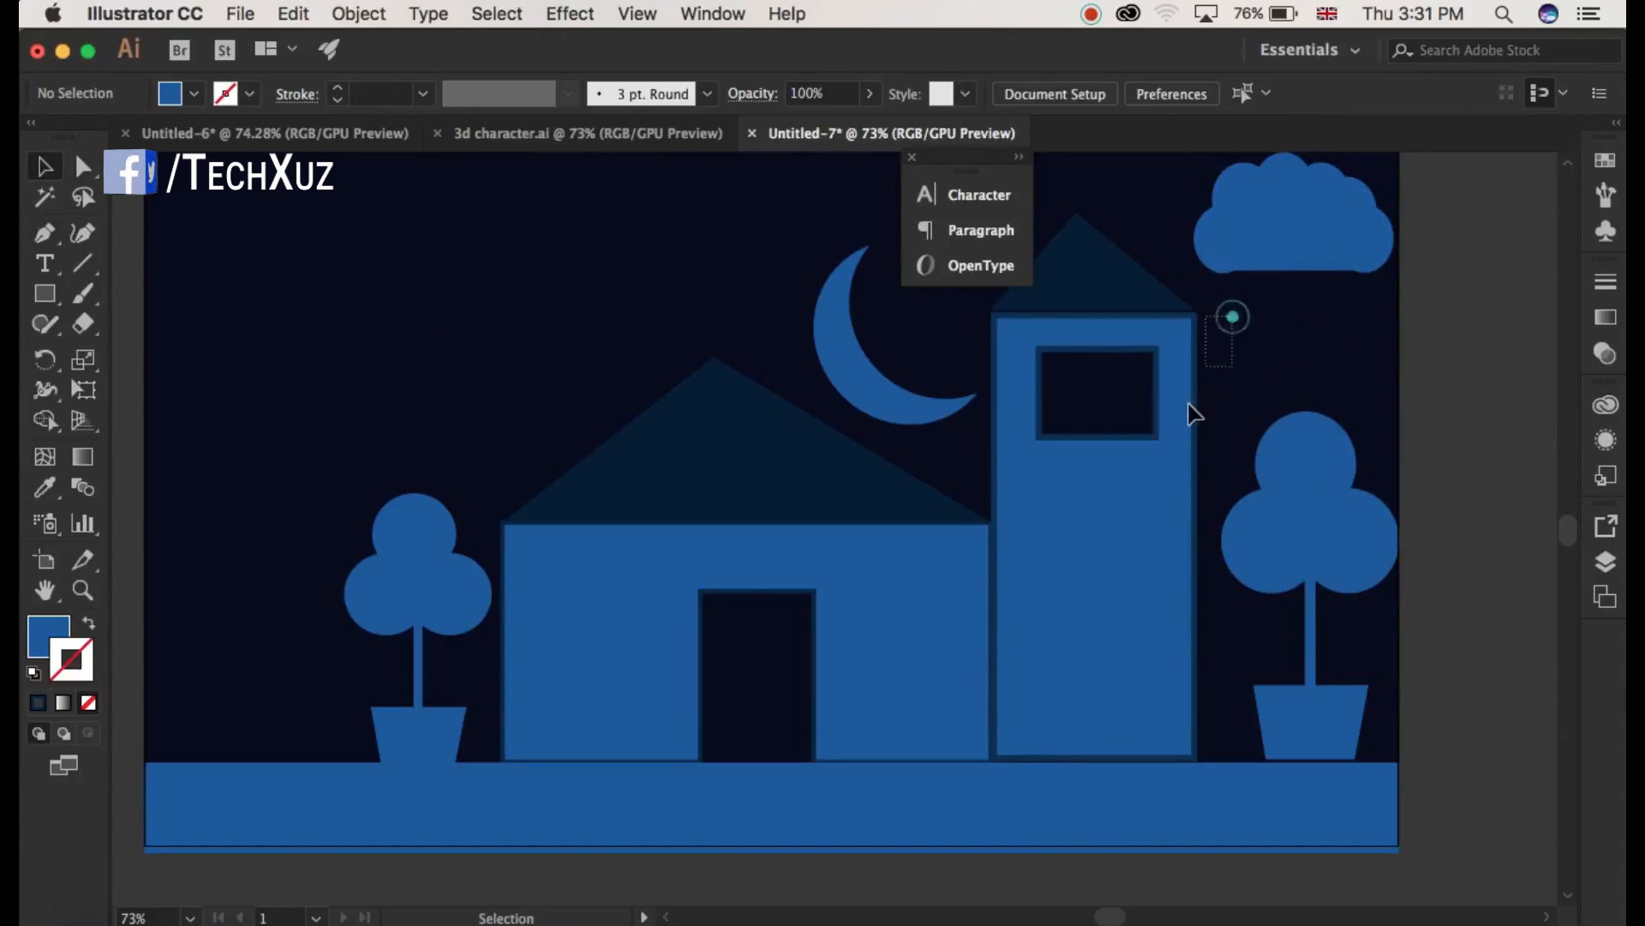
pyautogui.moveTo(1189, 403); pyautogui.dragTo(1165, 471)
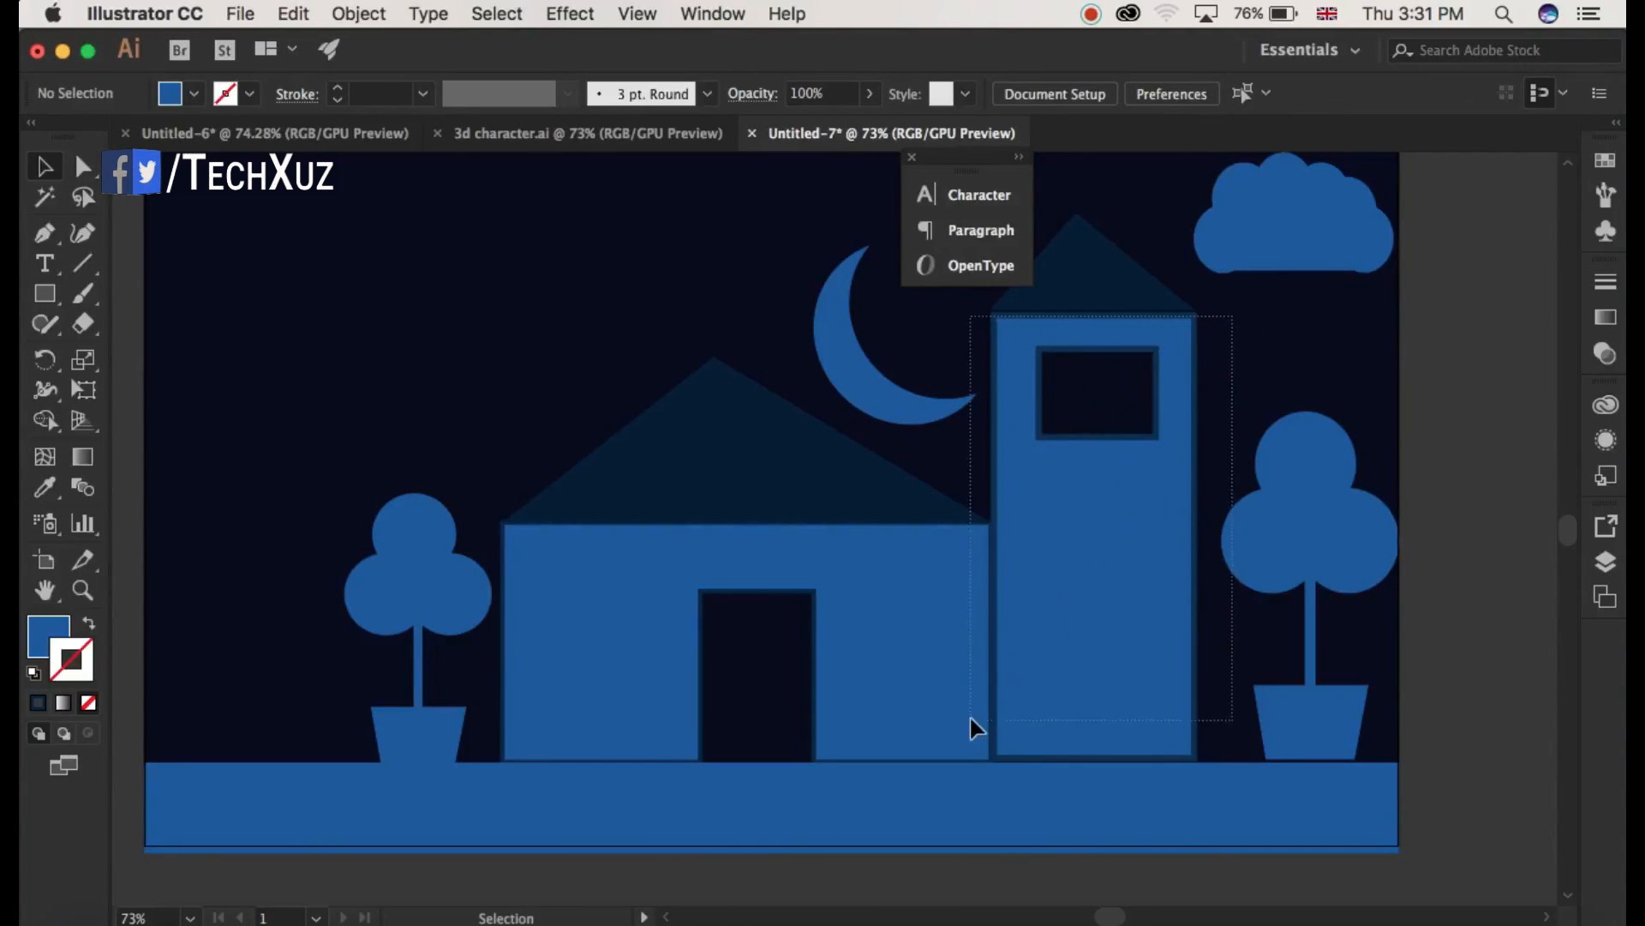
pyautogui.moveTo(1025, 686); pyautogui.dragTo(1025, 686)
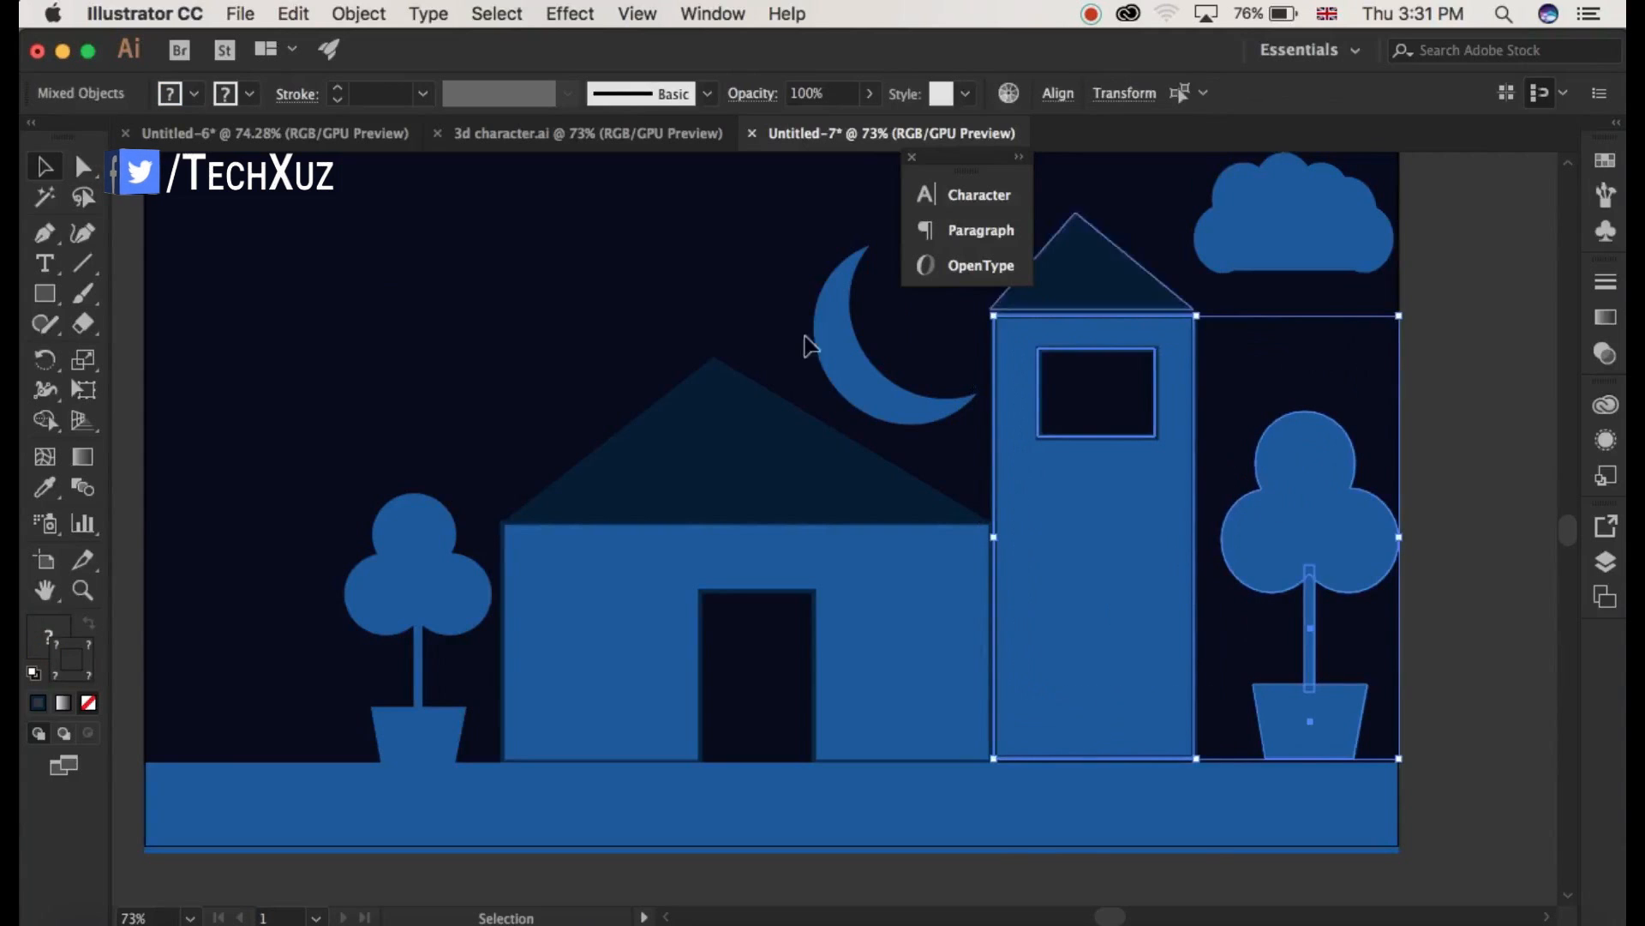
pyautogui.click(610, 311)
# Duplicate the cloud and place the copy in the upper-left corner of the sky.
pyautogui.click(1311, 220)
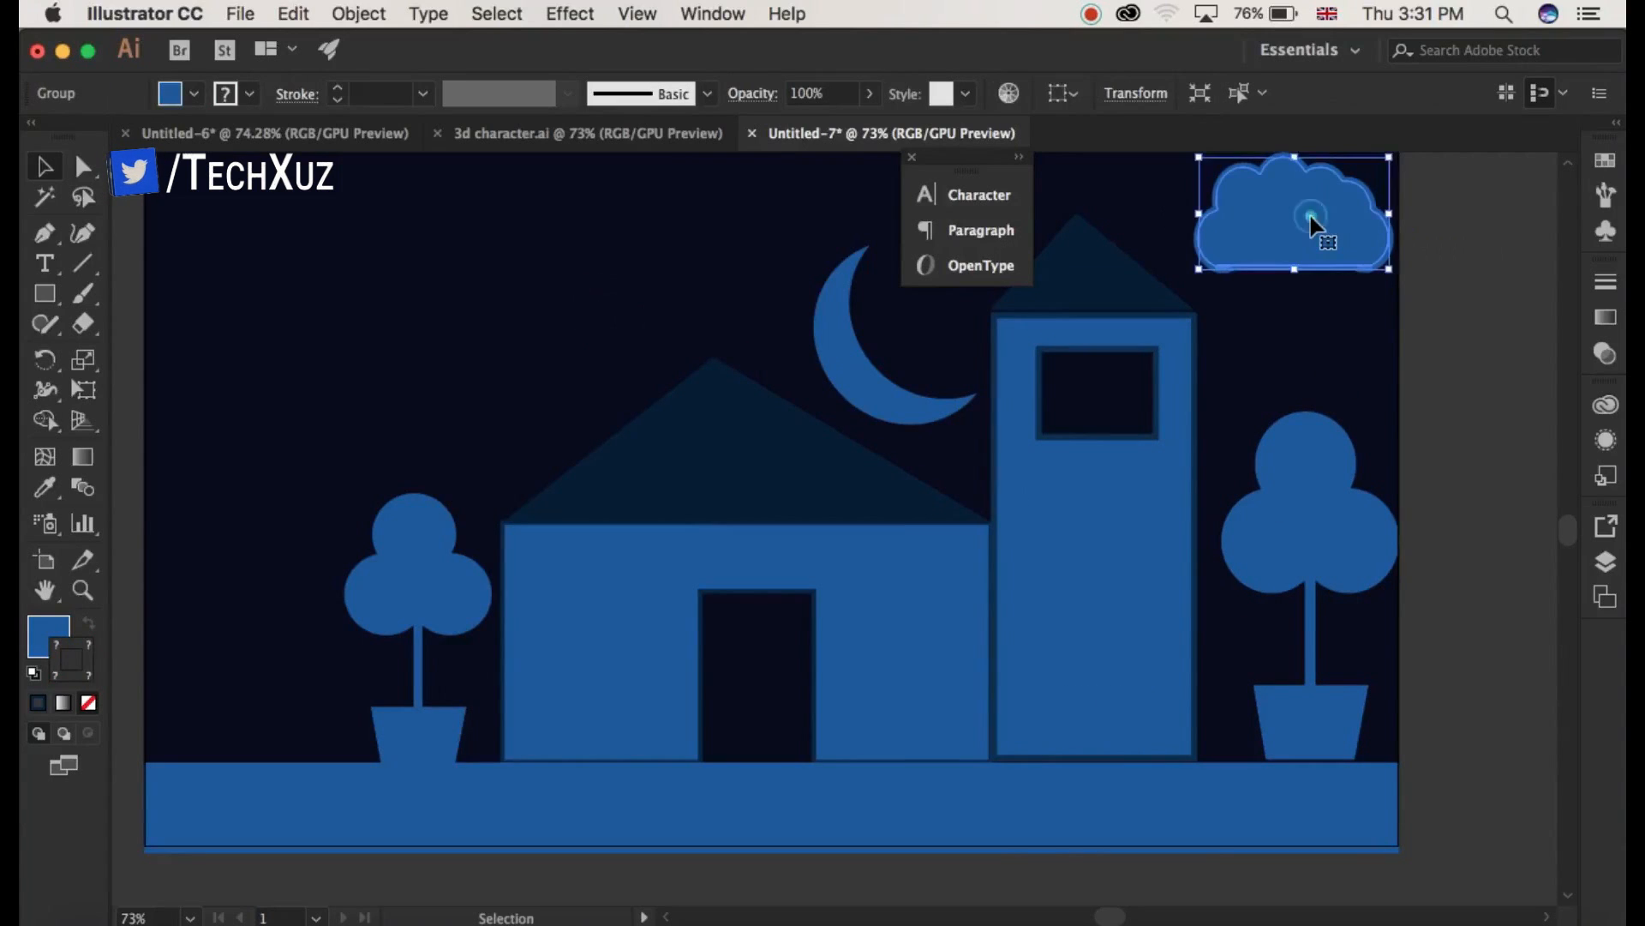
pyautogui.press('a')
pyautogui.press('super+c')
pyautogui.press('super+v')
pyautogui.press('v')
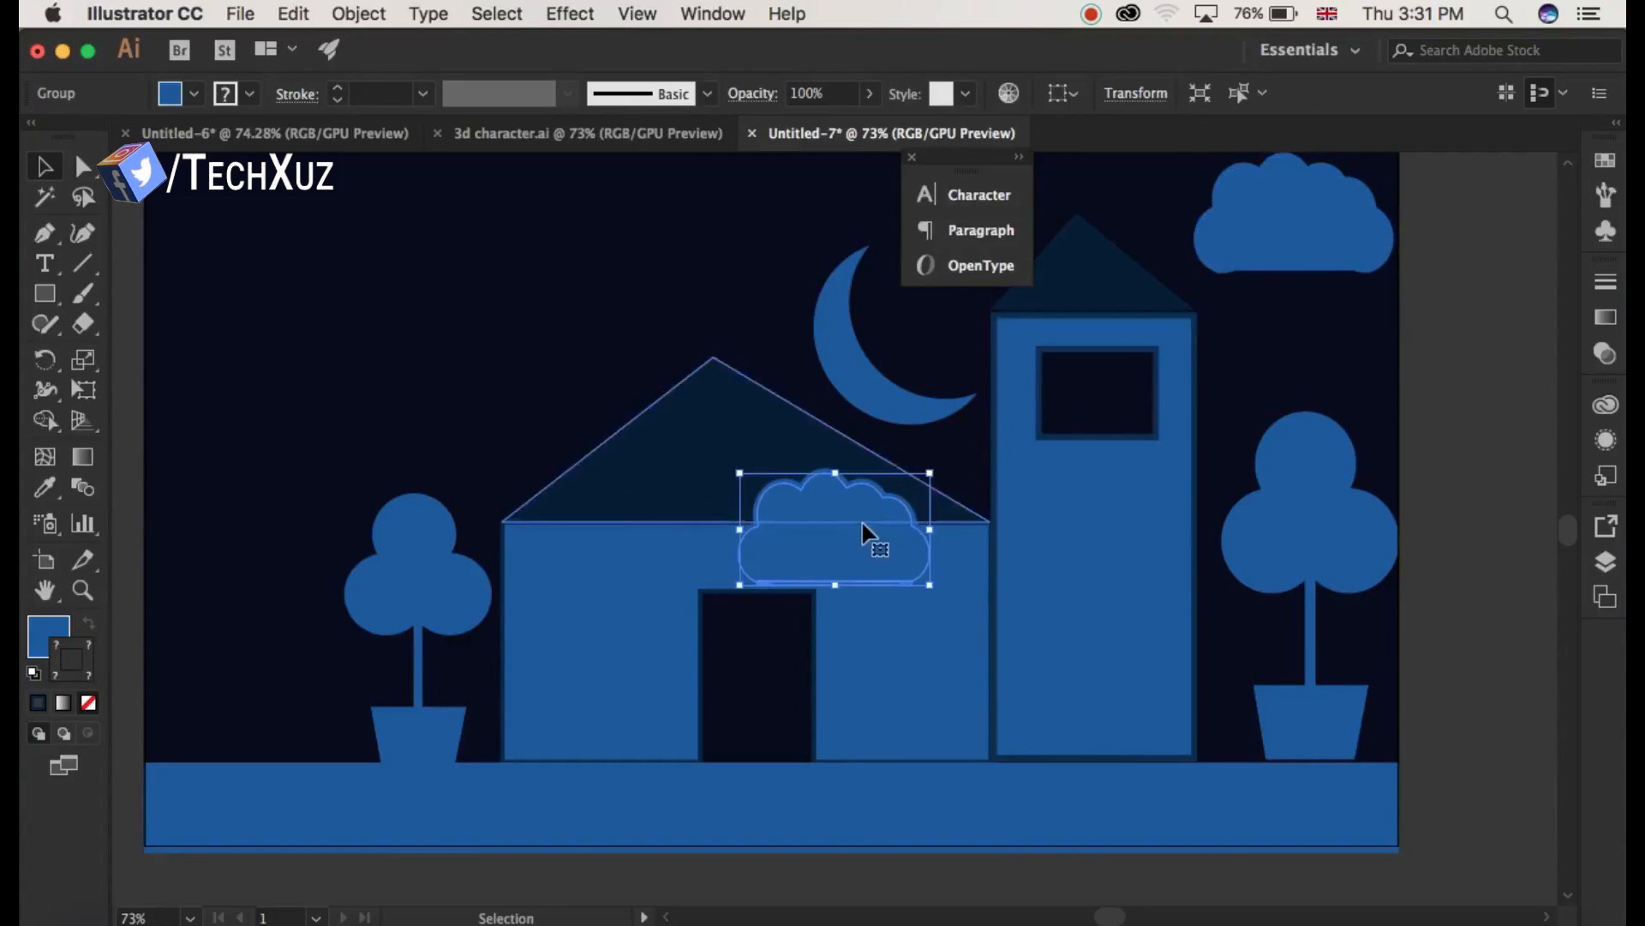
pyautogui.moveTo(866, 540); pyautogui.dragTo(261, 225)
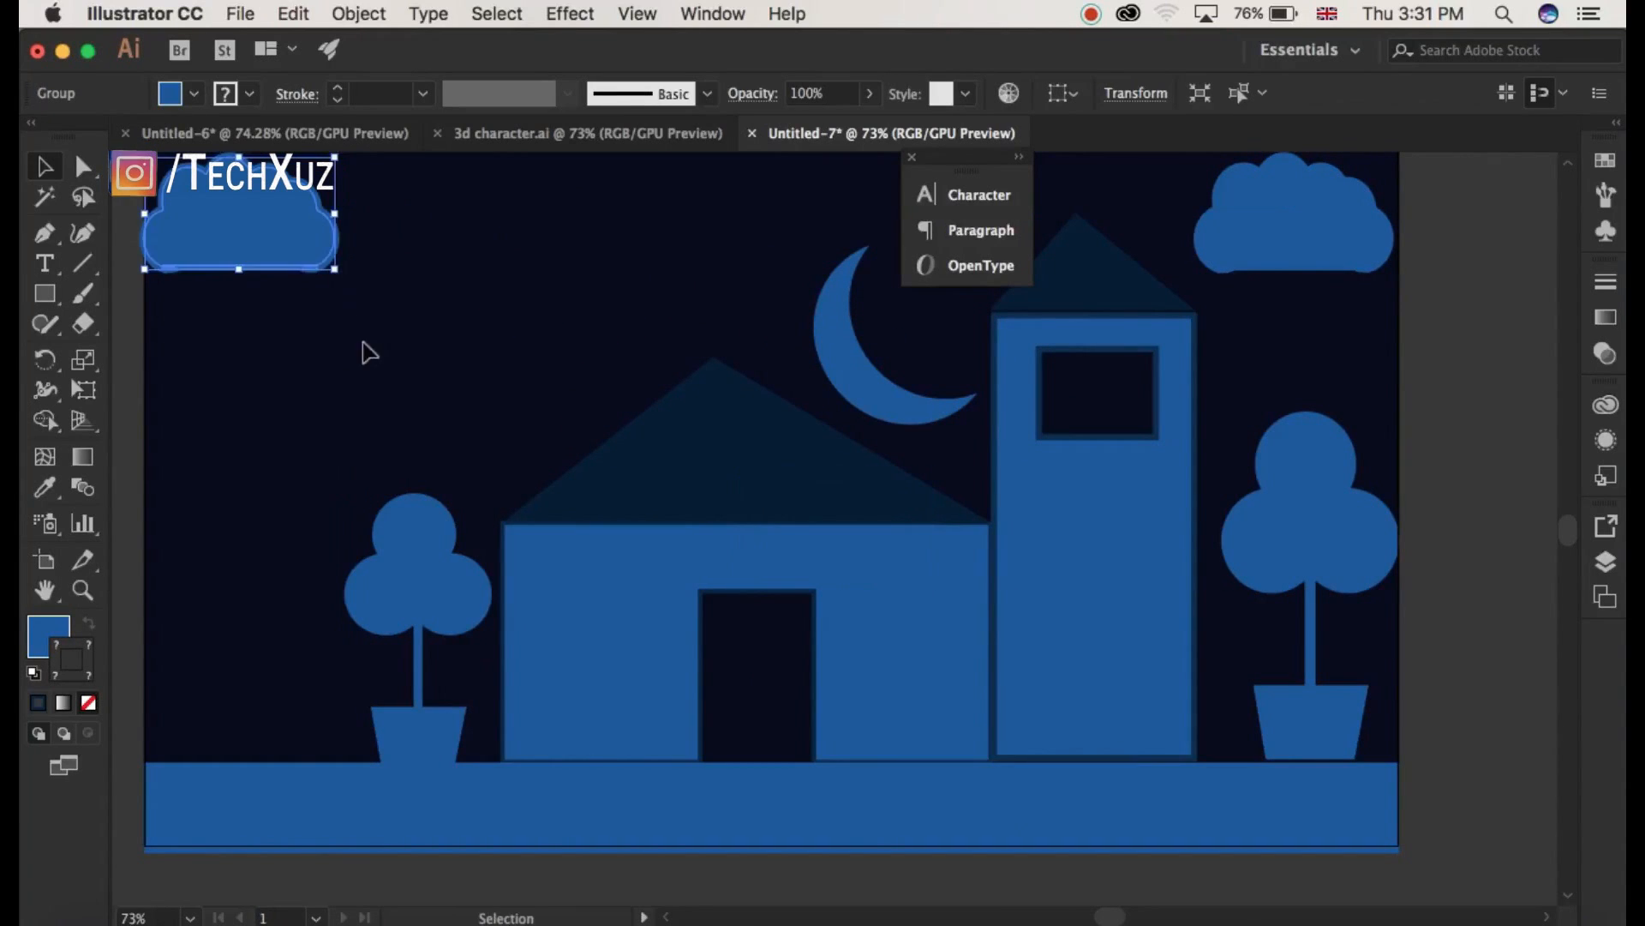
pyautogui.click(366, 385)
# Nudge the upper-left cloud right and slightly down, away from the artboard edge.
pyautogui.doubleClick(286, 230)
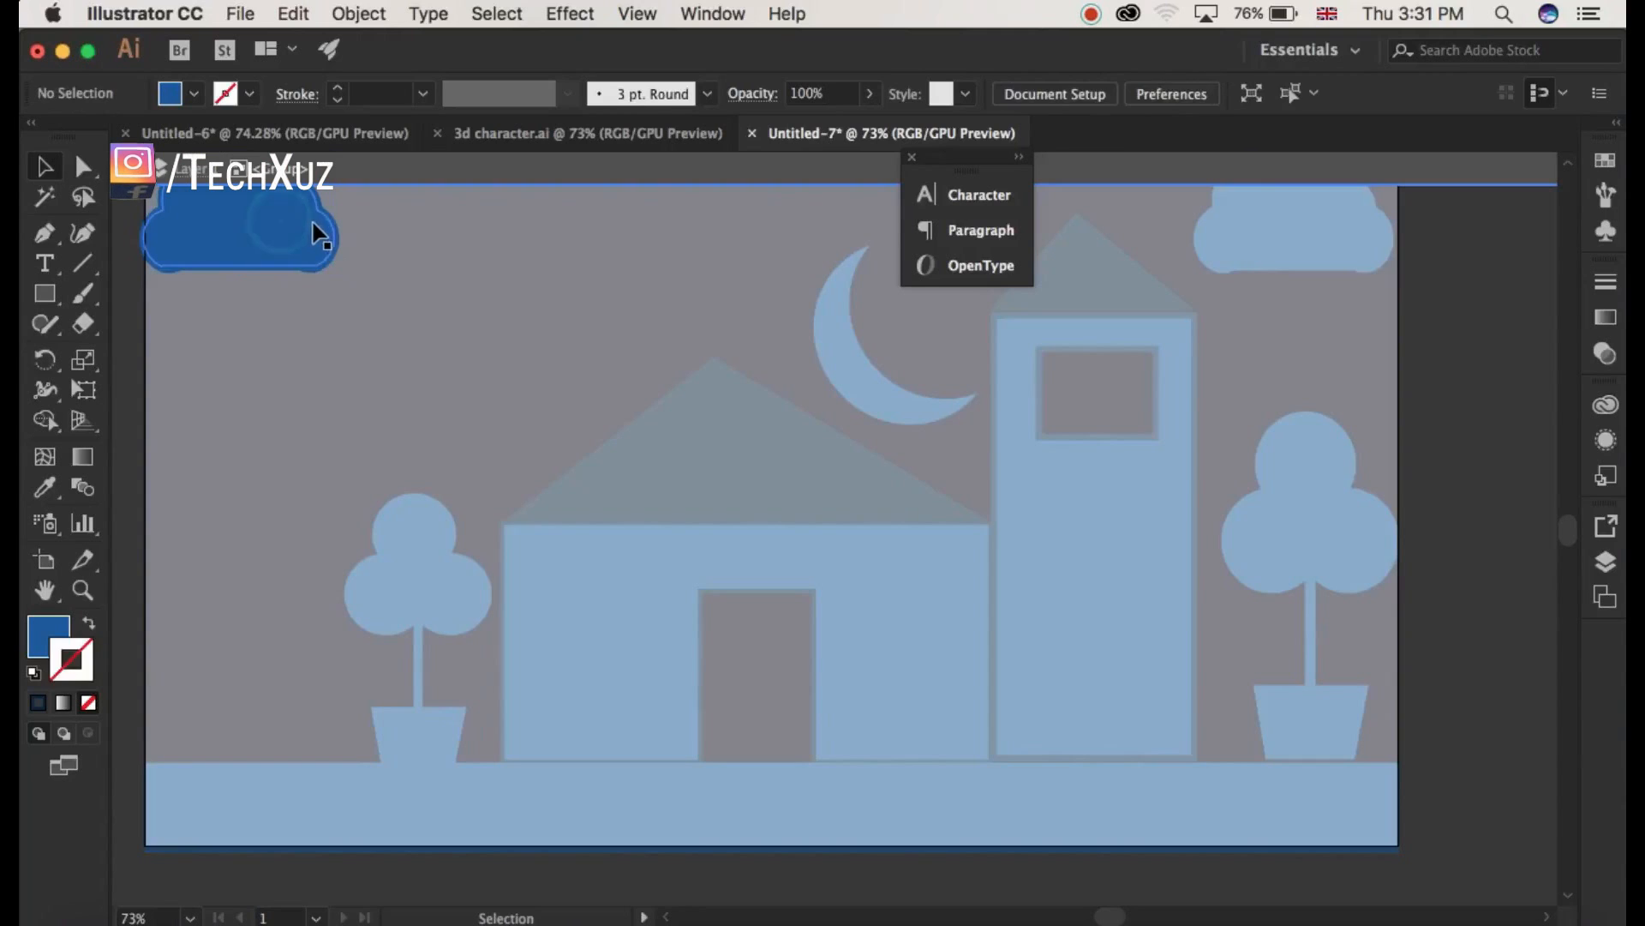
pyautogui.doubleClick(526, 316)
pyautogui.click(316, 202)
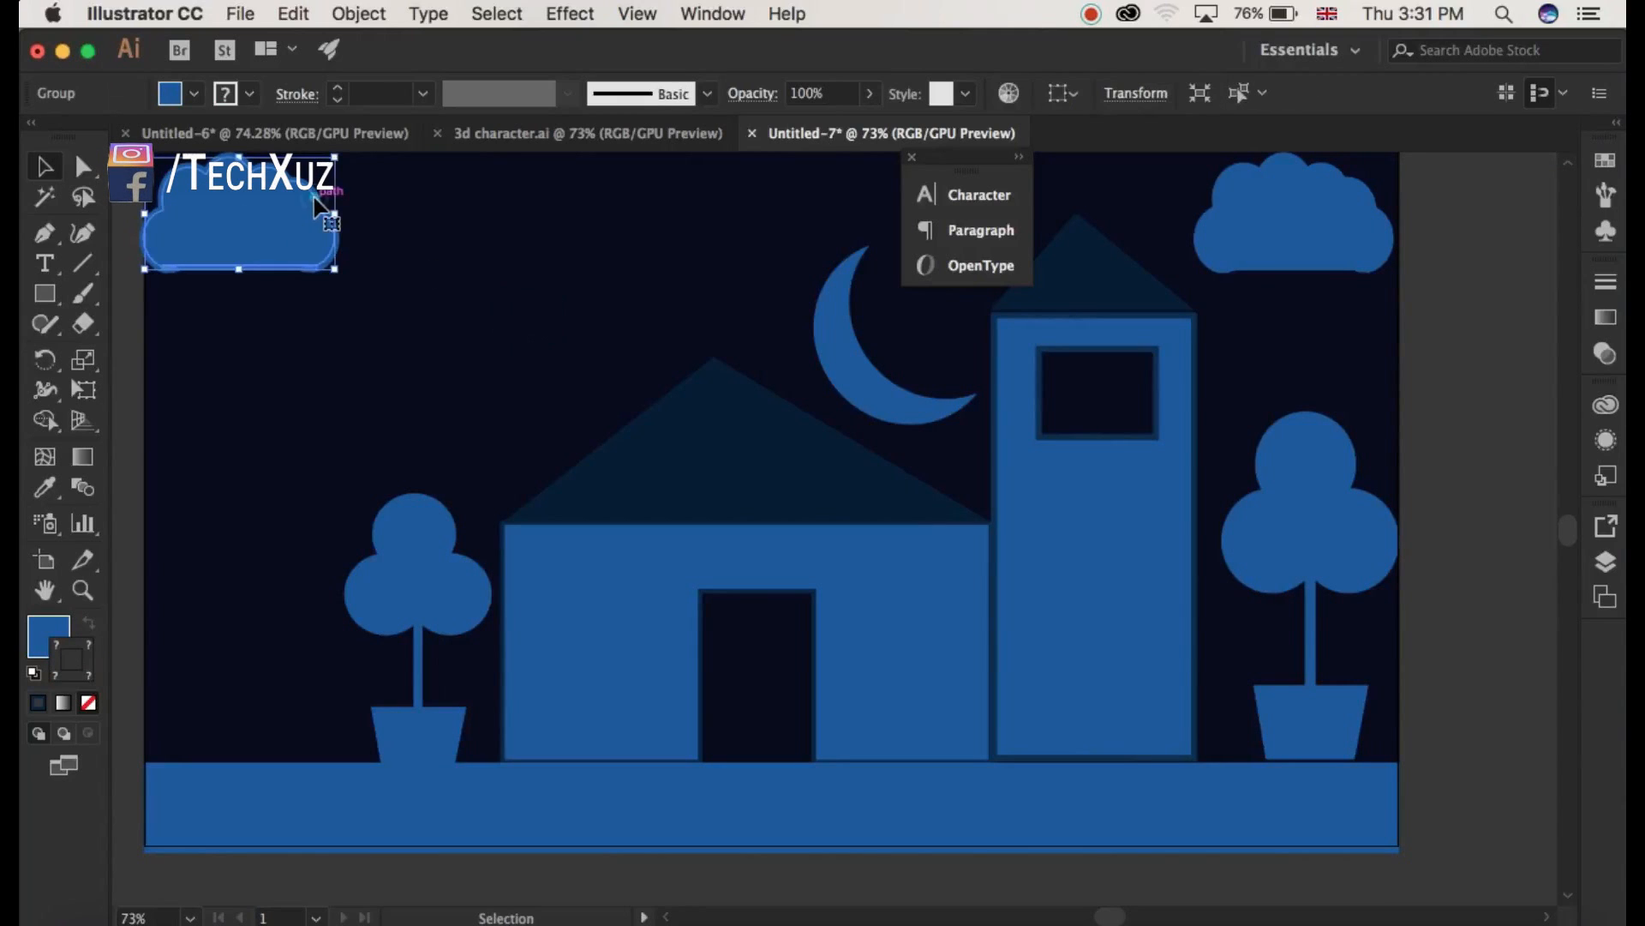
pyautogui.moveTo(283, 230); pyautogui.dragTo(302, 230)
pyautogui.click(393, 268)
# Duplicate the upper-left cloud, place the copy in the sky to its right, and make it slightly smaller.
pyautogui.click(323, 272)
pyautogui.press('super+c')
pyautogui.press('super+v')
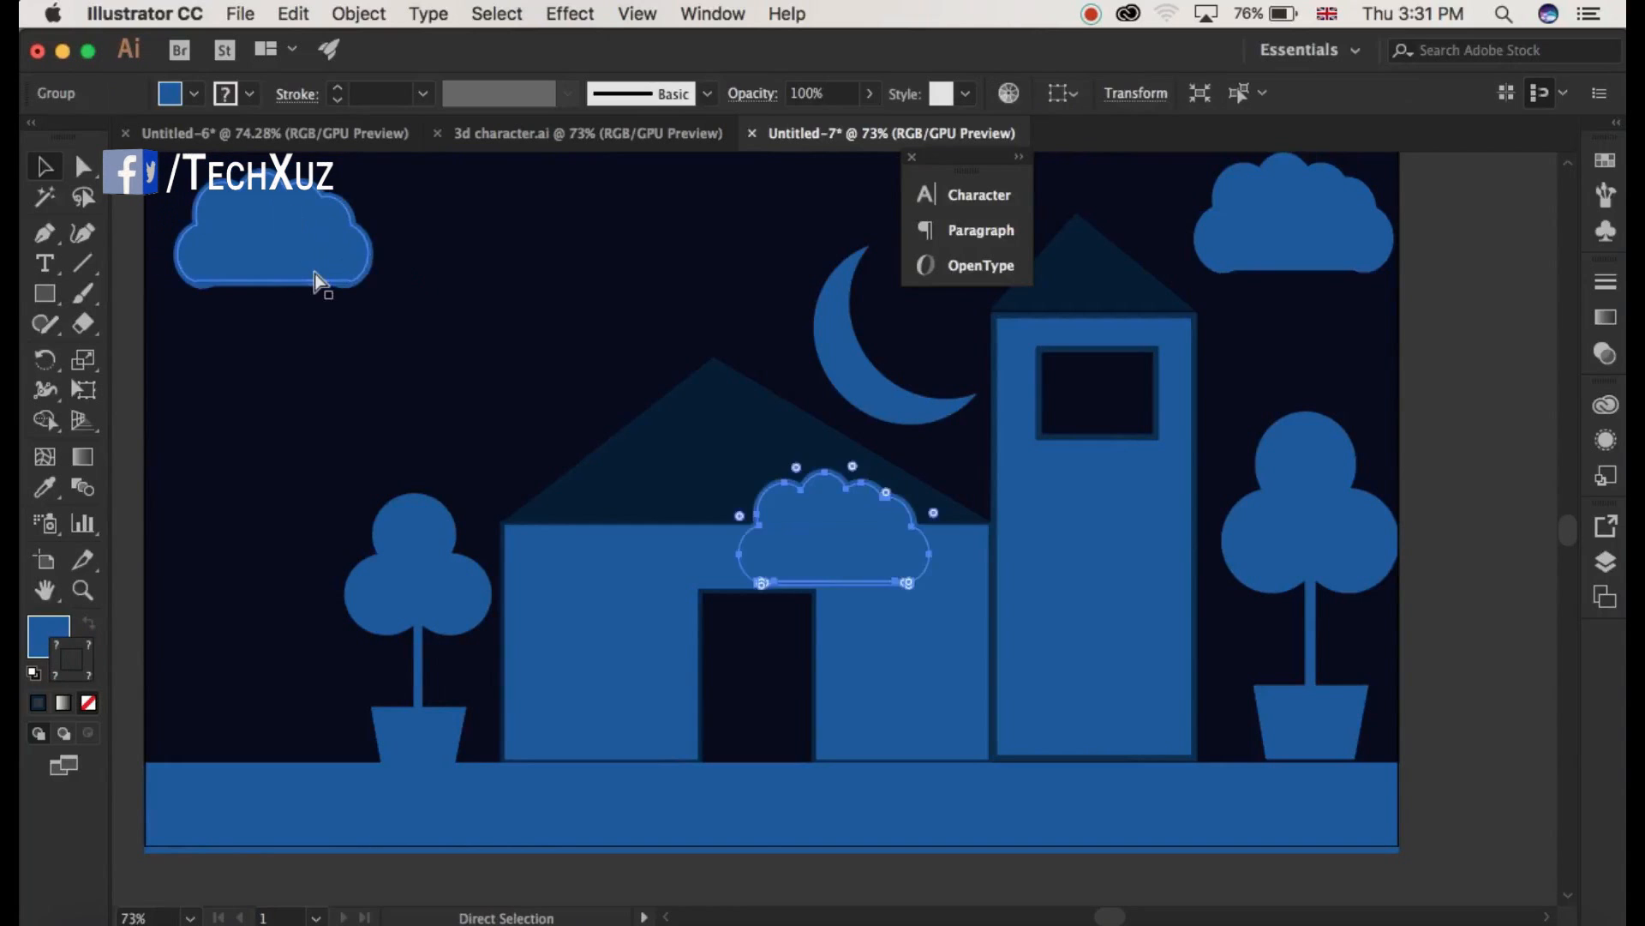
pyautogui.moveTo(831, 555); pyautogui.dragTo(582, 265)
pyautogui.moveTo(686, 184); pyautogui.dragTo(657, 203)
pyautogui.click(770, 232)
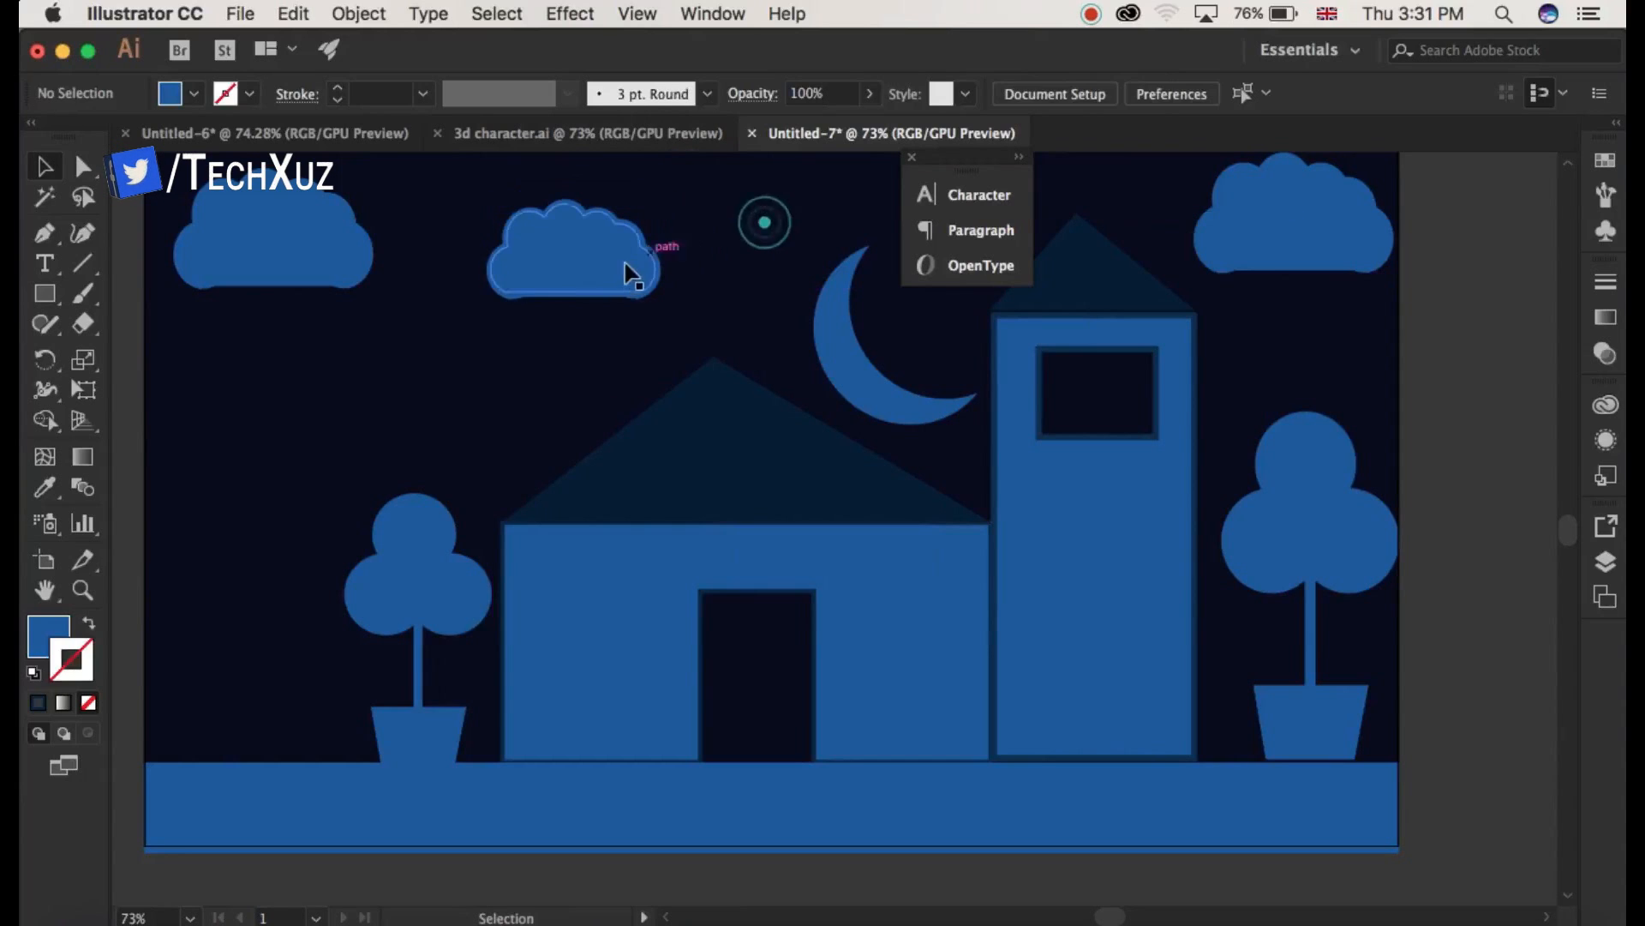
# Add another cloud copy, scale it down to the smallest of the clouds, and place it above the crescent moon near the tower roof.
pyautogui.click(620, 269)
pyautogui.press('a')
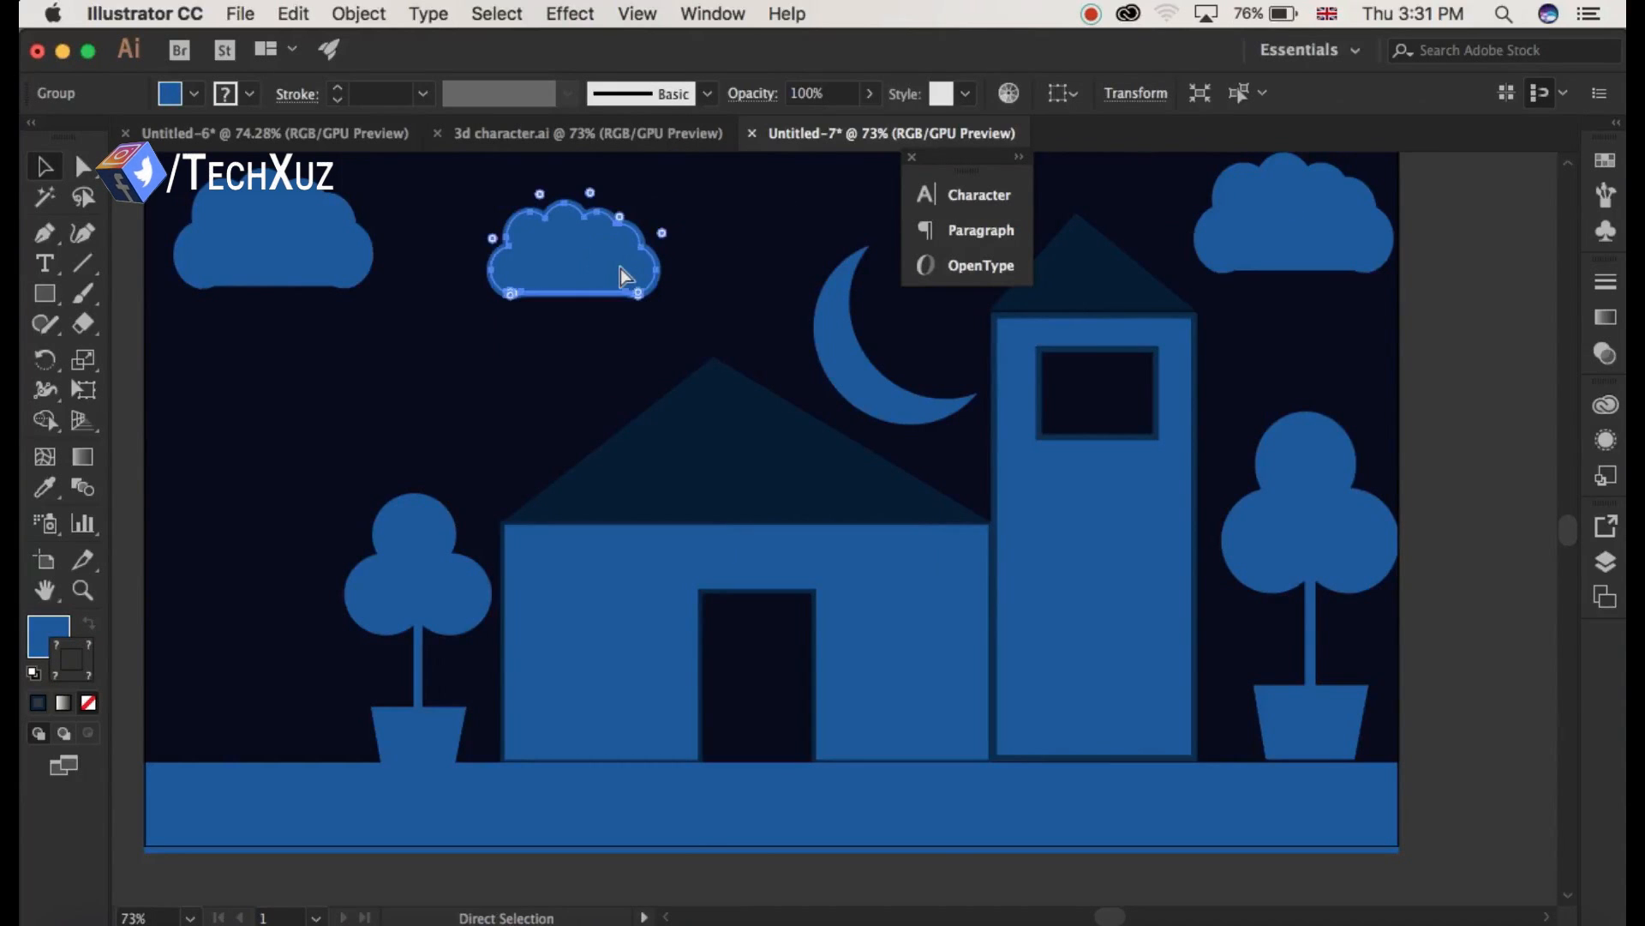
pyautogui.press('cmd+v')
pyautogui.press('v')
pyautogui.moveTo(865, 527); pyautogui.dragTo(764, 217)
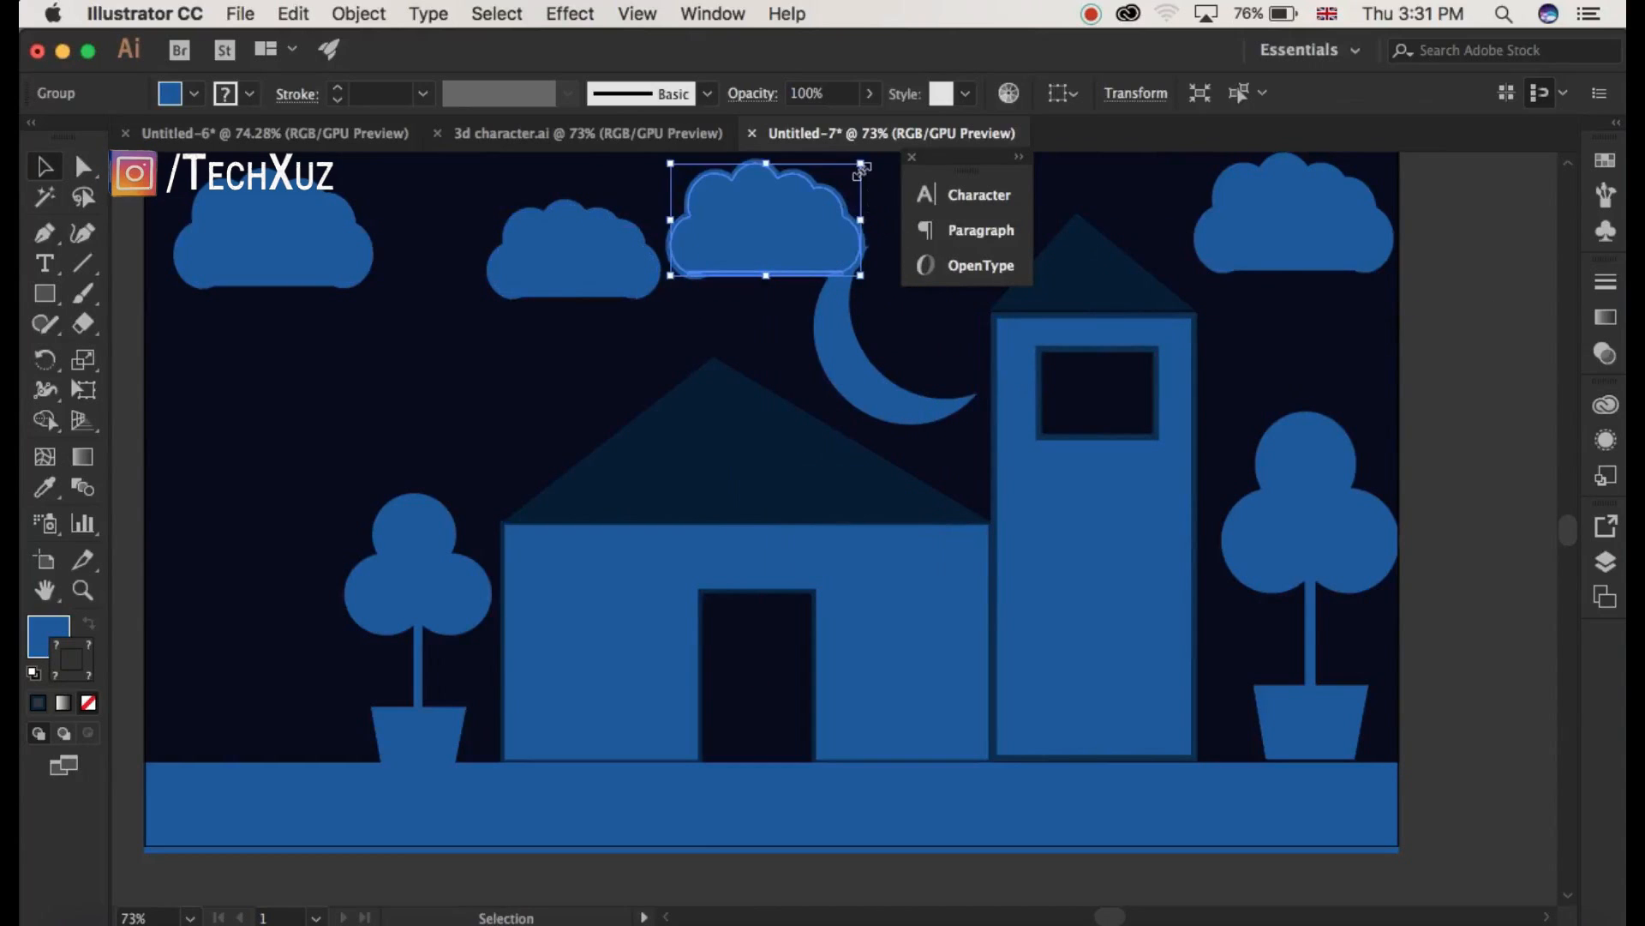
pyautogui.moveTo(862, 167); pyautogui.dragTo(796, 203)
pyautogui.scroll(2, 745, 309)
pyautogui.moveTo(757, 292); pyautogui.dragTo(959, 253)
pyautogui.click(742, 322)
pyautogui.scroll(-1, 743, 322)
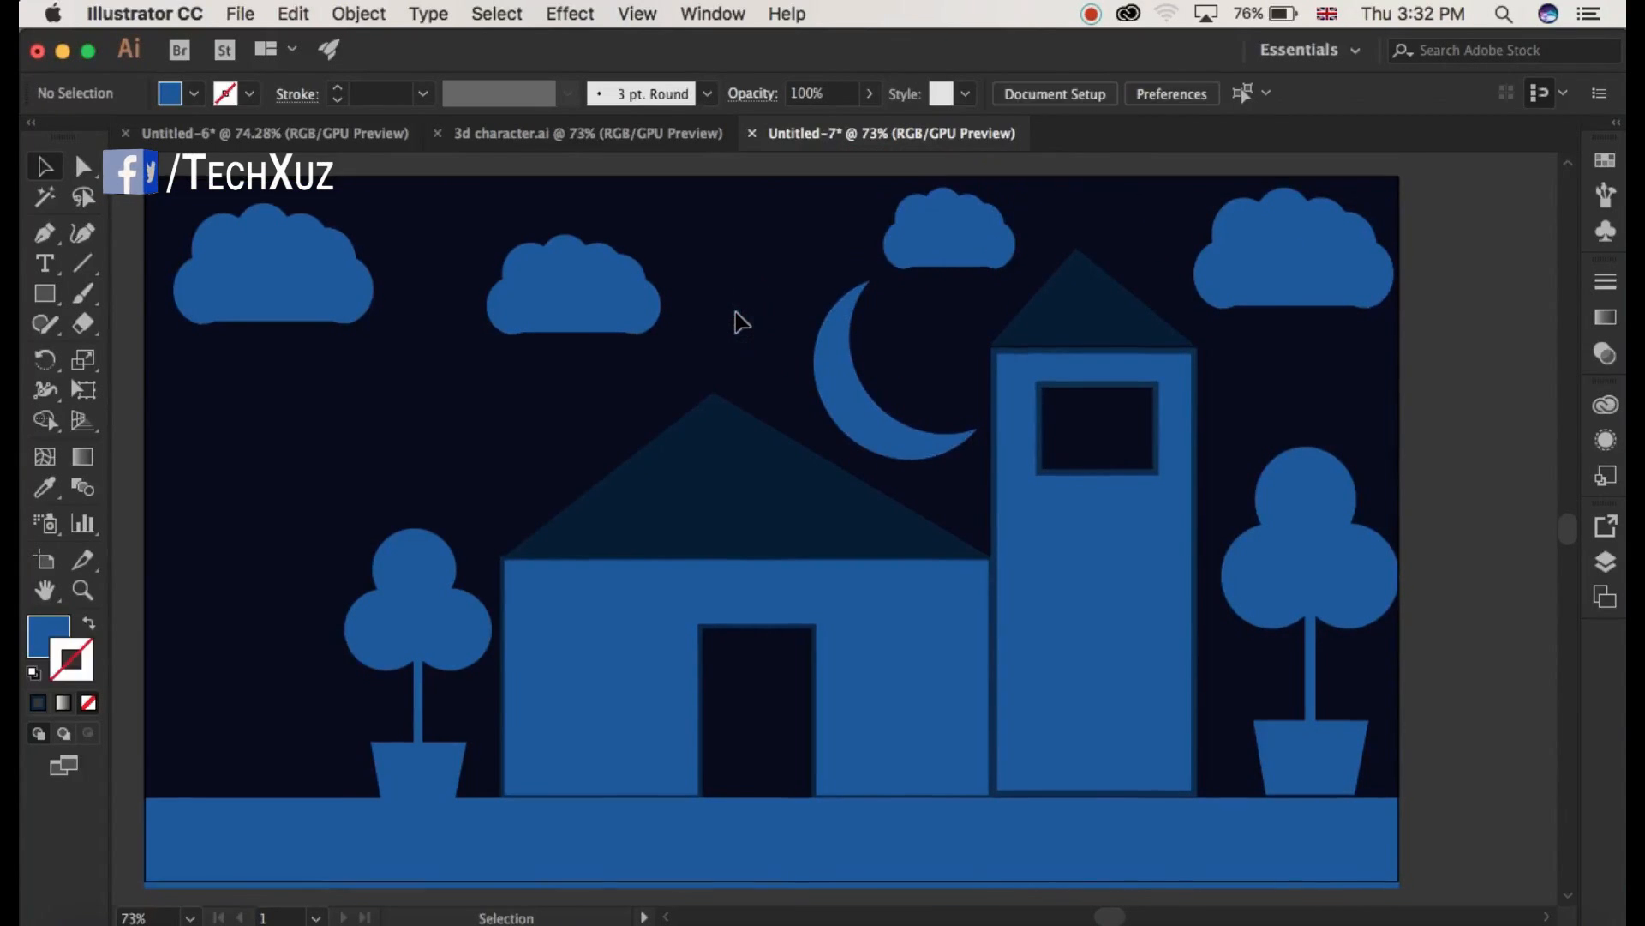